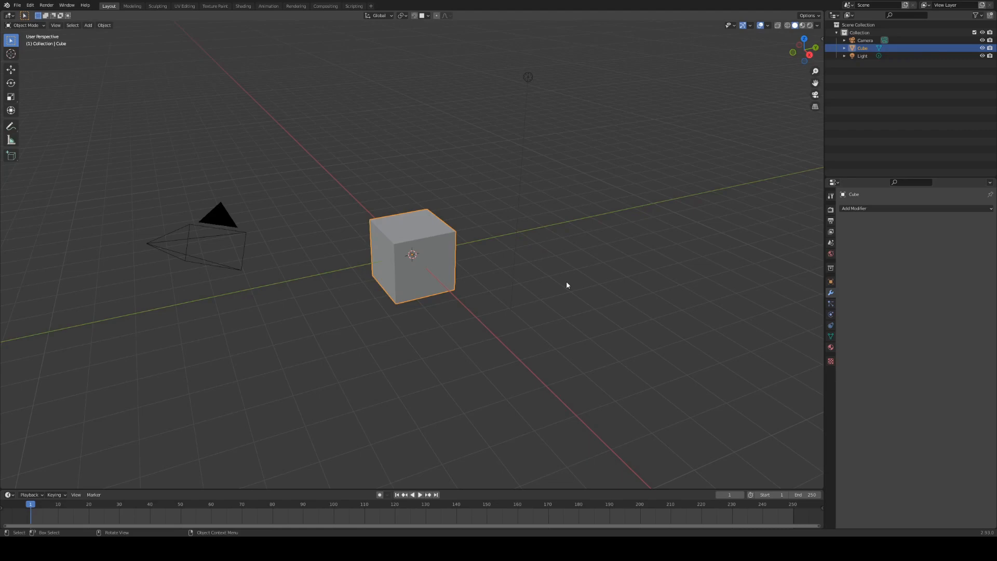
Delete the default cube from the scene
click(472, 185)
click(436, 243)
key(Delete)
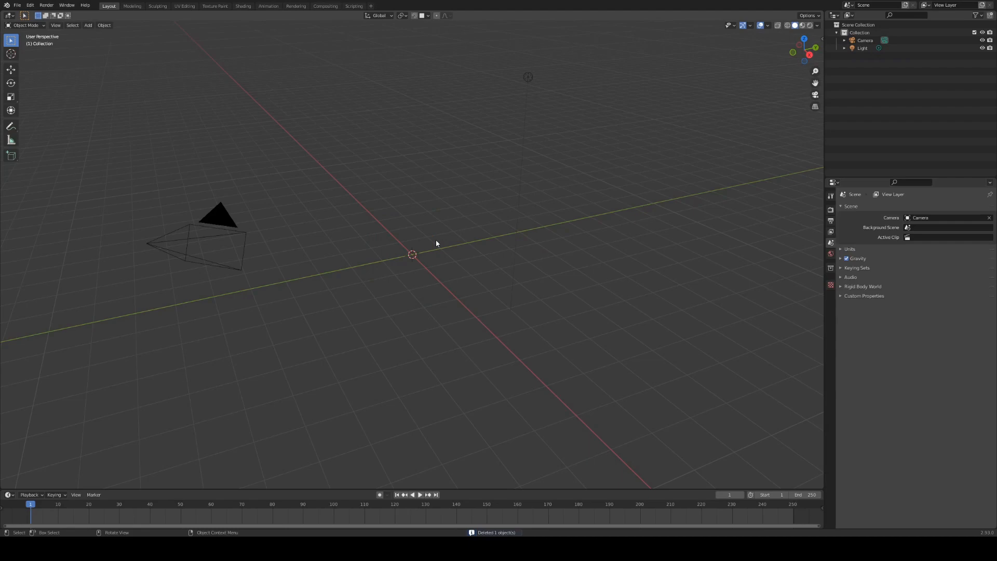
Add a cylinder mesh at the world origin with 8 vertices
key(shift+a)
mouse_move(436, 241)
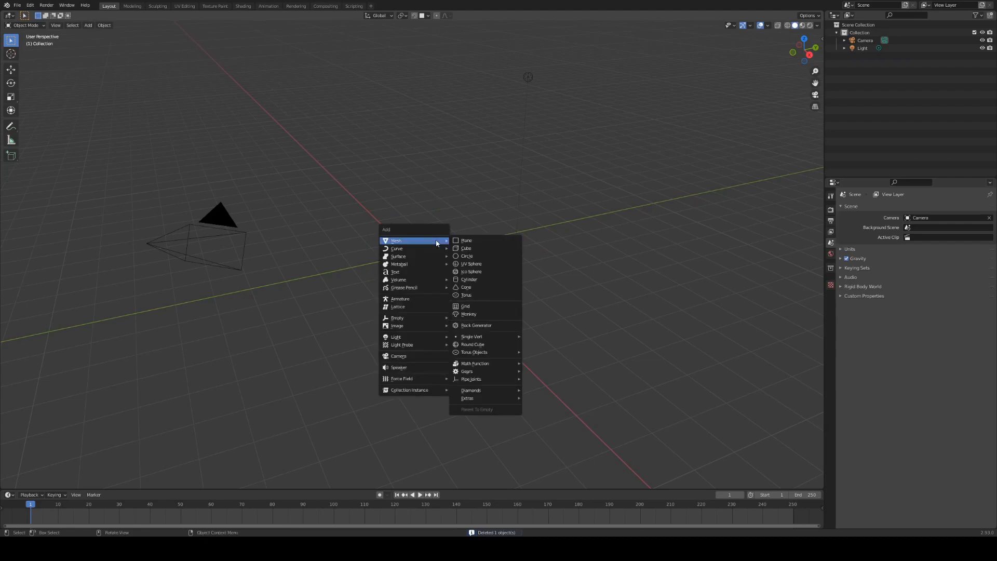
click(470, 279)
click(57, 483)
click(108, 388)
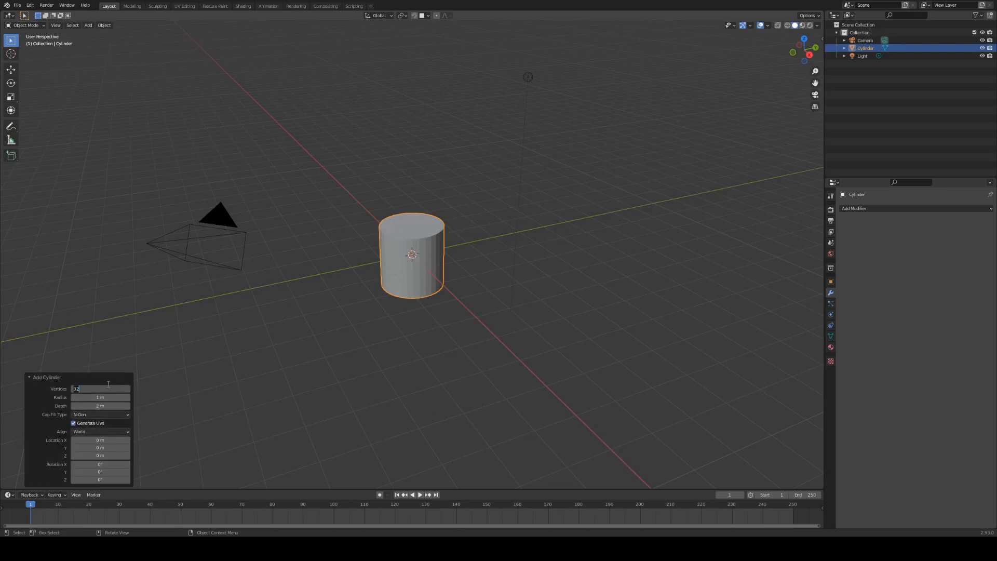
text(8)
key(Return)
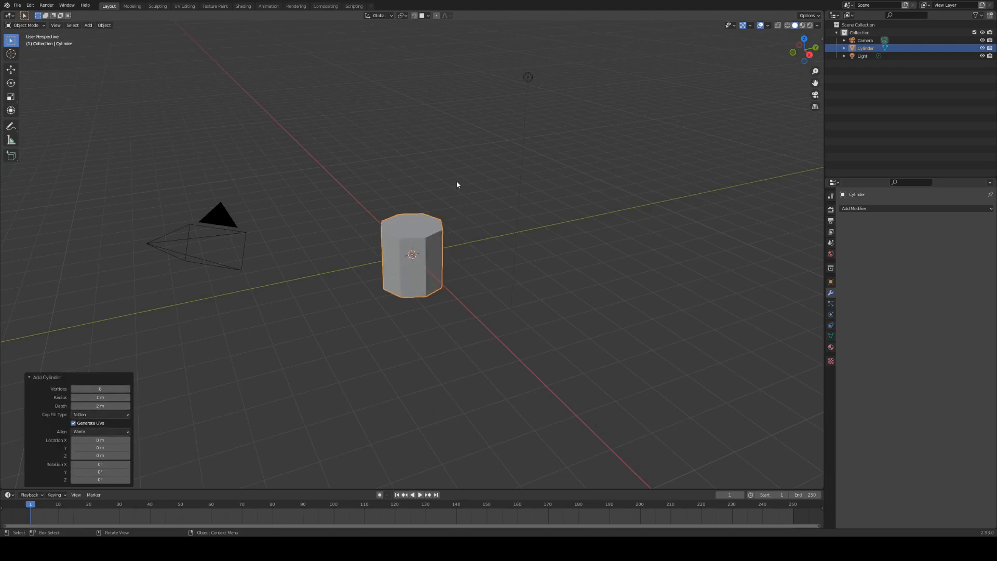
Shade the cylinder smooth and add a Subdivision Surface modifier with viewport and render levels both set to 3
right_click(427, 224)
click(410, 227)
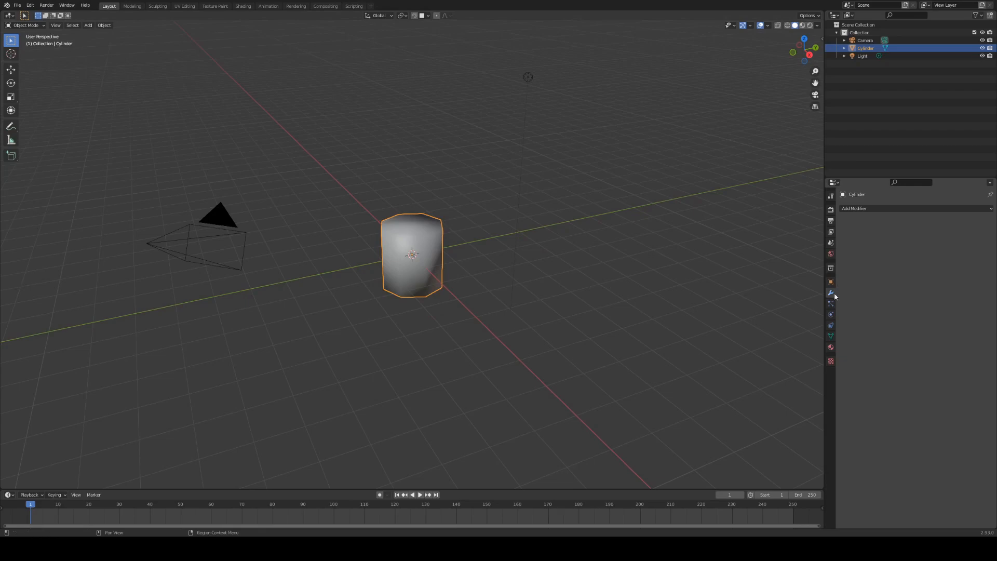
click(878, 208)
click(860, 354)
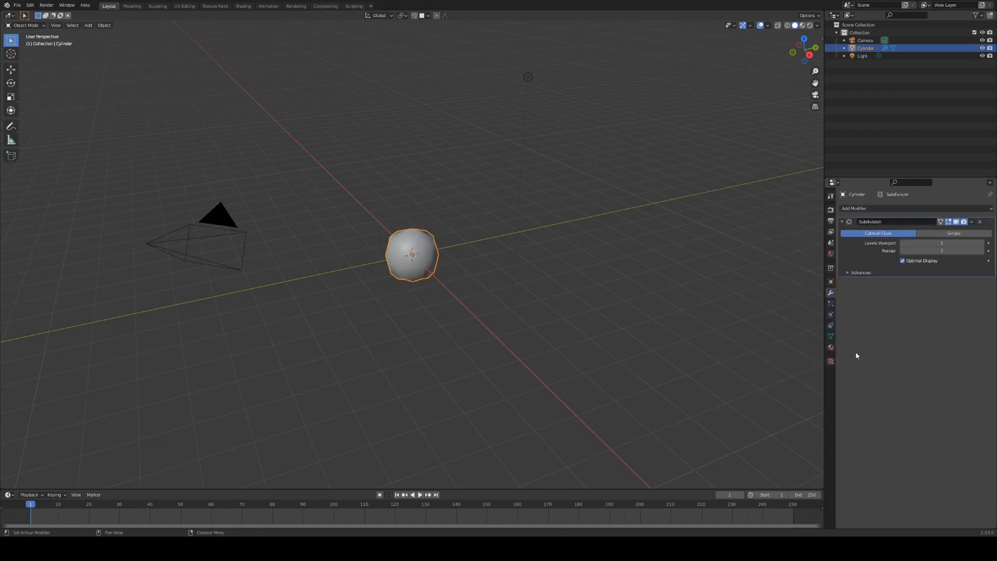
click(982, 243)
click(981, 243)
click(981, 251)
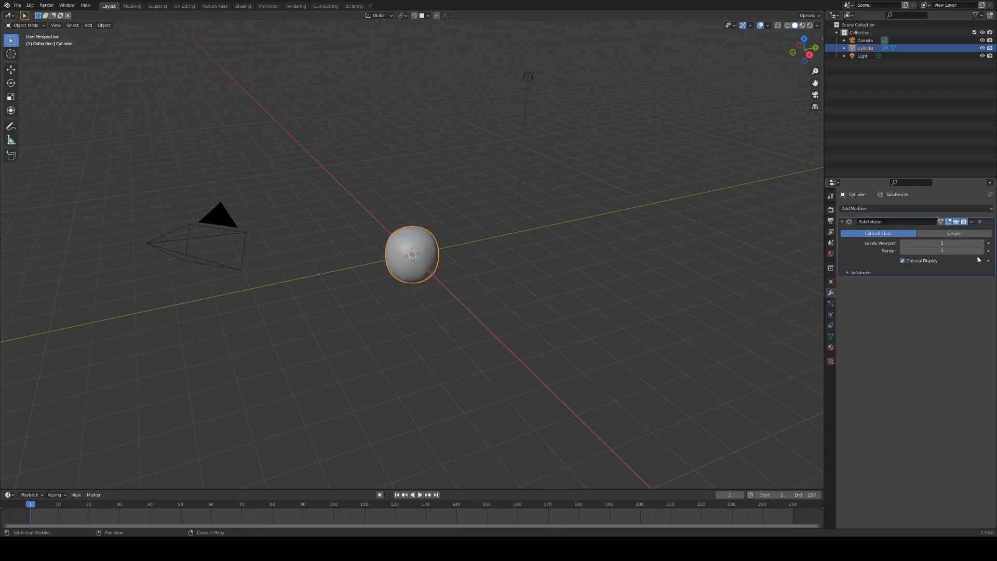
Scale the cylinder to about 0.17 in X and Y, and stretch it along Z into a long thin stem
click(470, 171)
key(Tab)
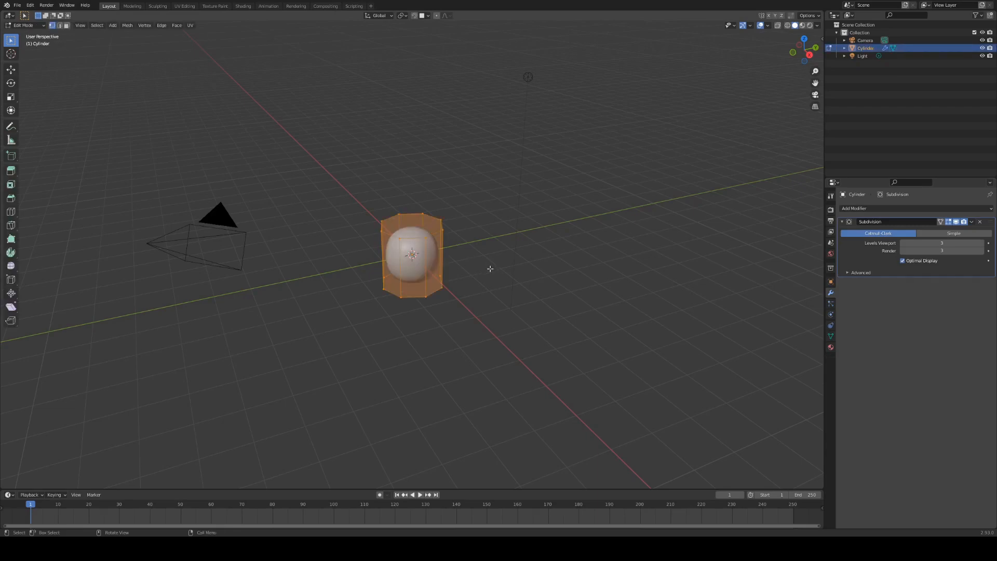
key(Tab)
key(s)
key(shift+z)
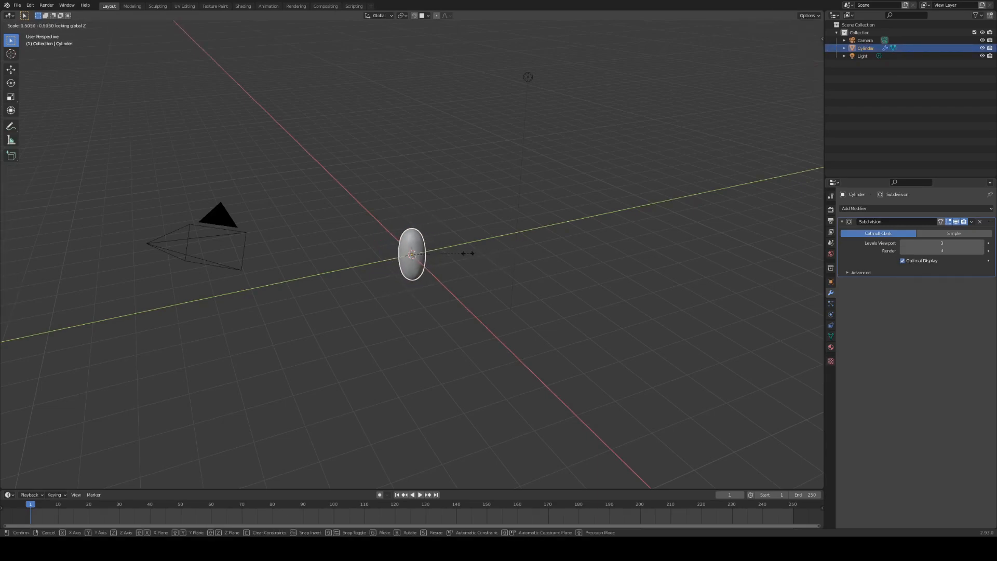
click(430, 257)
key(s)
key(z)
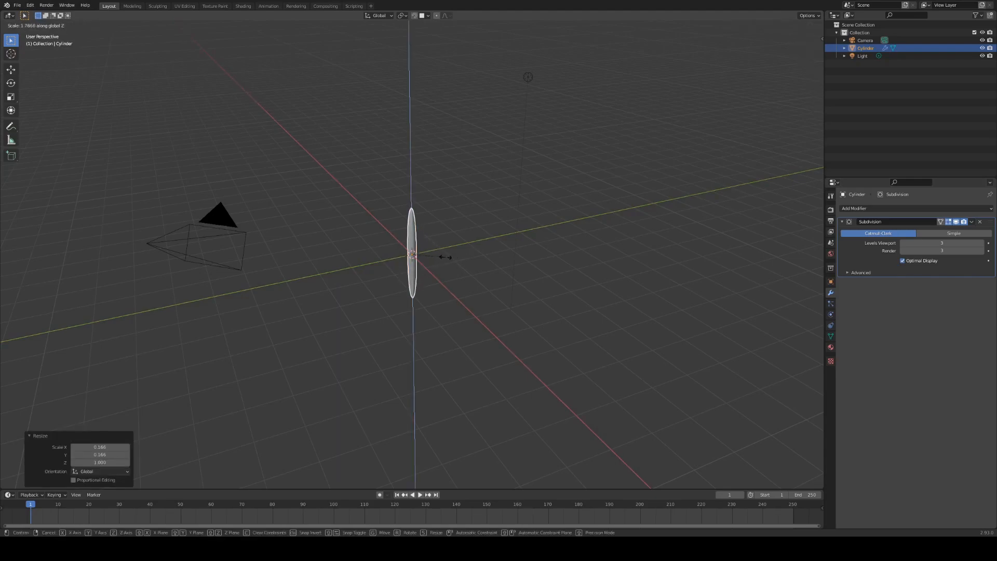
click(497, 252)
Turn on X-ray in Edit Mode and crease the edges at the stem's lower end with a factor of 1
middle_drag(497, 253, 596, 290)
key(Tab)
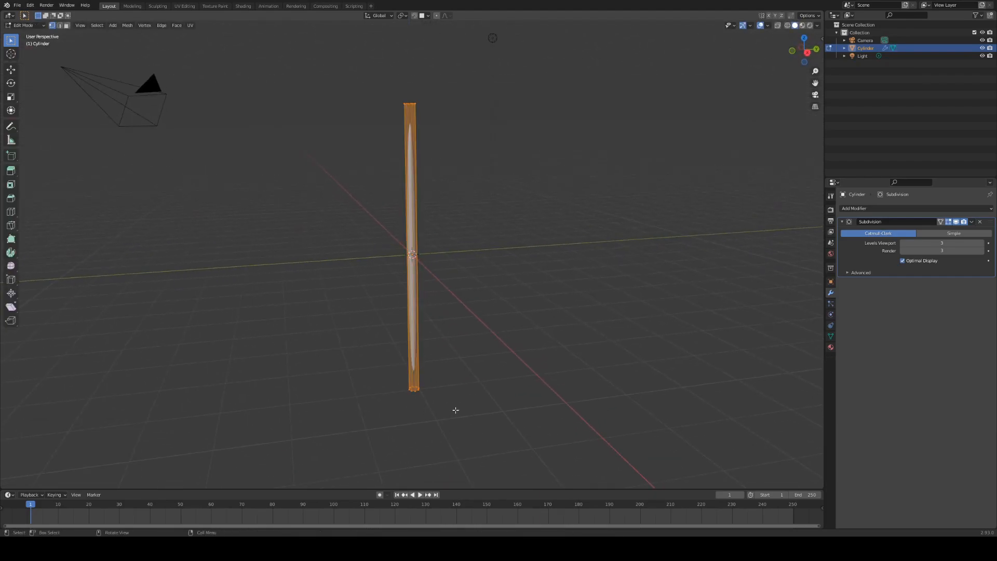
scroll(455, 410, up, 1)
drag(379, 437, 467, 392)
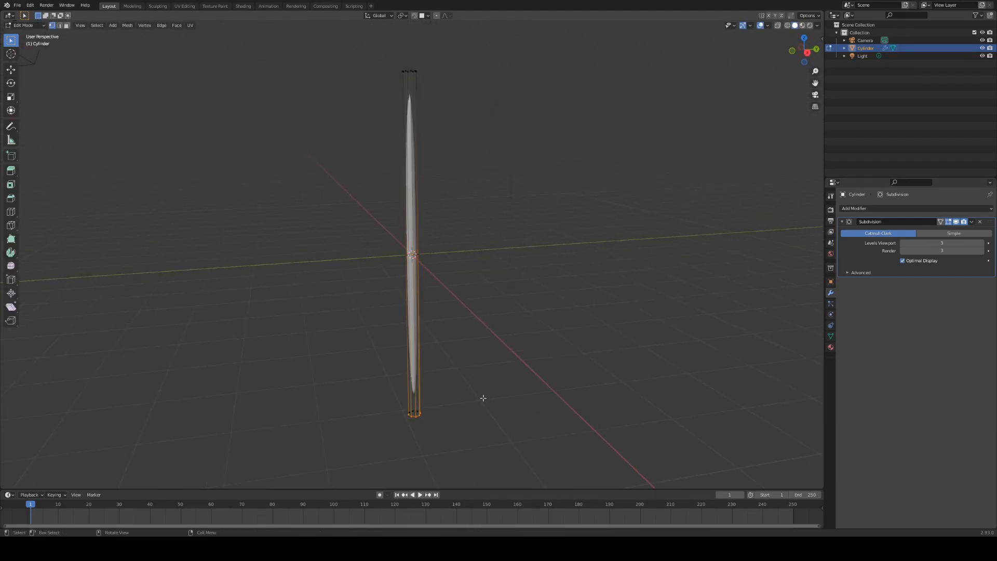
key(alt+z)
mouse_move(494, 413)
middle_down()
mouse_move(465, 356)
mouse_move(491, 413)
middle_up()
key(shift+e)
mouse_move(519, 421)
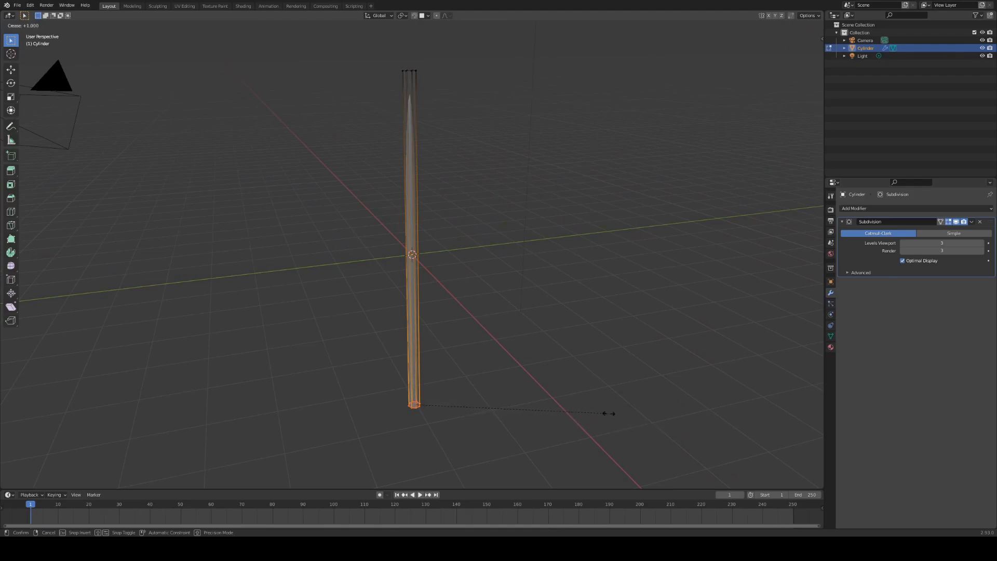
click(668, 412)
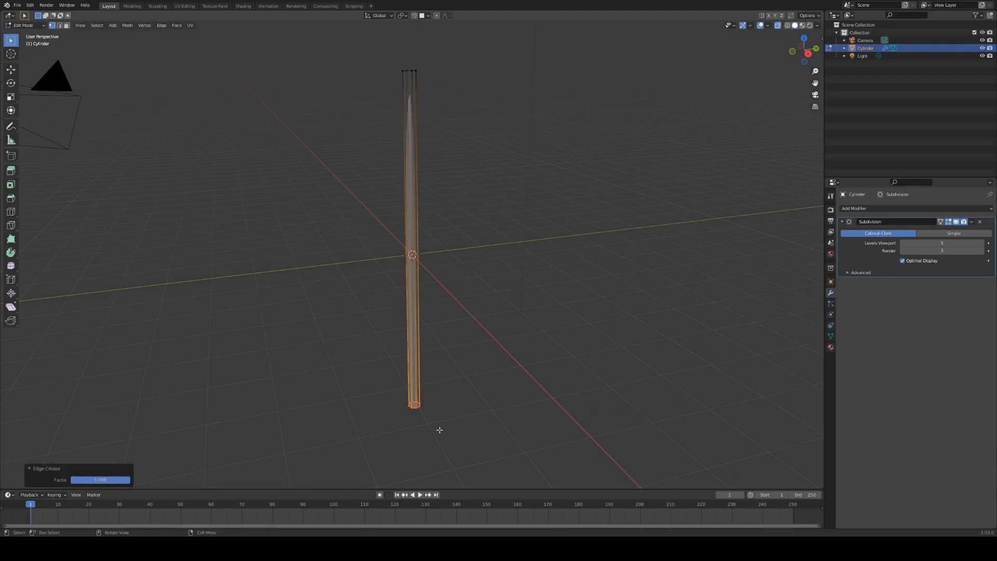
Snap the 3D cursor to the selected base of the stem and return to Object Mode
middle_drag(395, 430, 470, 398)
key(shift+s)
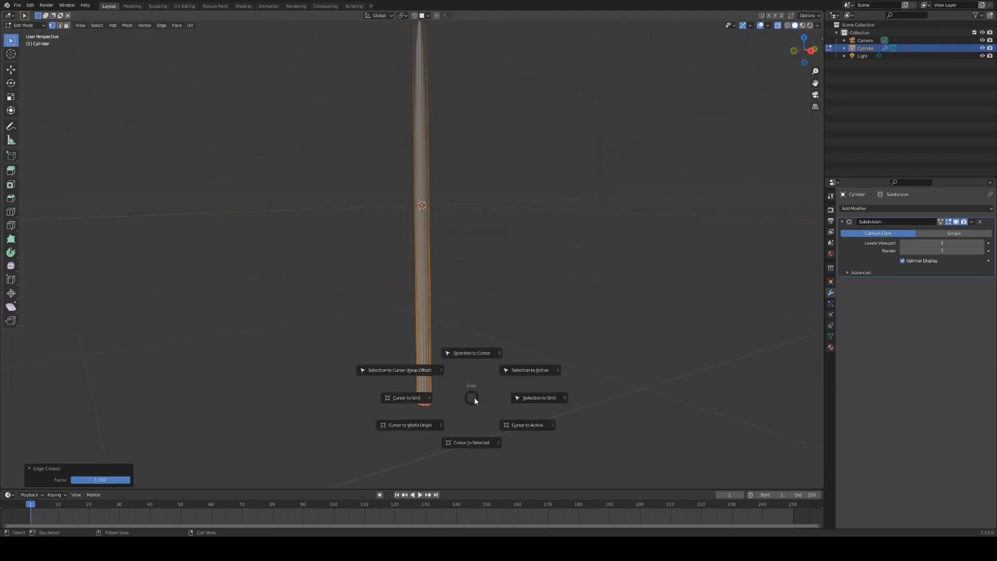
click(465, 444)
mouse_move(490, 427)
middle_down()
mouse_move(492, 405)
mouse_move(490, 432)
middle_up()
key(Tab)
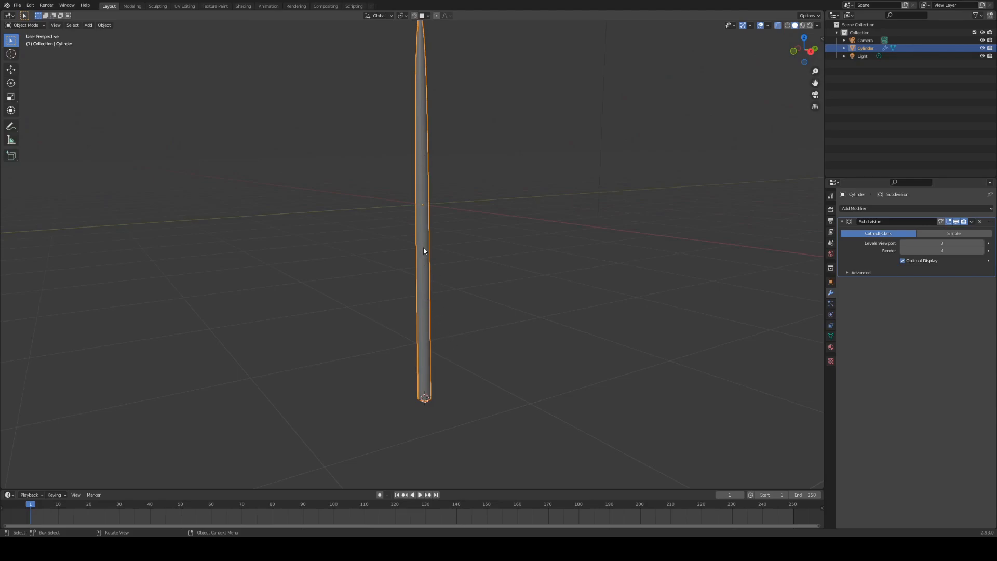
Set the stem's origin to the 3D cursor at its base
scroll(431, 306, down, 2)
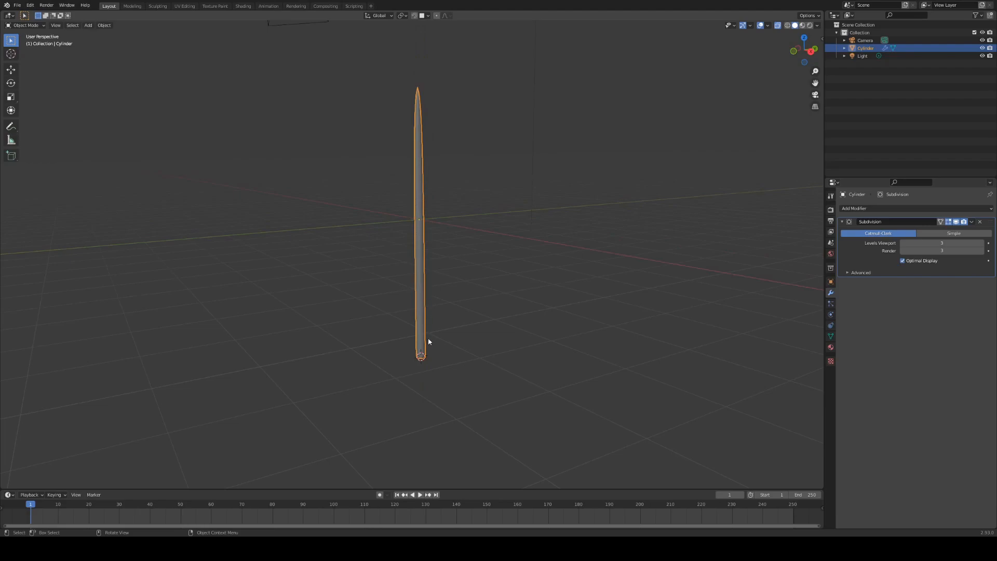
mouse_move(427, 364)
middle_down()
mouse_move(432, 370)
mouse_move(423, 366)
middle_up()
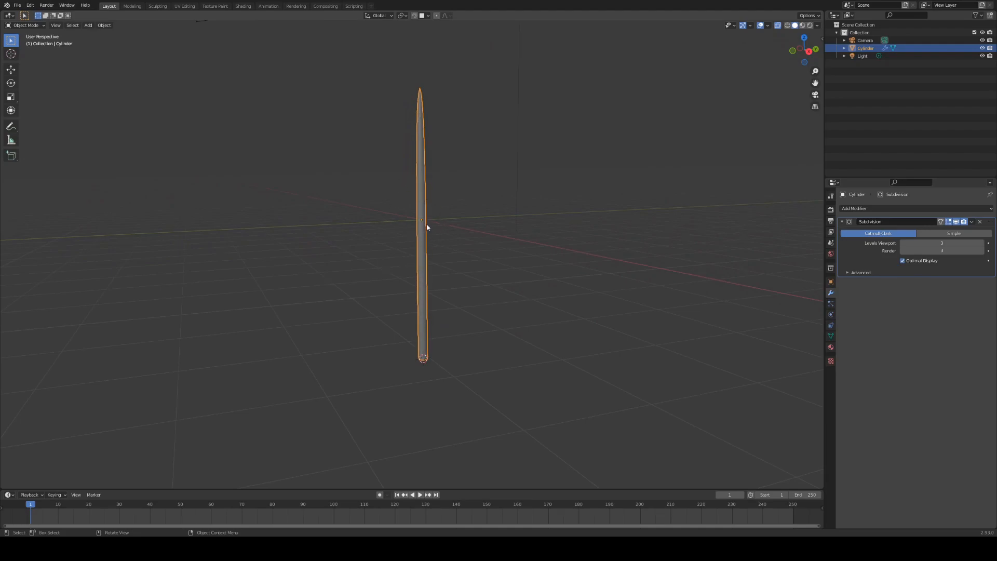
middle_drag(468, 253, 490, 276)
middle_drag(454, 233, 422, 220)
middle_drag(428, 372, 422, 313)
right_click(423, 314)
mouse_move(394, 334)
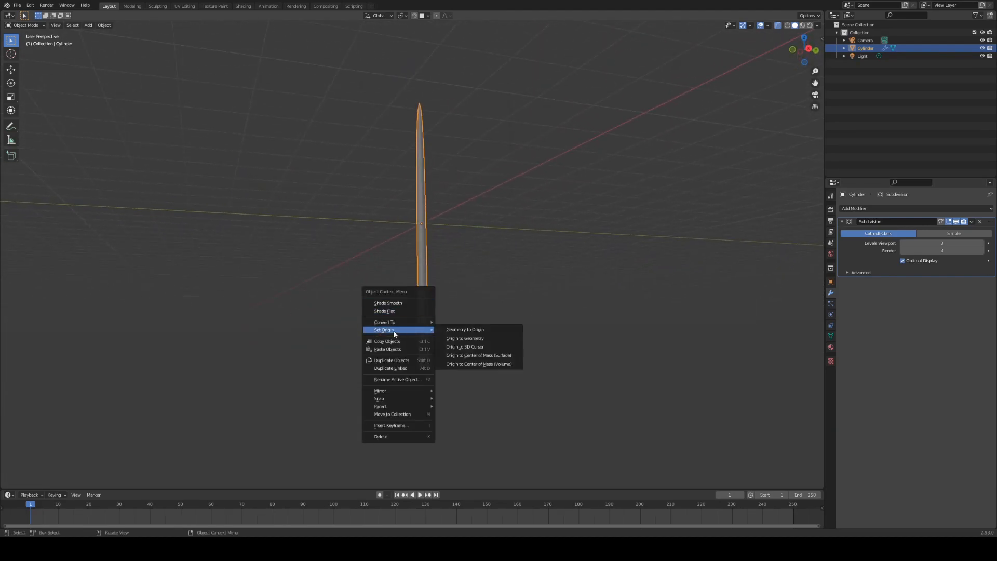
click(470, 346)
Deselect the stem and snap the 3D cursor back to the world origin
middle_drag(493, 293, 538, 279)
click(515, 294)
key(shift+s)
click(497, 306)
middle_drag(492, 314, 520, 329)
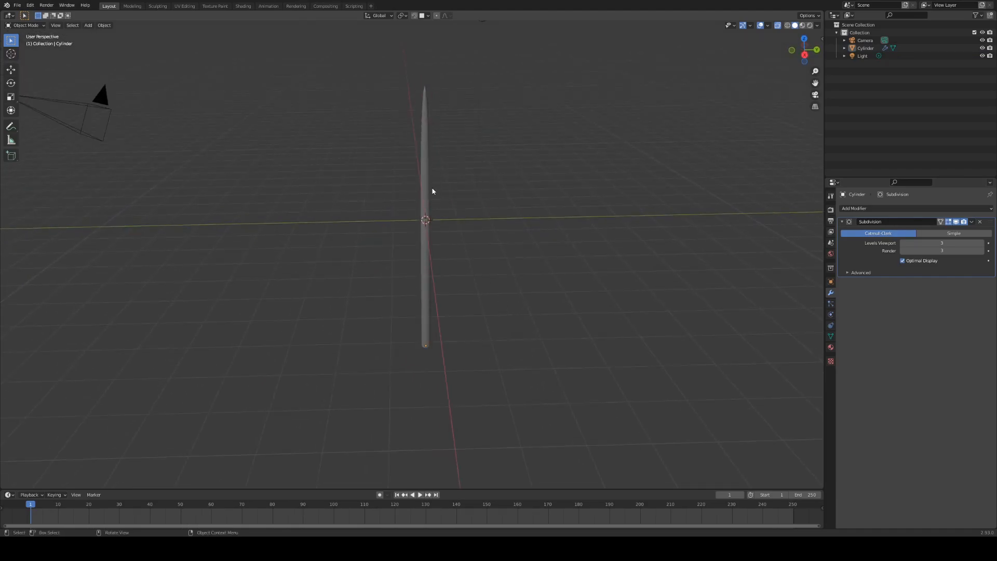
Add a plane and move it about 3.27 m along negative Y, beside the stem
key(shift+a)
mouse_move(433, 191)
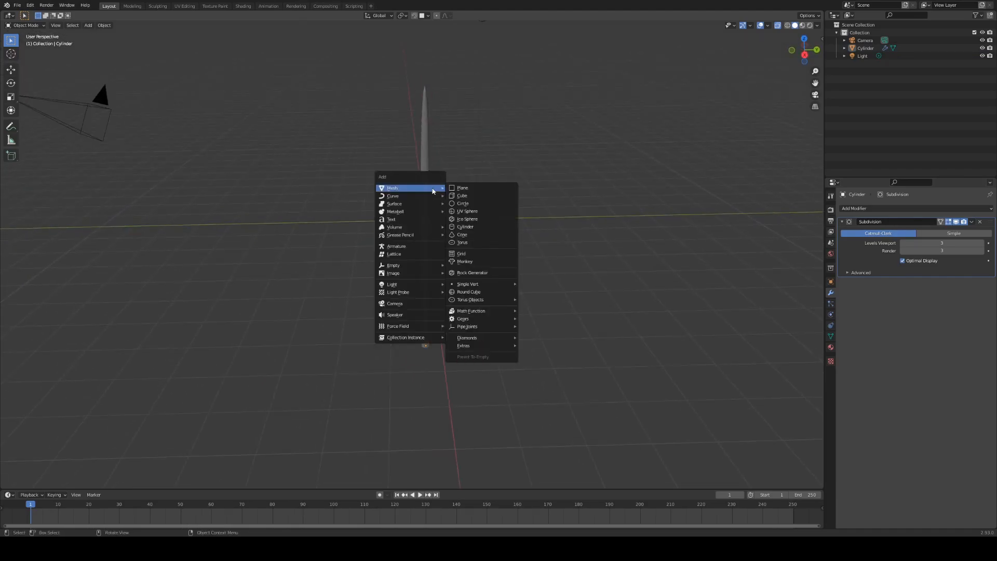
click(470, 188)
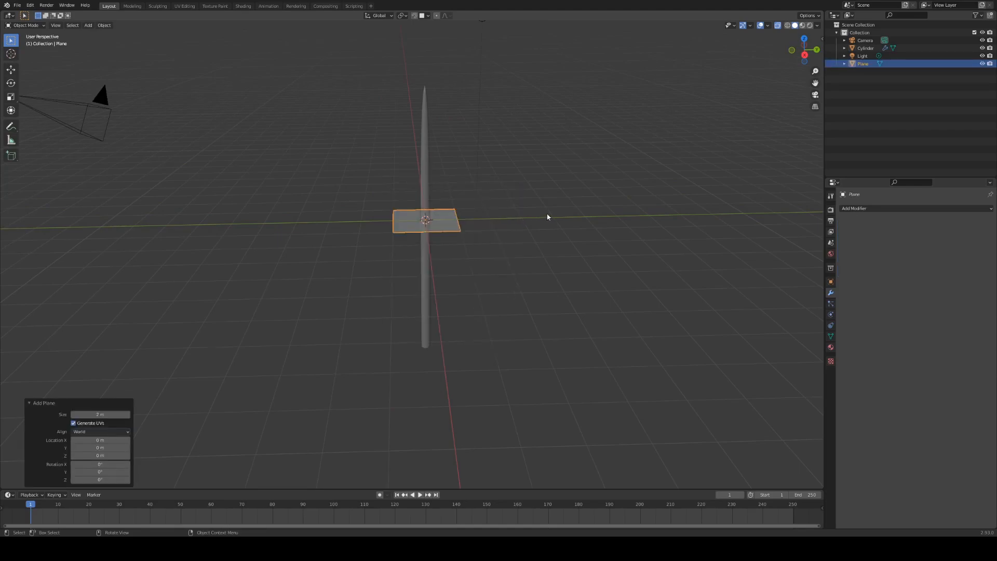
key(g)
key(y)
click(410, 162)
middle_drag(409, 164, 426, 197)
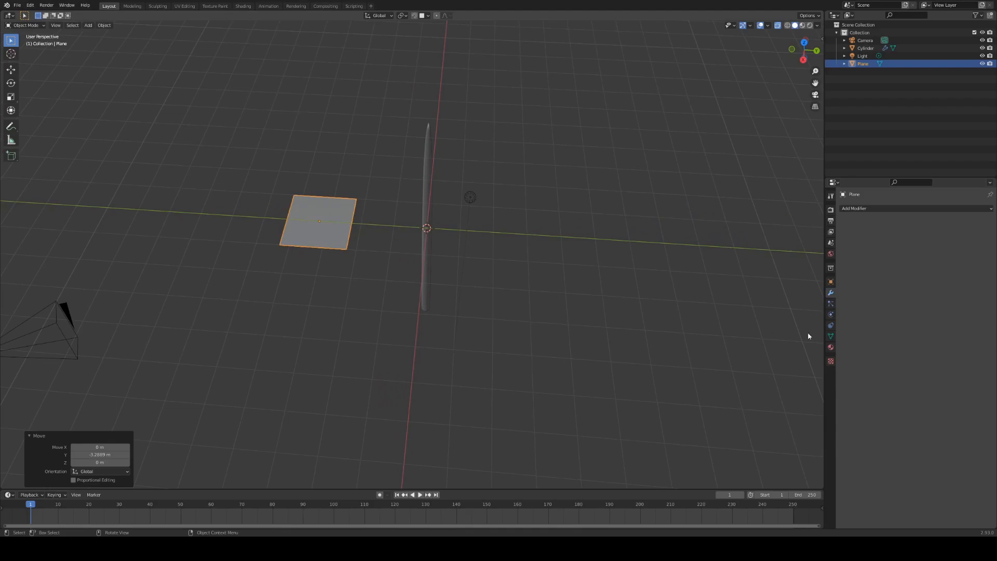
Add a Subdivision Surface modifier to the plane with the render level set to 1
click(862, 209)
click(852, 350)
click(902, 251)
click(538, 165)
middle_drag(539, 165, 414, 154)
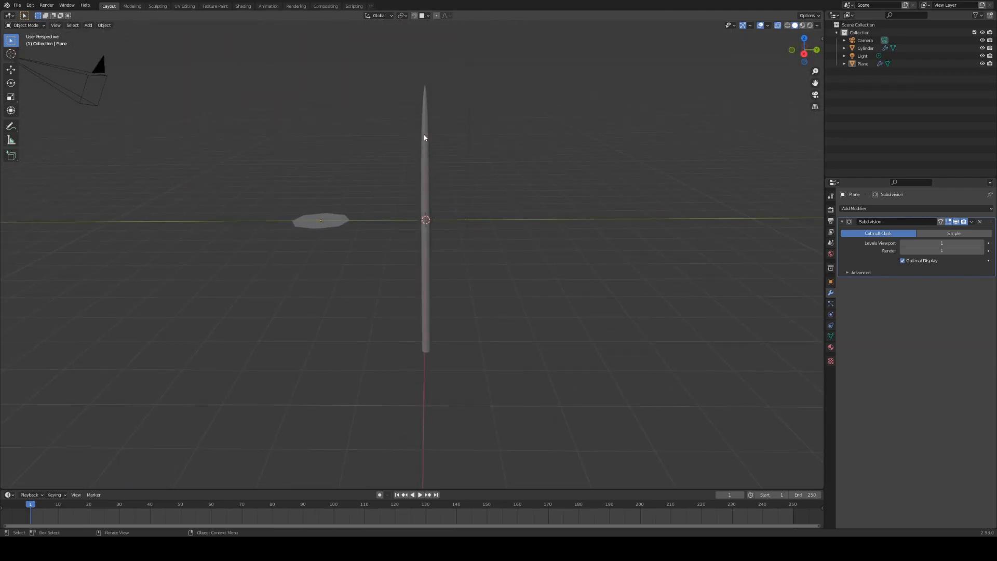
Apply the scale of the cylinder stem and of the subdivided plane
click(424, 138)
key(ctrl+a)
click(384, 152)
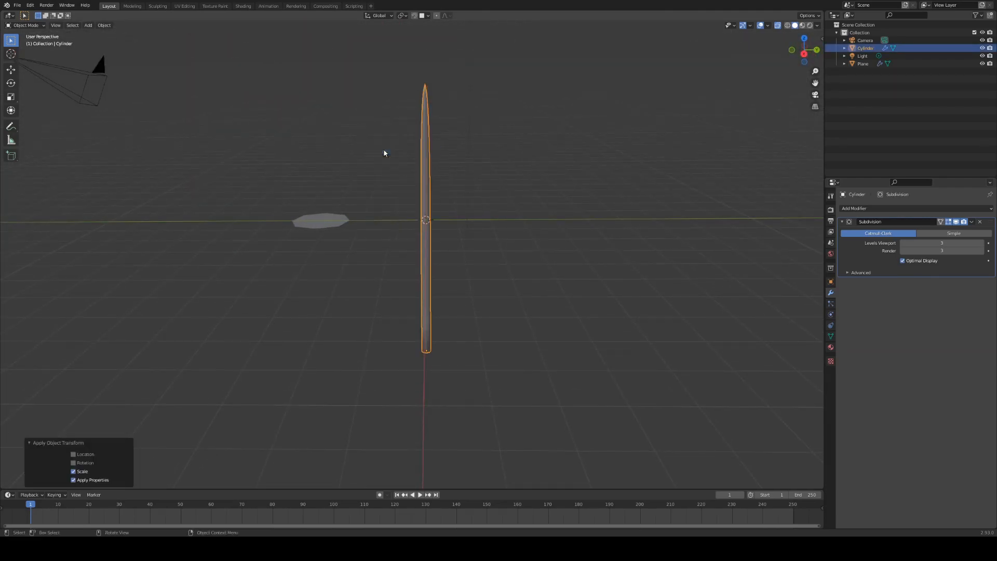
click(332, 219)
key(ctrl+a)
click(332, 219)
middle_drag(554, 232, 514, 215)
Enable Auto Smooth in the normals settings of the cylinder stem
click(422, 152)
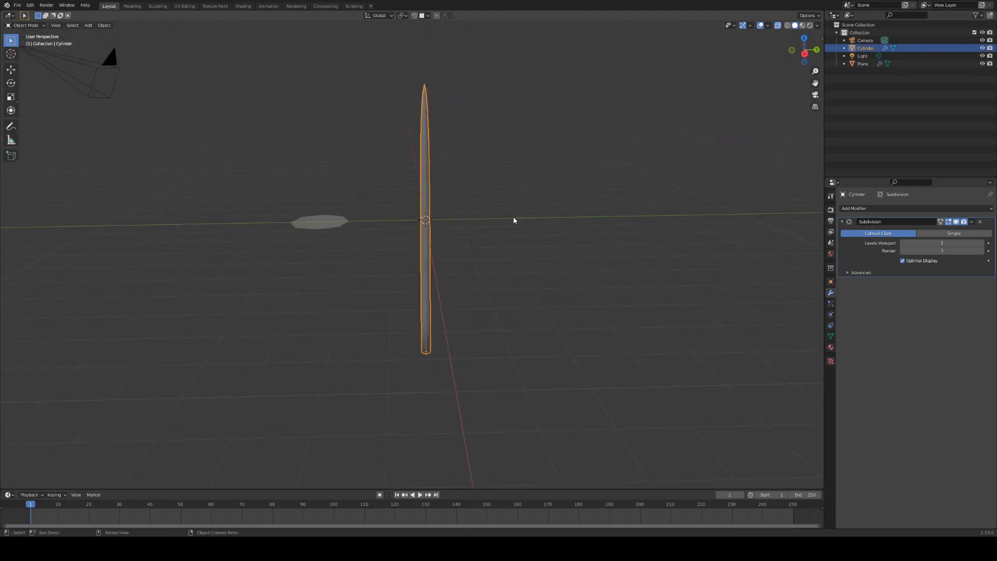
click(830, 335)
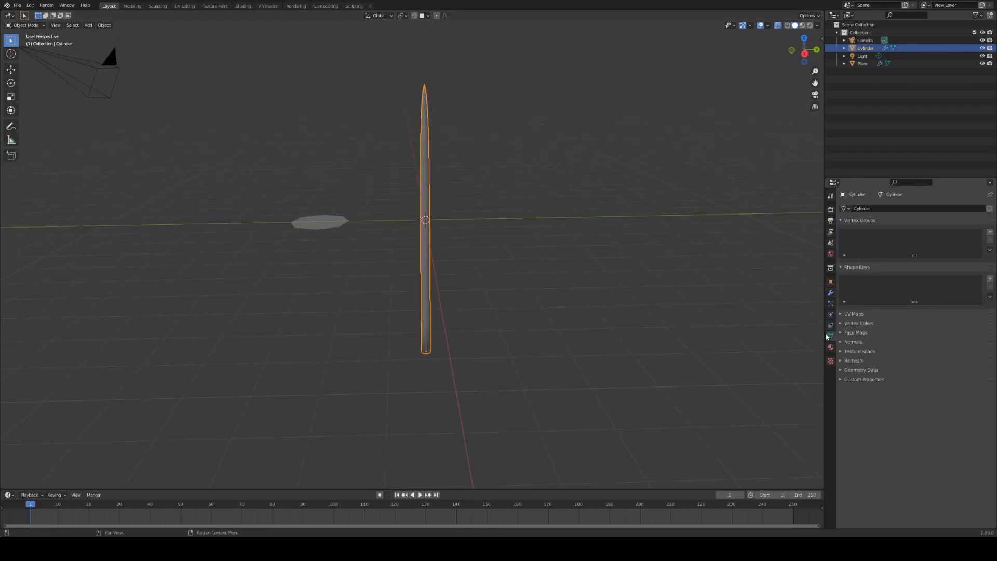
click(841, 341)
click(902, 353)
Select the stem and the subdivided plane together and move them along negative Y, away from the world origin
middle_drag(649, 322, 483, 413)
click(547, 285)
middle_drag(561, 257, 610, 287)
drag(341, 138, 458, 336)
drag(341, 165, 426, 305)
key(g)
key(y)
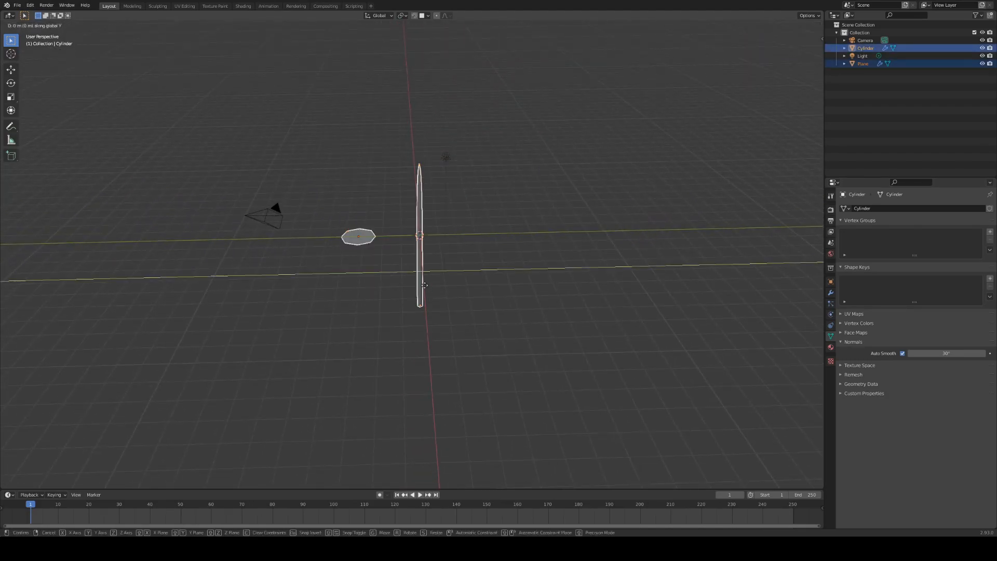
click(275, 288)
Add a second plane mesh at the world origin
key(shift+a)
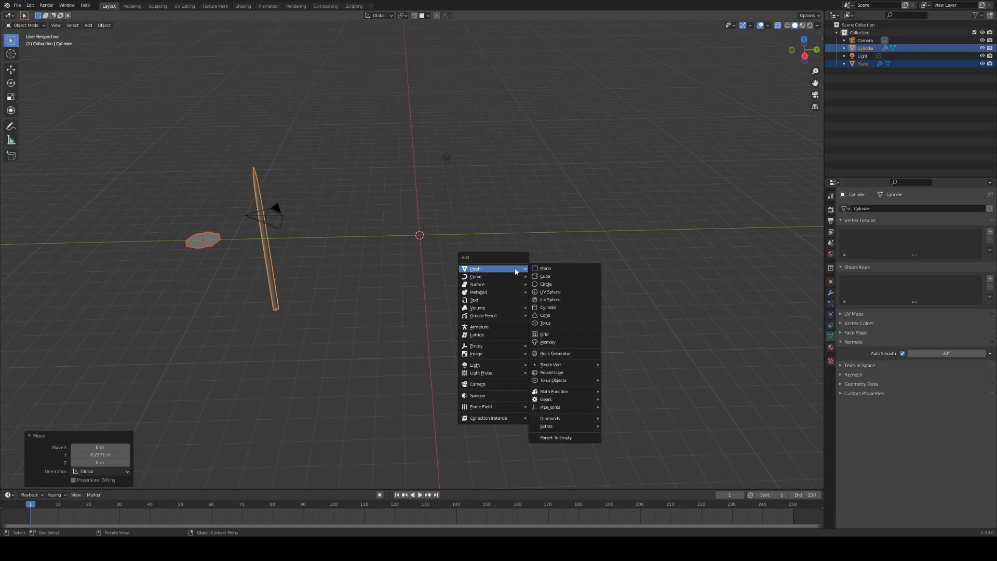
click(549, 268)
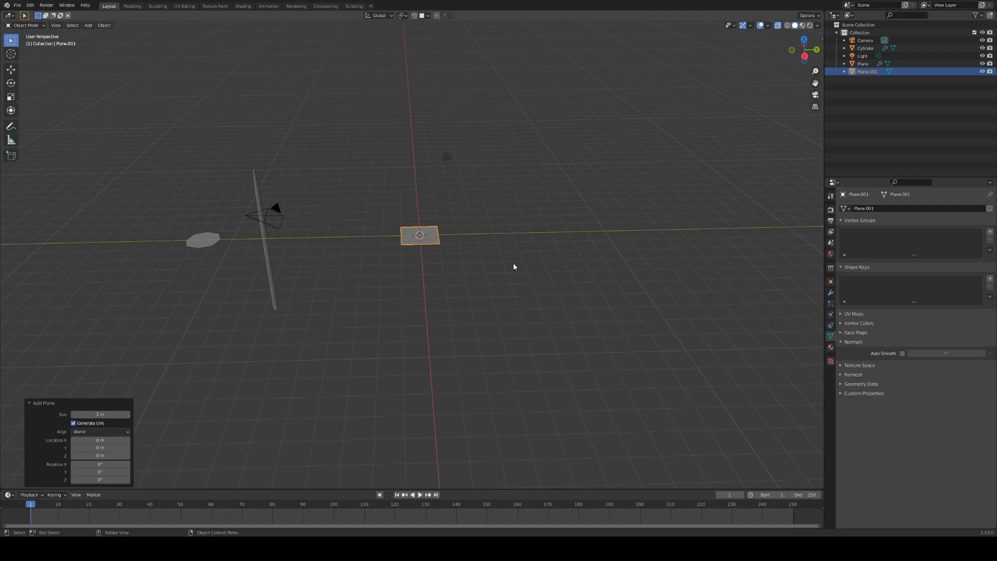
mouse_move(530, 285)
middle_down()
mouse_move(503, 278)
mouse_move(525, 285)
middle_up()
scroll(525, 286, up, 5)
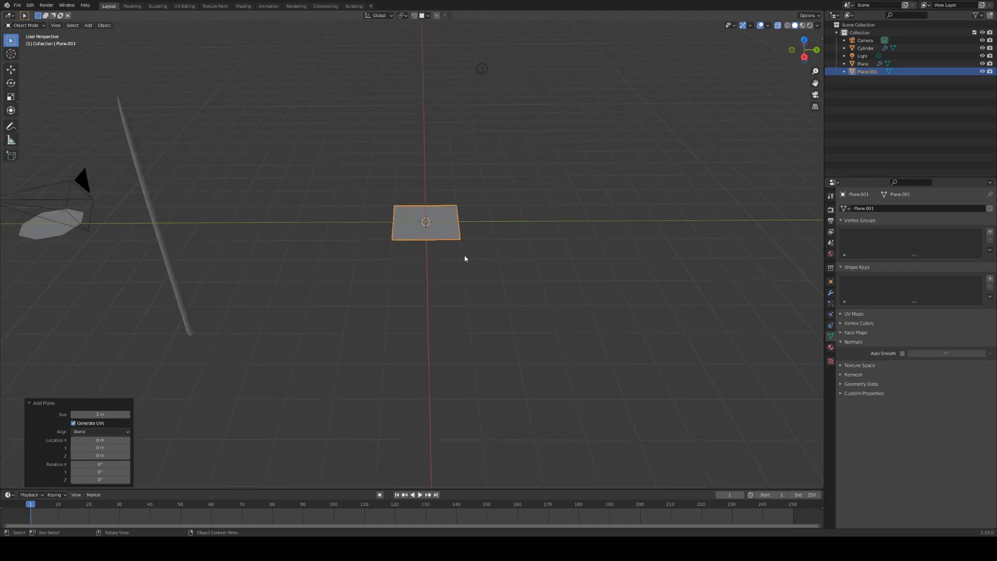
middle_drag(492, 214, 517, 263)
scroll(514, 229, down, 5)
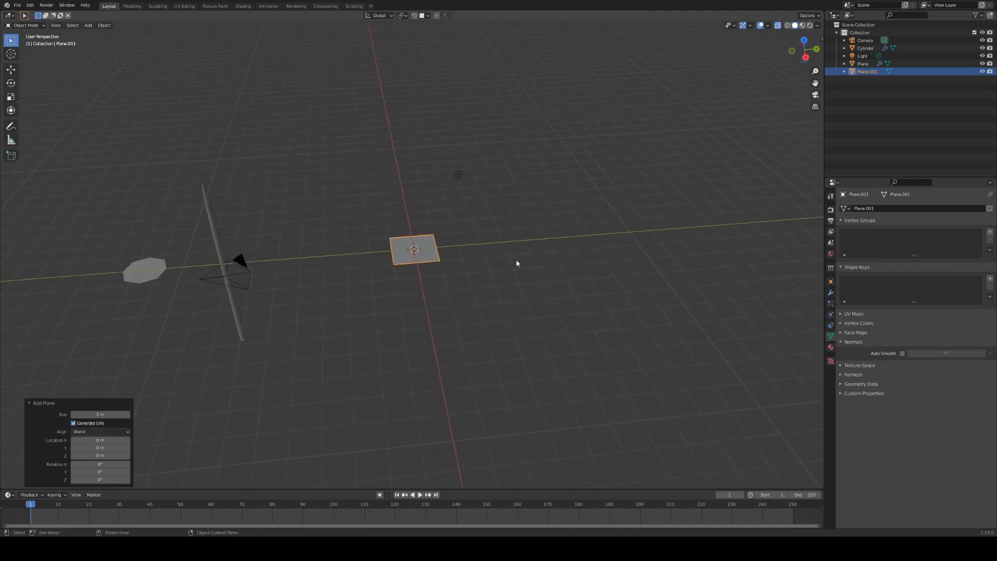
Add a Geometry Nodes workspace for working on the new plane at the world origin
click(371, 7)
mouse_move(374, 20)
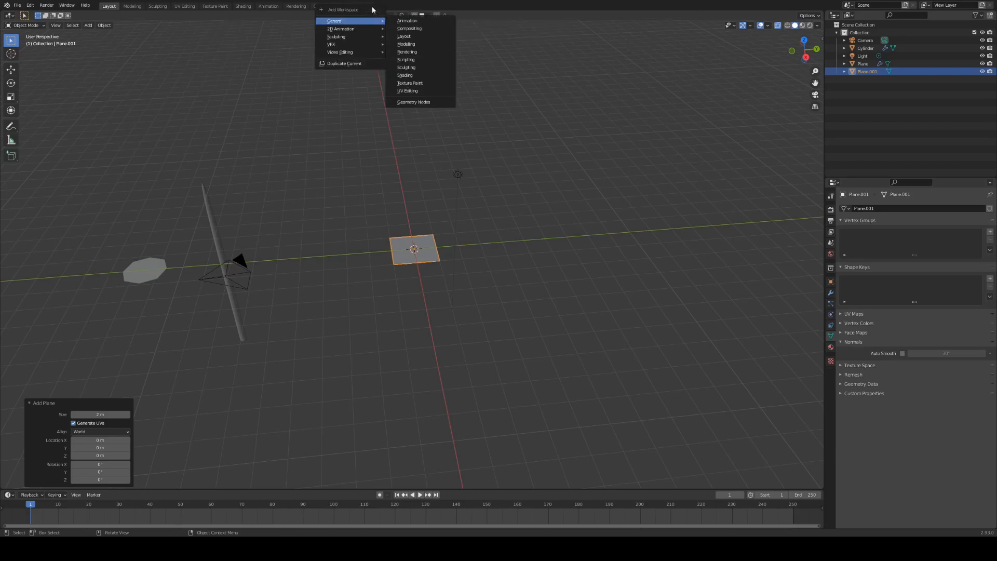
click(414, 103)
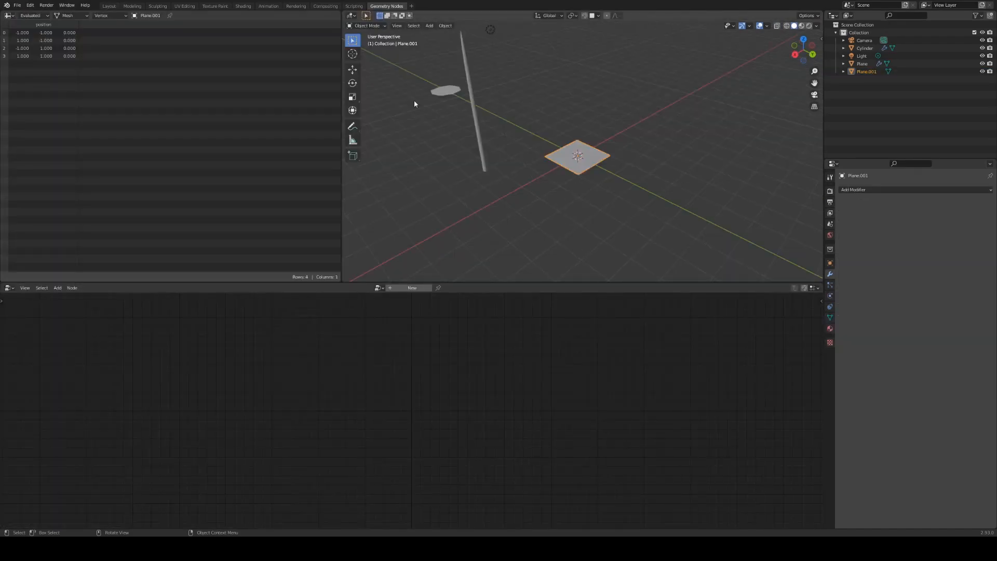
middle_drag(590, 196, 546, 219)
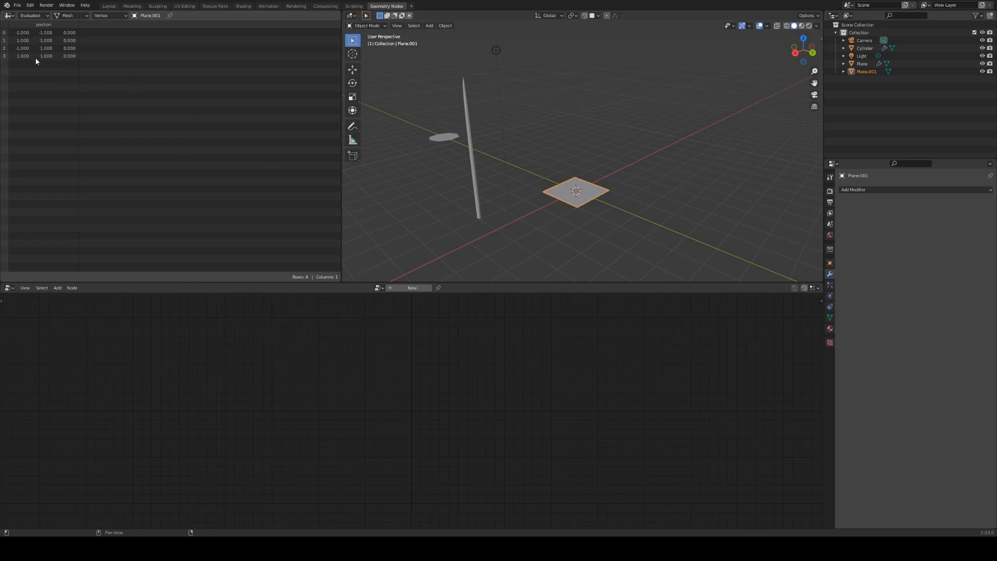
Examine the new plane's vertices in Edit Mode and return to Object Mode
middle_drag(584, 143, 550, 155)
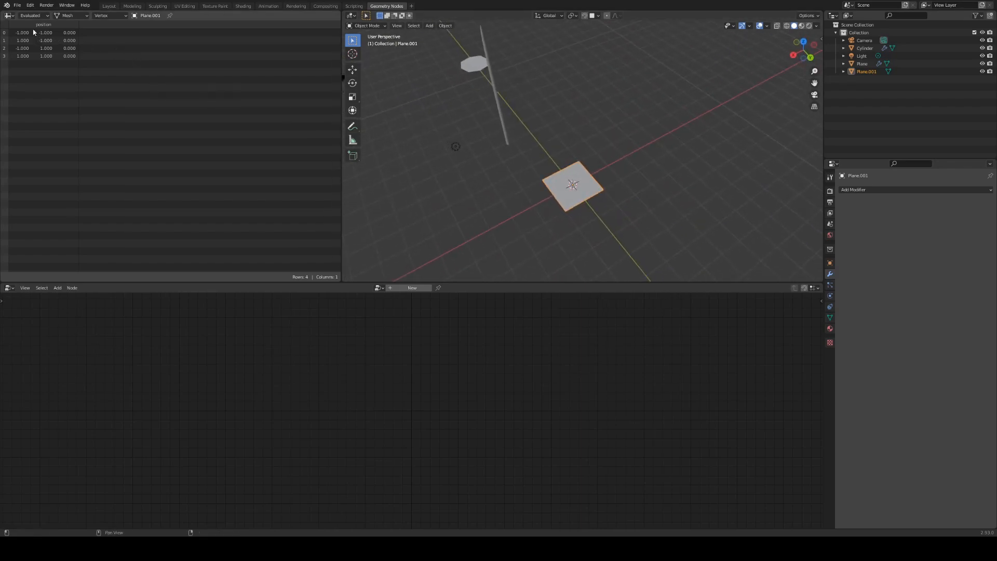
scroll(617, 214, up, 3)
key(Tab)
middle_drag(621, 220, 643, 207)
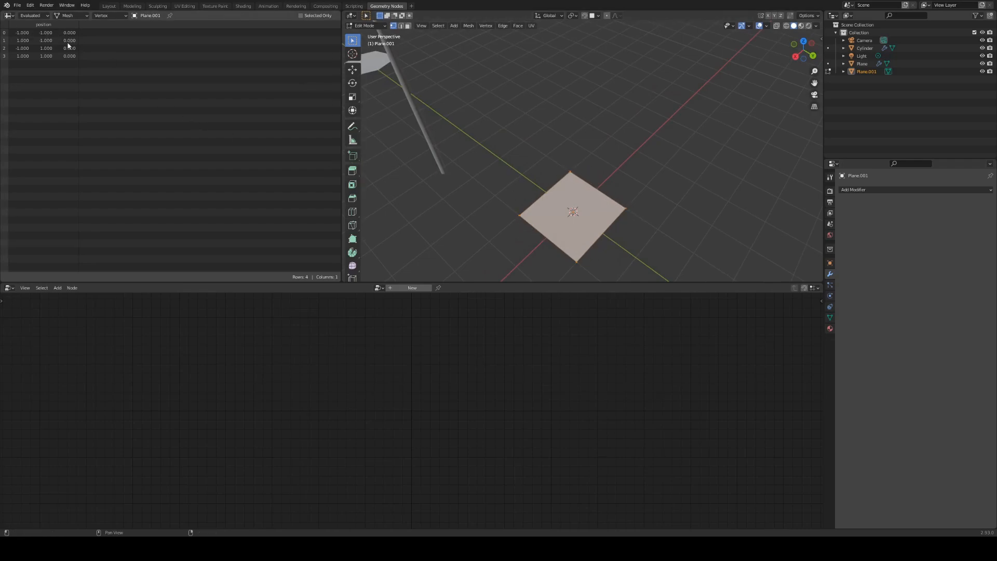
key(Tab)
mouse_move(596, 194)
middle_down()
mouse_move(627, 176)
mouse_move(590, 160)
mouse_move(623, 171)
mouse_move(607, 198)
middle_up()
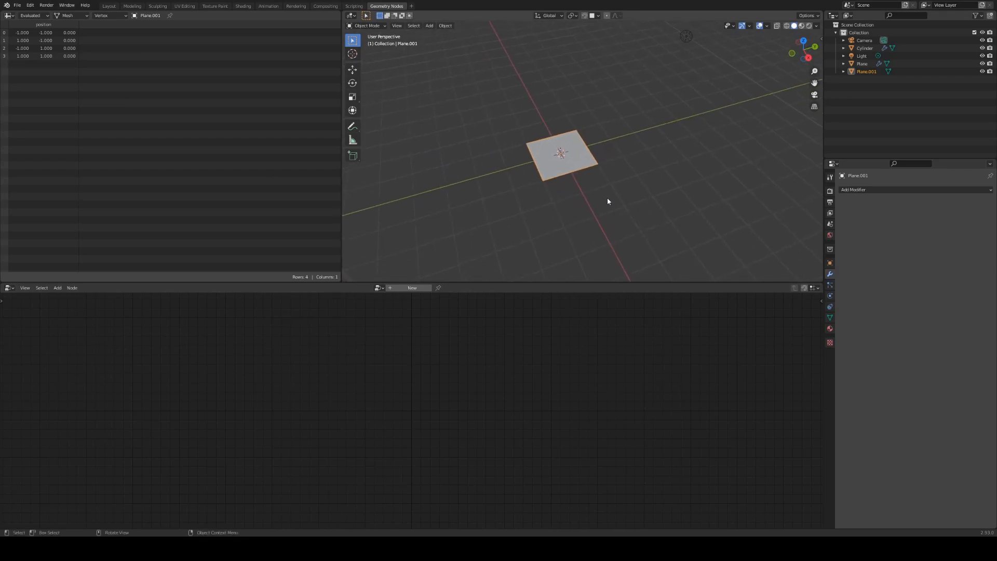
Create a new geometry node tree on the plane and spread the Group Input and Group Output nodes apart
click(409, 289)
drag(283, 417, 226, 412)
drag(536, 415, 554, 415)
click(367, 287)
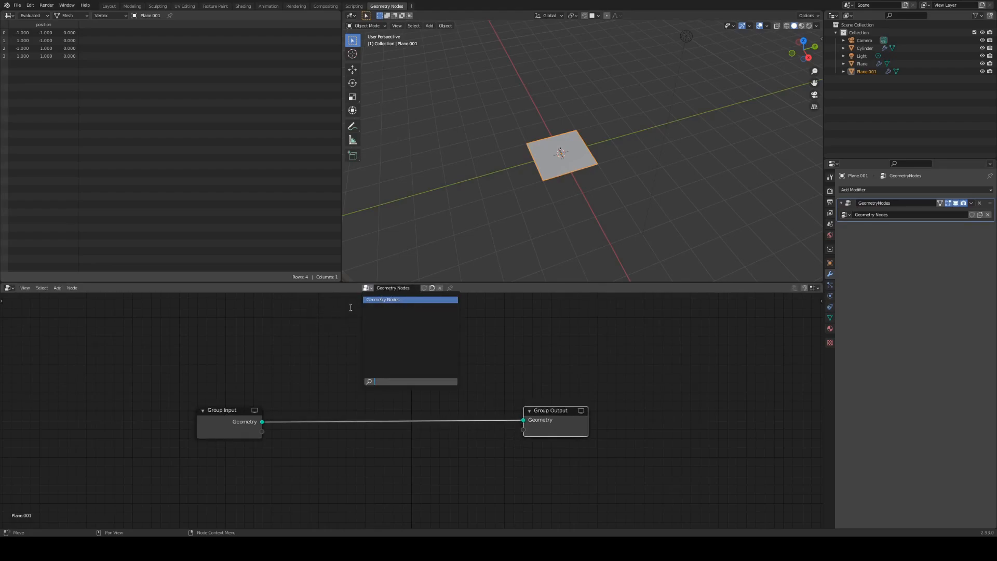
click(316, 328)
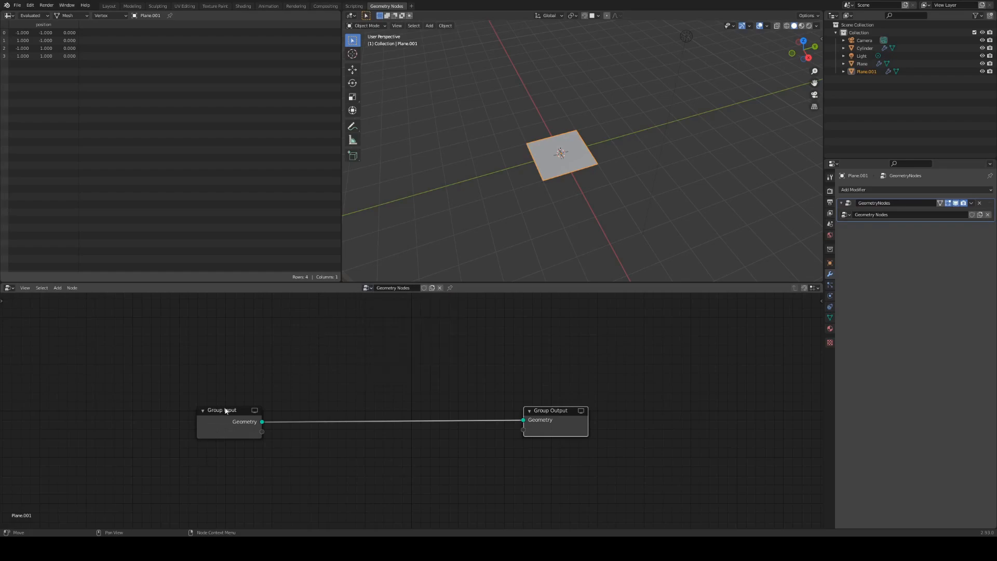
drag(232, 410, 197, 406)
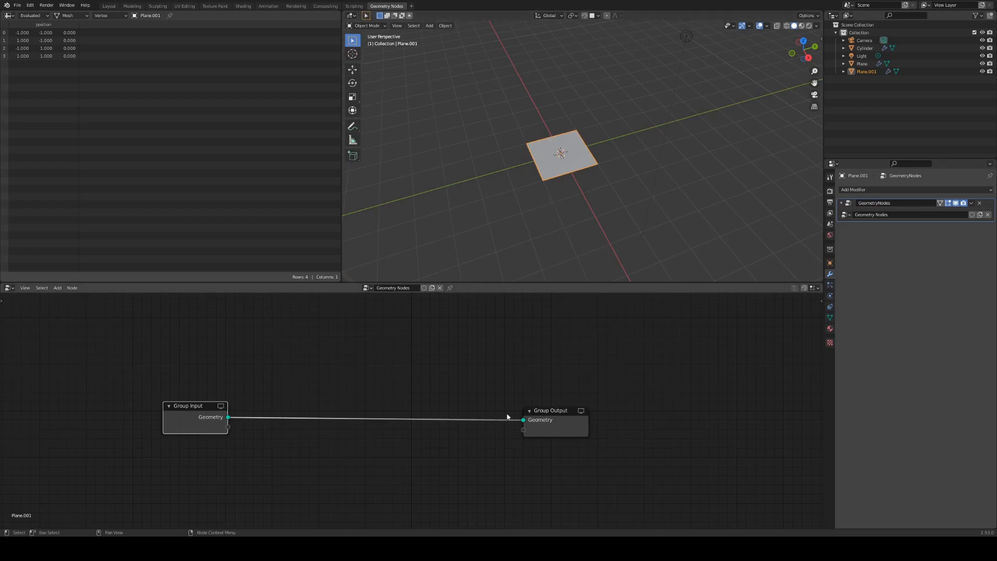
drag(548, 414, 555, 410)
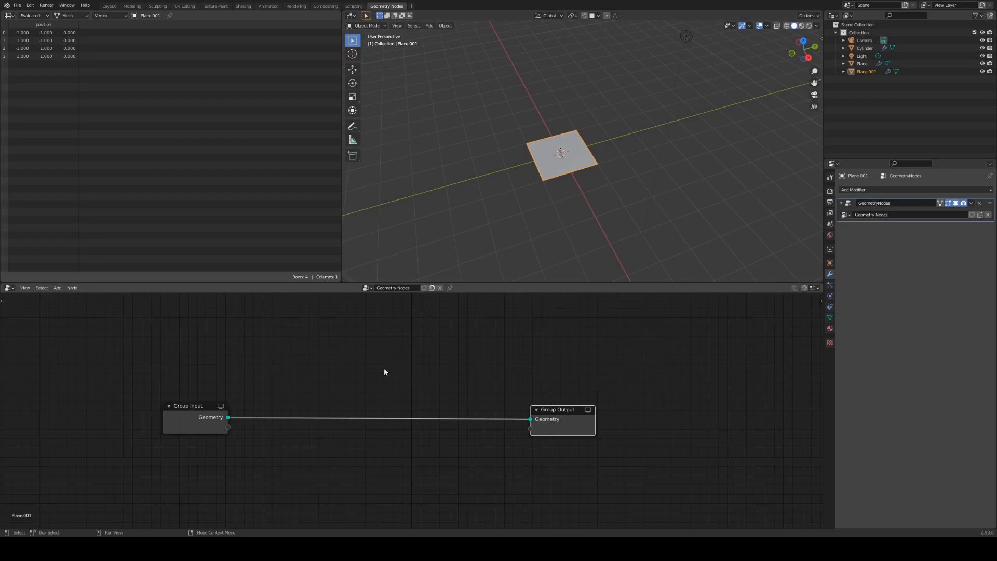
drag(214, 402, 206, 402)
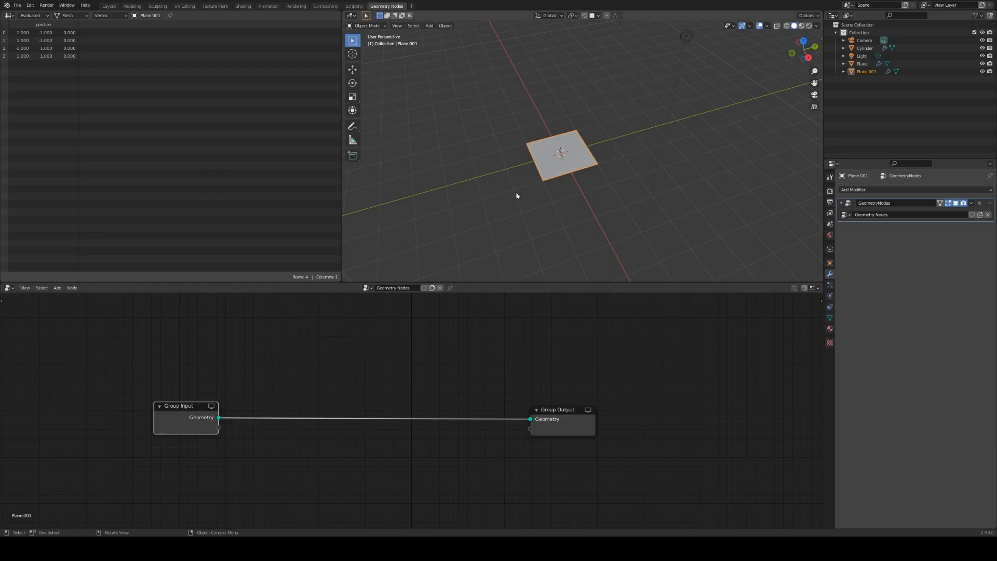
Insert a Point Distribute node on the link between Group Input and Group Output
click(363, 381)
key(shift+a)
mouse_move(364, 379)
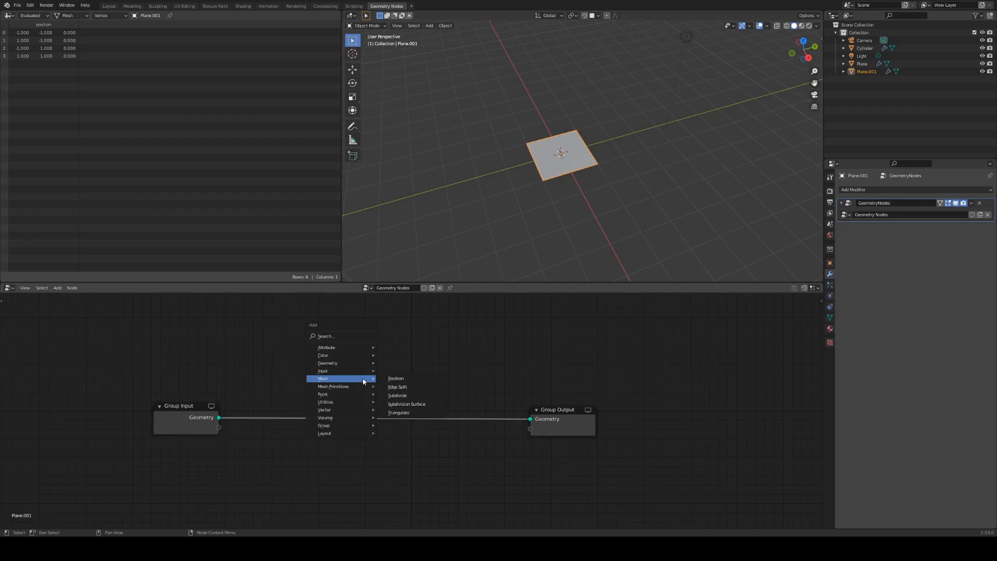
mouse_move(330, 395)
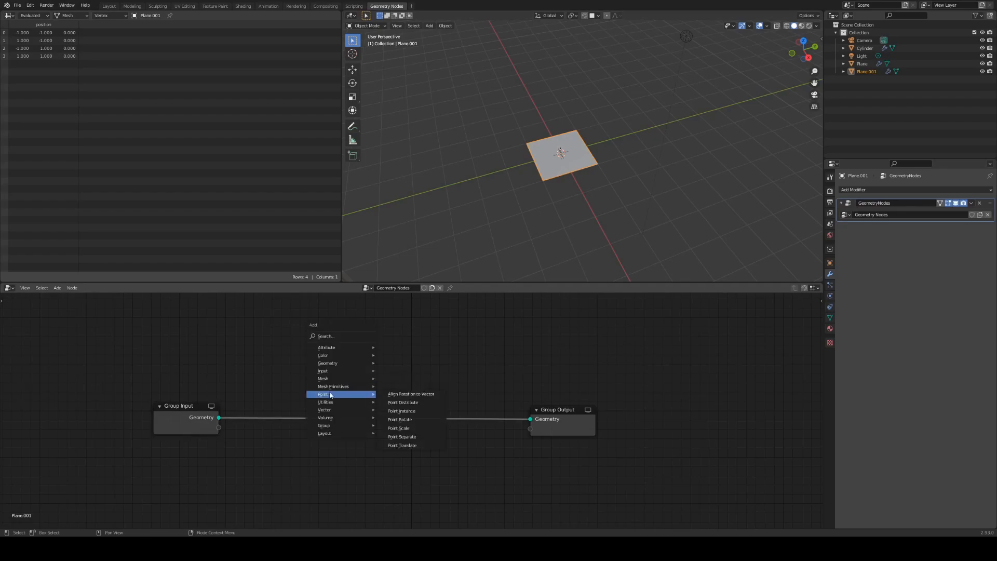
click(404, 403)
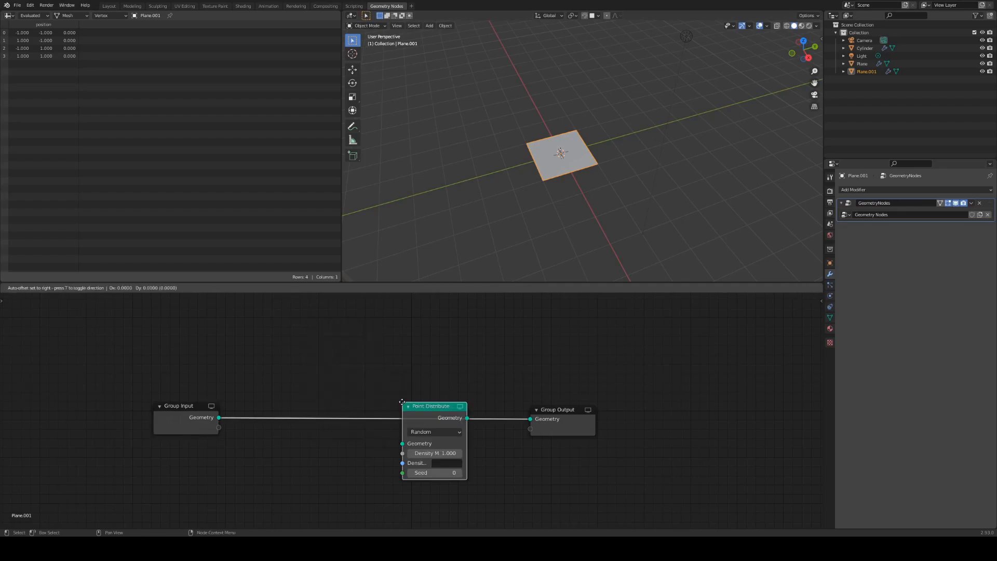
click(273, 387)
Raise the Point Distribute node's Density Max to 248.1, and lower it to 0.5
middle_drag(575, 247, 568, 175)
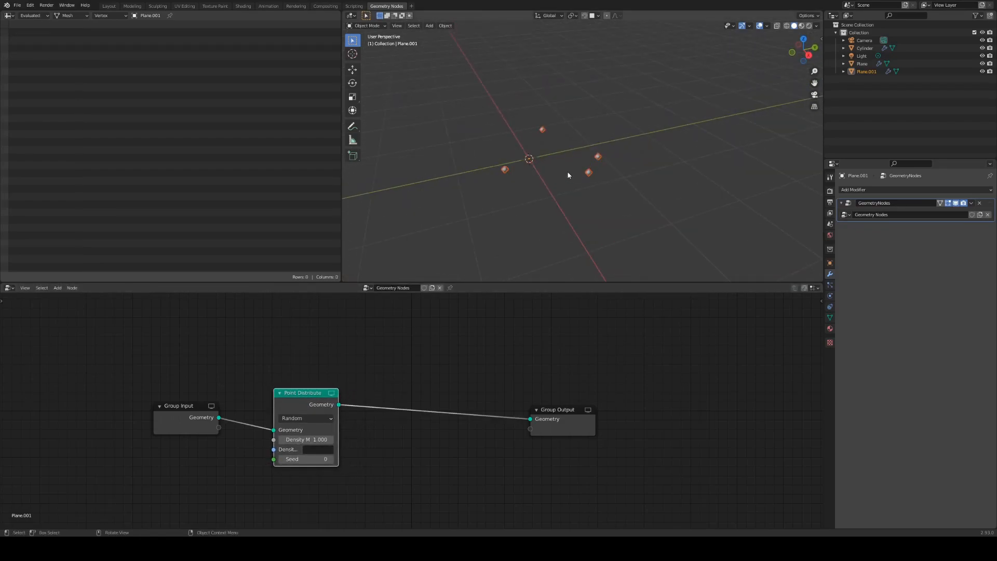
mouse_move(538, 214)
middle_down()
mouse_move(569, 227)
mouse_move(611, 206)
mouse_move(534, 203)
middle_up()
drag(301, 440, 605, 440)
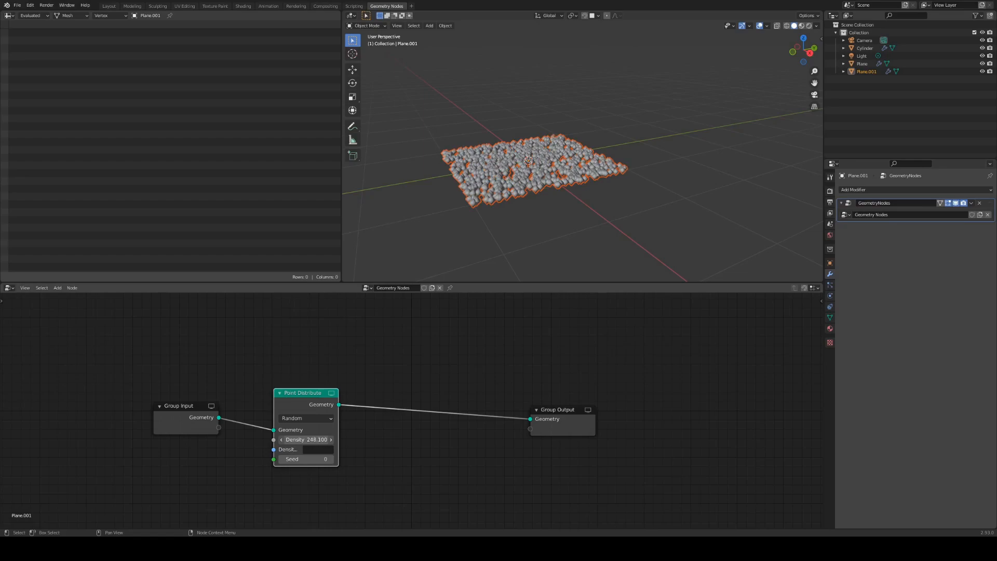
middle_drag(610, 111, 529, 140)
drag(312, 439, 192, 439)
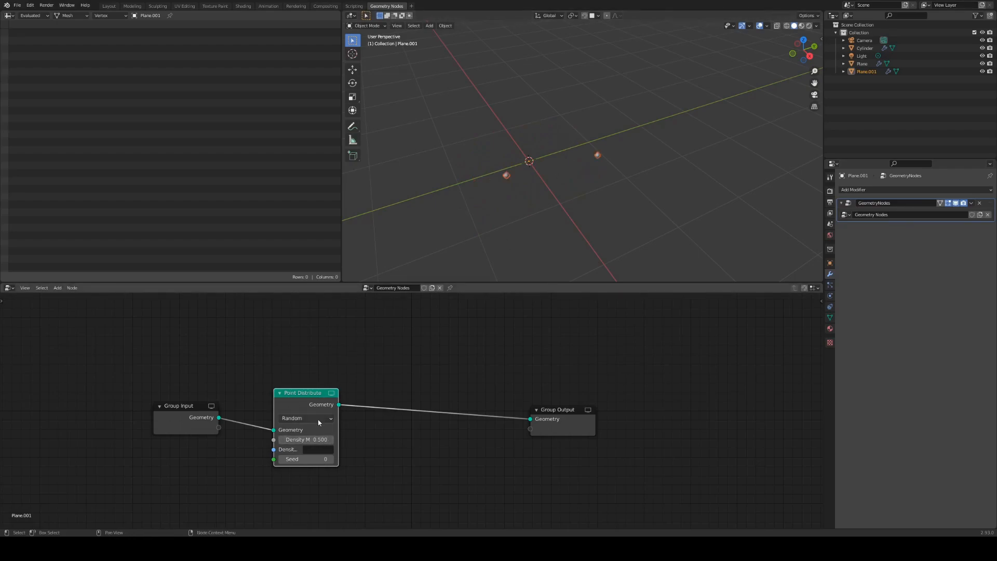
Switch the Point Distribute method to Poisson Disk with a minimum distance of 0.25 m and Density Max of 0.370
click(304, 417)
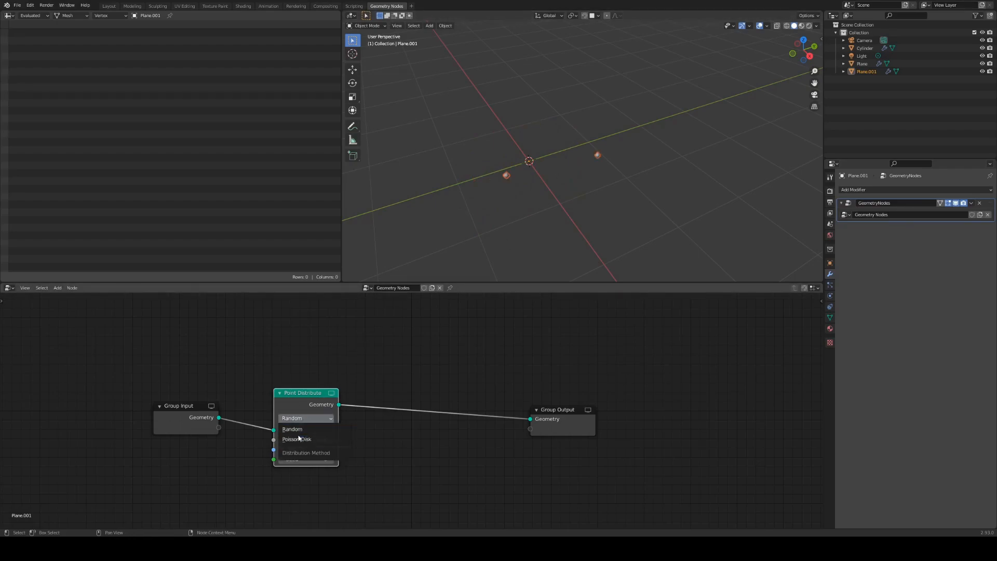
click(299, 440)
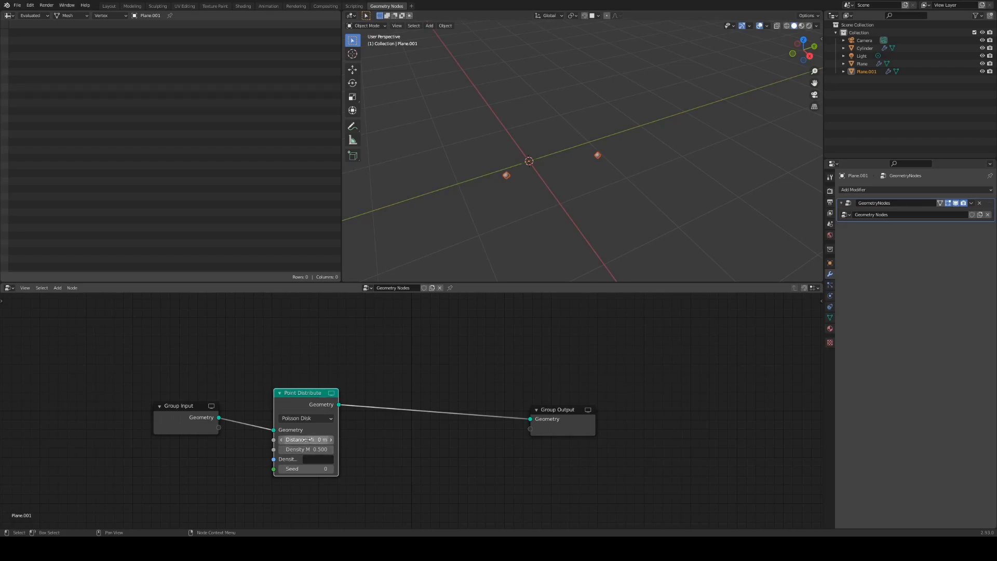
mouse_move(305, 449)
mouse_down()
mouse_move(324, 449)
mouse_move(280, 441)
mouse_move(314, 449)
mouse_up()
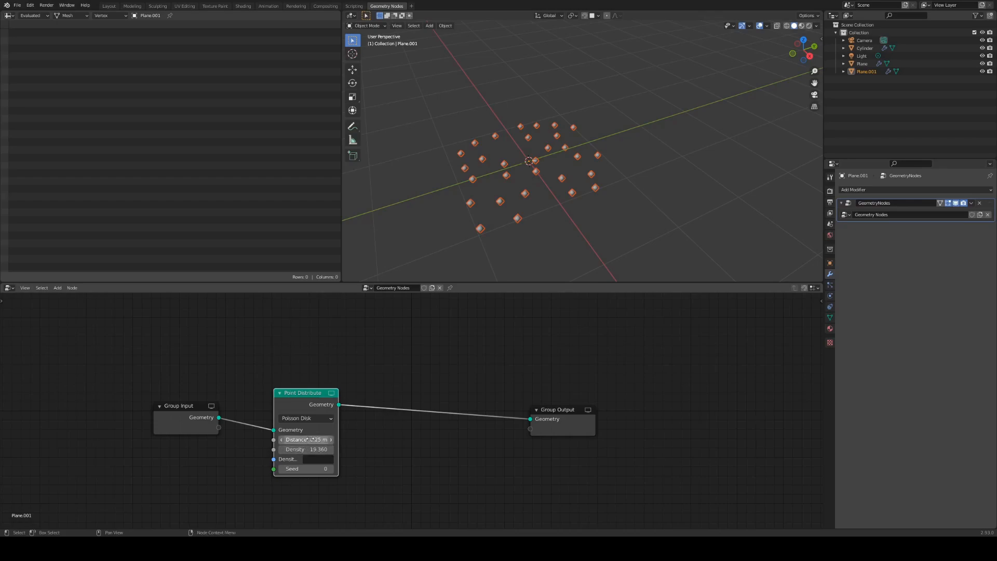
middle_drag(536, 216, 574, 217)
drag(311, 450, 254, 449)
middle_drag(713, 167, 700, 212)
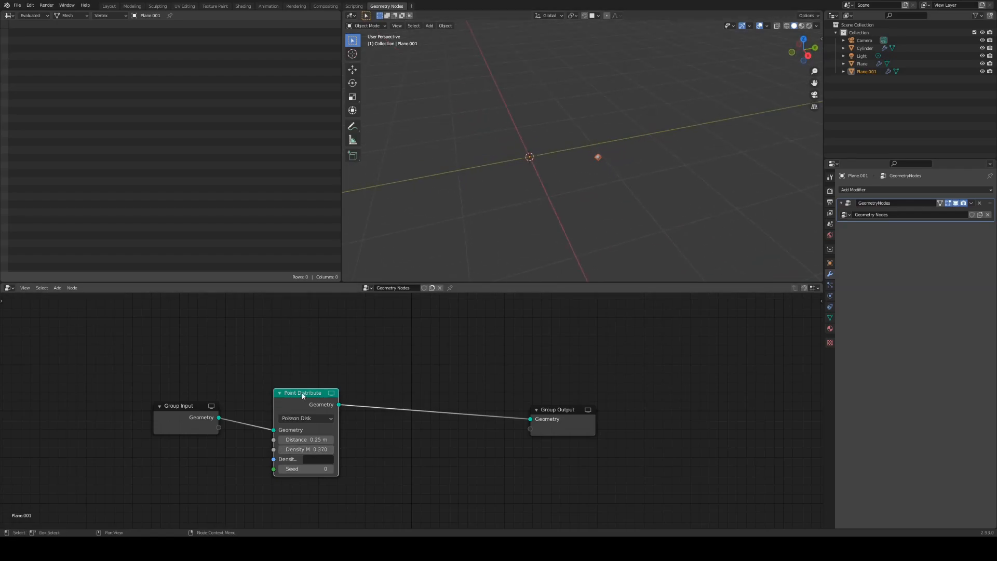
Move Point Distribute and Group Output farther apart to make room for another node between them
drag(302, 396, 295, 396)
middle_drag(635, 221, 597, 265)
drag(561, 414, 635, 399)
middle_drag(665, 179, 677, 185)
middle_drag(478, 160, 618, 183)
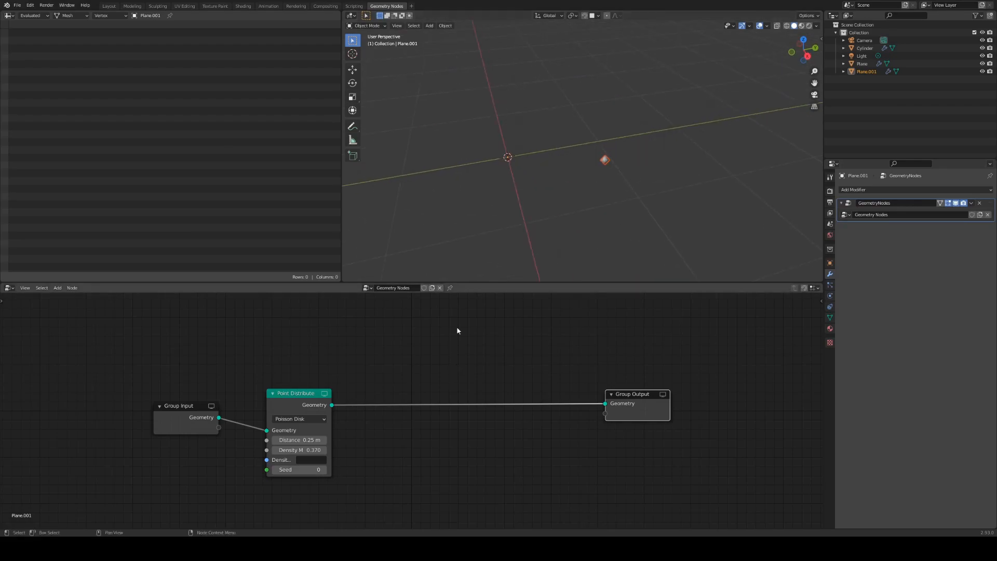
Insert a Point Instance node on the link between Point Distribute and Group Output
key(shift+a)
mouse_move(477, 347)
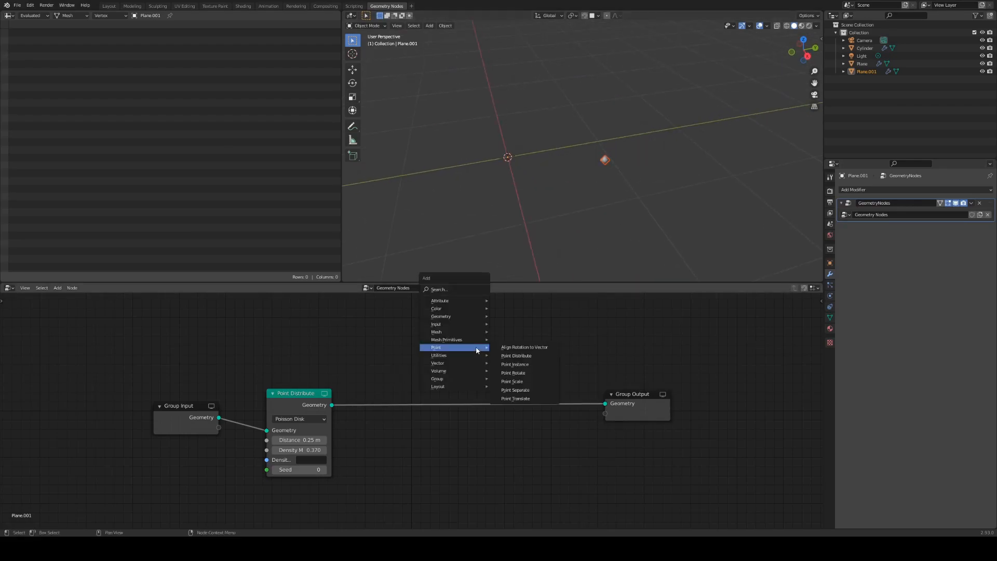
click(517, 365)
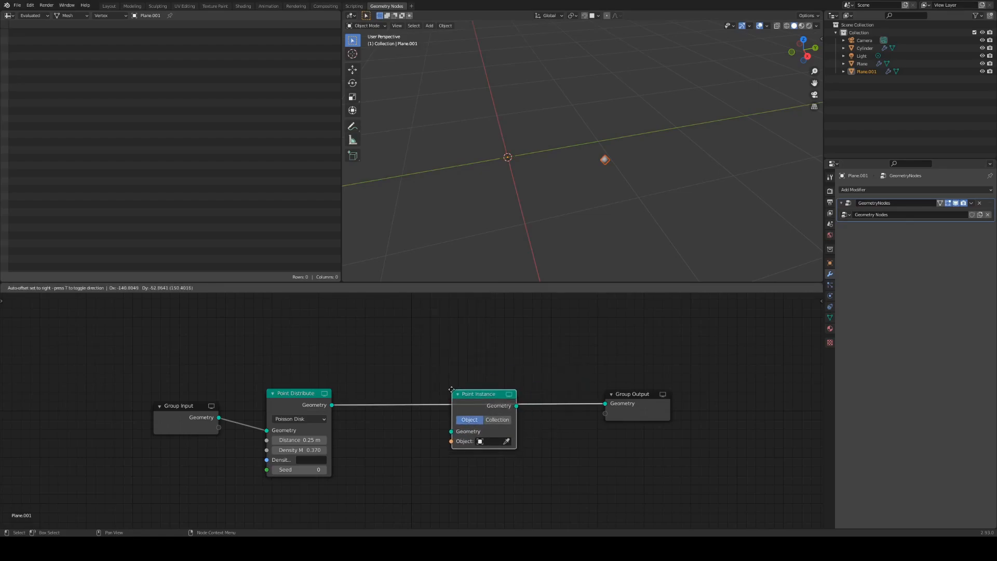
click(456, 392)
drag(484, 398, 482, 393)
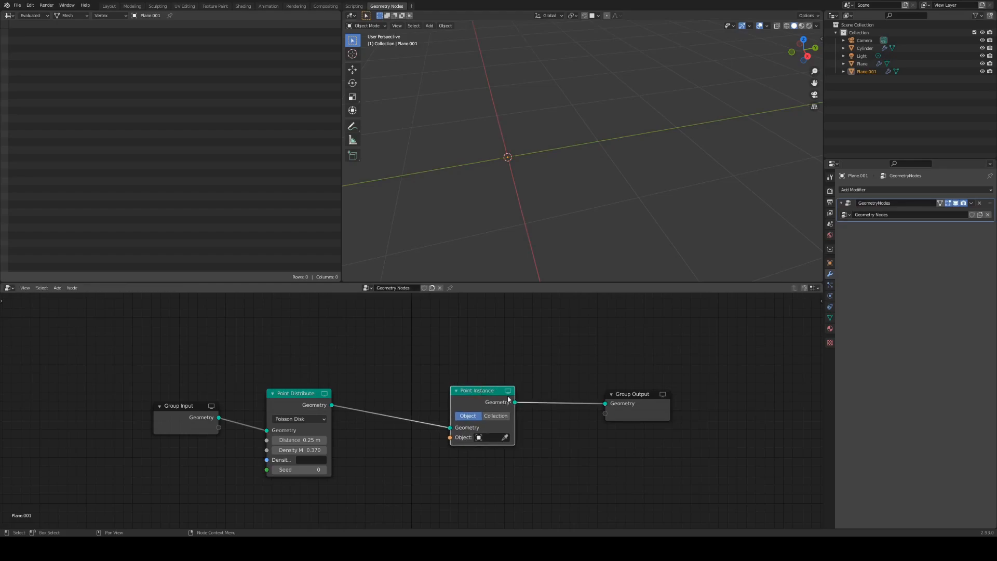
Assign the cylinder stem as the Point Instance object and set the Point Distribute node's Density Max to 0.070
scroll(649, 204, down, 5)
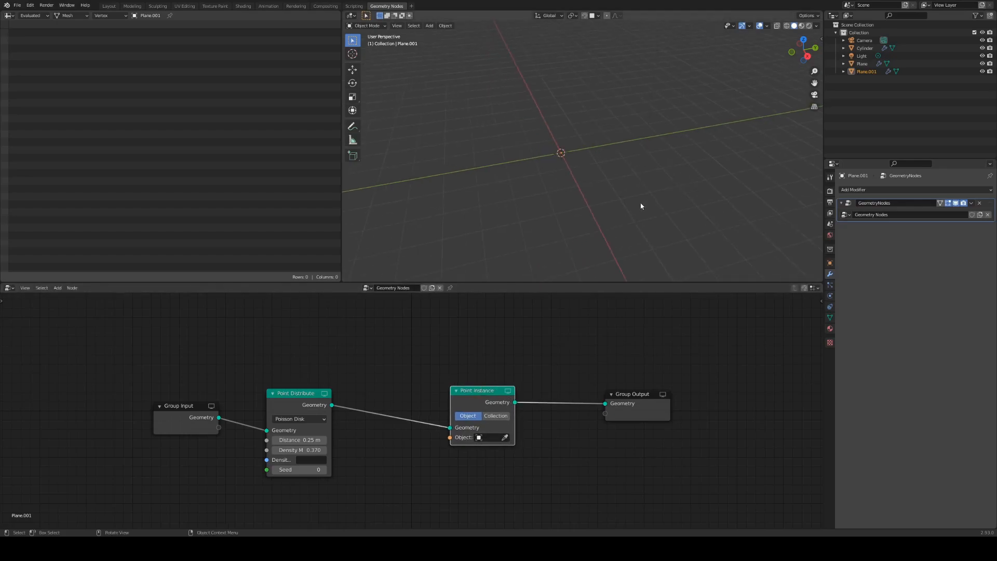
click(478, 438)
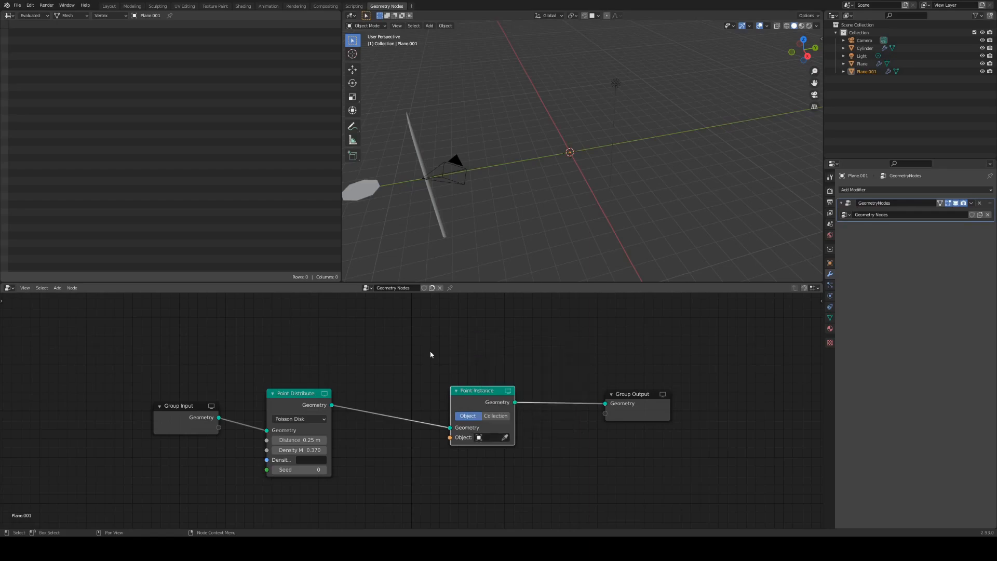
click(506, 437)
click(420, 144)
middle_drag(619, 240, 643, 183)
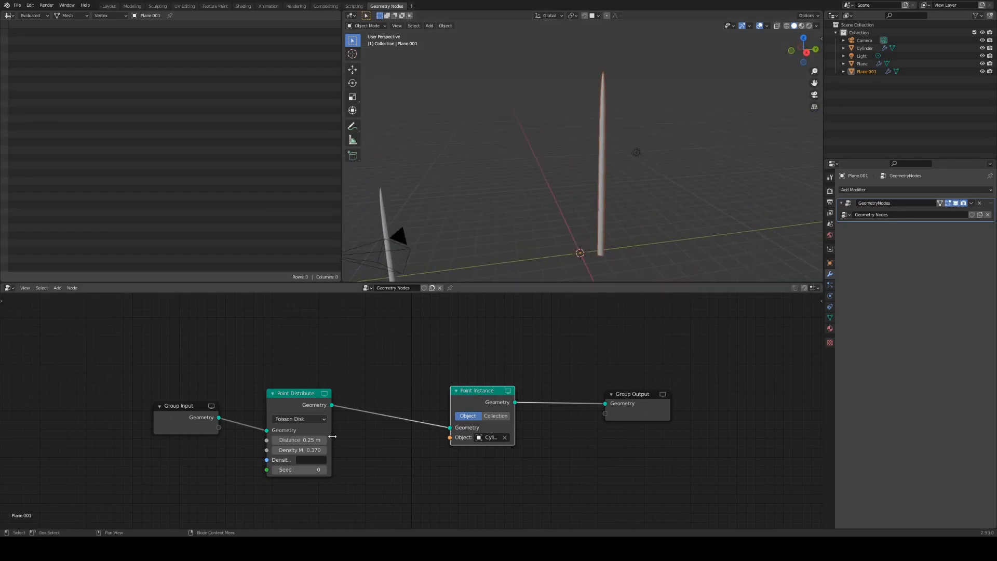
mouse_move(296, 450)
mouse_down()
mouse_move(385, 450)
mouse_move(295, 451)
mouse_up()
middle_drag(519, 259, 549, 279)
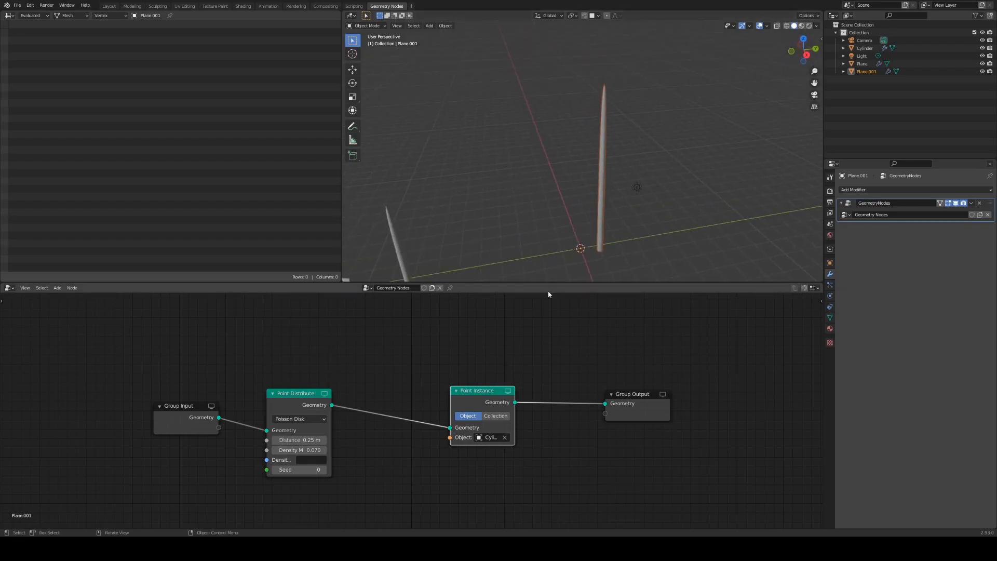
Rearrange the node tree with Point Distribute and Point Instance below, and Group Input and Group Output above and farther apart
drag(486, 393, 490, 422)
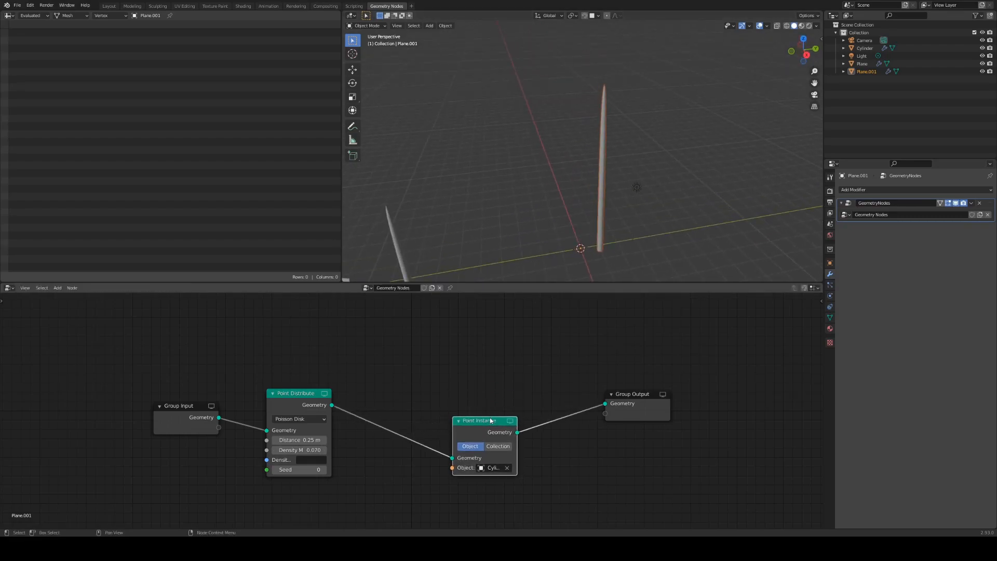
drag(299, 394, 301, 417)
drag(635, 395, 662, 394)
drag(187, 405, 153, 356)
drag(664, 395, 691, 356)
click(488, 424)
drag(489, 424, 489, 429)
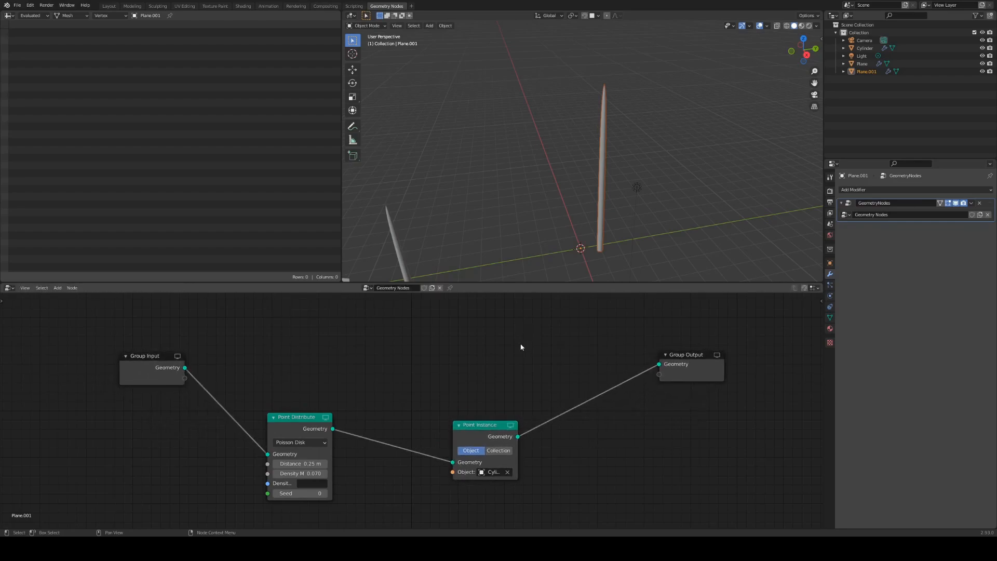
Link Group Input's geometry directly to Group Output and insert a Join Geometry node on that link
drag(185, 368, 659, 364)
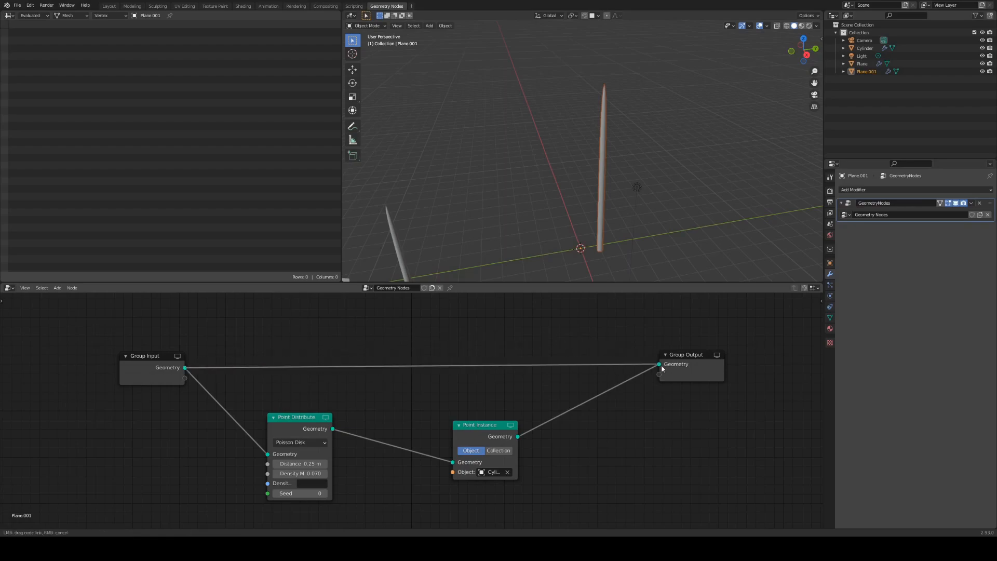
middle_drag(604, 260, 571, 273)
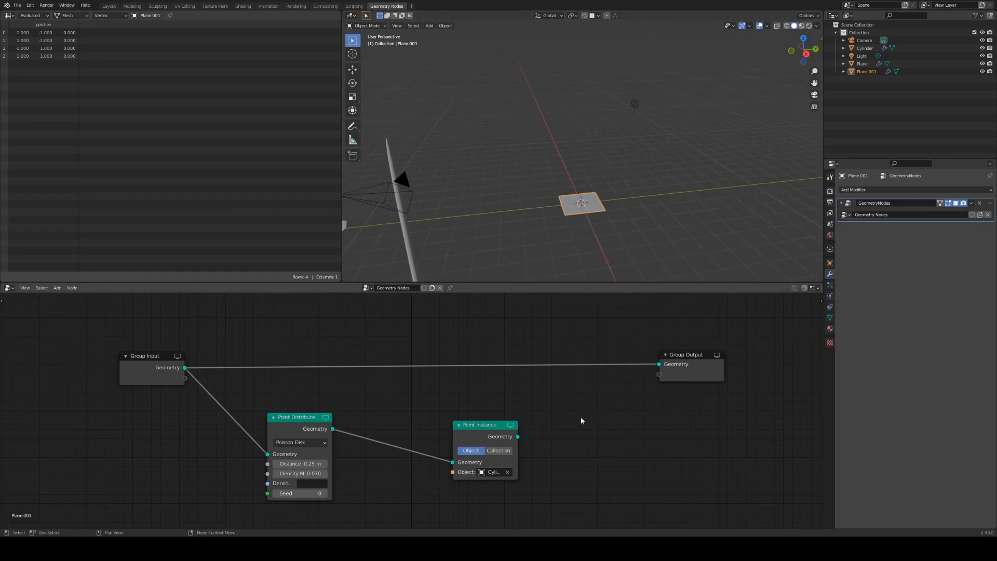
key(shift+a)
mouse_move(571, 385)
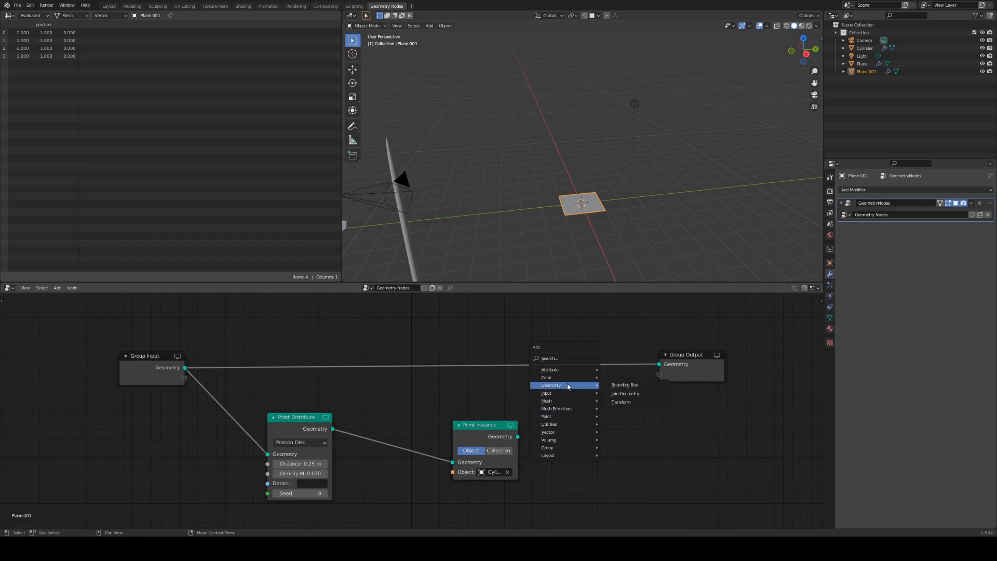
click(631, 396)
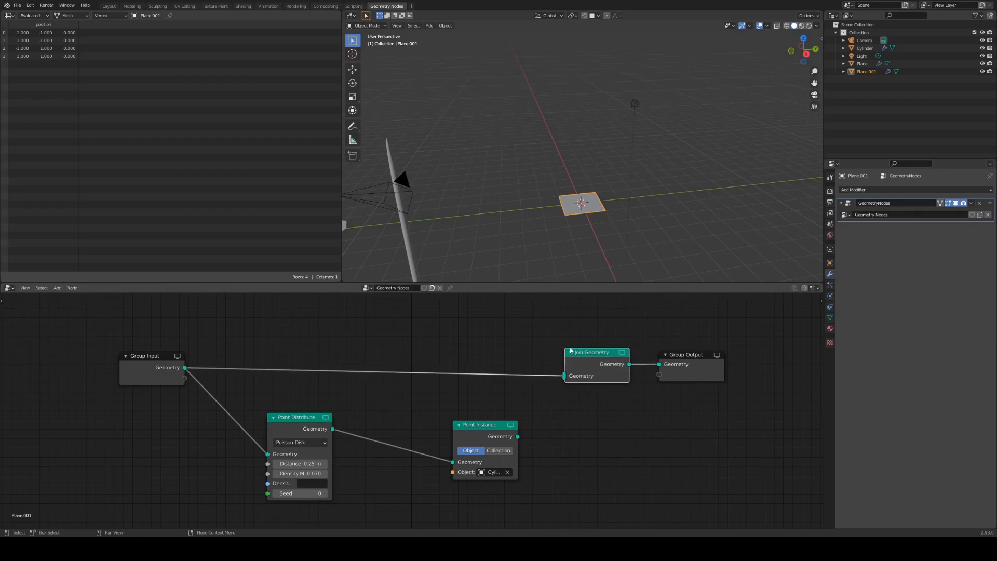
click(616, 351)
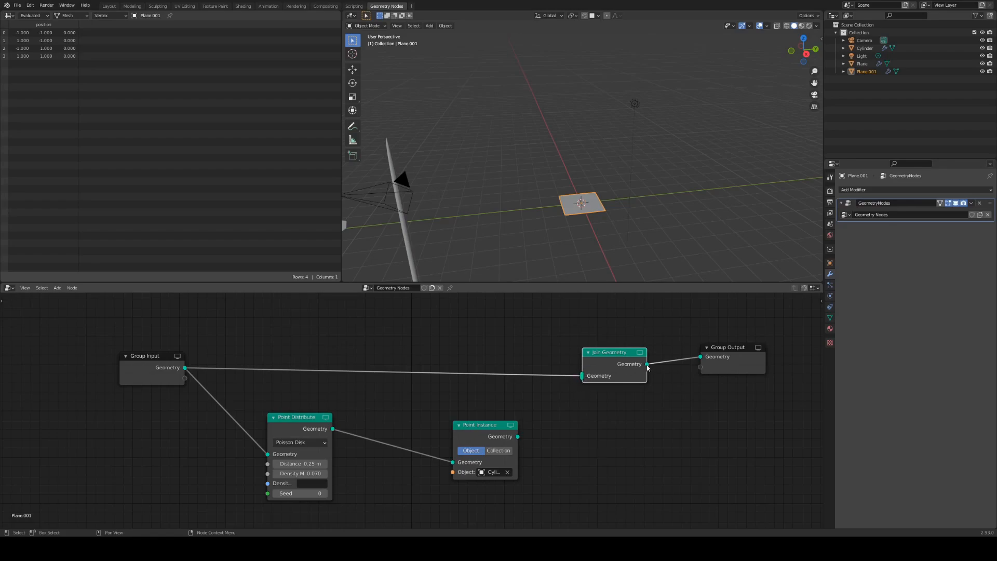
Connect the Point Instance geometry output to Join Geometry and reposition the Point Instance node nearer Point Distribute
drag(480, 429, 510, 397)
drag(514, 425, 583, 379)
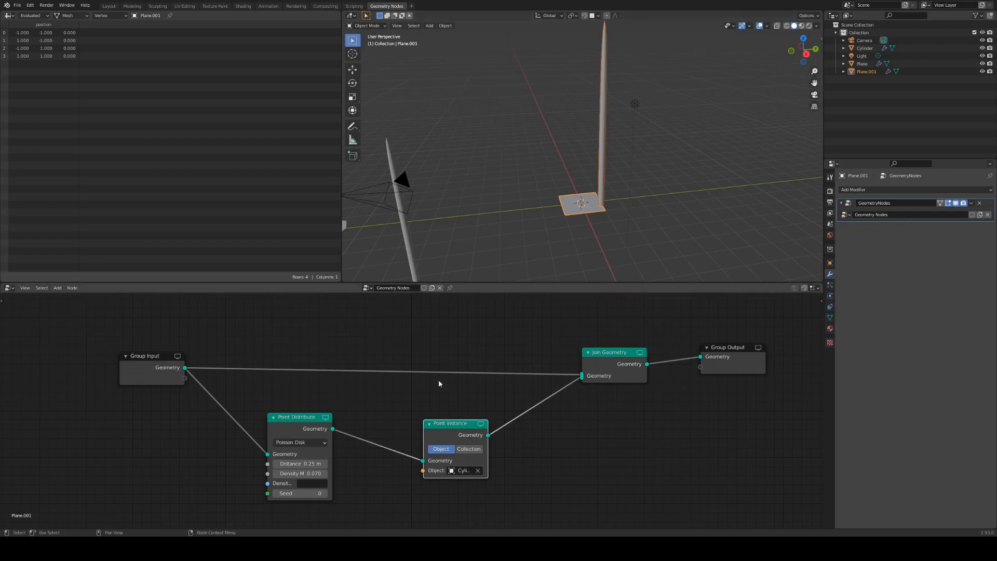
drag(453, 427, 440, 420)
Set the Point Distribute node's Density Max to 0.170
middle_drag(643, 229, 668, 158)
mouse_move(300, 473)
mouse_down()
mouse_move(335, 473)
mouse_move(301, 473)
mouse_up()
middle_drag(672, 223, 739, 192)
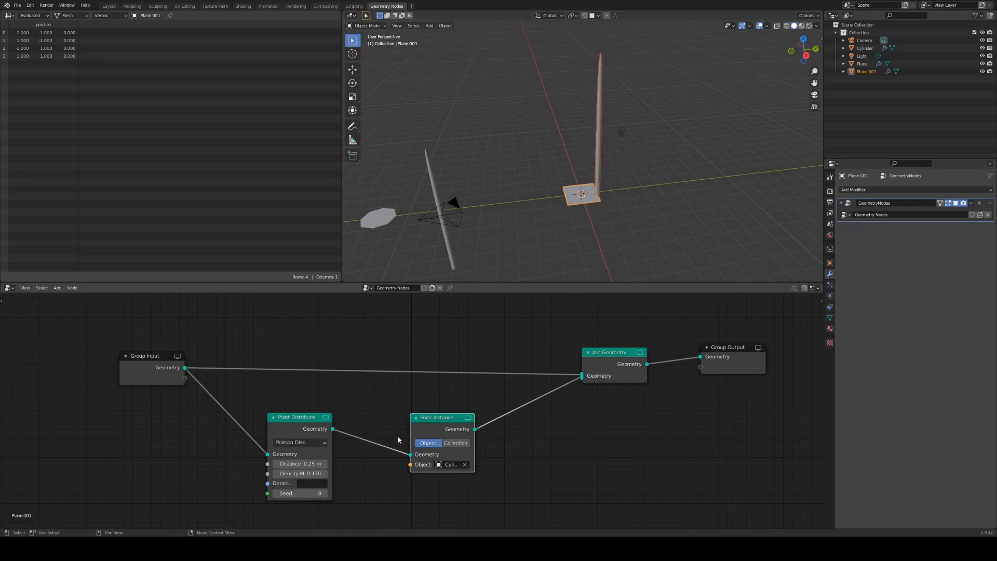
Move the Point Distribute and Point Instance nodes farther apart to open a gap between them
middle_drag(645, 196, 560, 165)
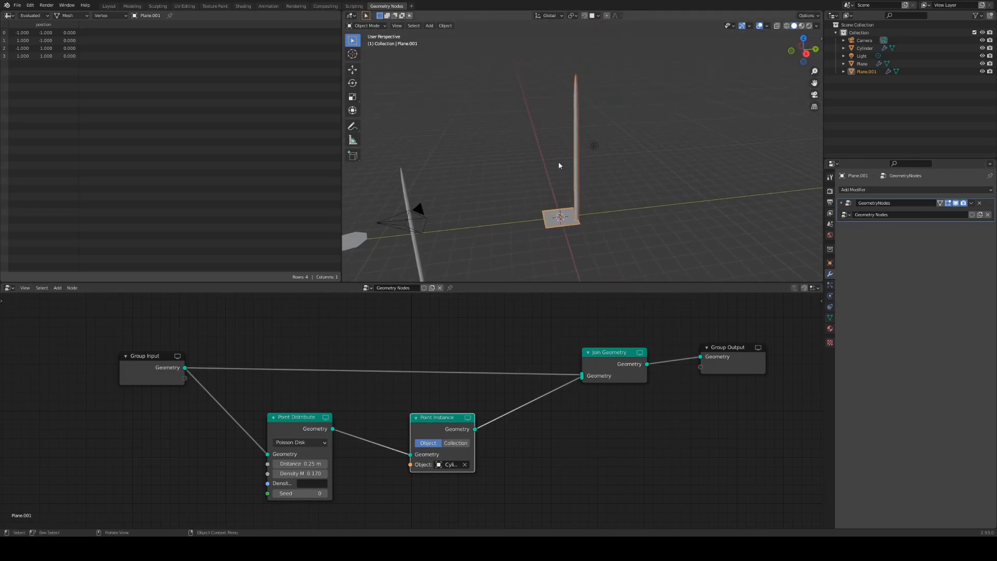
middle_drag(588, 89, 568, 203)
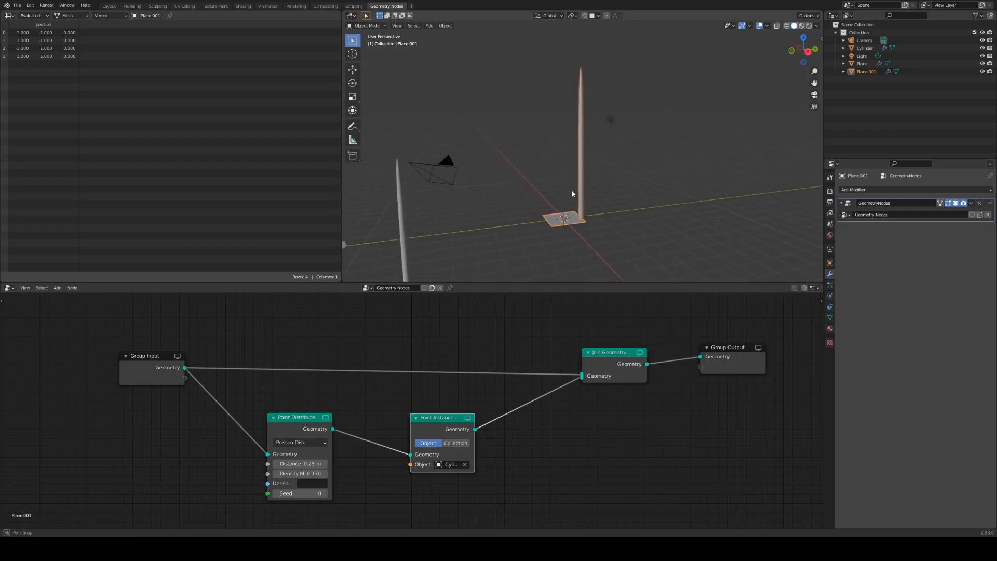
drag(436, 422, 460, 417)
drag(294, 417, 255, 413)
drag(441, 416, 460, 416)
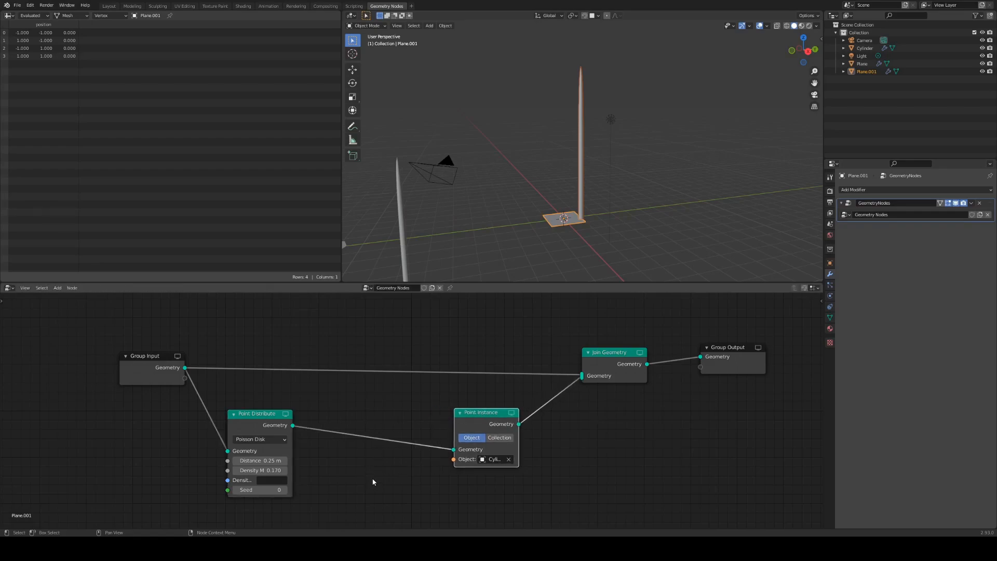
Insert an Attribute Randomize node on the link between Point Distribute and Point Instance
scroll(397, 469, down, 2)
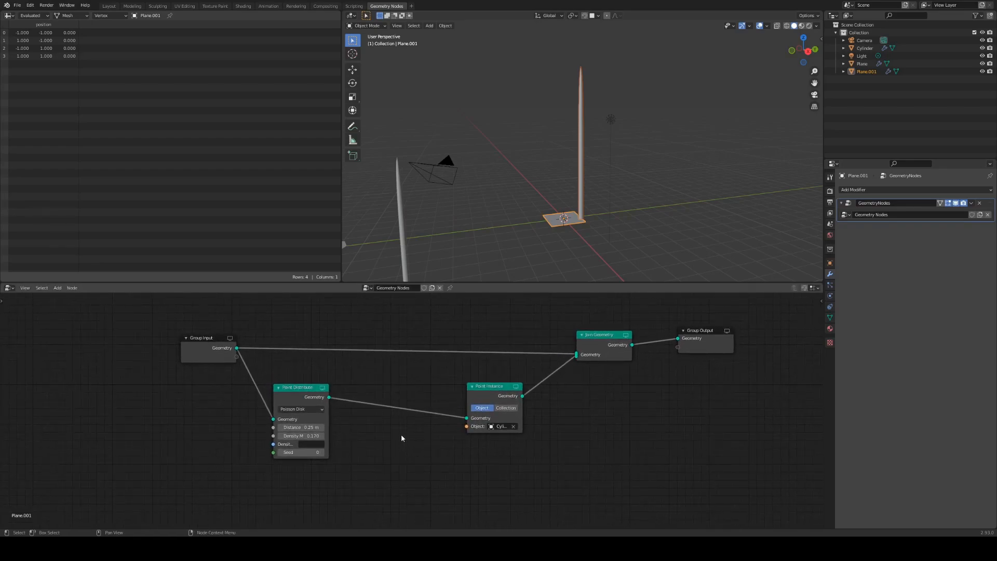
key(shift+a)
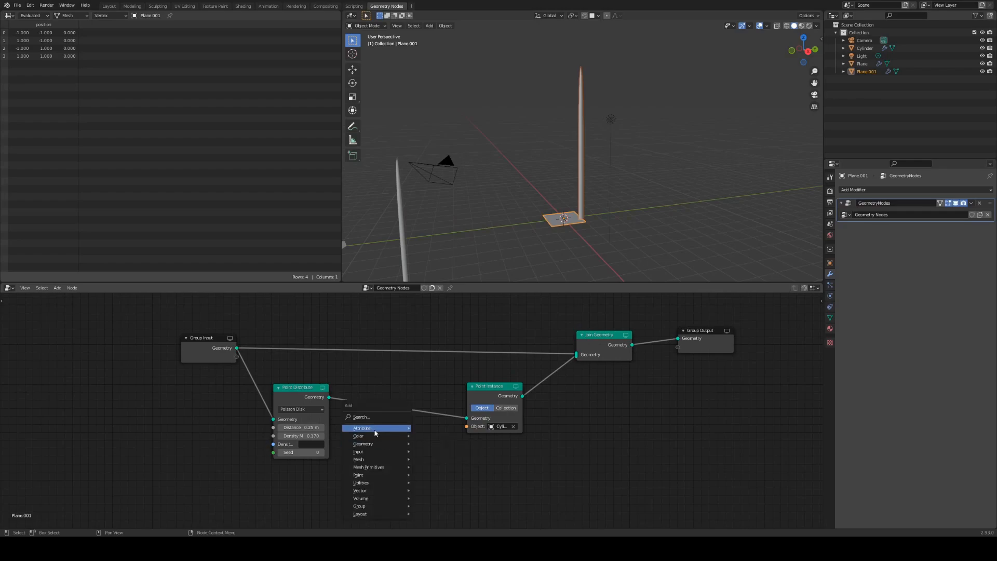
mouse_move(371, 428)
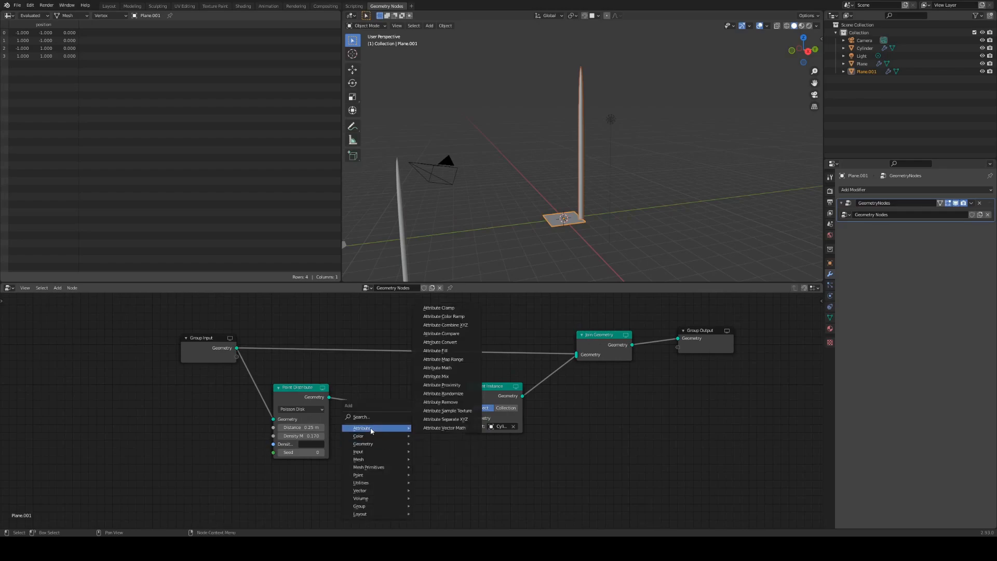
click(452, 397)
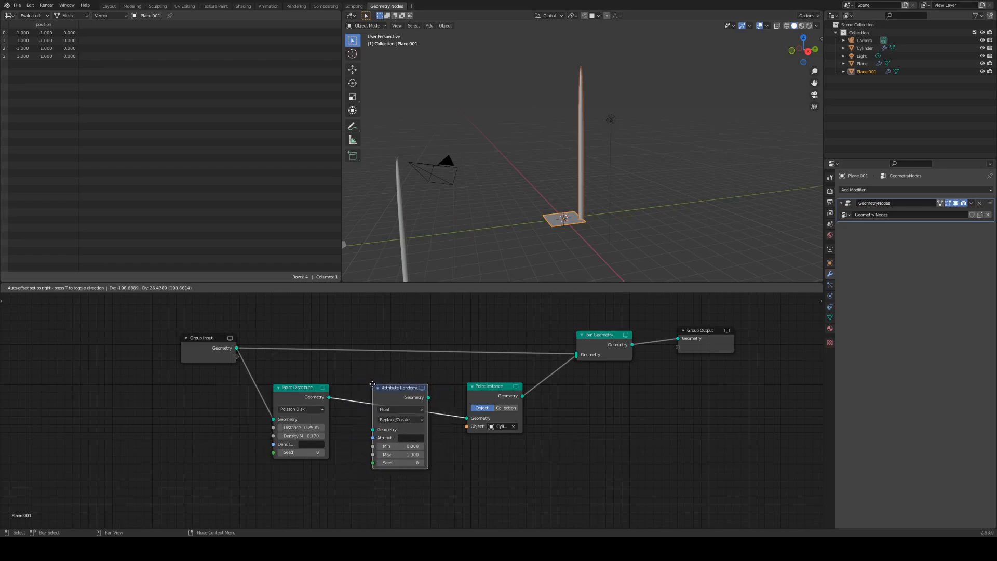
click(374, 386)
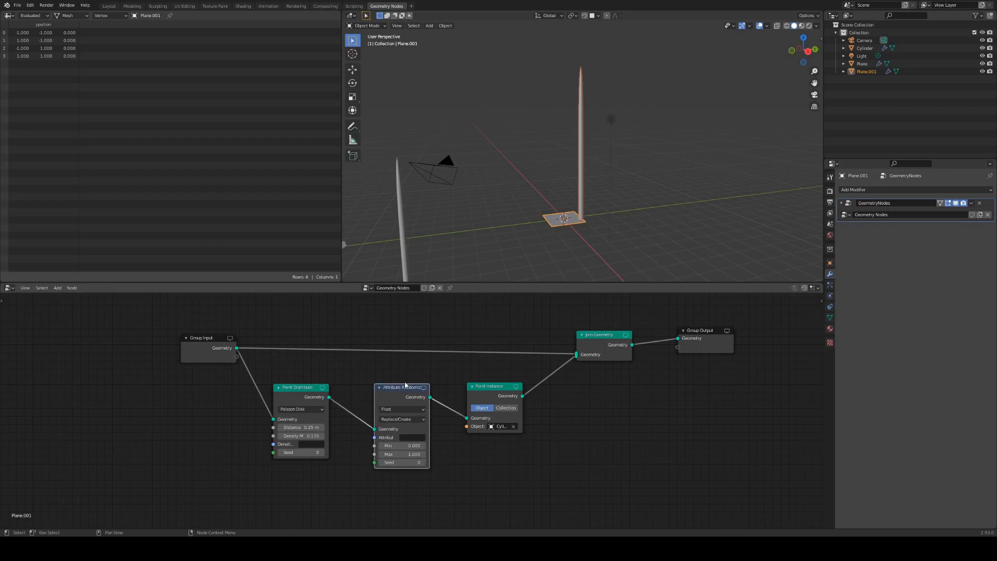
Set the Attribute Randomize data type to Vector and its attribute to scale
click(403, 409)
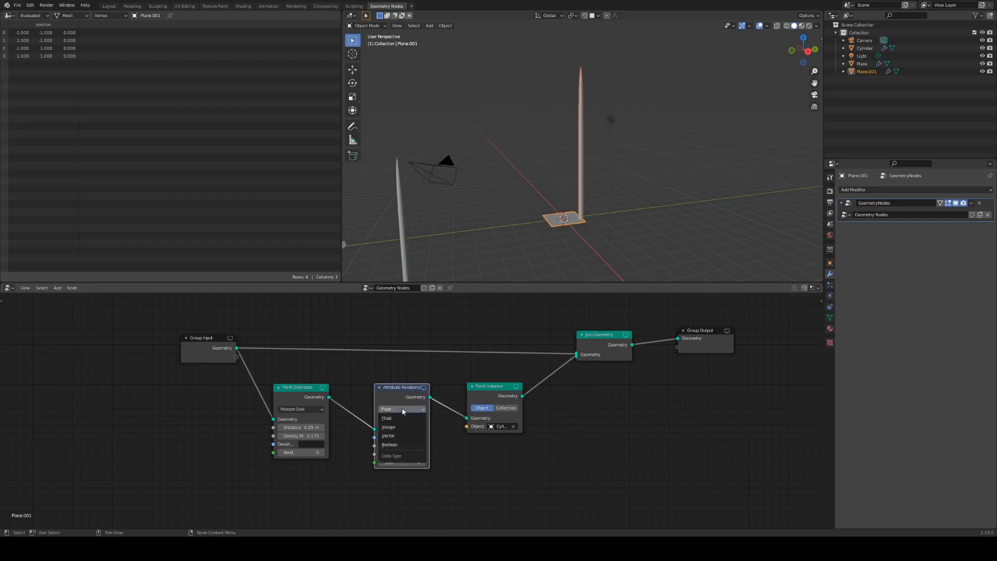
click(396, 435)
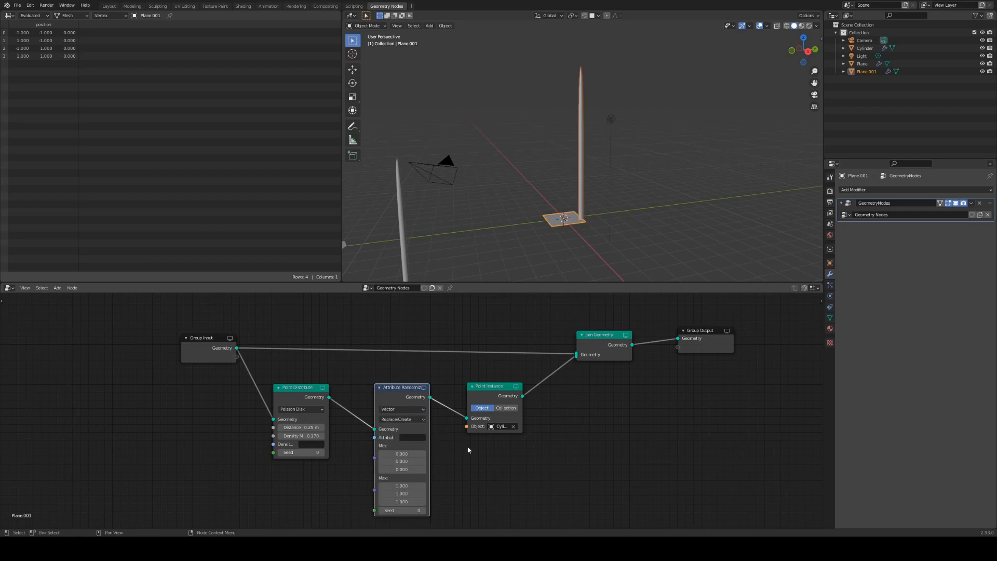
click(412, 438)
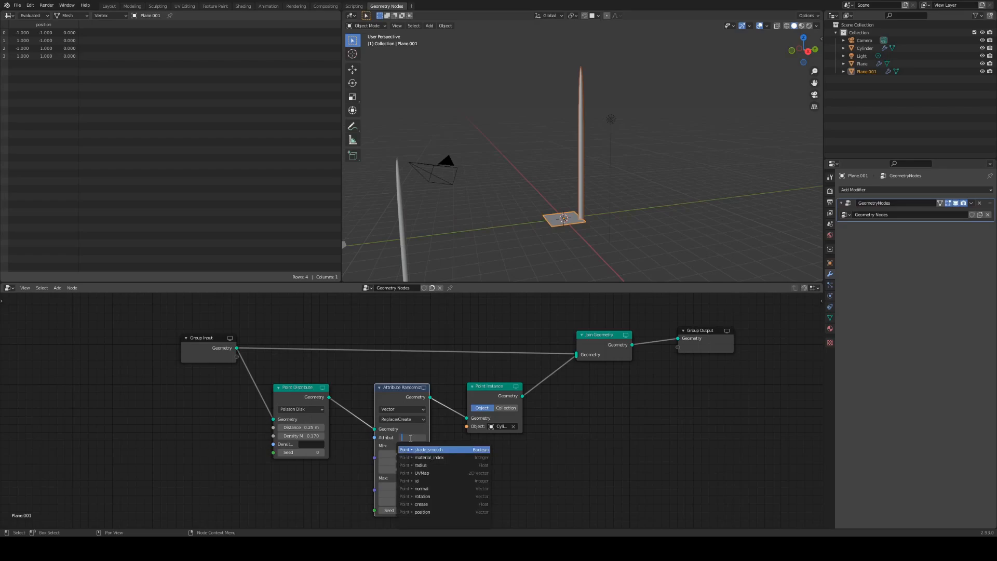
text(scale)
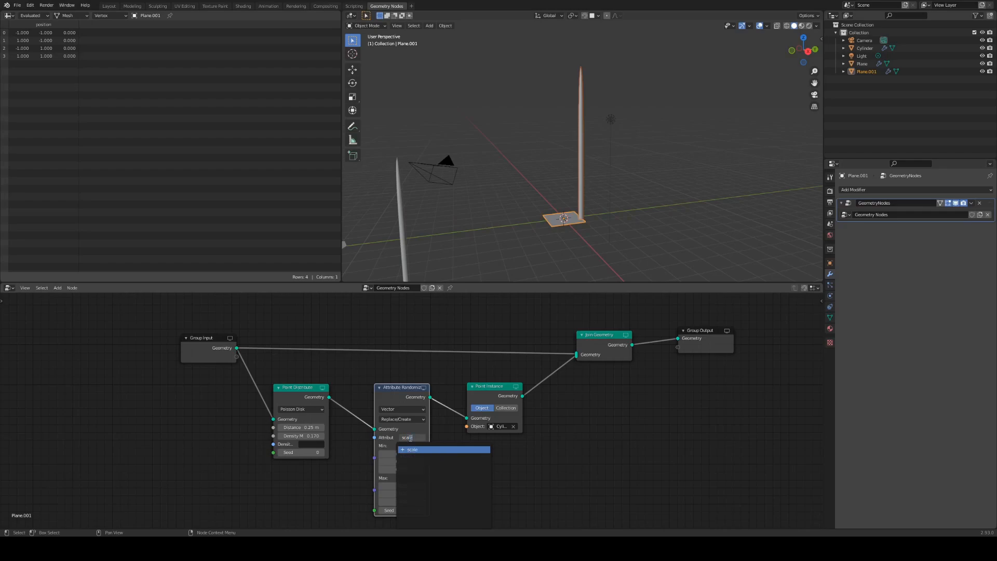
key(Return)
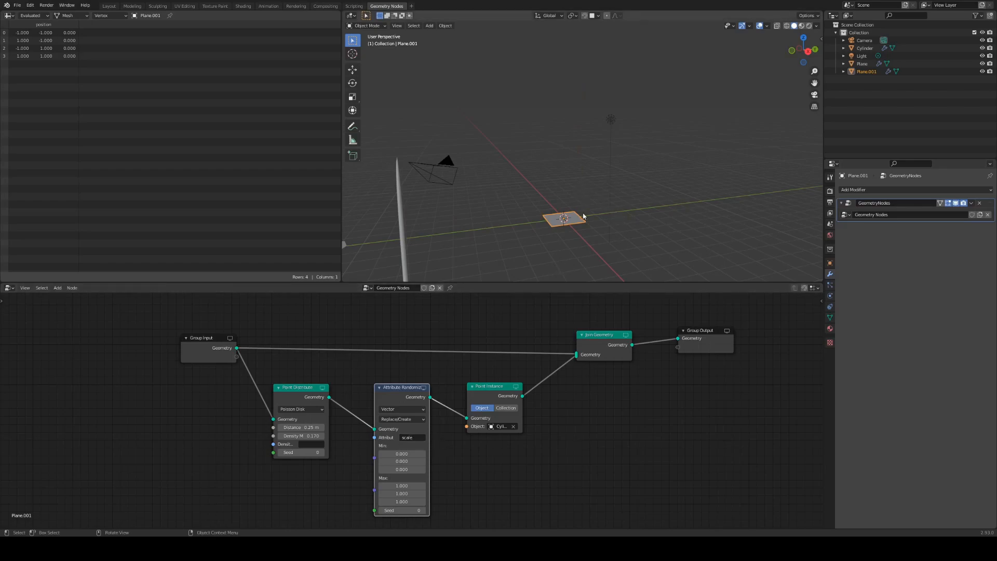
Set the Attribute Randomize node's Min X and Y values to 1
middle_drag(583, 202, 569, 184)
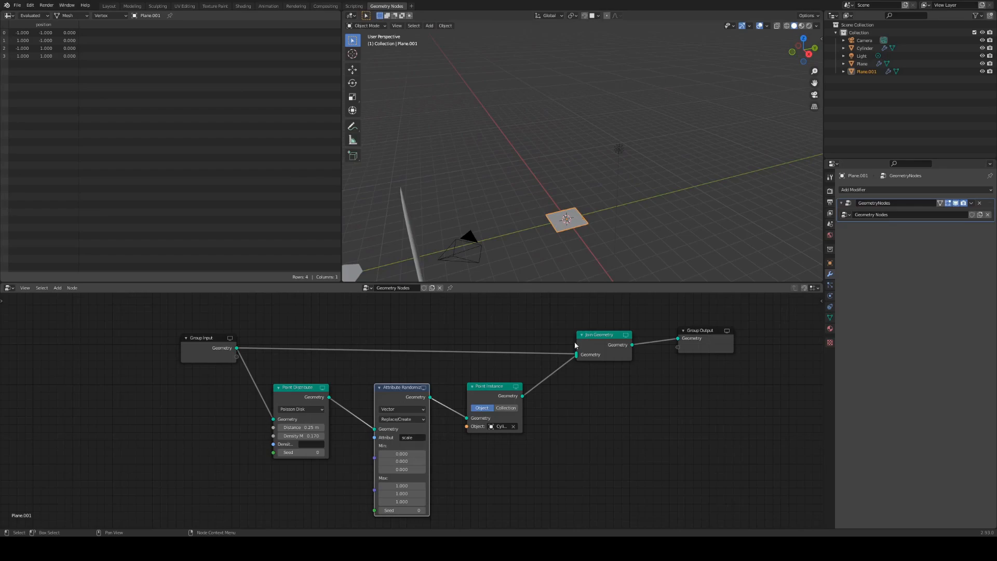
shift+middle_drag(606, 240, 581, 205)
scroll(574, 214, up, 3)
shift+middle_drag(556, 238, 599, 143)
scroll(587, 212, up, 5)
scroll(589, 205, up, 3)
scroll(589, 207, down, 3)
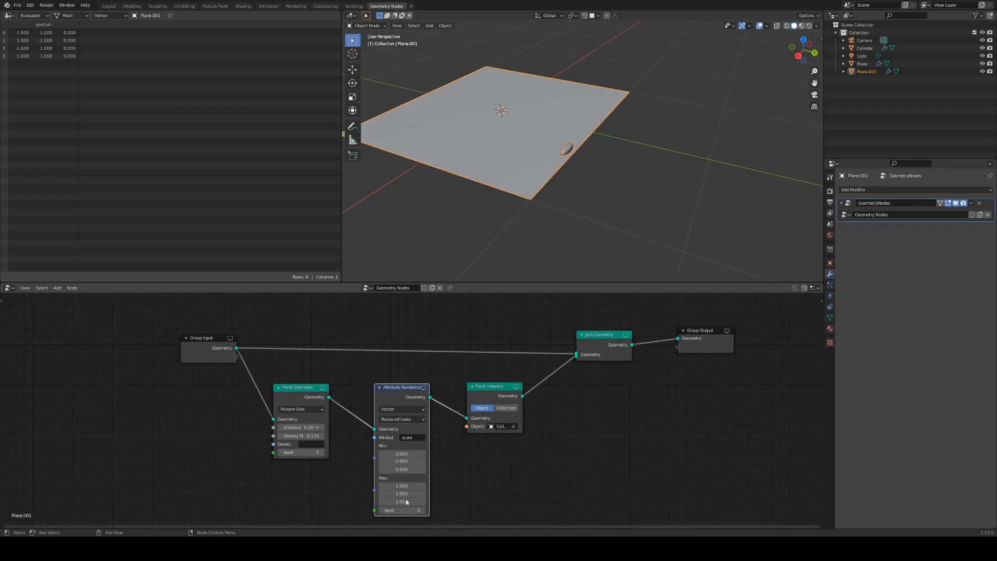
middle_drag(588, 207, 617, 228)
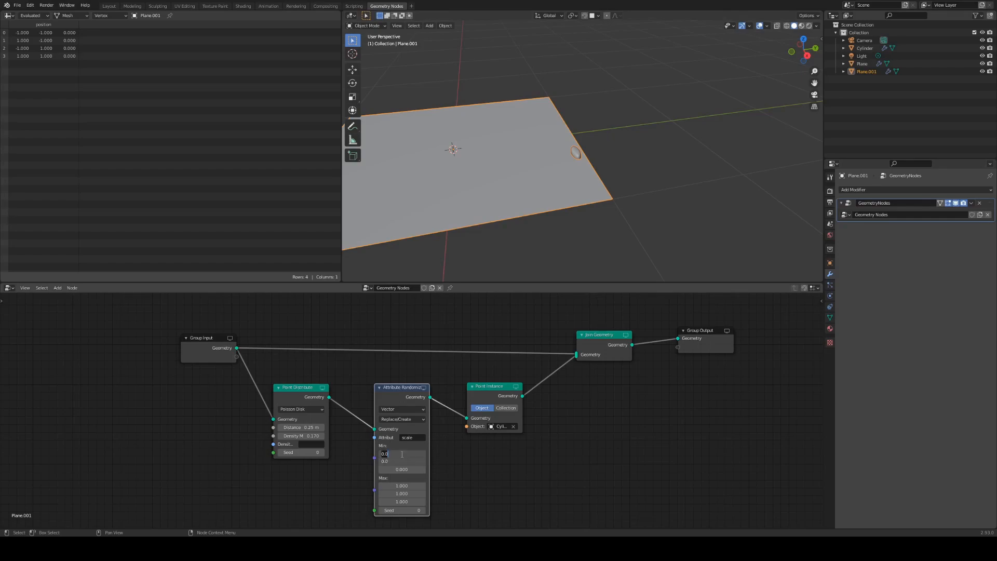
text(1)
key(Return)
middle_drag(768, 220, 661, 194)
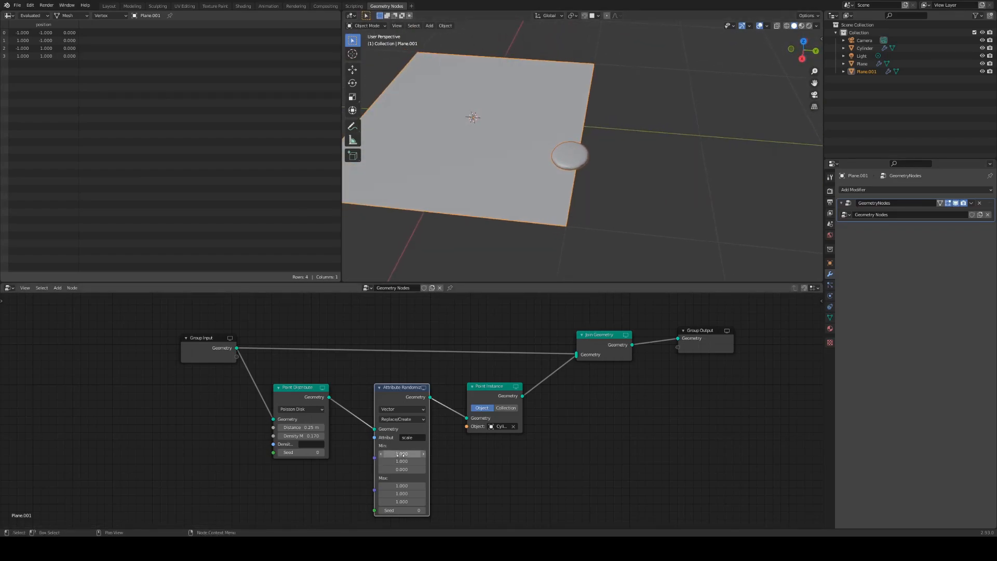
Set the X and Y values of both Min and Max in Attribute Randomize to 0.8
key(Return)
click(402, 486)
text(.8)
key(Return)
middle_drag(553, 227, 622, 162)
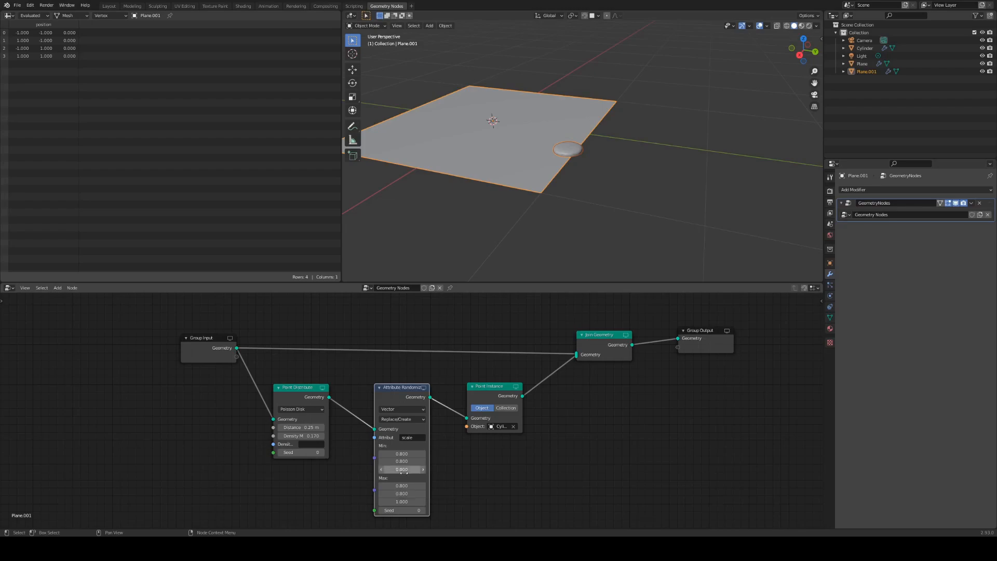
Shift the Attribute Randomize and Point Instance nodes slightly upward in the node tree
middle_drag(645, 169, 612, 209)
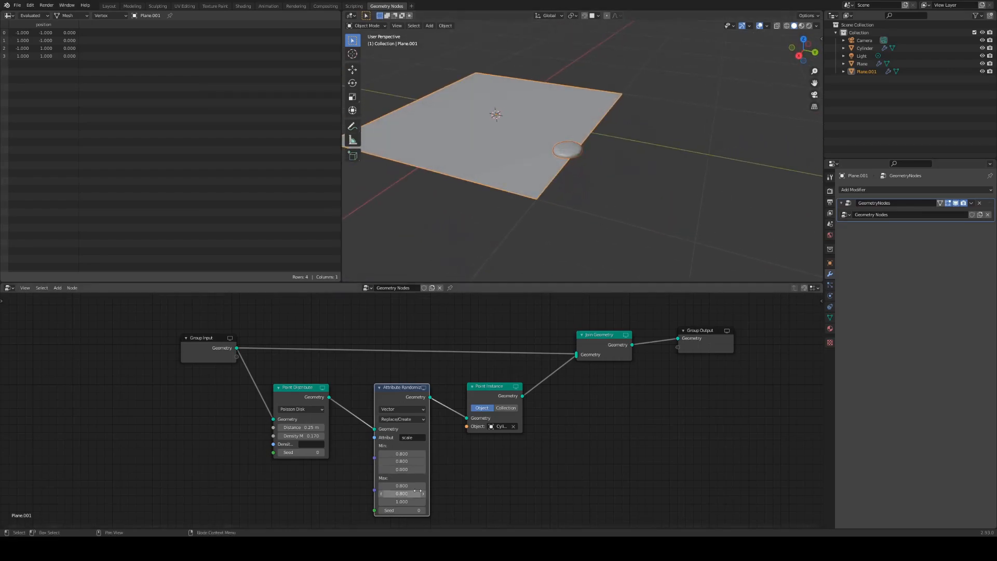
drag(408, 385, 399, 382)
drag(489, 385, 489, 381)
scroll(617, 207, up, 1)
scroll(617, 206, down, 3)
mouse_move(602, 188)
middle_down()
mouse_move(596, 202)
mouse_move(609, 152)
mouse_move(608, 171)
mouse_move(620, 166)
mouse_move(612, 173)
middle_up()
drag(396, 386, 399, 385)
Raise the Attribute Randomize Min Z to 0.260 and fine-tune its Max Z while checking the stem's height
mouse_move(386, 464)
mouse_down()
mouse_move(418, 464)
mouse_move(395, 464)
mouse_move(403, 464)
mouse_up()
scroll(594, 199, down, 3)
middle_drag(595, 199, 604, 187)
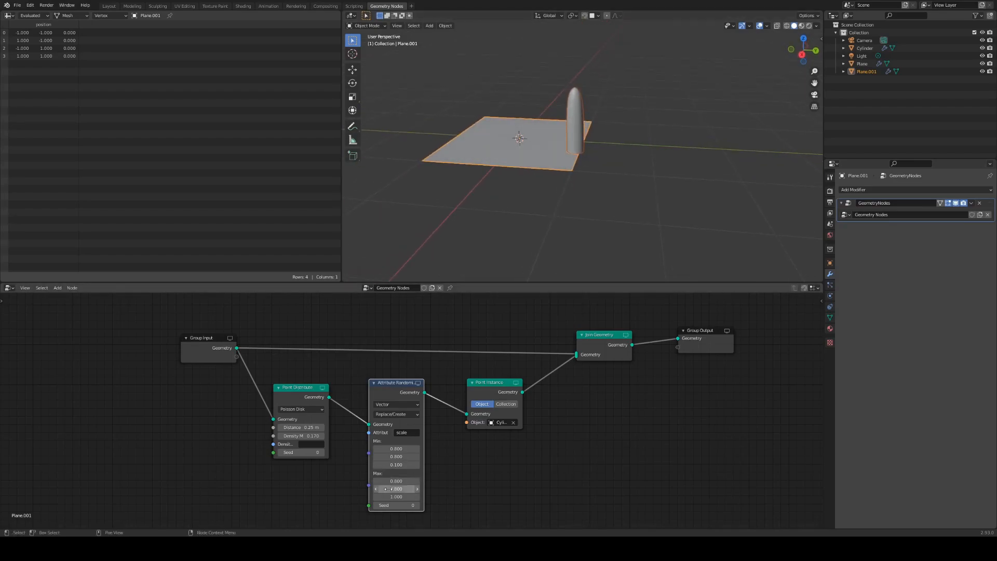
drag(396, 464, 412, 464)
scroll(634, 175, down, 2)
middle_drag(638, 140, 617, 180)
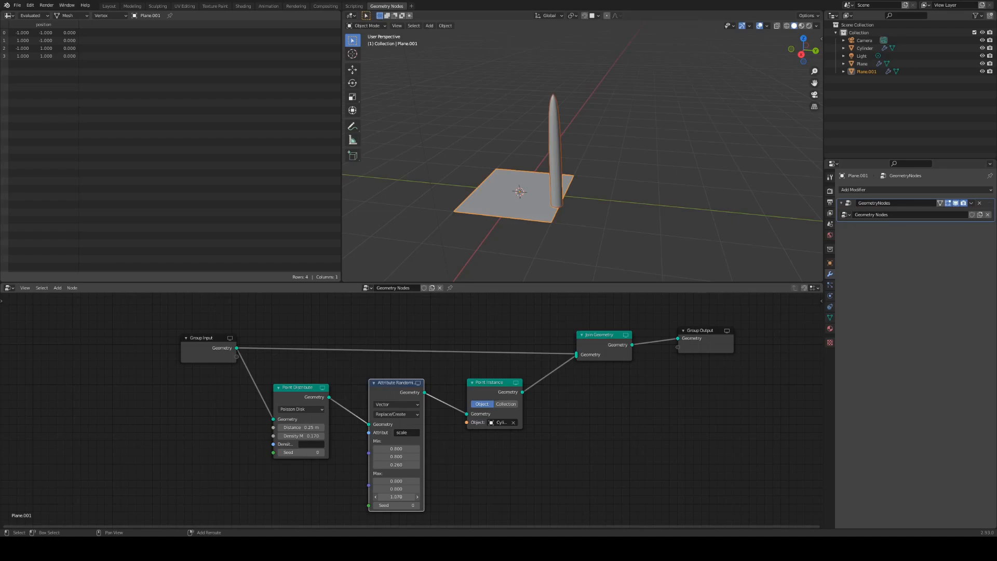
shift+drag(396, 497, 406, 496)
middle_drag(608, 186, 630, 188)
Raise the Point Distribute Density Max to 3.170 to inspect the height variation across many stems
drag(298, 387, 292, 383)
drag(294, 431, 449, 431)
scroll(600, 210, down, 7)
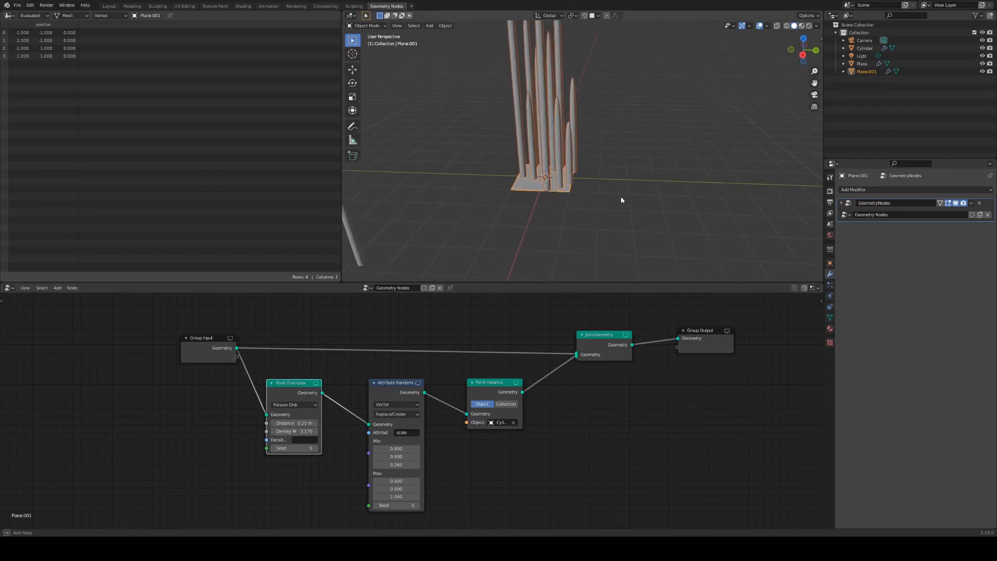
scroll(642, 169, up, 2)
middle_drag(642, 168, 620, 145)
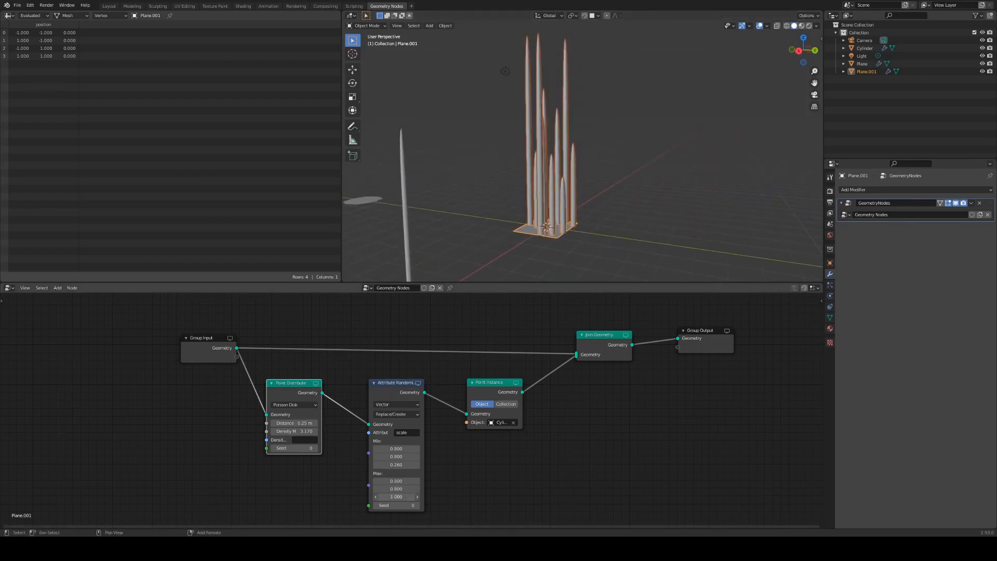
Set the Attribute Randomize Max Z to 0.590 and its Min Z to 0.350
drag(396, 497, 350, 496)
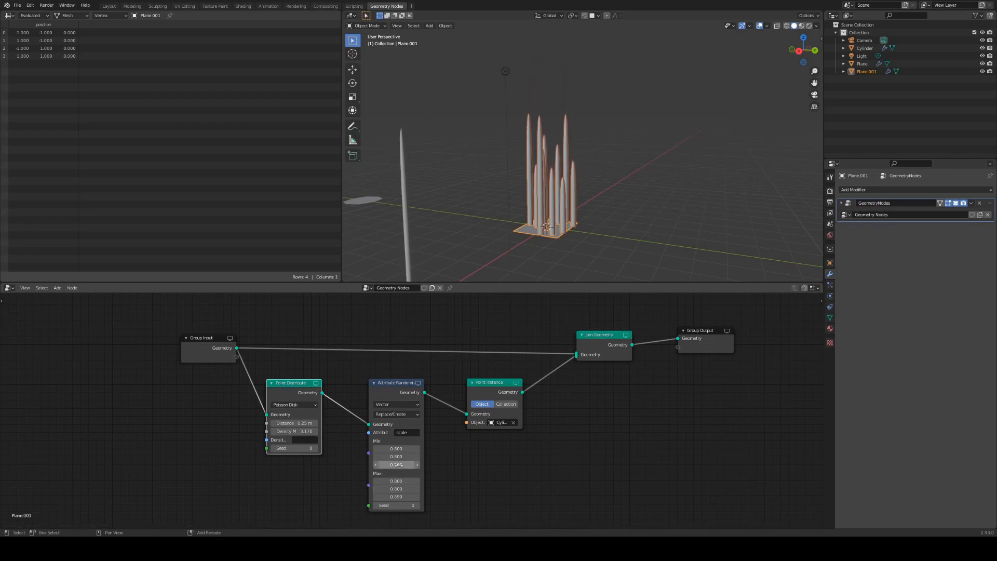
drag(396, 464, 410, 464)
middle_drag(643, 197, 626, 207)
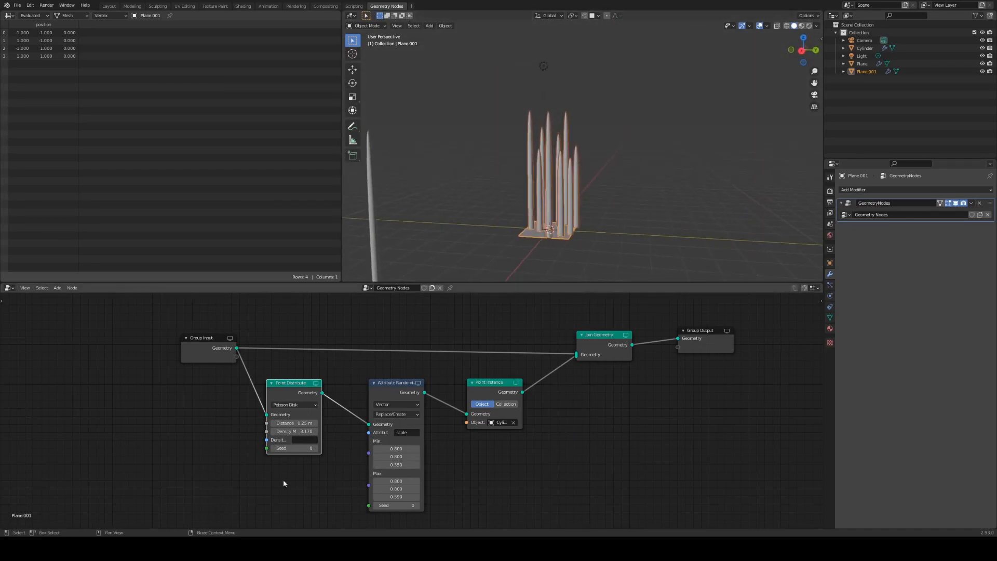
Set the Point Distribute Density Max to 0.270 and widen the gap between Point Instance and Join Geometry
drag(294, 431, 206, 431)
mouse_move(639, 203)
middle_down()
mouse_move(636, 223)
mouse_move(648, 216)
mouse_move(612, 212)
mouse_move(628, 206)
middle_up()
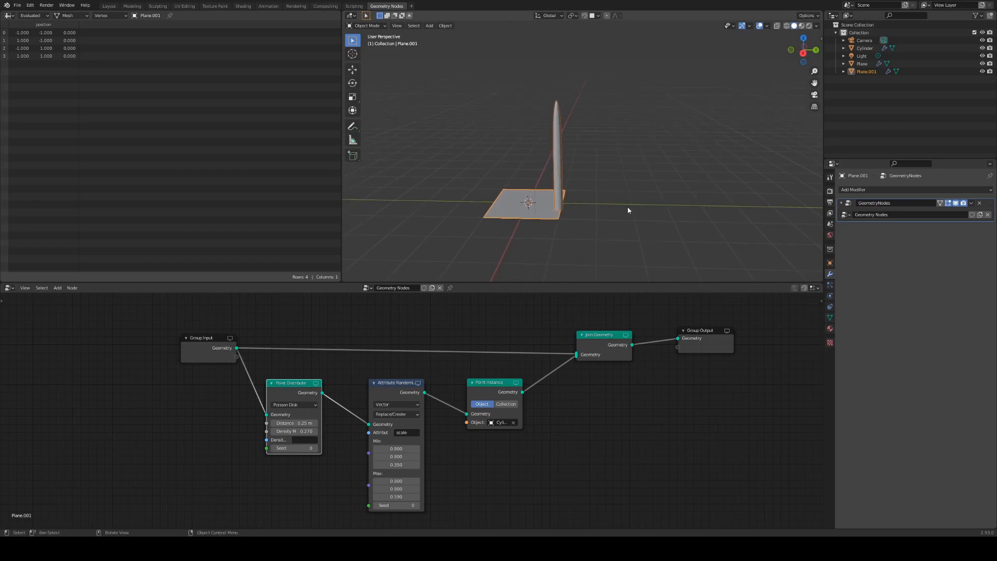
drag(493, 383, 466, 381)
middle_drag(566, 160, 626, 171)
drag(602, 340, 656, 313)
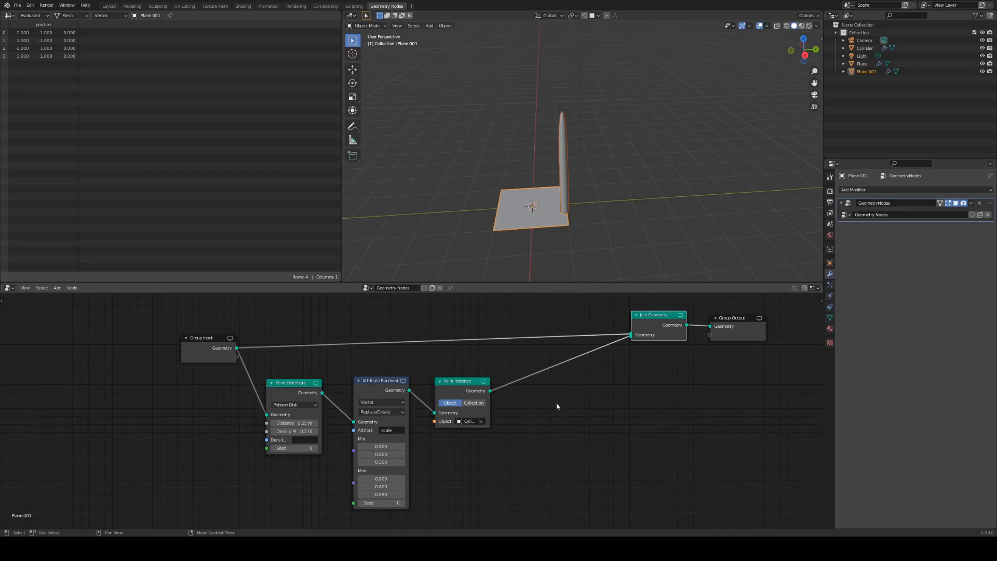
Insert a second Point Distribute node on the link between Point Instance and Join Geometry
key(shift+a)
mouse_move(593, 393)
mouse_move(581, 438)
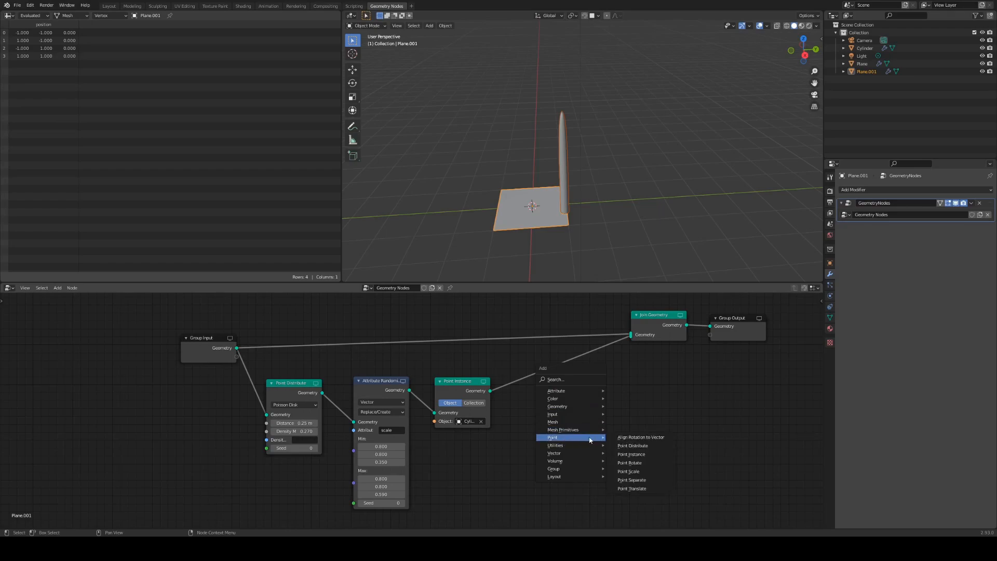
click(634, 446)
drag(527, 367, 530, 367)
scroll(652, 227, up, 3)
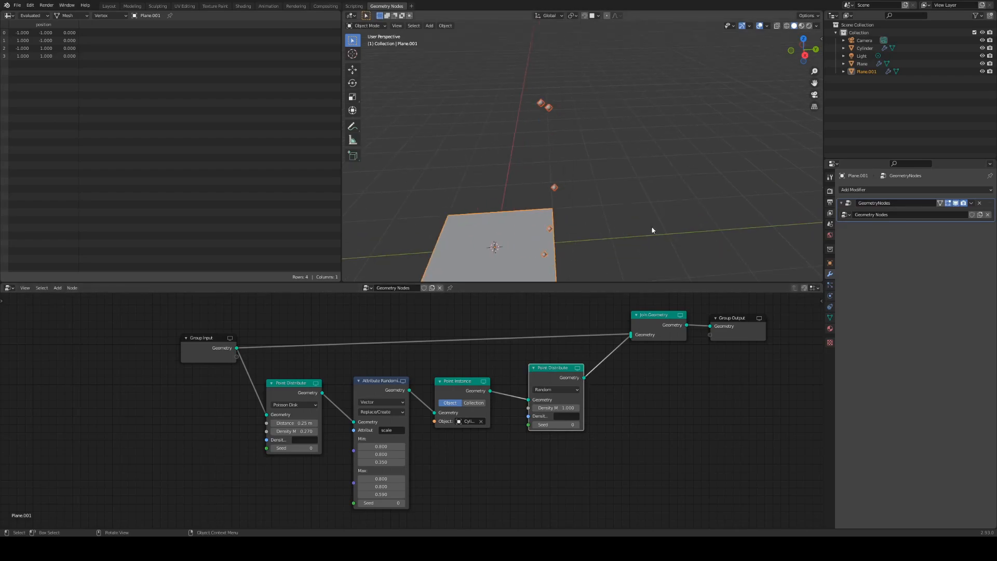
Increase the second Point Distribute node's Density Max to scatter more points over the stem
middle_drag(626, 196, 660, 180)
drag(556, 370, 554, 376)
middle_drag(674, 218, 655, 206)
mouse_move(558, 413)
mouse_down()
mouse_move(771, 413)
mouse_move(578, 412)
mouse_up()
middle_drag(701, 151, 670, 155)
Move the second Point Distribute node lower and shift Join Geometry and Group Output farther along
drag(551, 378, 570, 423)
drag(722, 322, 746, 315)
drag(661, 319, 685, 315)
middle_drag(625, 142, 694, 163)
drag(460, 382, 459, 384)
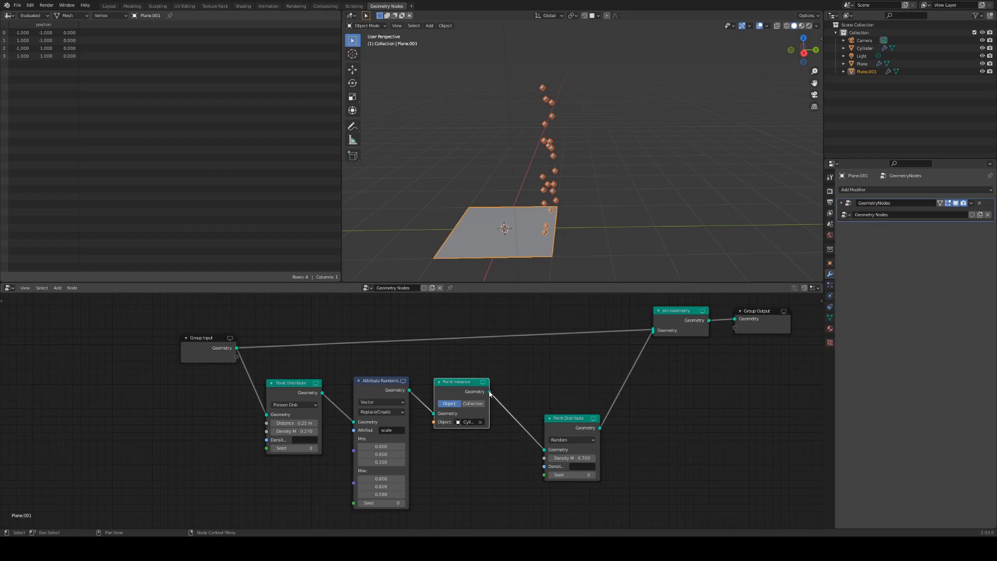
Connect Point Instance's geometry directly to Join Geometry as well, and move Join Geometry and Group Output farther away
drag(490, 392, 654, 333)
middle_drag(537, 84, 585, 134)
scroll(542, 164, up, 5)
scroll(701, 384, down, 3)
middle_drag(661, 403, 538, 391)
drag(497, 370, 602, 316)
drag(511, 323, 650, 317)
click(548, 432)
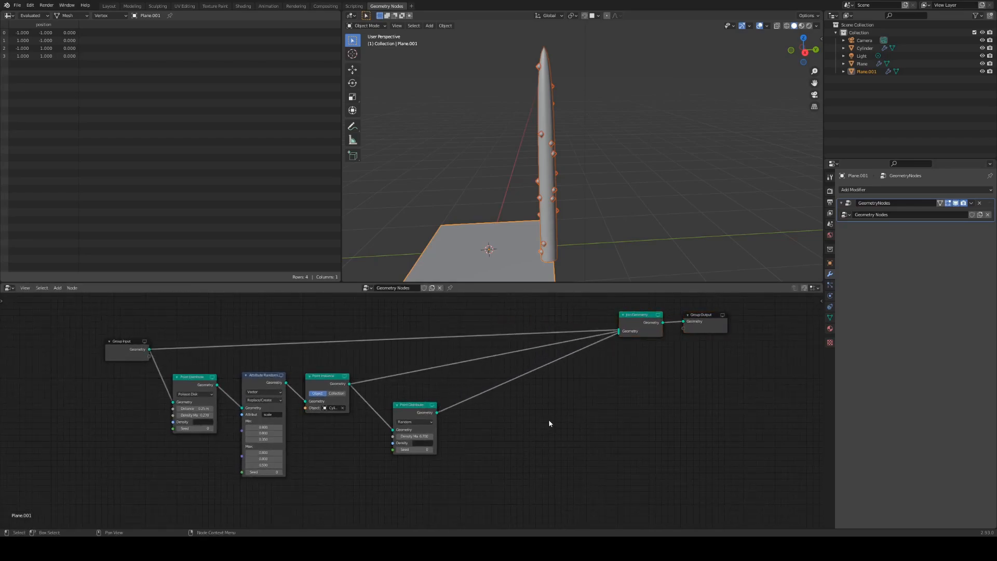
key(shift+s)
mouse_move(559, 417)
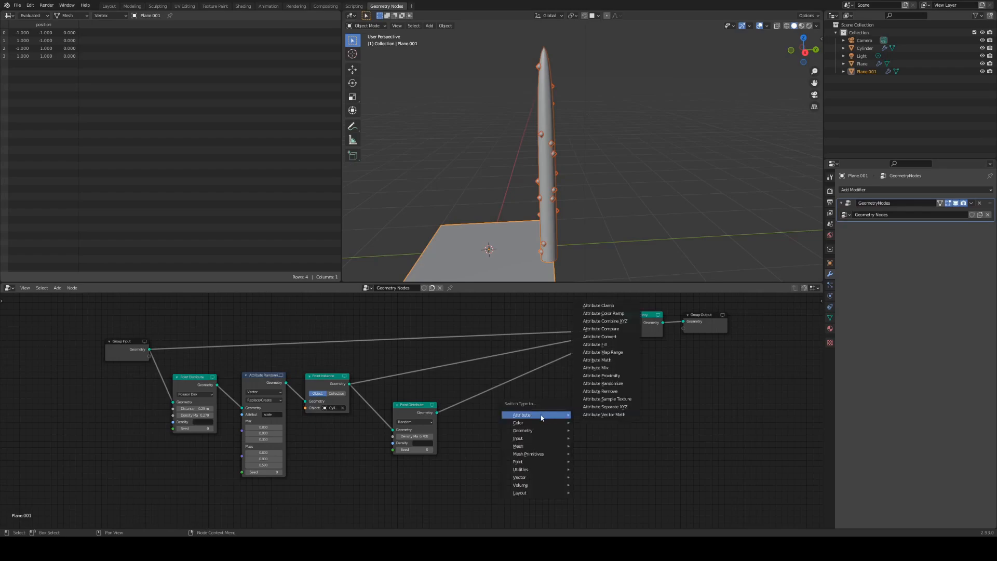
mouse_move(532, 464)
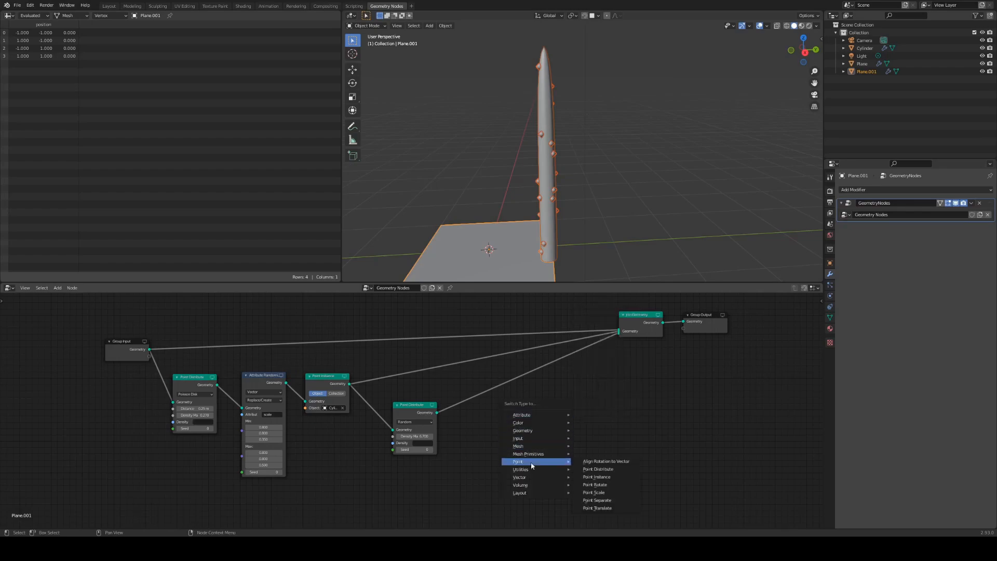
click(592, 476)
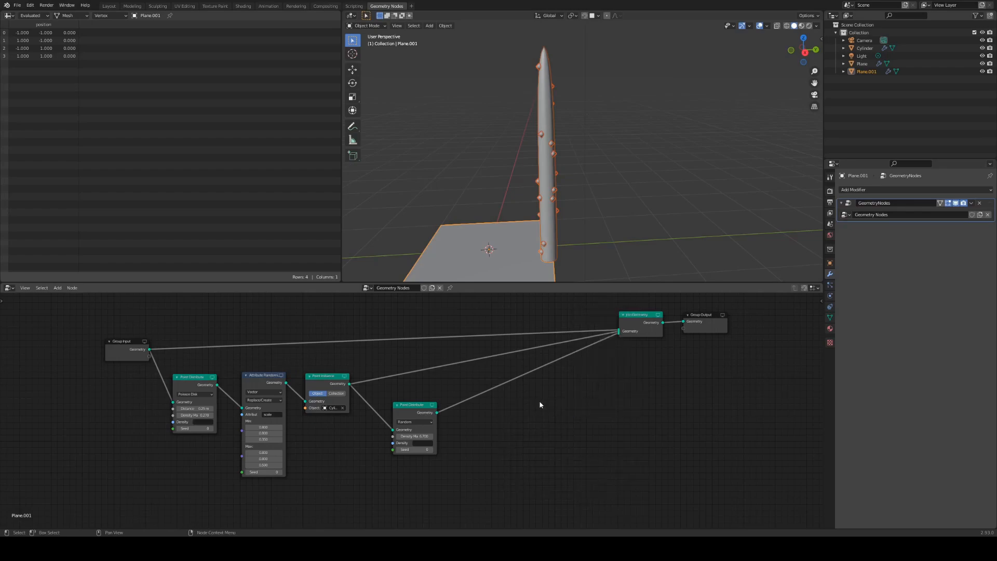
Insert a second Point Instance node on the link between the second Point Distribute and Join Geometry
key(shift+a)
mouse_move(538, 407)
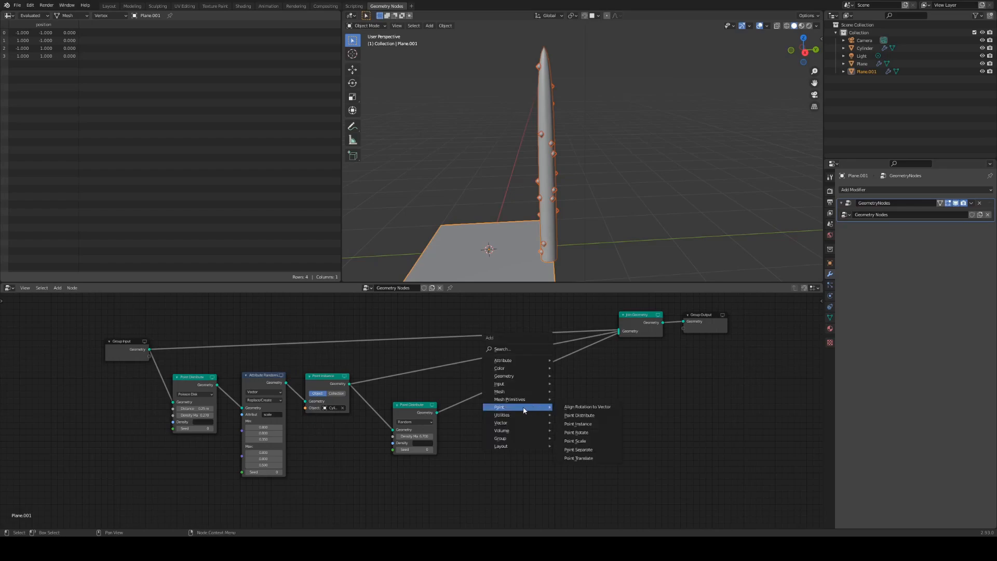
click(578, 423)
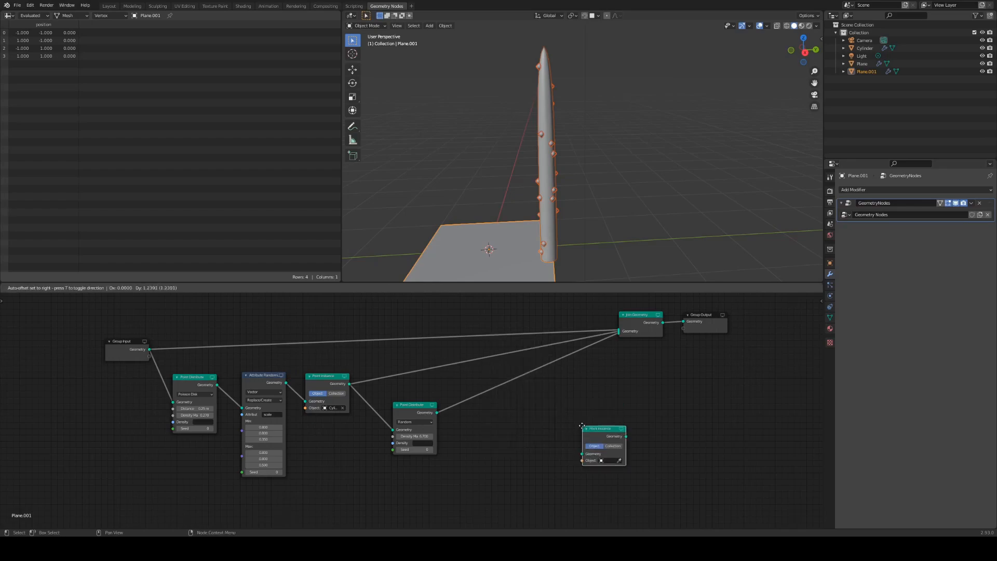
click(503, 389)
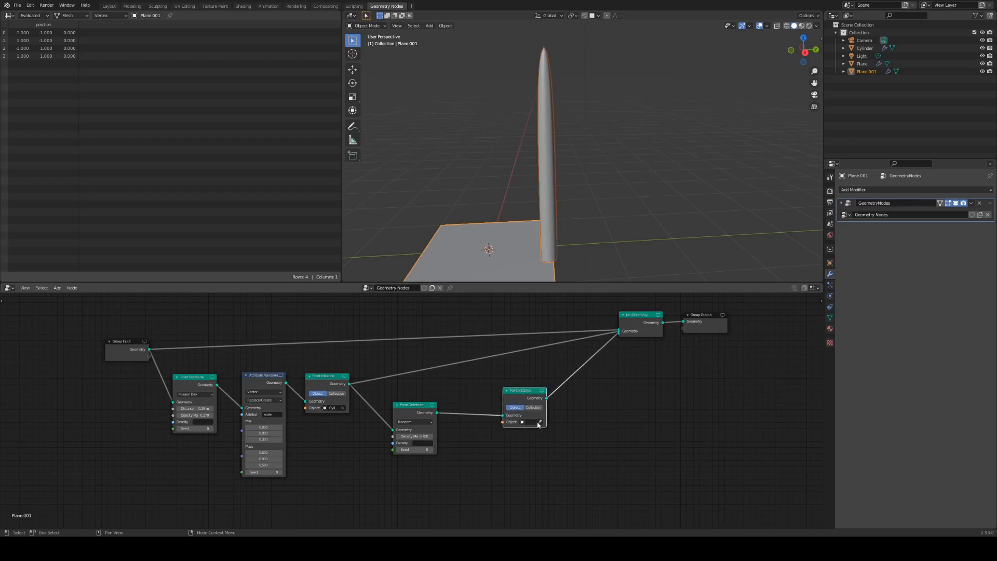
Pick the cylinder stem in the scene as the second Point Instance node's object
scroll(631, 221, down, 6)
shift+middle_drag(497, 203, 556, 205)
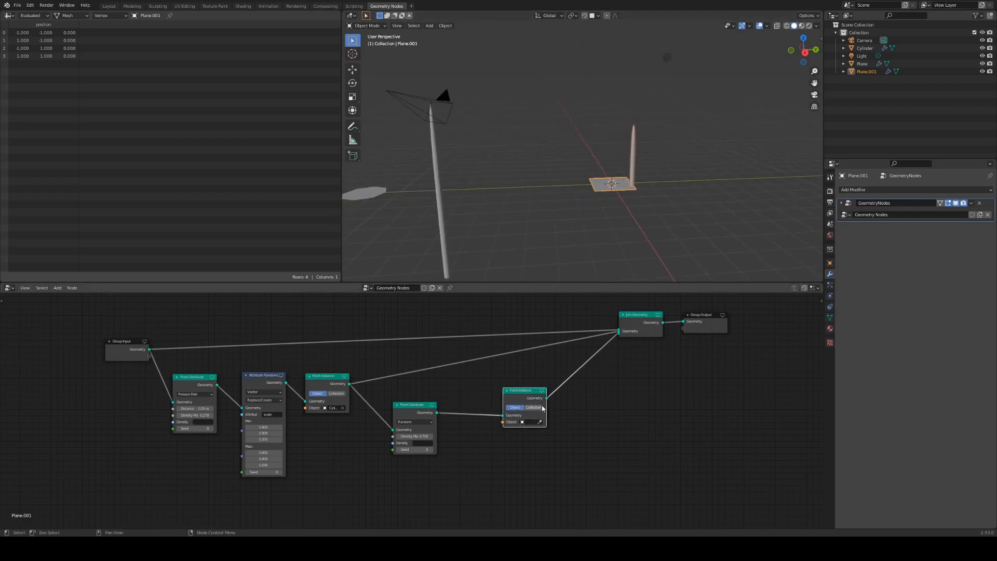
click(542, 419)
click(435, 158)
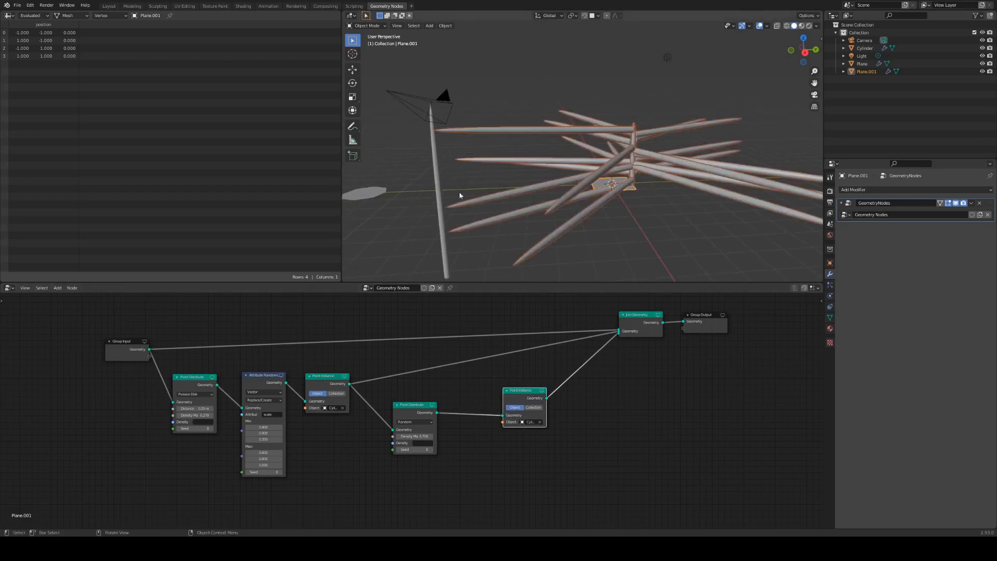
Spread the nodes apart, shifting Join Geometry and Group Output along to leave room between the second Point Distribute and Point Instance
mouse_move(672, 210)
middle_down()
mouse_move(659, 248)
mouse_move(672, 201)
mouse_move(680, 207)
middle_up()
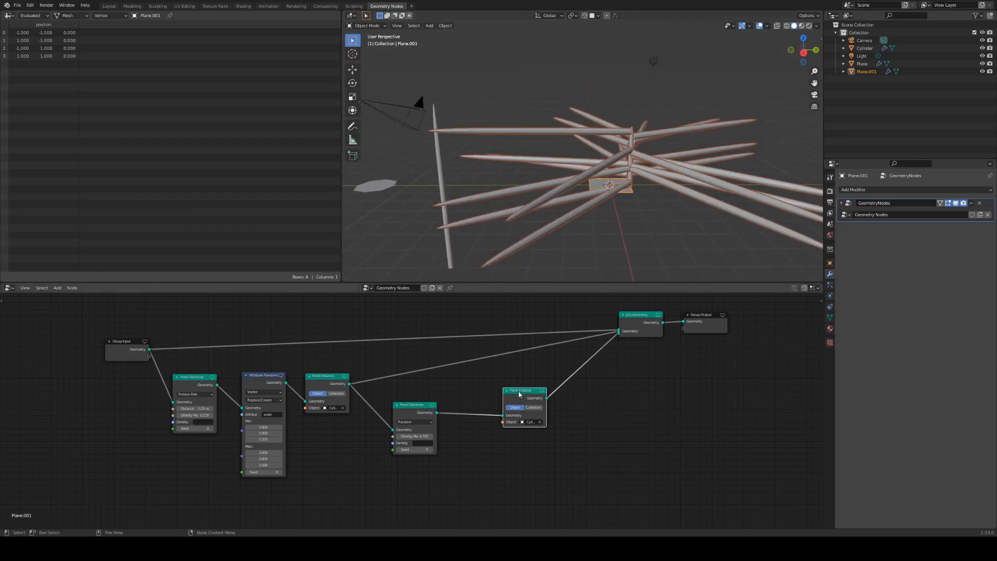
shift+middle_drag(705, 164, 613, 192)
scroll(608, 196, up, 4)
drag(523, 392, 570, 391)
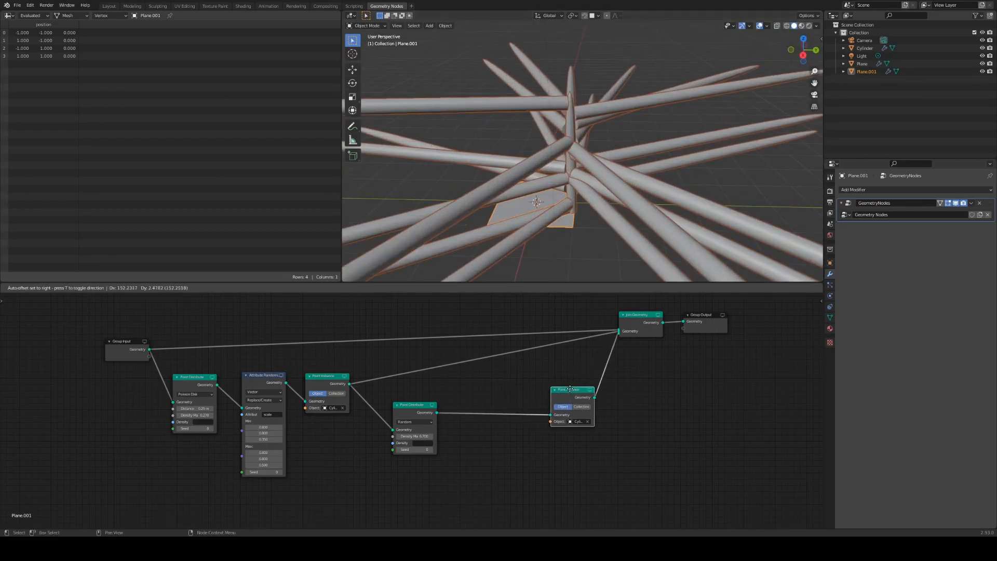
drag(410, 405, 399, 403)
drag(629, 299, 738, 368)
drag(639, 317, 704, 314)
drag(567, 390, 576, 390)
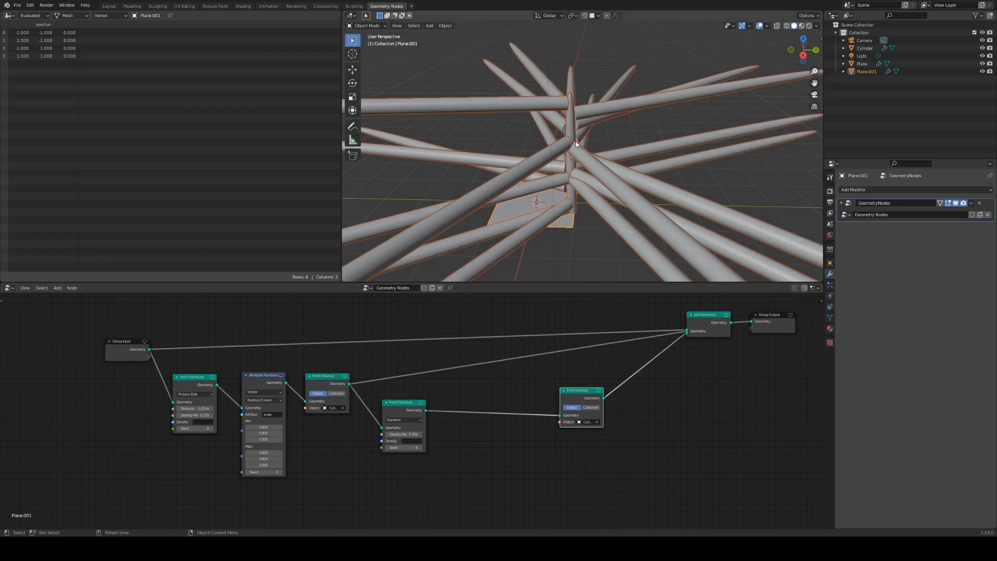
mouse_move(632, 179)
middle_down()
mouse_move(633, 197)
mouse_move(636, 171)
middle_up()
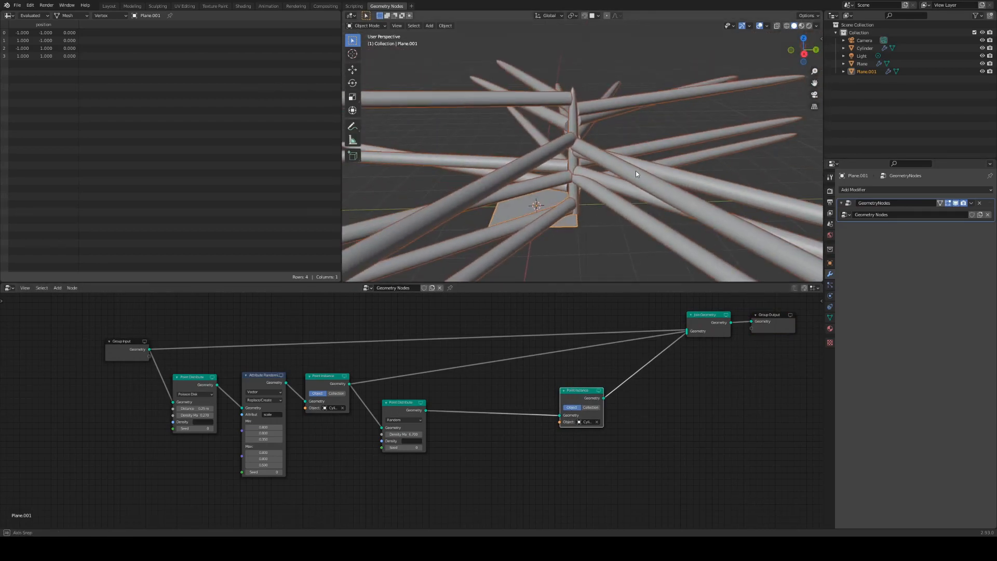
drag(403, 402, 404, 401)
drag(575, 390, 583, 392)
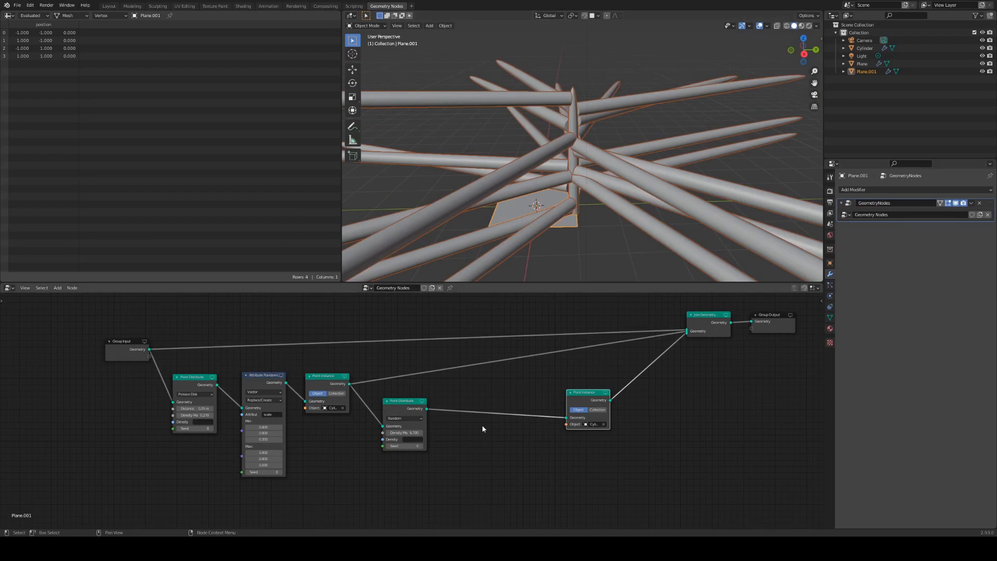
Insert an Attribute Randomize node between the second Point Distribute and second Point Instance, with its data type set to Vector
click(507, 447)
key(shift+a)
mouse_move(476, 401)
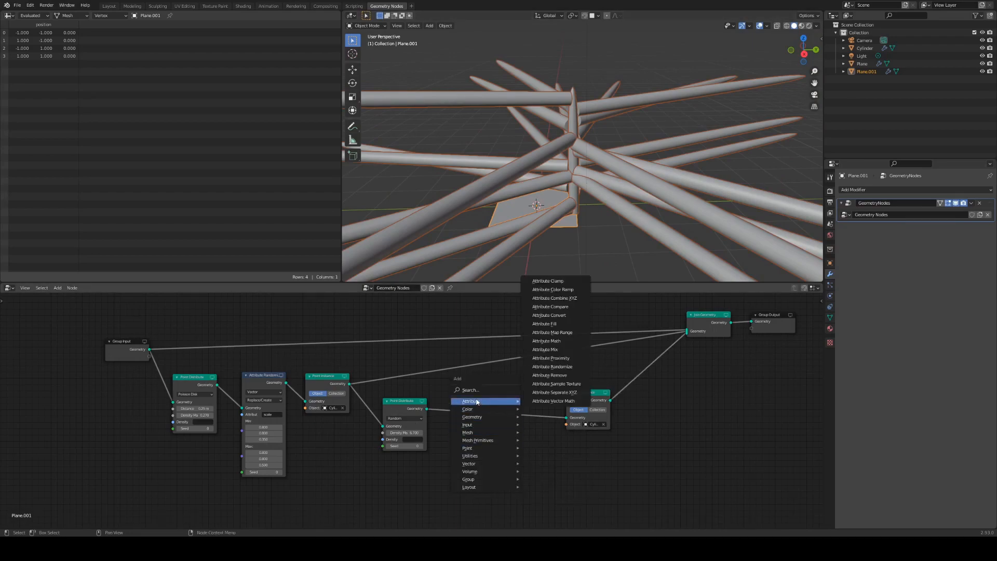
click(558, 367)
click(510, 414)
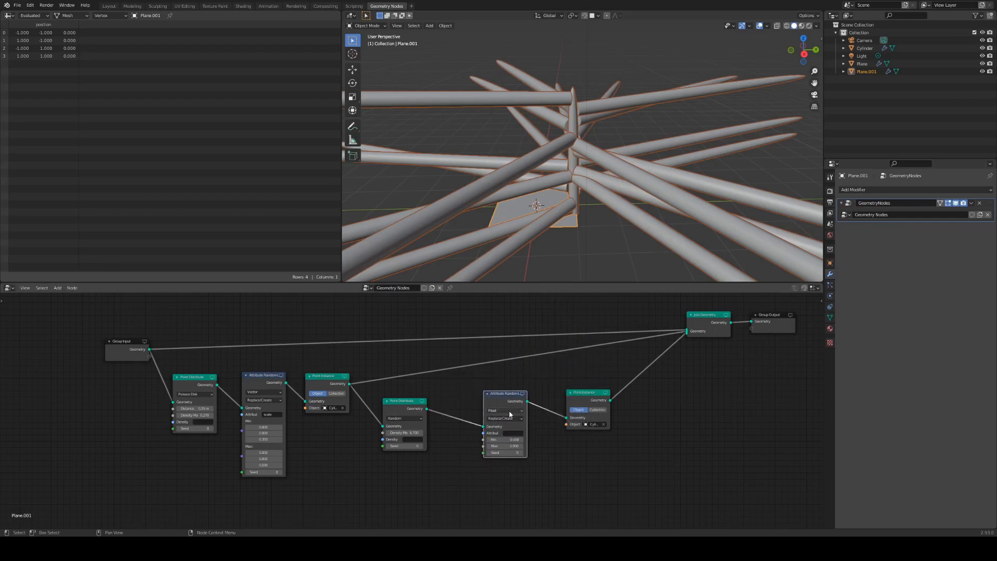
key(g)
click(505, 388)
click(505, 410)
click(498, 432)
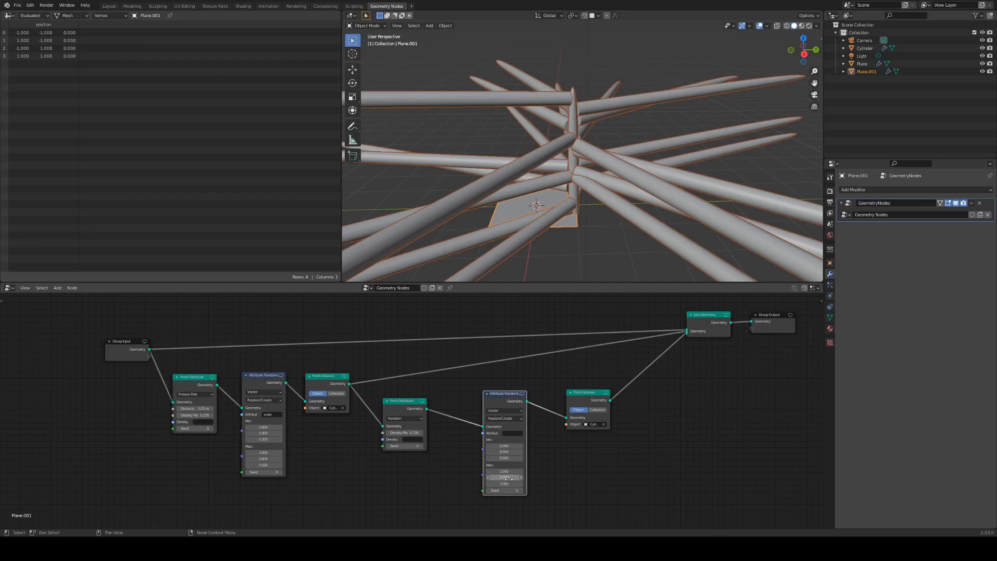
Set the new Attribute Randomize node's X and Y values to 0.2 for both Min and Max
click(505, 446)
drag(506, 446, 505, 452)
text(.2)
key(Return)
drag(505, 471, 505, 477)
text(.2)
key(Return)
Assign the scale attribute to the second Attribute Randomize node
click(512, 433)
text(scale)
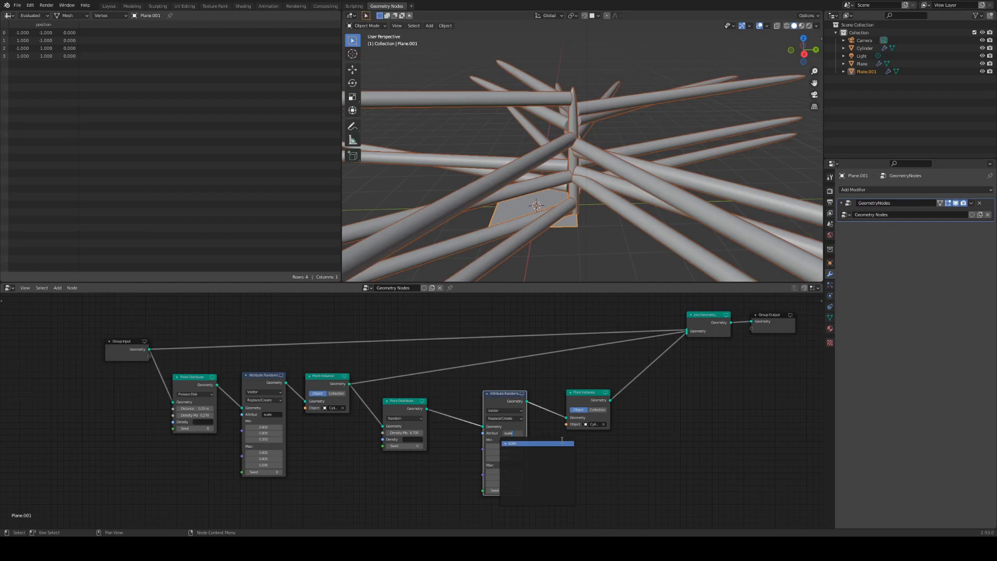
key(Return)
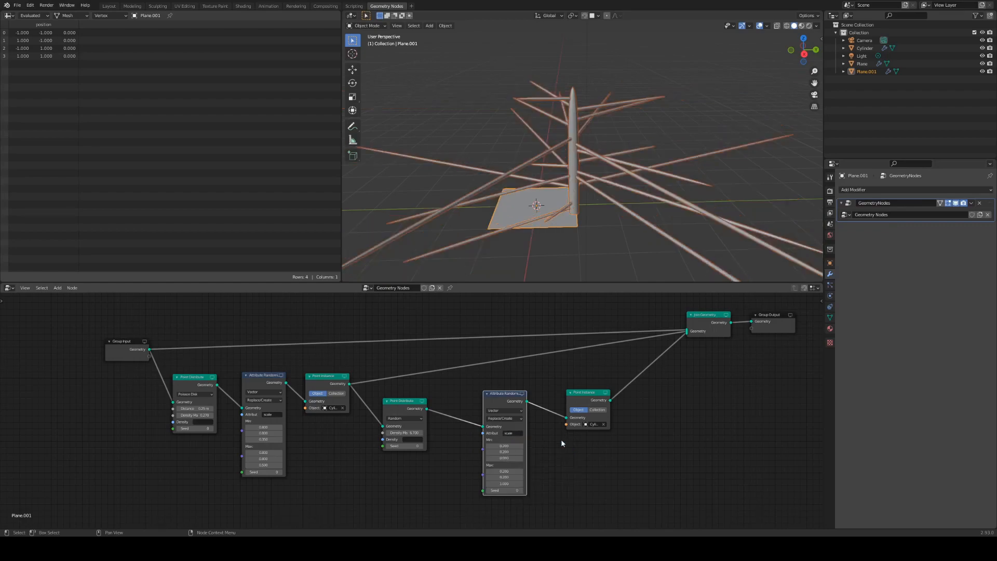
Adjust the second Attribute Randomize node's Min Z scale to a small value near zero
middle_drag(610, 199, 628, 214)
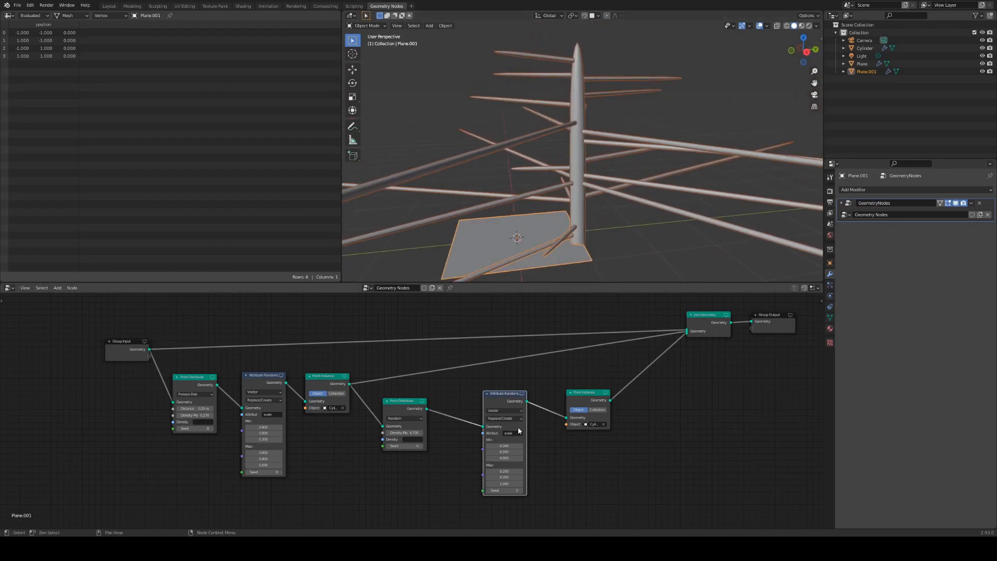
drag(503, 395, 500, 394)
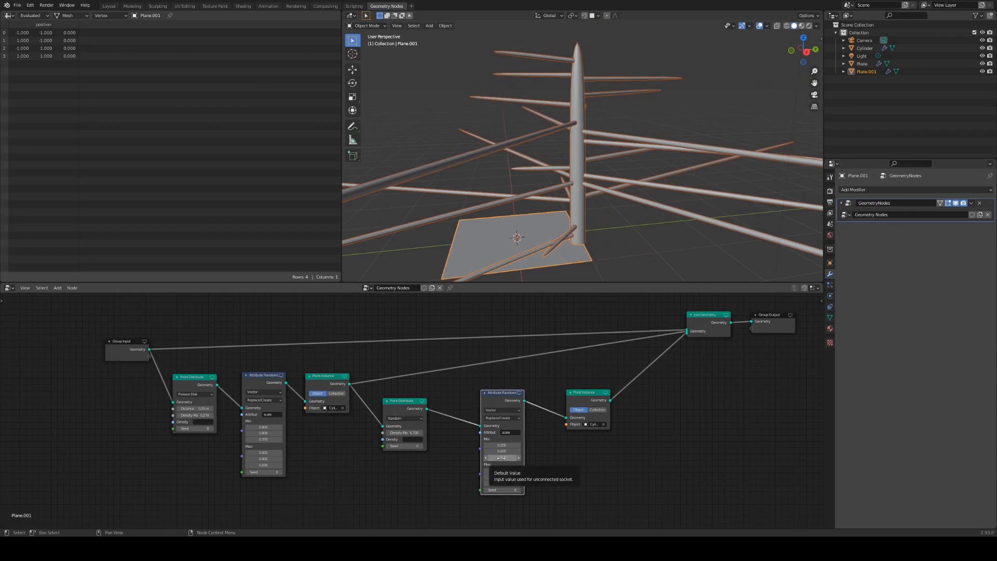
mouse_move(501, 458)
mouse_down()
mouse_move(513, 457)
mouse_move(497, 457)
mouse_up()
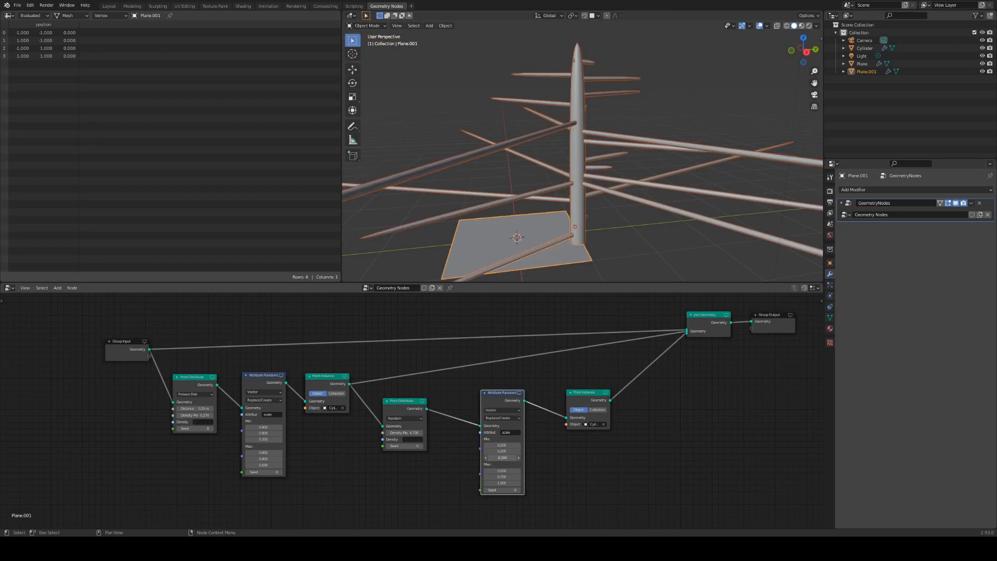
click(501, 459)
key(Return)
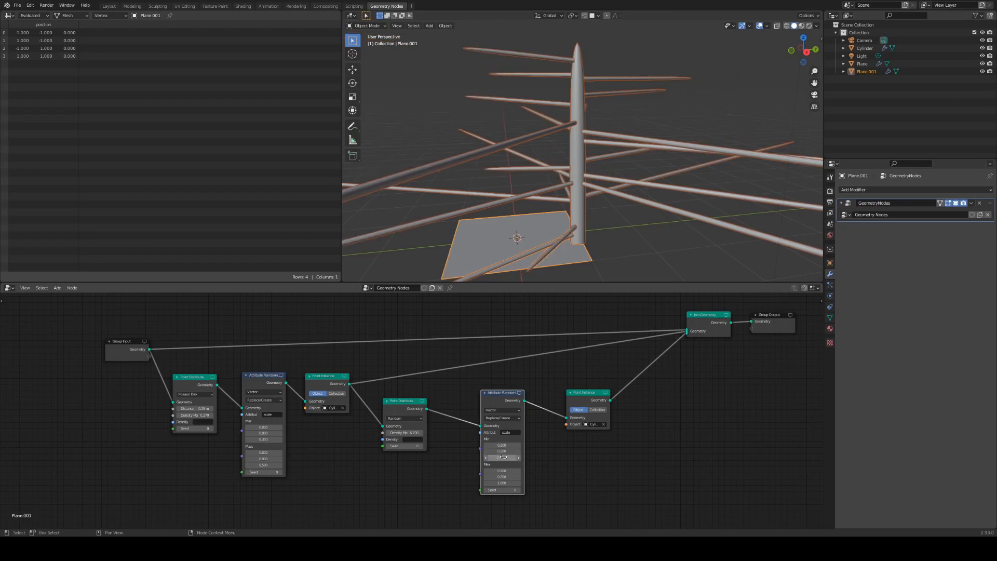
click(502, 457)
text(0.05)
key(Return)
click(500, 457)
text(0.01)
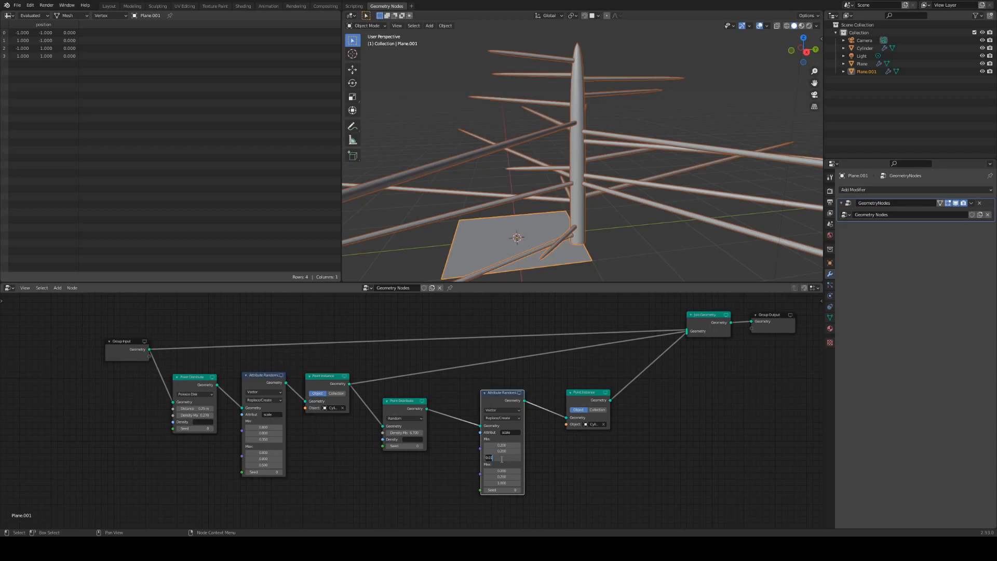
text(5)
key(Return)
Reduce the second Attribute Randomize node's Max Z to shorten the branches, and inspect them around the stem
drag(501, 482, 469, 482)
mouse_move(746, 225)
middle_down()
mouse_move(734, 185)
mouse_move(734, 218)
middle_up()
scroll(669, 227, up, 3)
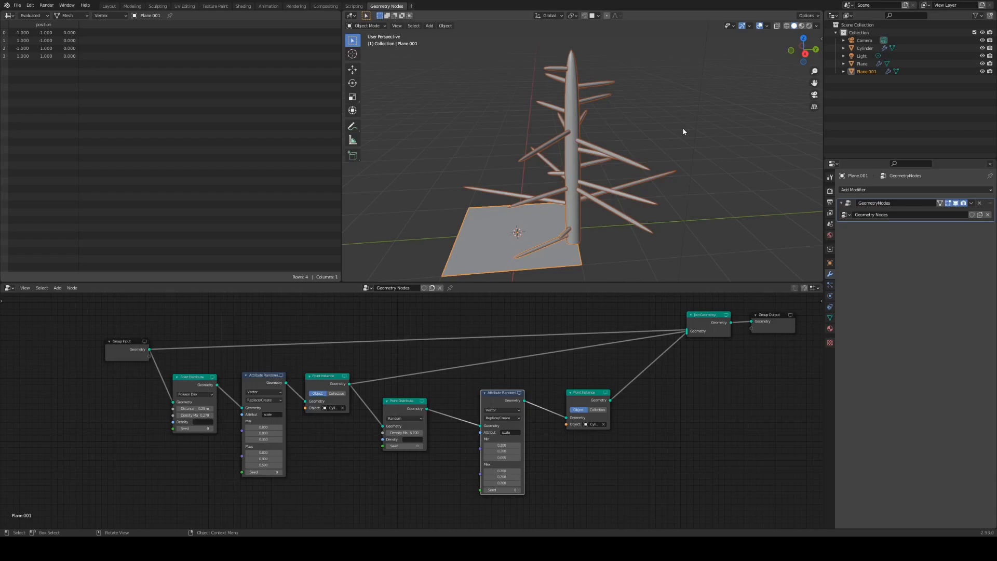
middle_drag(674, 180, 601, 217)
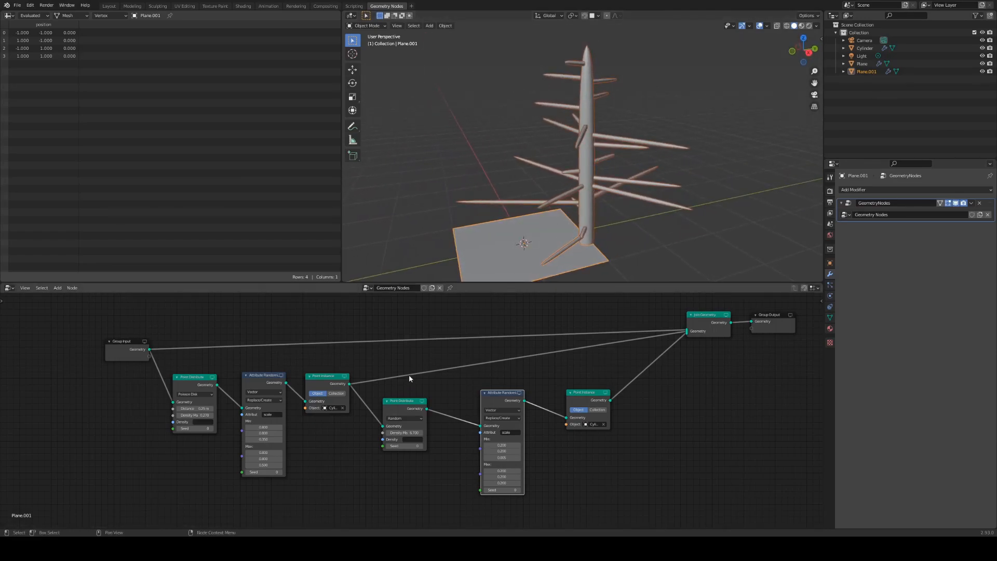
middle_drag(640, 112, 659, 121)
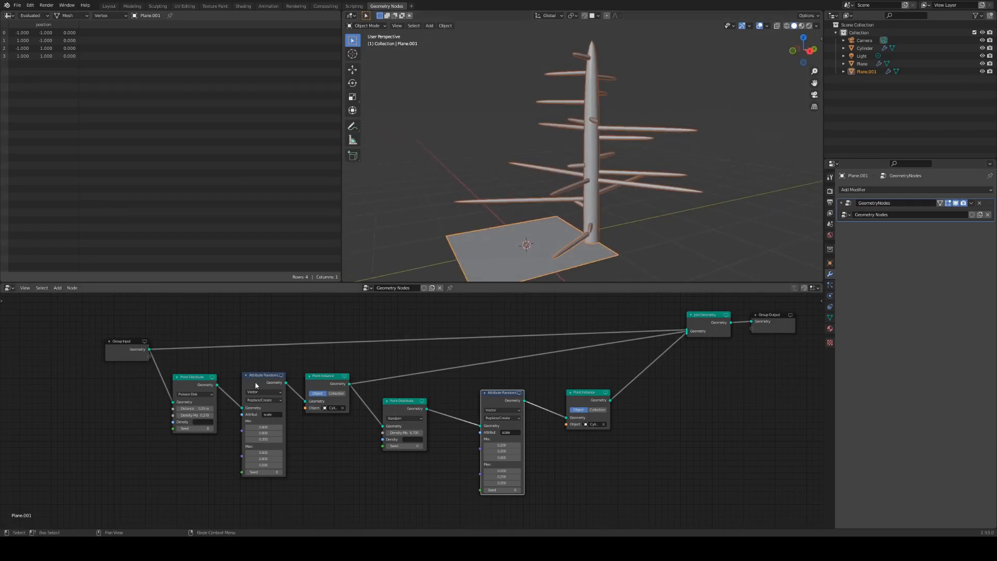
Set the first Attribute Randomize node's Min and Max X and Y scale to 0.6 to thin the stem
click(265, 427)
text(.6)
key(Return)
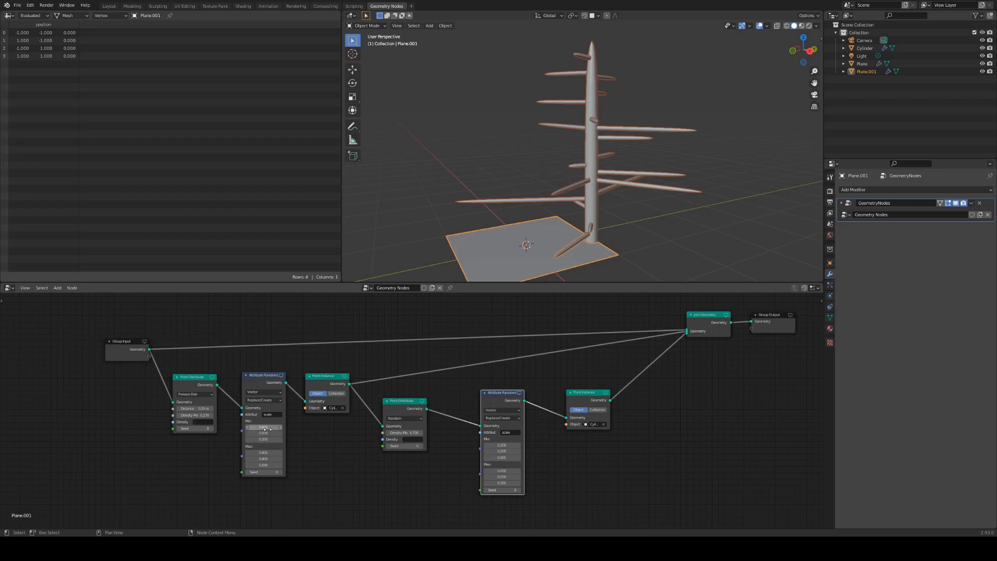
drag(268, 452, 268, 457)
text(.6)
key(Return)
Nudge the second Point Distribute node along and raise its Density Max for more branches on the stem
middle_drag(597, 171, 653, 159)
drag(397, 403, 411, 400)
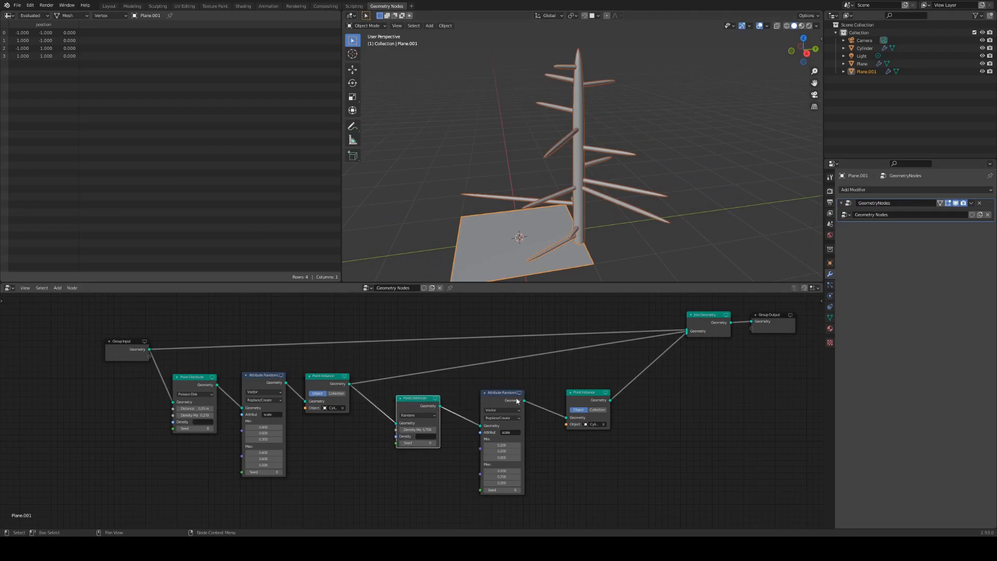
middle_drag(639, 182, 613, 187)
mouse_move(416, 429)
mouse_down()
mouse_move(497, 430)
mouse_move(415, 430)
mouse_move(425, 429)
mouse_up()
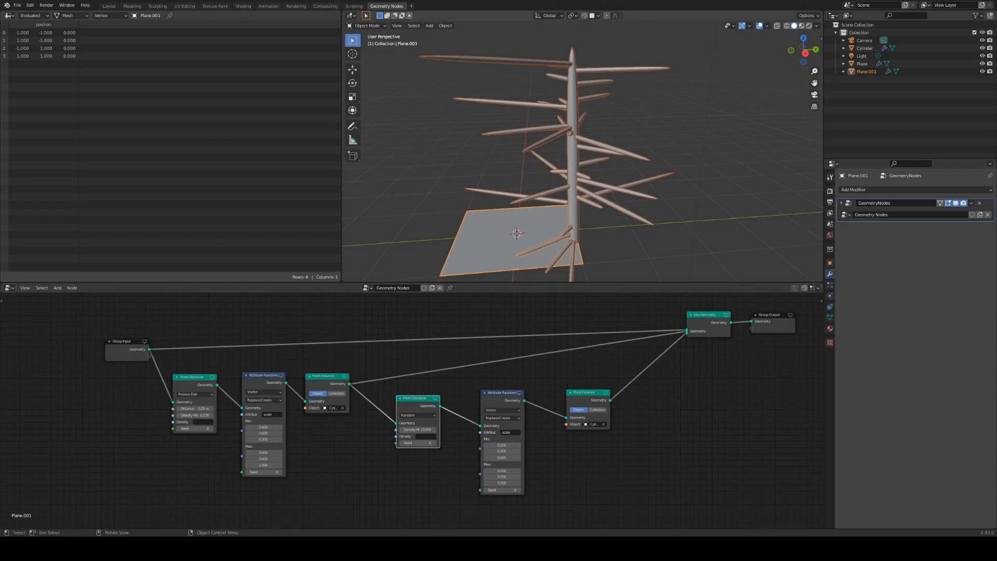
middle_drag(668, 149, 657, 174)
Insert a third Attribute Randomize node before the second Point Instance, making room for it, and set its data type to Vector
drag(587, 394, 651, 383)
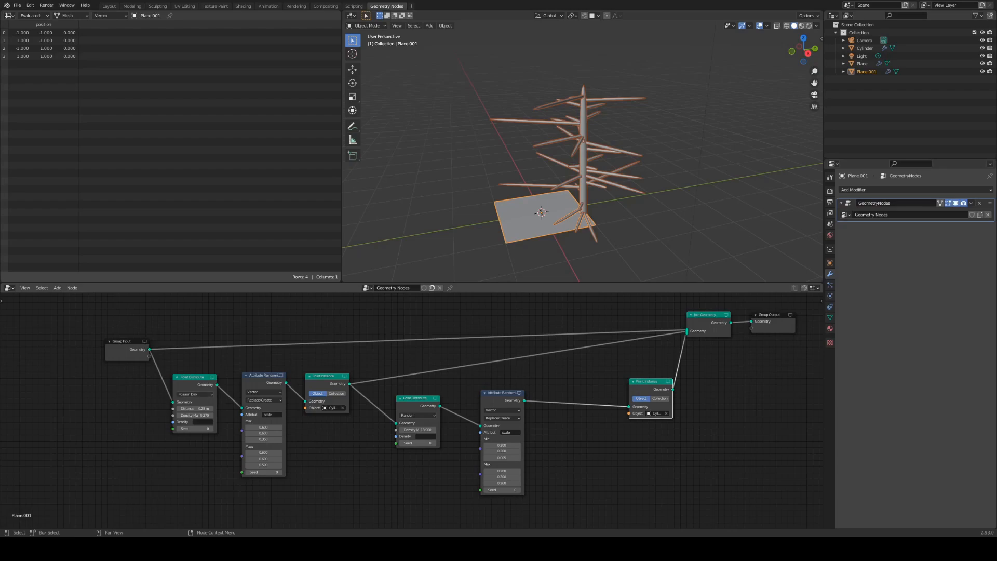
key(shift+a)
mouse_move(596, 443)
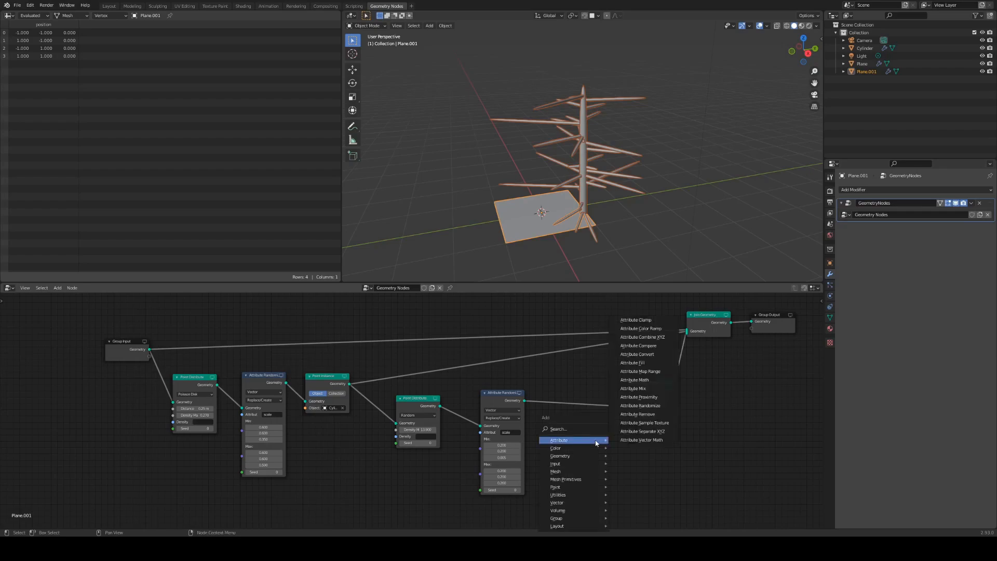
click(650, 405)
click(557, 390)
click(578, 407)
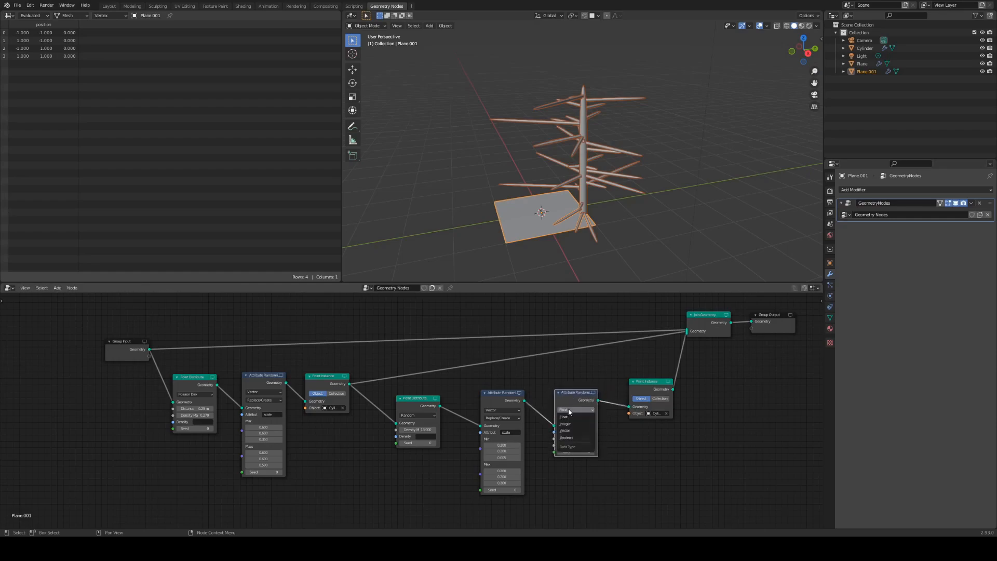
click(576, 429)
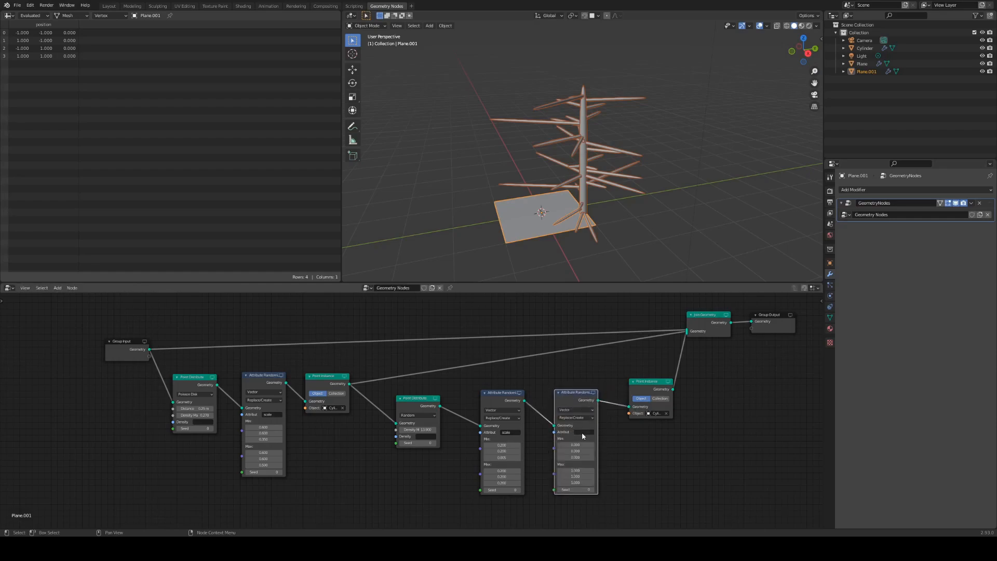
Assign the rotation attribute to the third Attribute Randomize node
click(582, 431)
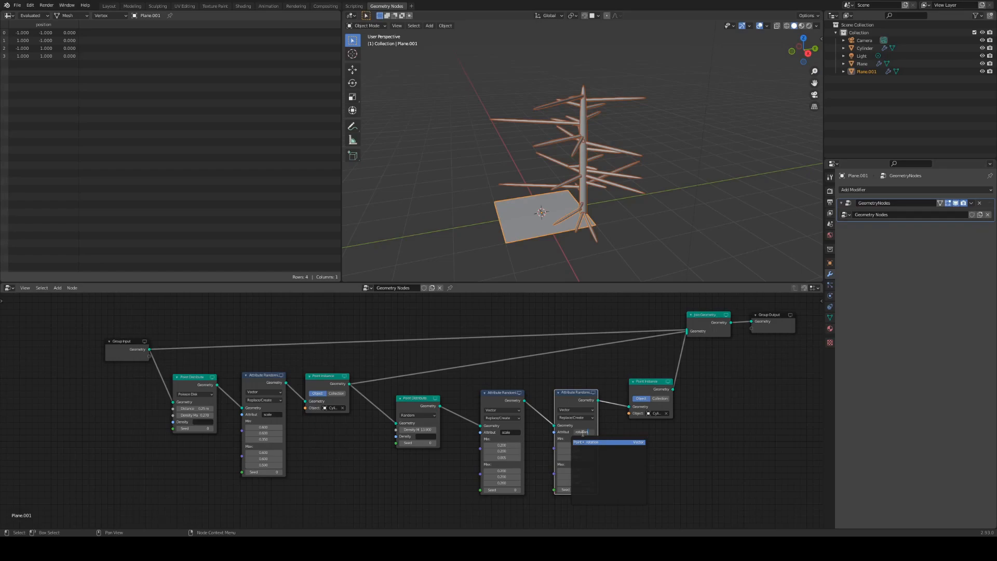
text(rotation)
key(Return)
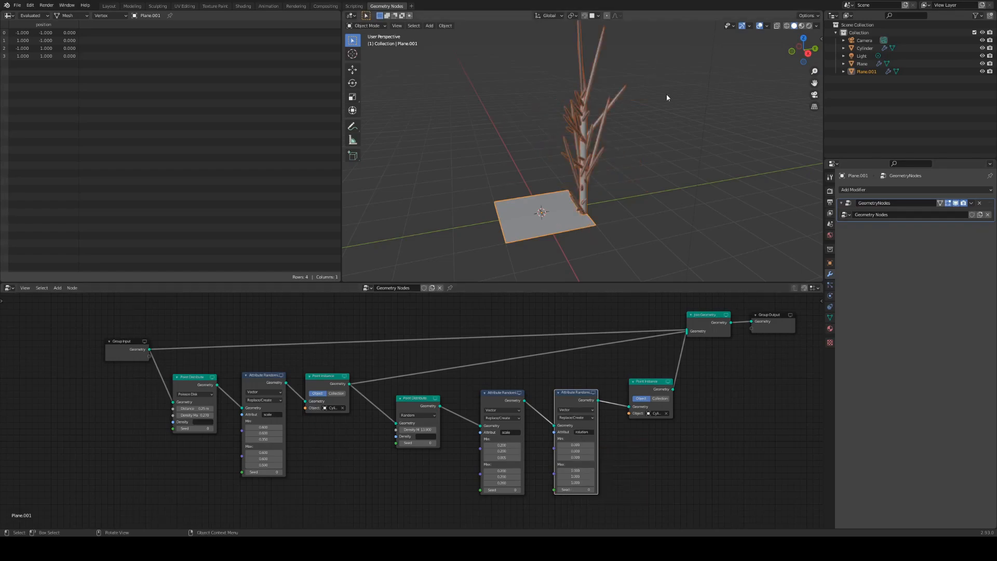
Raise the rotation Attribute Randomize node's Max Z to more than 300 so the branches point in varied directions around the stem
scroll(662, 114, down, 2)
mouse_move(663, 114)
middle_down()
mouse_move(642, 156)
mouse_move(648, 171)
mouse_move(749, 154)
mouse_move(752, 181)
mouse_move(738, 171)
mouse_move(732, 122)
mouse_move(551, 104)
mouse_move(636, 130)
mouse_move(719, 127)
mouse_move(665, 115)
middle_up()
scroll(550, 104, up, 3)
scroll(633, 171, up, 3)
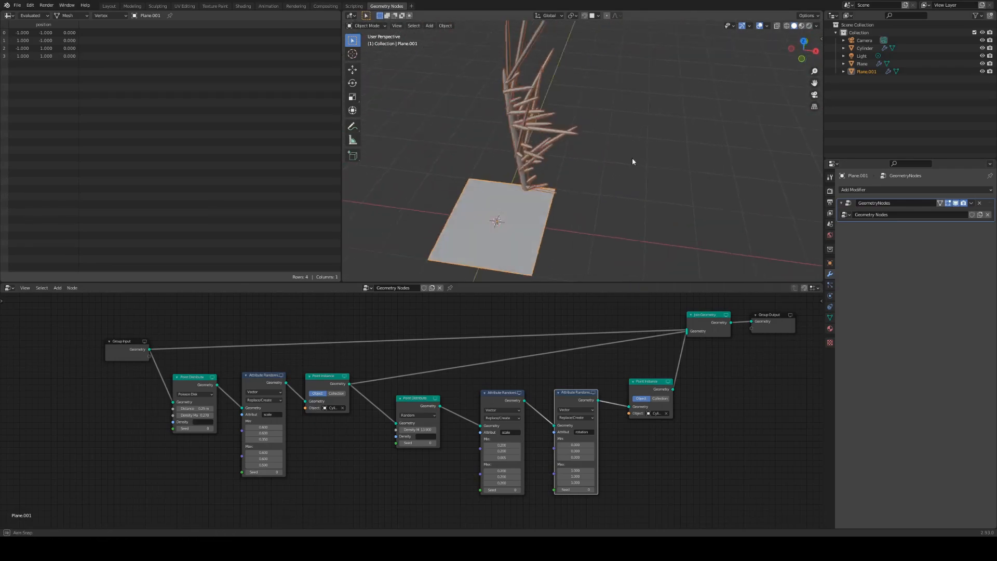
middle_drag(630, 151, 625, 148)
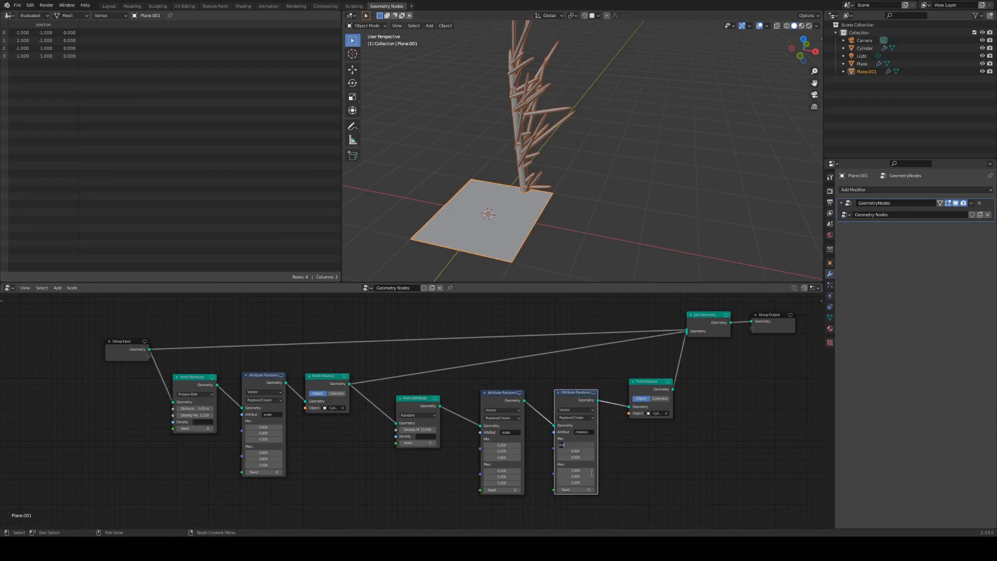
drag(577, 484, 776, 484)
middle_drag(566, 172, 602, 197)
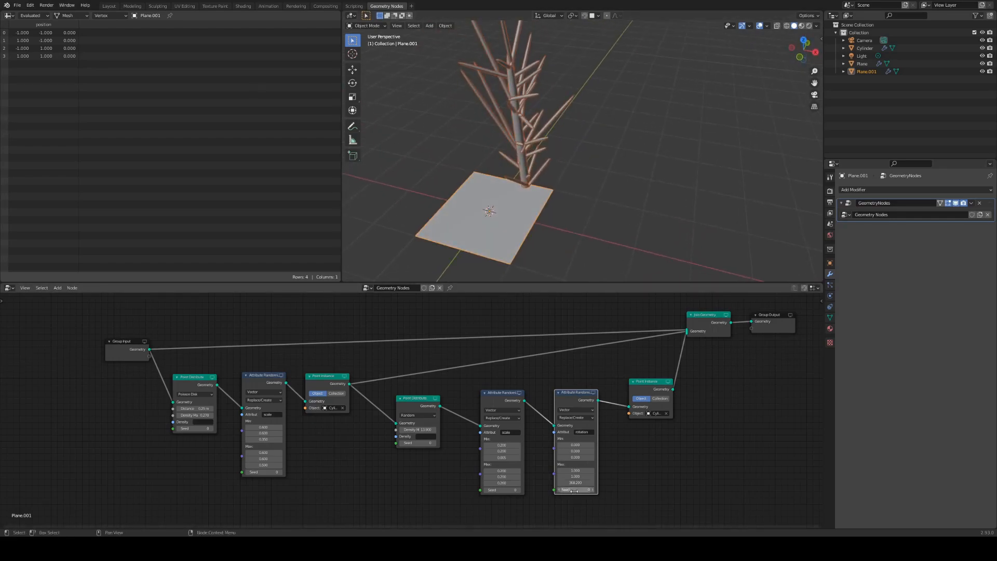
Fine-tune the branch rotation node's Max Z and check the branch spread around the stem from several angles
middle_drag(618, 174, 657, 187)
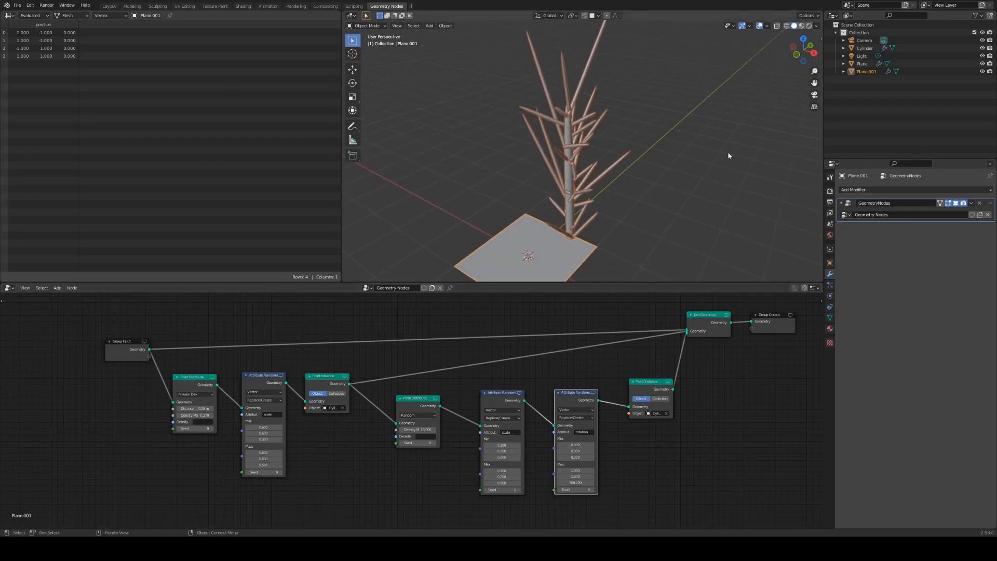
middle_drag(728, 148, 715, 158)
mouse_move(576, 482)
mouse_down()
mouse_move(600, 483)
mouse_move(581, 482)
mouse_up()
middle_drag(623, 269, 602, 119)
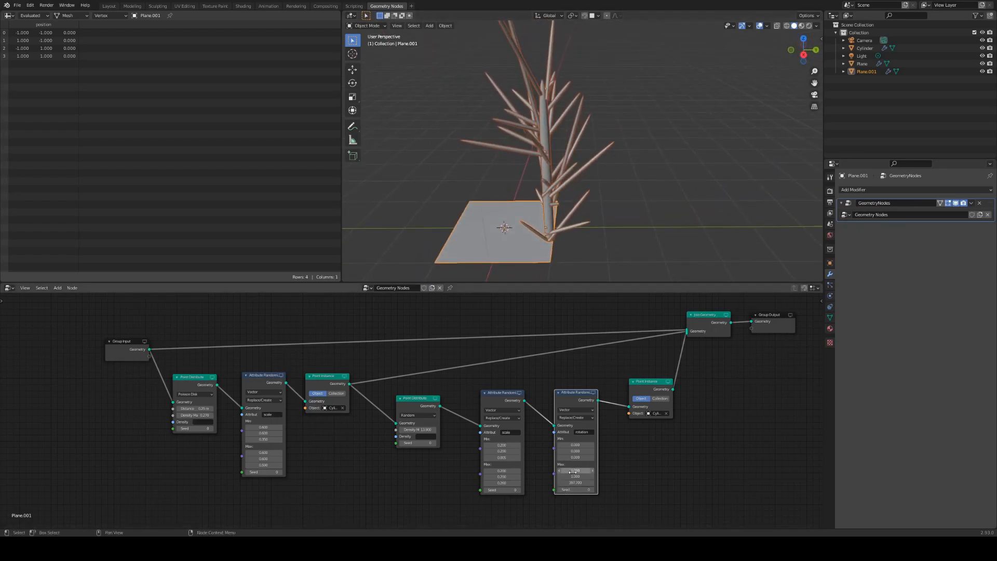
middle_drag(583, 160, 661, 201)
scroll(637, 159, down, 2)
scroll(649, 216, up, 1)
scroll(661, 200, up, 1)
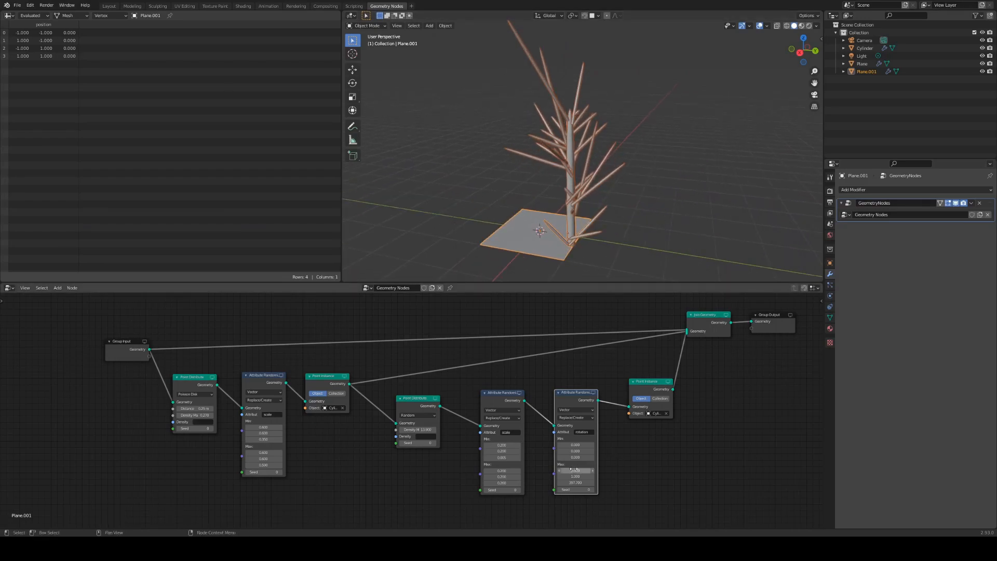
Lower the branch rotation node's Max X and Max Y below 1 and adjust its minimum X rotation
mouse_move(575, 470)
mouse_down()
mouse_move(560, 476)
mouse_move(681, 476)
mouse_move(576, 476)
mouse_up()
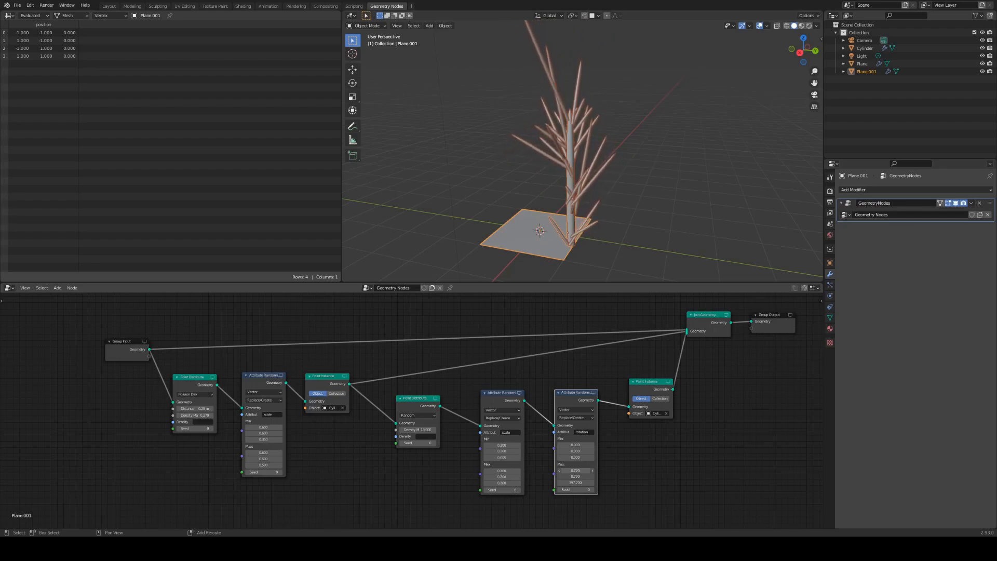
drag(576, 470, 571, 470)
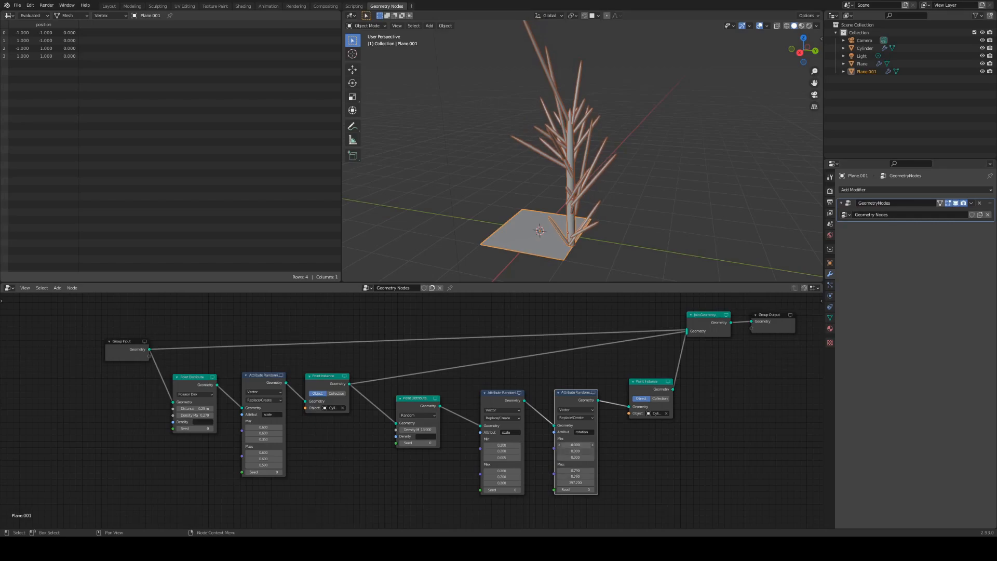
mouse_move(575, 445)
mouse_down()
mouse_move(596, 444)
mouse_move(586, 444)
mouse_up()
middle_drag(649, 172, 734, 177)
scroll(554, 404, down, 1)
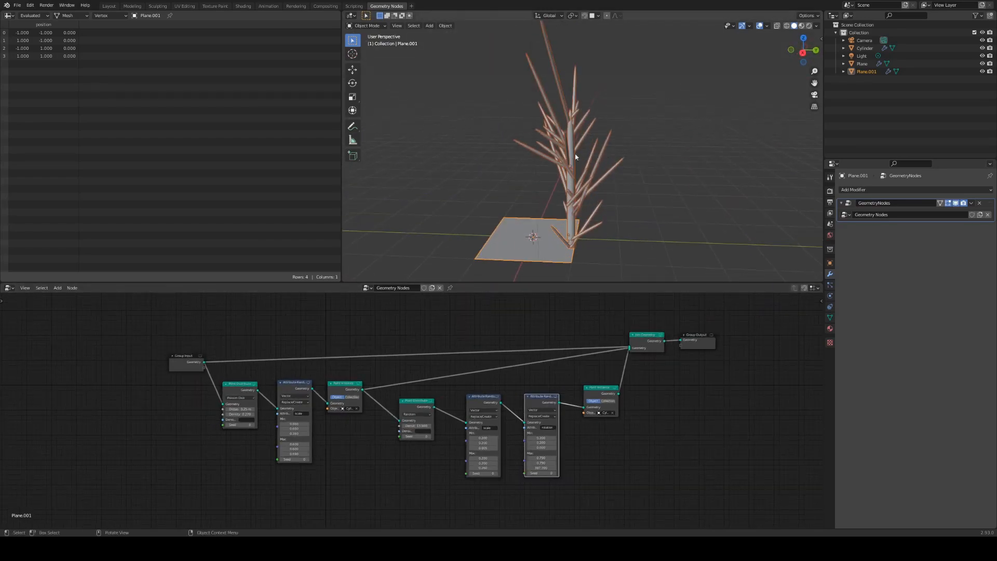
Lower the first Point Distribute node's Density Max and check the stem on the plane
middle_drag(652, 176, 649, 207)
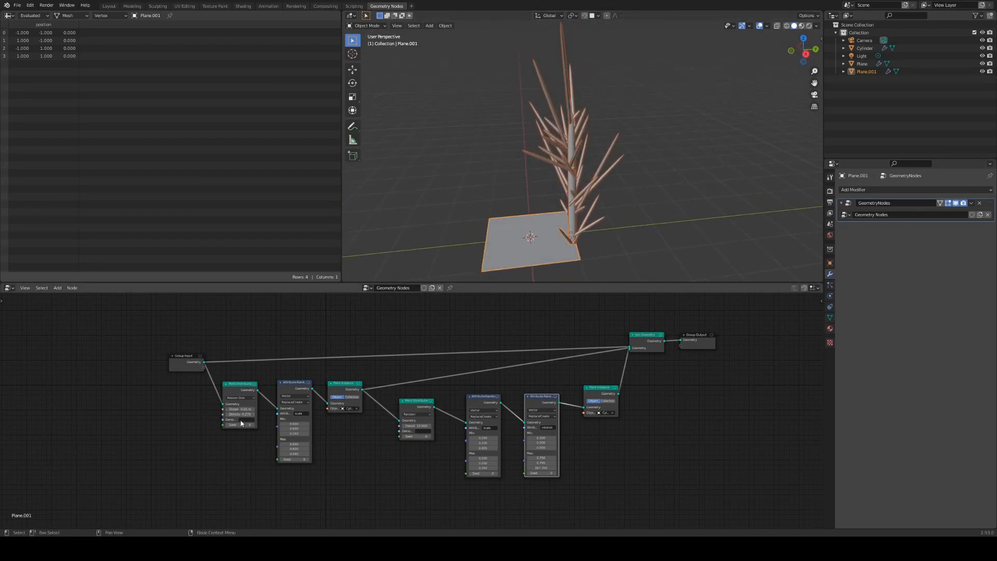
mouse_move(237, 414)
mouse_down()
mouse_move(307, 414)
mouse_move(228, 414)
mouse_up()
middle_drag(526, 231, 545, 219)
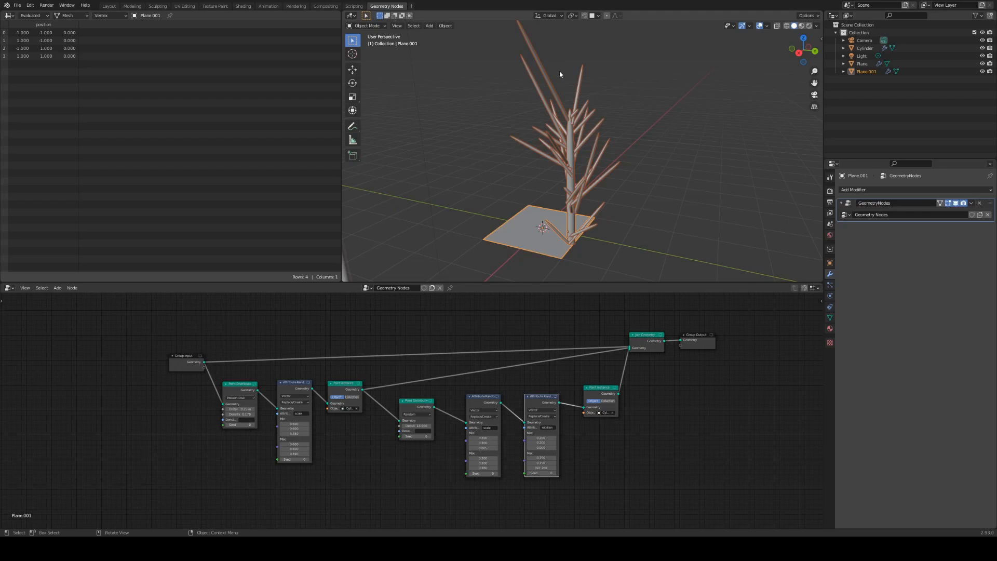
middle_drag(599, 156, 658, 196)
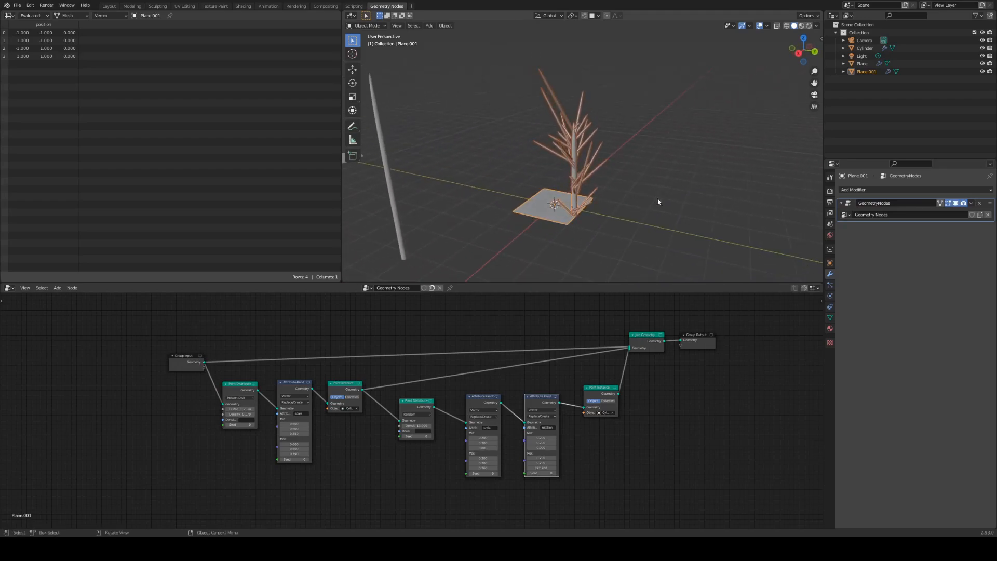
Move the second Point Distribute, the rotation Attribute Randomize and the second Point Instance nodes together into a compact branch group
drag(420, 404, 446, 400)
drag(542, 397, 524, 397)
drag(598, 387, 561, 395)
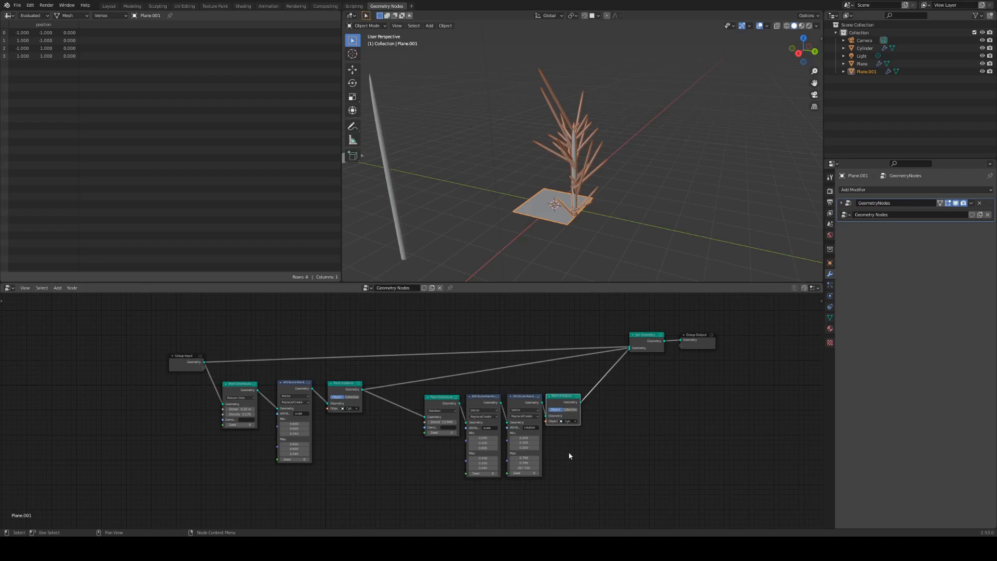
Duplicate the four branch nodes as a third level and feed the second Point Instance into the new Point Distribute node
scroll(569, 454, down, 1)
middle_drag(601, 455, 585, 432)
scroll(579, 450, up, 2)
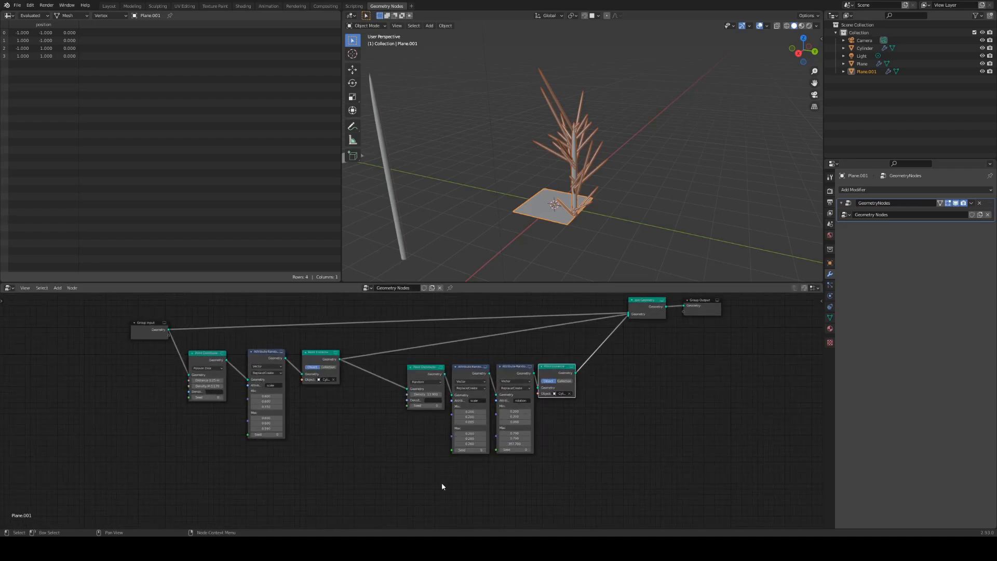
drag(416, 489, 569, 364)
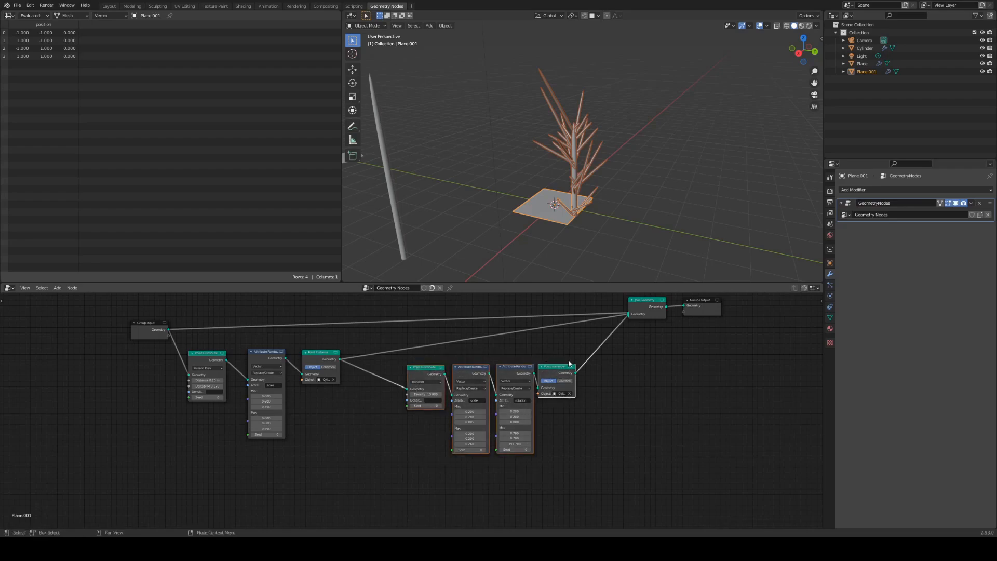
key(shift+d)
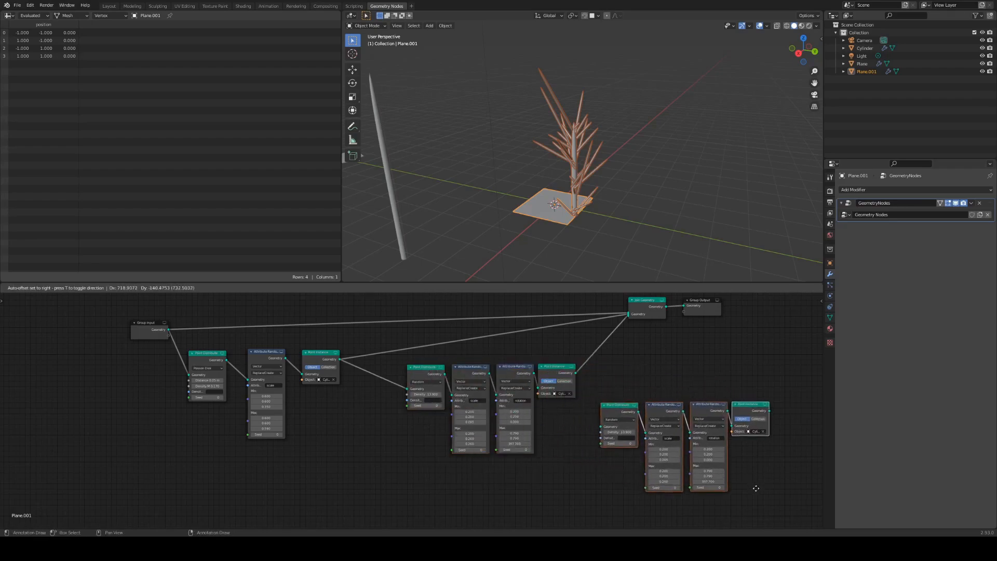
click(765, 495)
middle_drag(640, 482, 496, 460)
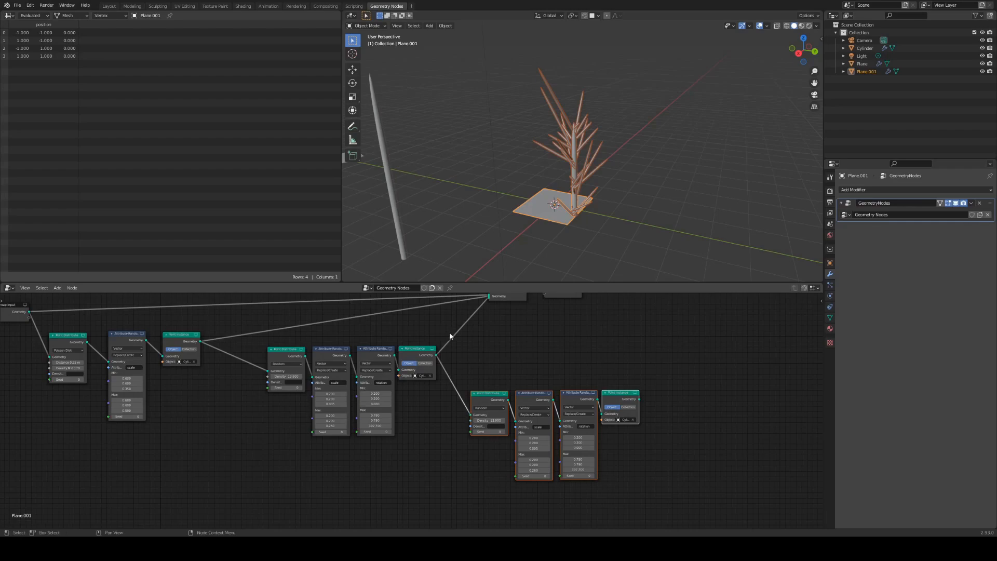
middle_drag(478, 329, 475, 396)
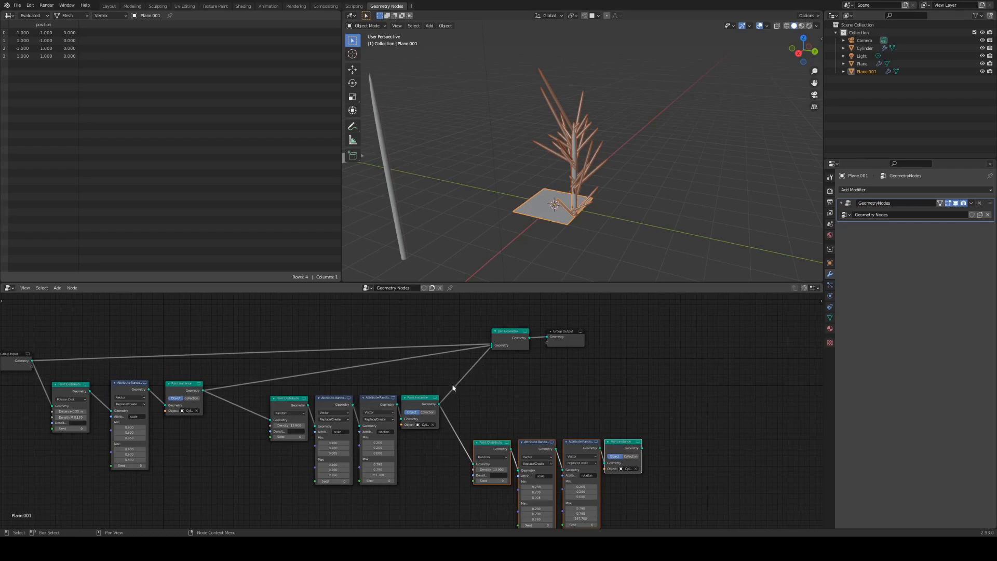
Cut the second Point Instance's link to Join Geometry, then connect both the new and the second Point Instance to Join Geometry
ctrl+right_drag(458, 376, 502, 394)
middle_drag(601, 195, 591, 209)
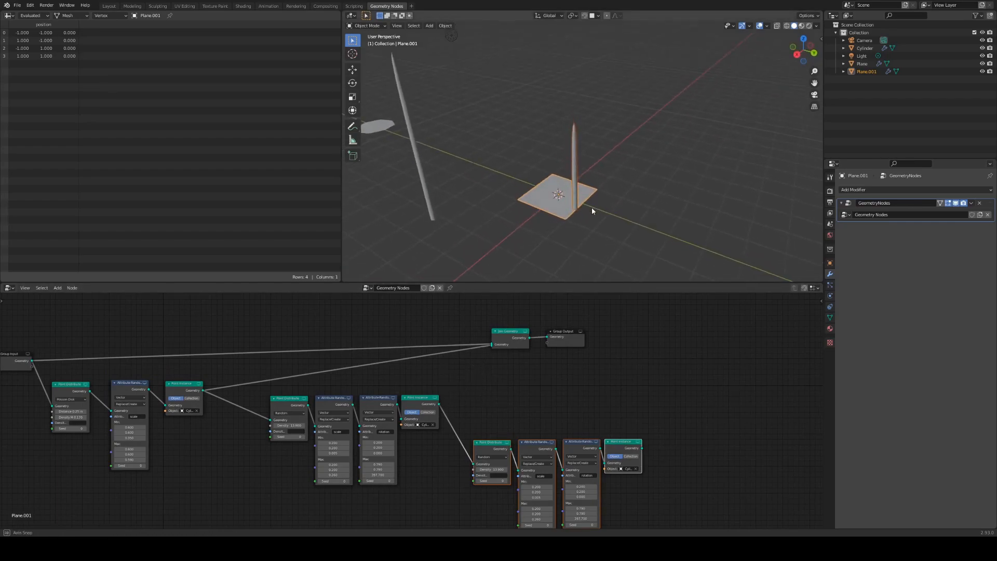
drag(488, 351, 491, 345)
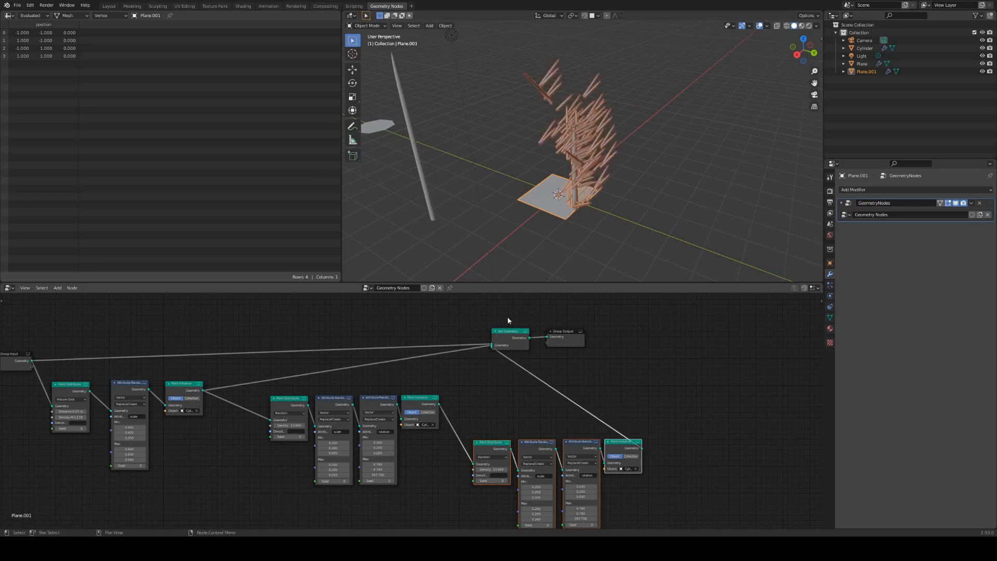
middle_drag(616, 194, 581, 187)
drag(439, 403, 492, 346)
middle_drag(549, 258, 612, 223)
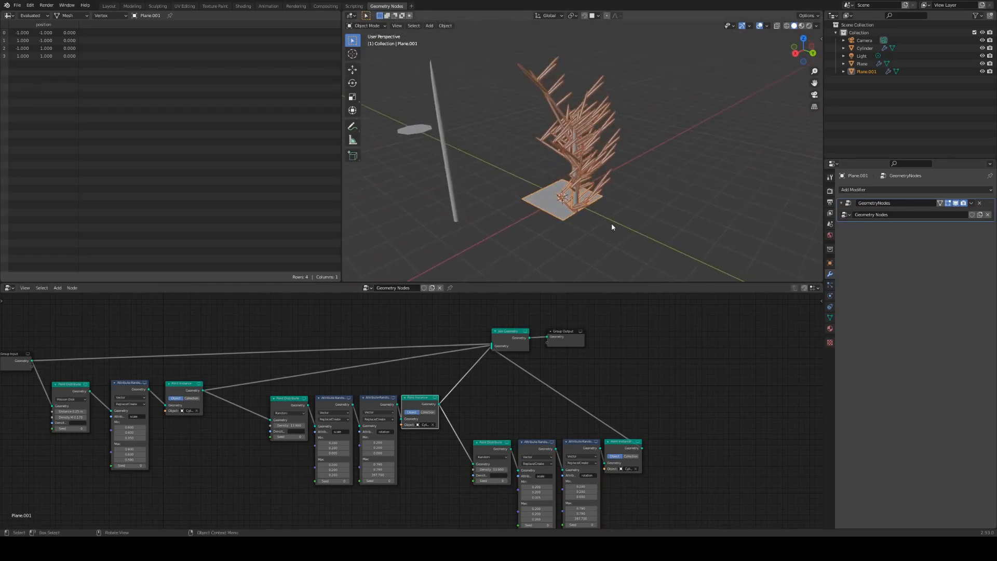
Set the operation of the third-level rotation Attribute Randomize node to Add
scroll(641, 187, up, 3)
mouse_move(642, 186)
middle_down()
mouse_move(652, 160)
mouse_move(616, 245)
mouse_move(677, 220)
mouse_move(696, 173)
mouse_move(774, 142)
mouse_move(654, 216)
mouse_move(677, 183)
mouse_move(675, 208)
mouse_move(659, 193)
middle_up()
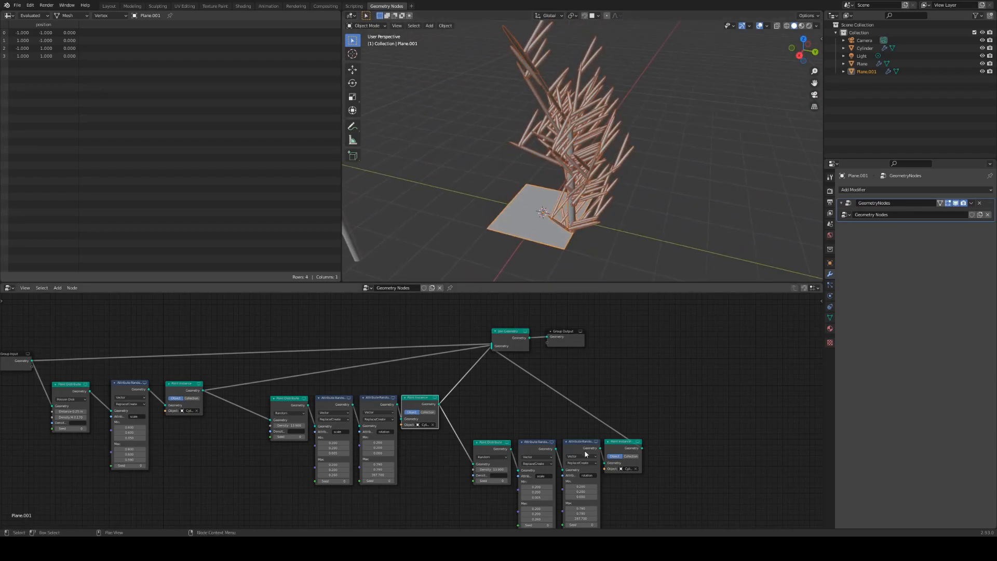
middle_drag(616, 431, 594, 413)
middle_drag(676, 220, 685, 192)
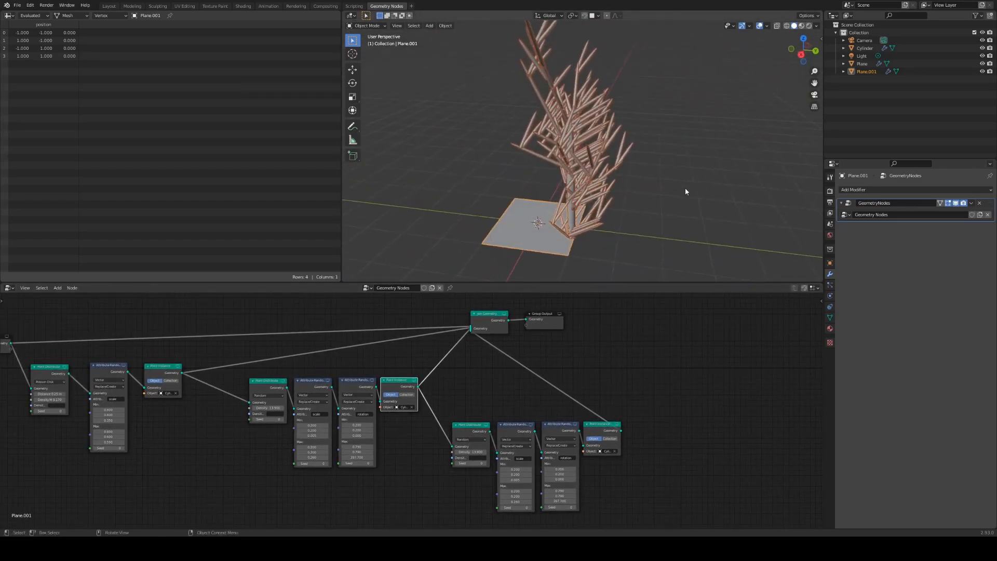
click(566, 447)
click(561, 458)
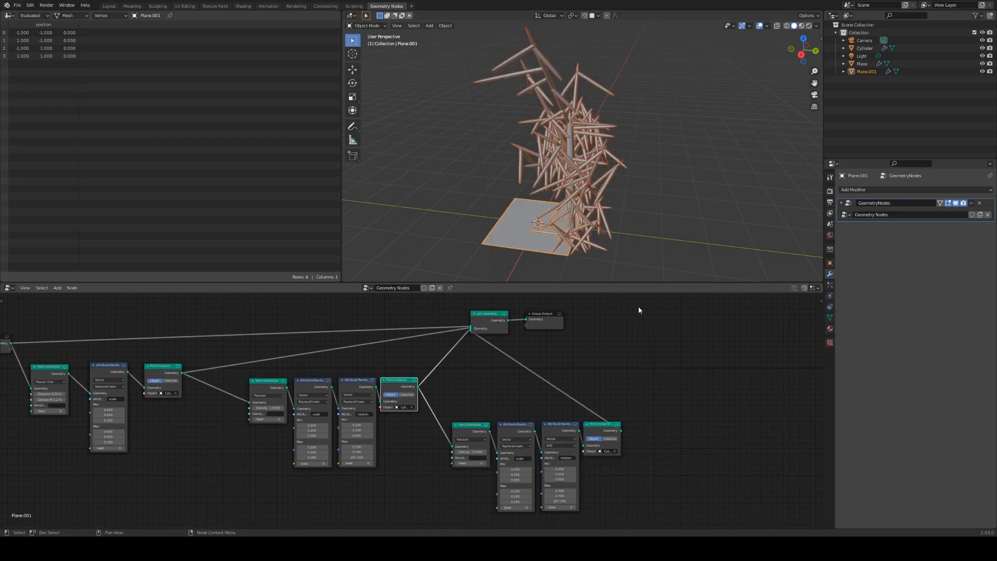
Examine the direction and density of the third-level twigs from different angles and distances
middle_drag(675, 265, 650, 214)
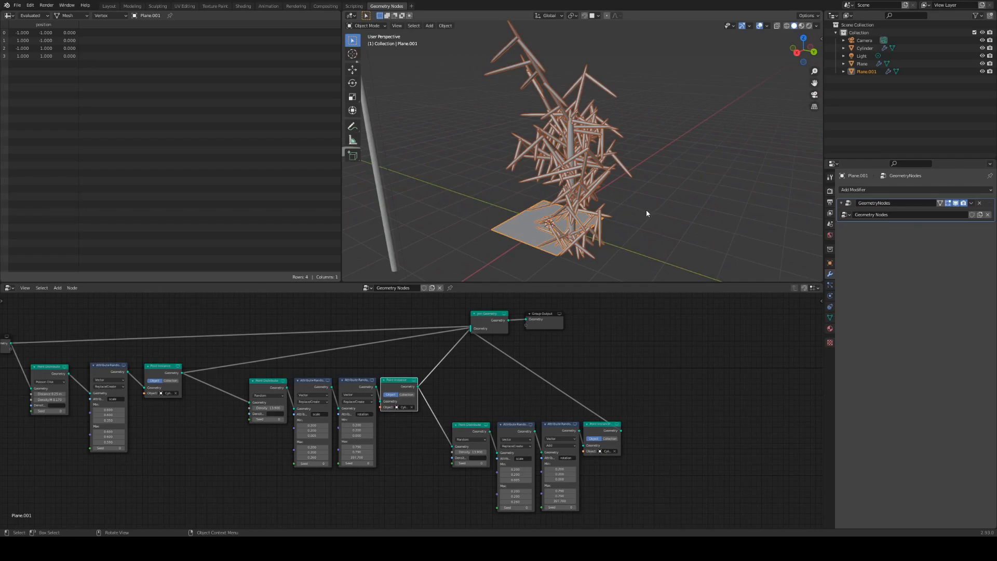
middle_drag(621, 216, 526, 51)
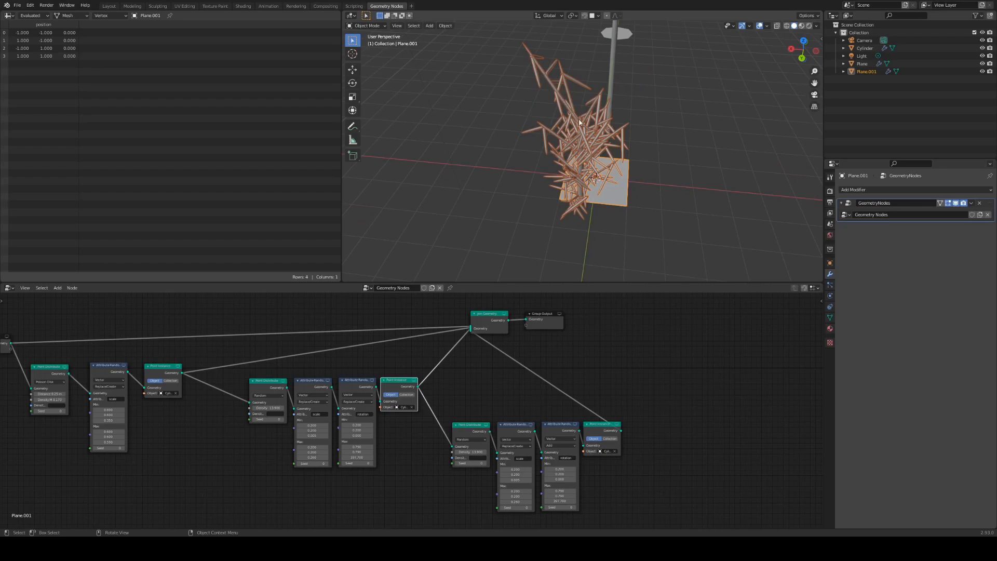
middle_drag(540, 141, 555, 92)
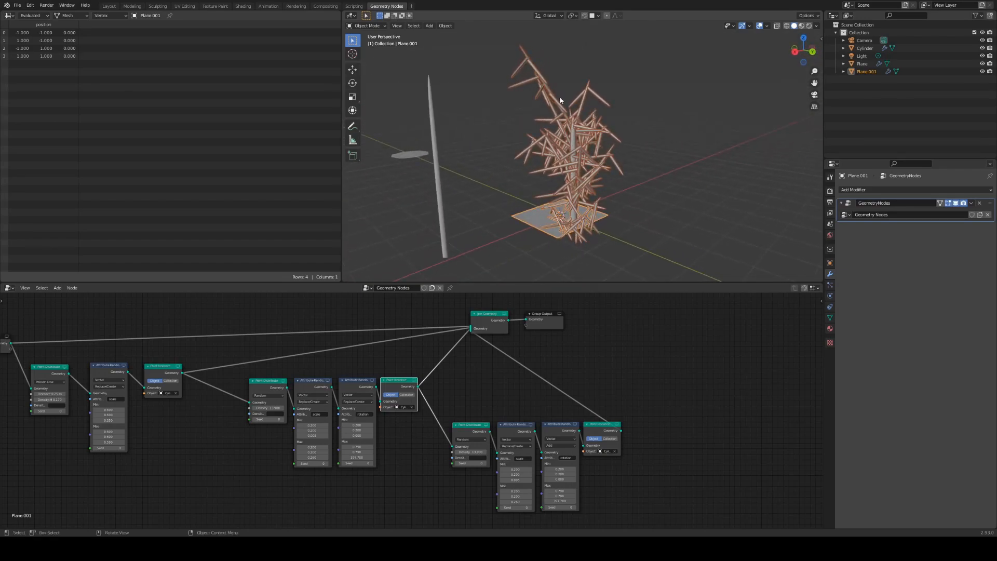
middle_drag(637, 105, 654, 166)
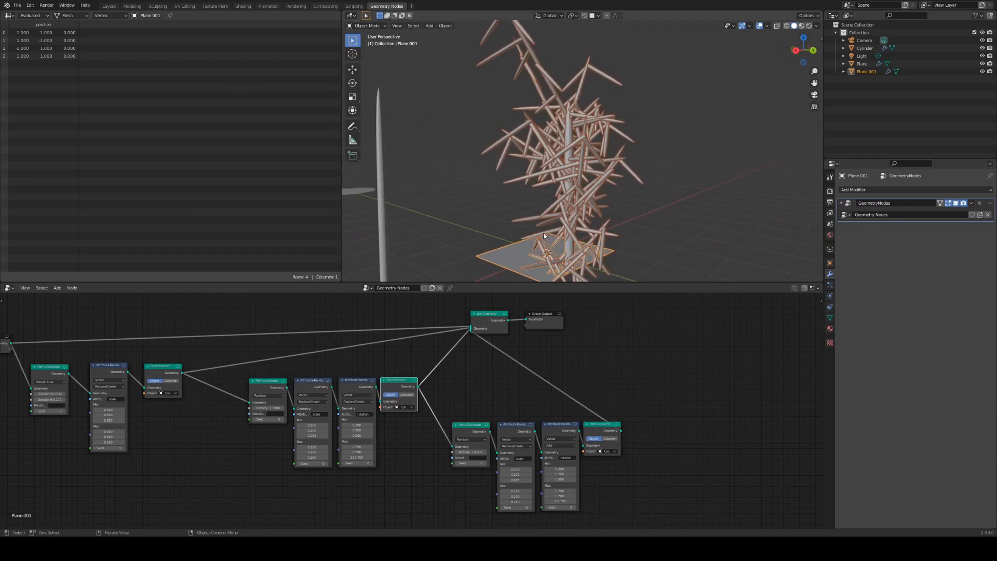
scroll(620, 201, down, 4)
mouse_move(621, 201)
middle_down()
mouse_move(618, 183)
mouse_move(633, 188)
middle_up()
scroll(638, 183, up, 2)
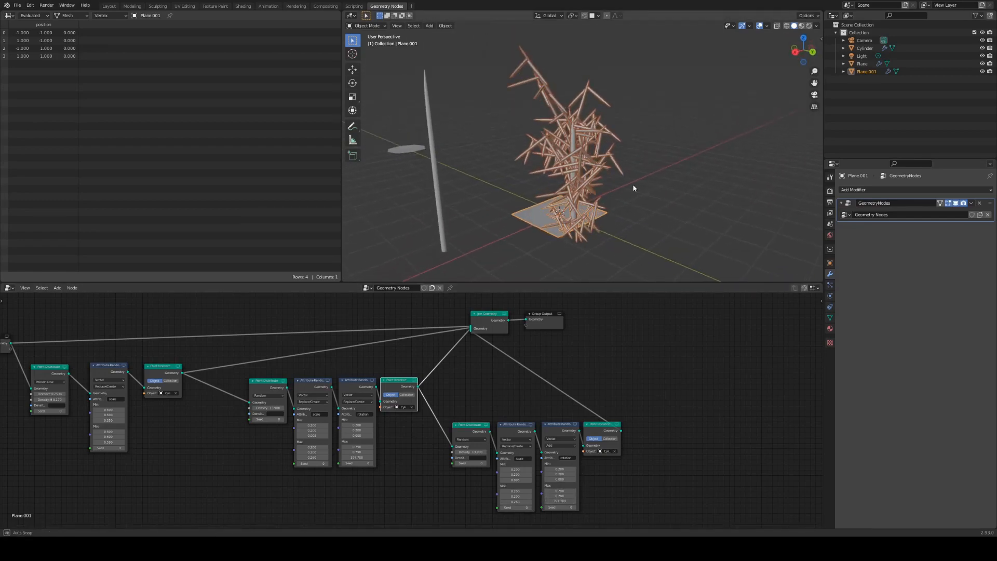
Raise the third-level rotation node's maximum values and lower the third Point Distribute node's Density Max for fewer twigs
mouse_move(559, 501)
mouse_down()
mouse_move(613, 501)
mouse_move(571, 495)
mouse_up()
mouse_move(675, 224)
middle_down()
mouse_move(685, 225)
mouse_move(647, 222)
mouse_move(693, 225)
middle_up()
scroll(663, 225, up, 2)
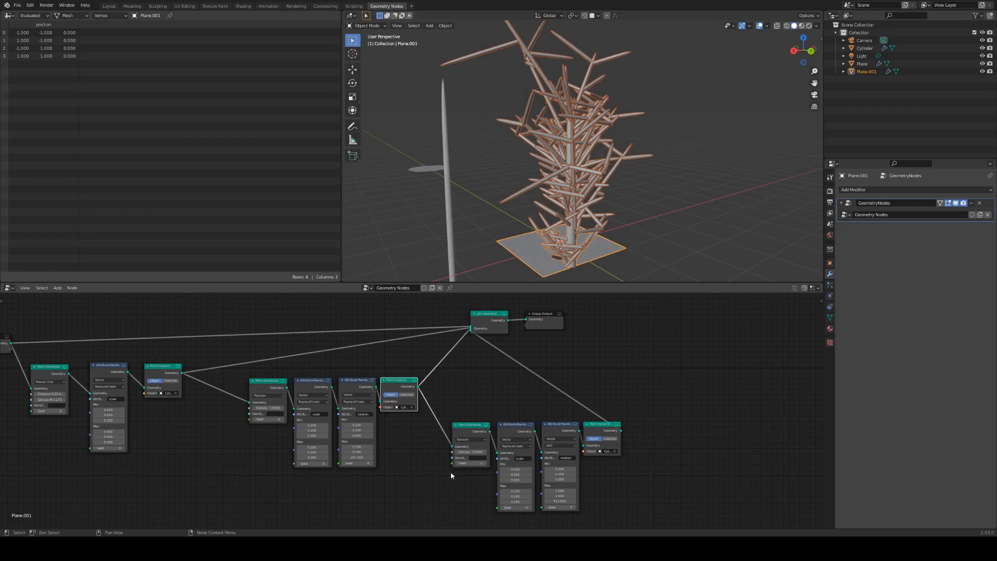
drag(473, 452, 462, 452)
mouse_move(721, 223)
middle_down()
mouse_move(748, 189)
mouse_move(761, 197)
mouse_move(737, 223)
middle_up()
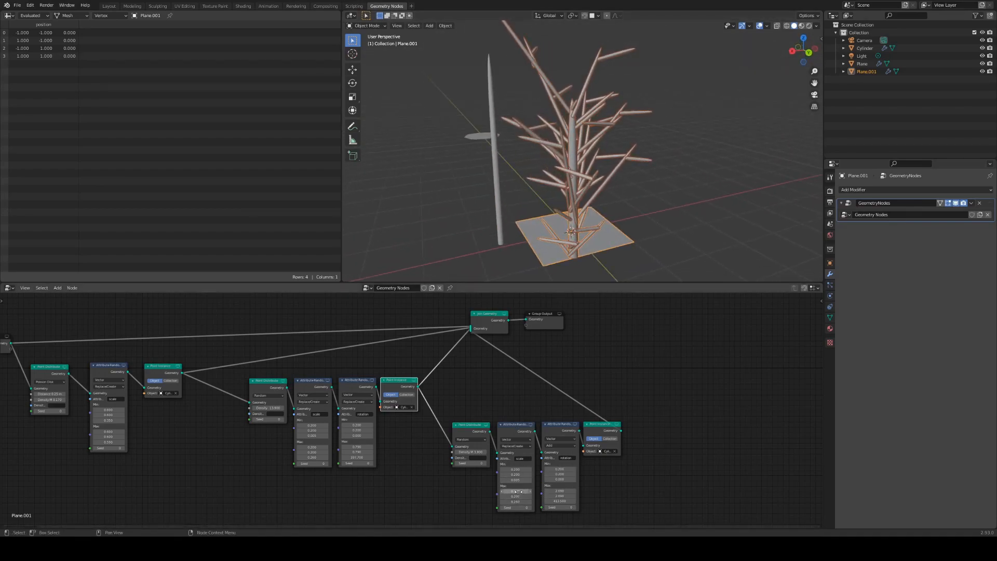
Reduce the third-level scale node's minimum and maximum values so the twigs are thinner and shorter
middle_drag(636, 213, 653, 227)
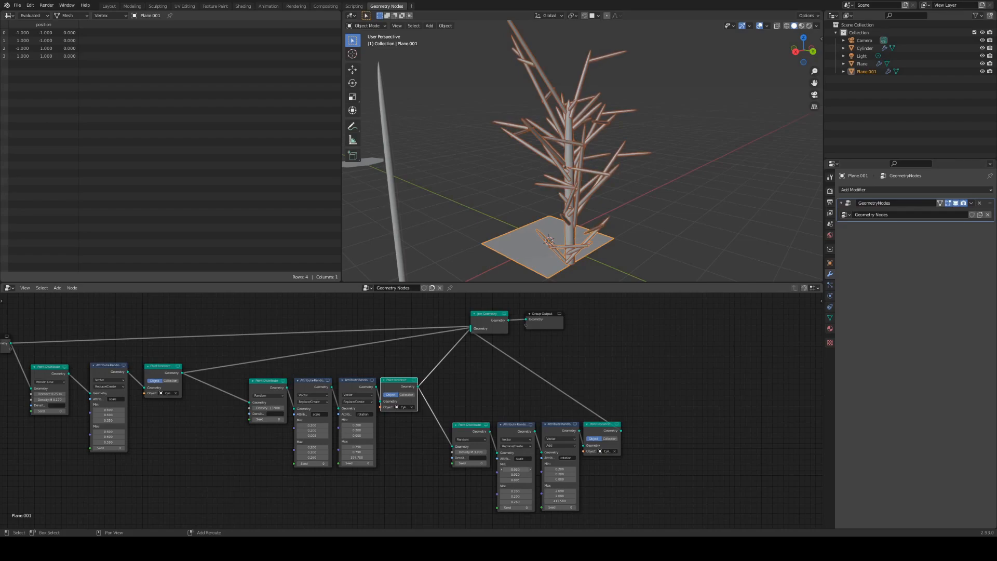
middle_drag(692, 229, 673, 240)
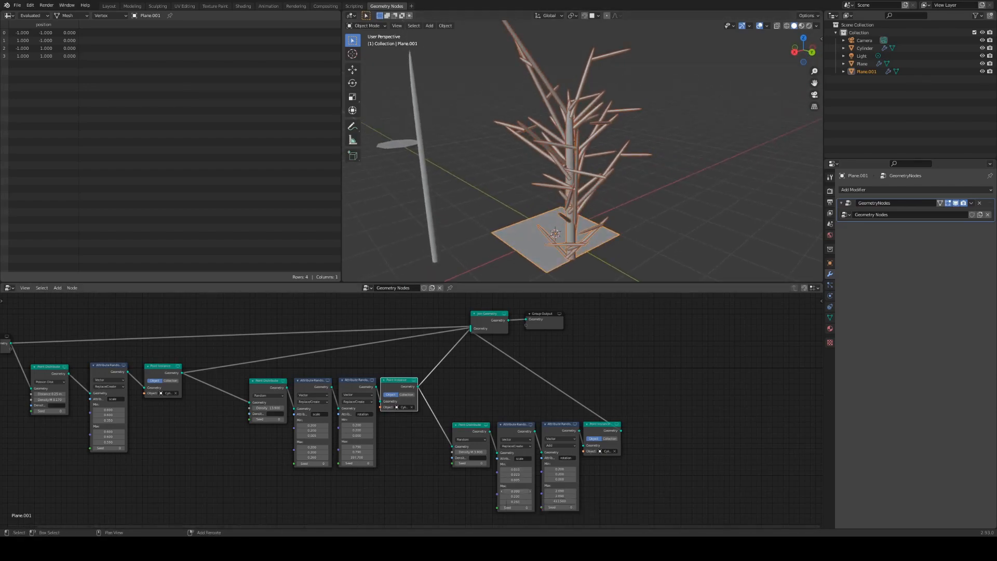
drag(515, 491, 505, 490)
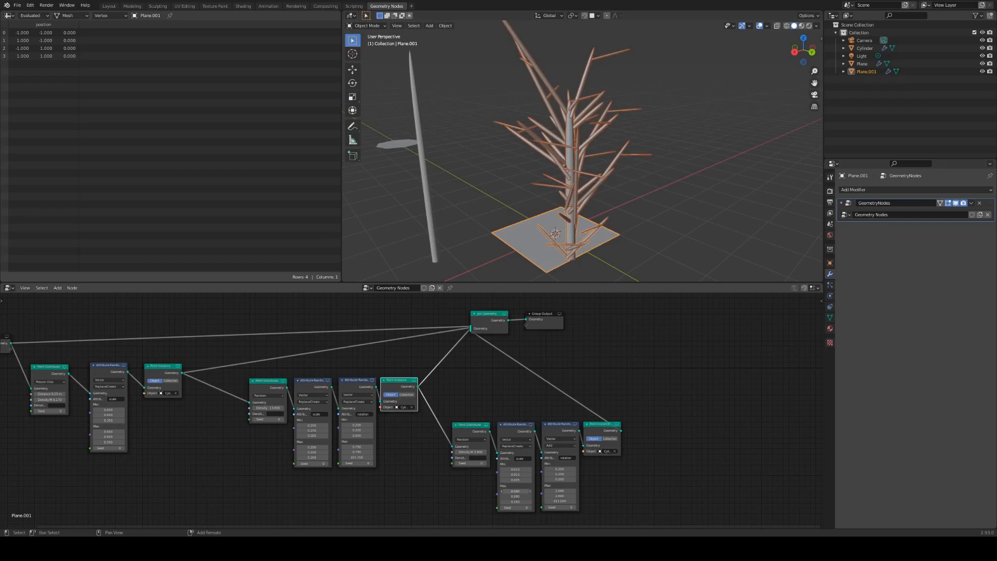
middle_drag(618, 265, 749, 226)
mouse_move(634, 151)
middle_down()
mouse_move(642, 181)
mouse_move(634, 155)
middle_up()
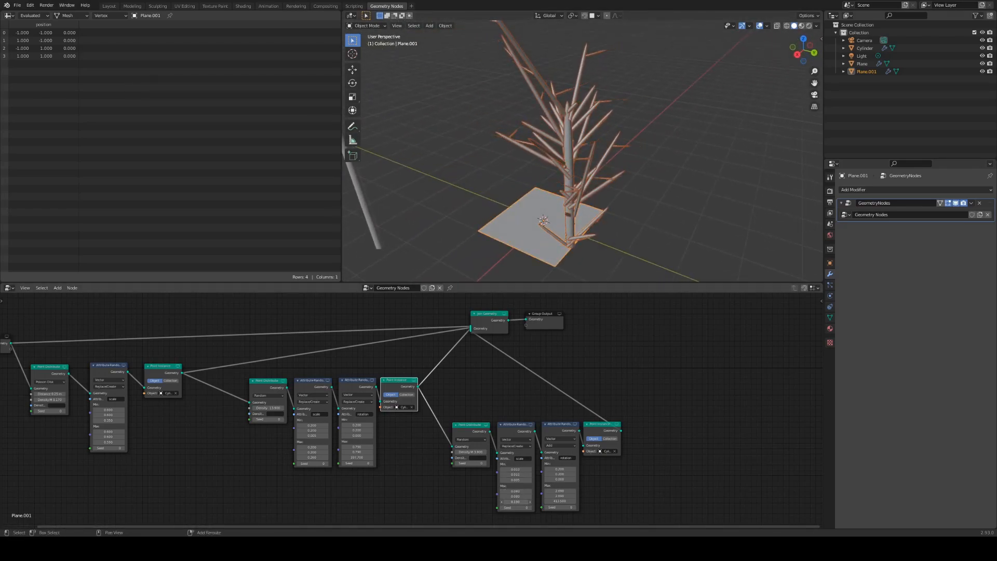
Deselect the plane, slightly raise the third Point Distribute node's Density Max, and inspect the whole tree
middle_drag(742, 207, 567, 152)
click(711, 219)
click(567, 154)
click(700, 199)
middle_drag(700, 199, 580, 140)
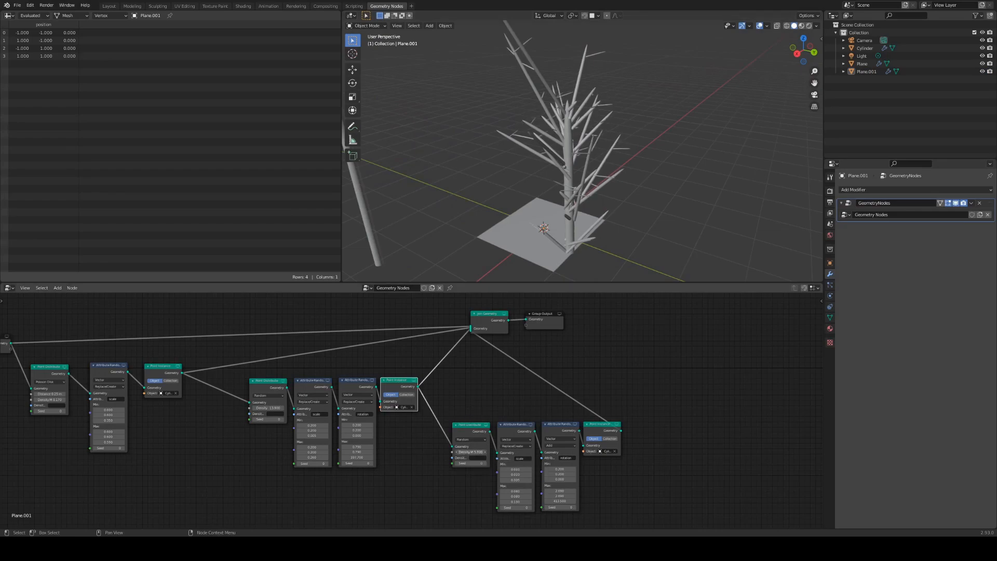
mouse_move(724, 92)
middle_down()
mouse_move(619, 68)
mouse_move(727, 73)
middle_up()
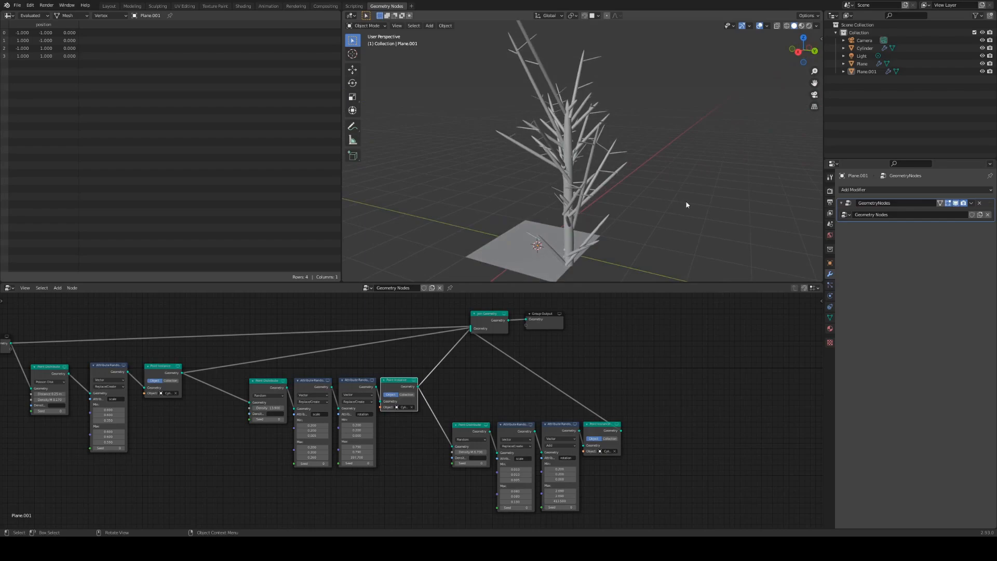
middle_drag(638, 223, 591, 110)
scroll(581, 408, down, 2)
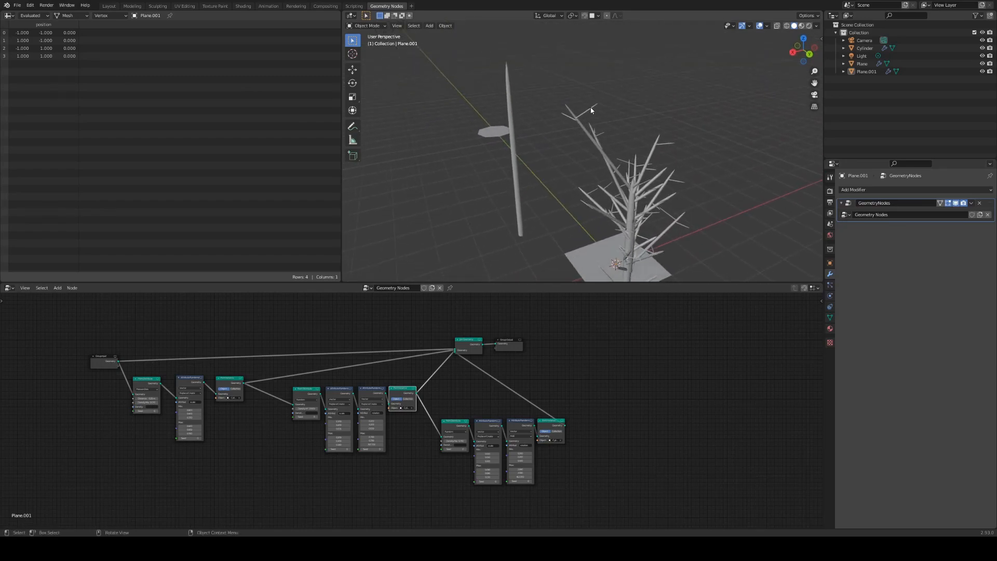
Examine the tree's branches and third-level twigs from several angles and distances
middle_drag(619, 177, 611, 104)
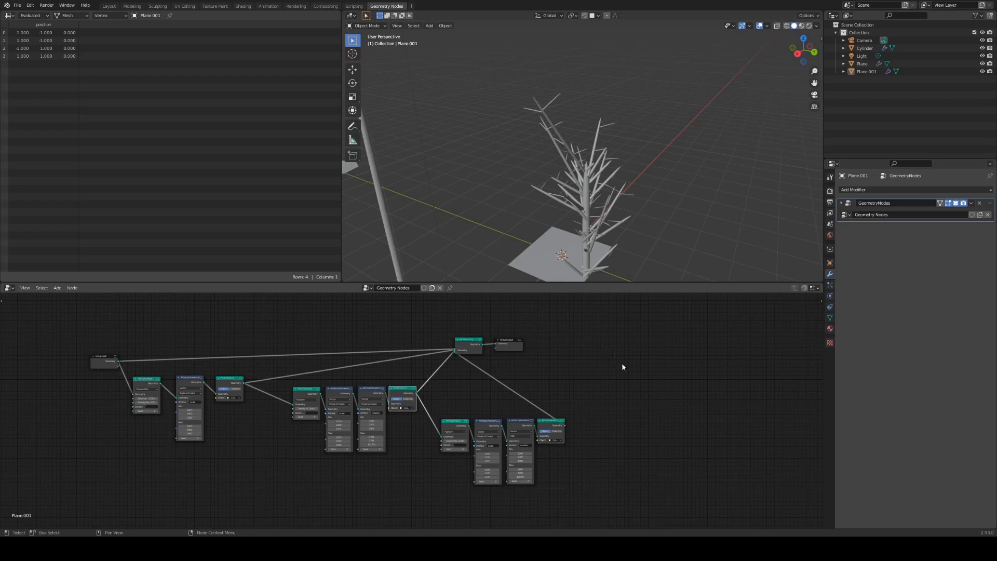
middle_drag(639, 109, 568, 118)
scroll(567, 117, up, 3)
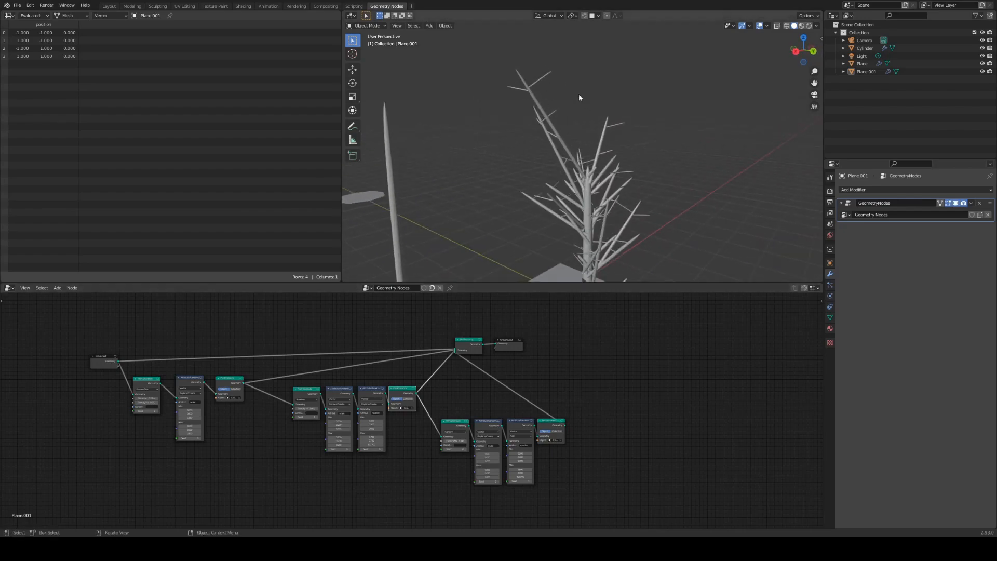
click(533, 85)
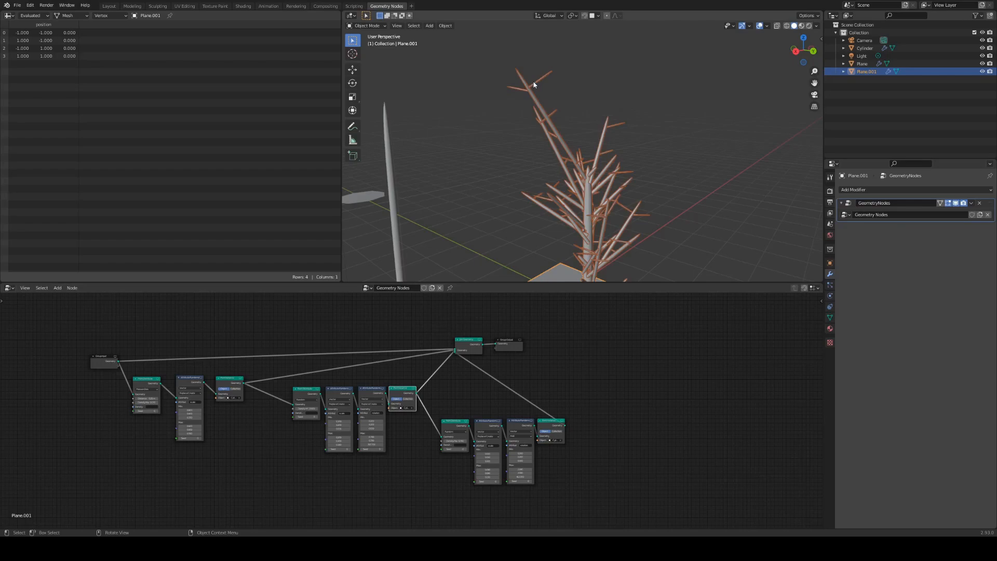
click(584, 86)
middle_drag(494, 187, 509, 150)
middle_drag(630, 131, 600, 197)
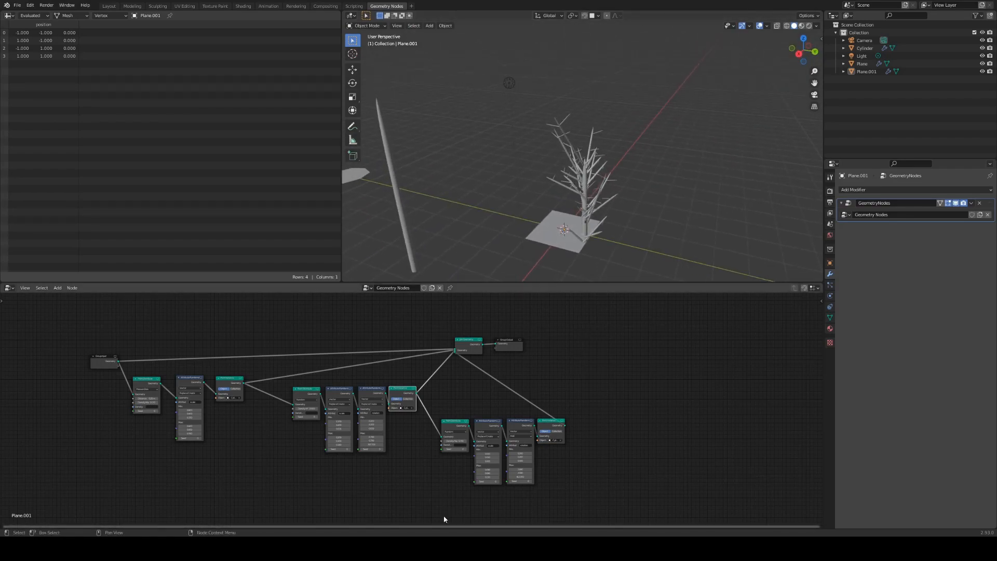
Duplicate the four third-level nodes and place the copies beyond the originals as a fourth level
drag(464, 494, 558, 417)
middle_drag(621, 467, 593, 408)
scroll(569, 410, up, 2)
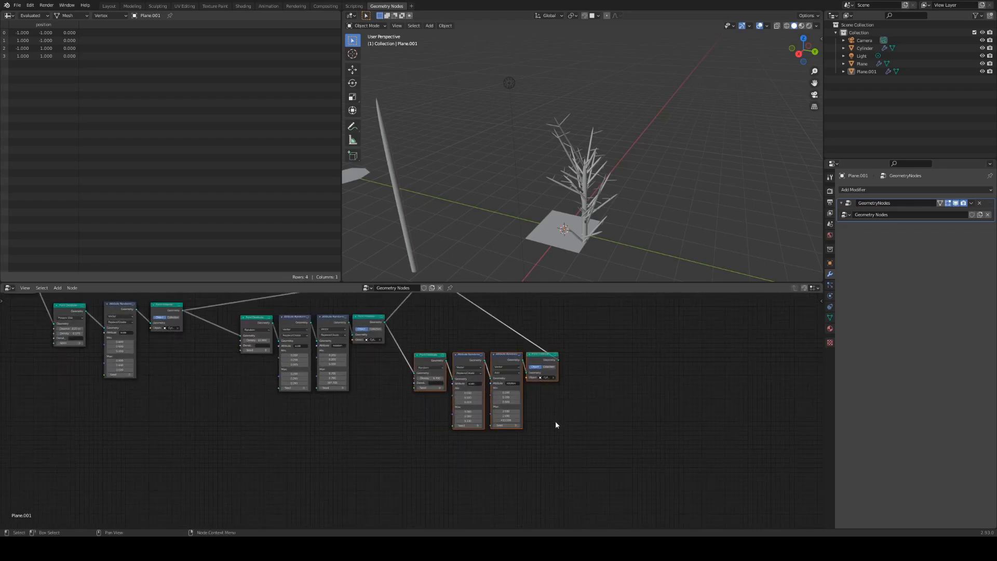
key(shift+d)
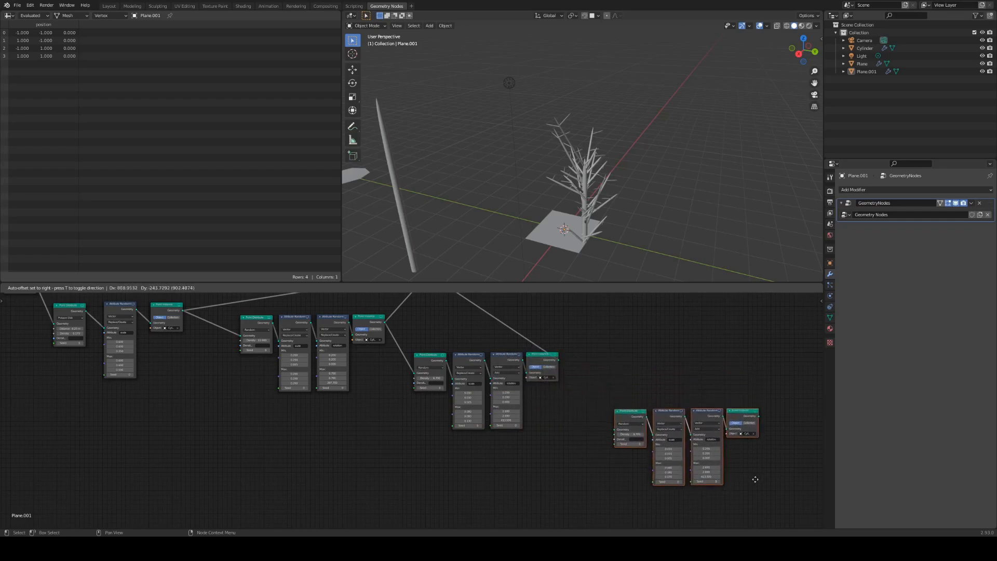
click(749, 475)
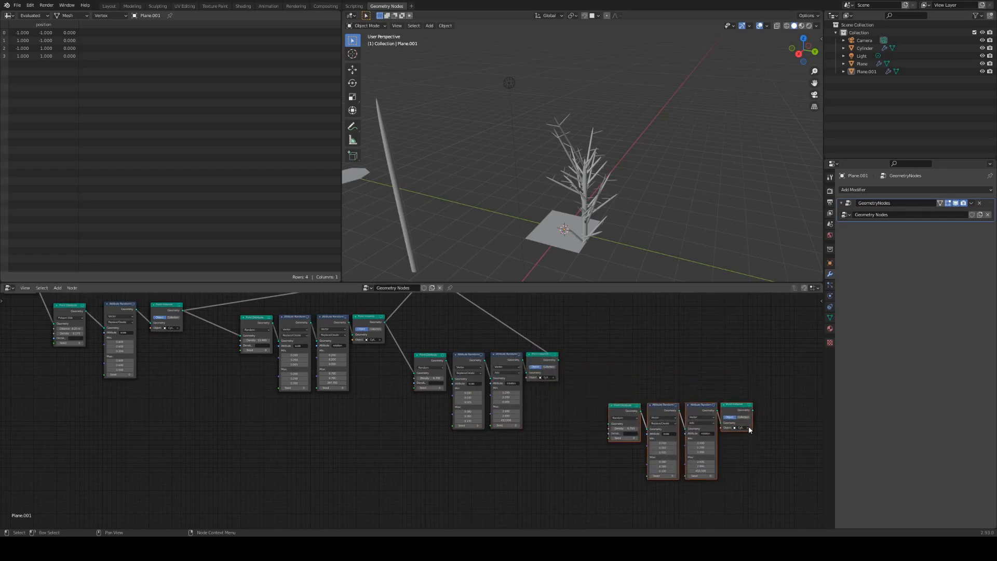
Set the copied Point Instance node's object to the leaf-shaped Plane in the viewport
scroll(758, 449, up, 3)
middle_drag(774, 456, 581, 445)
scroll(582, 446, up, 3)
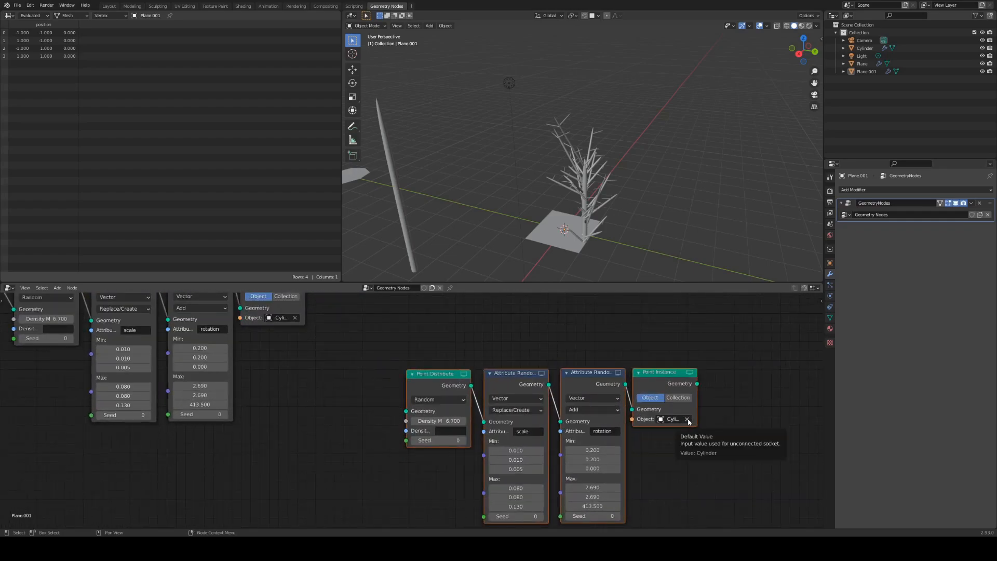
scroll(700, 169, down, 2)
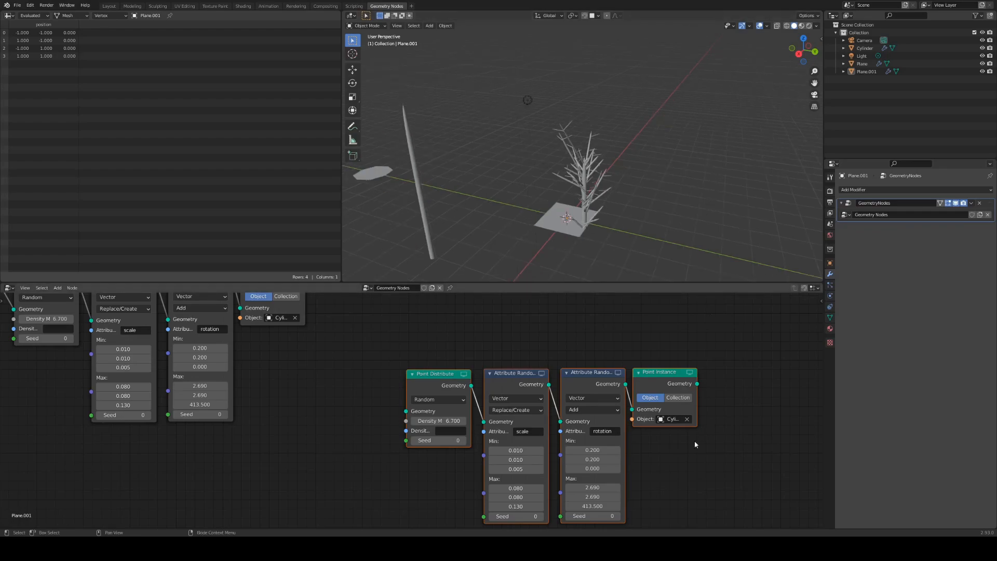
click(382, 169)
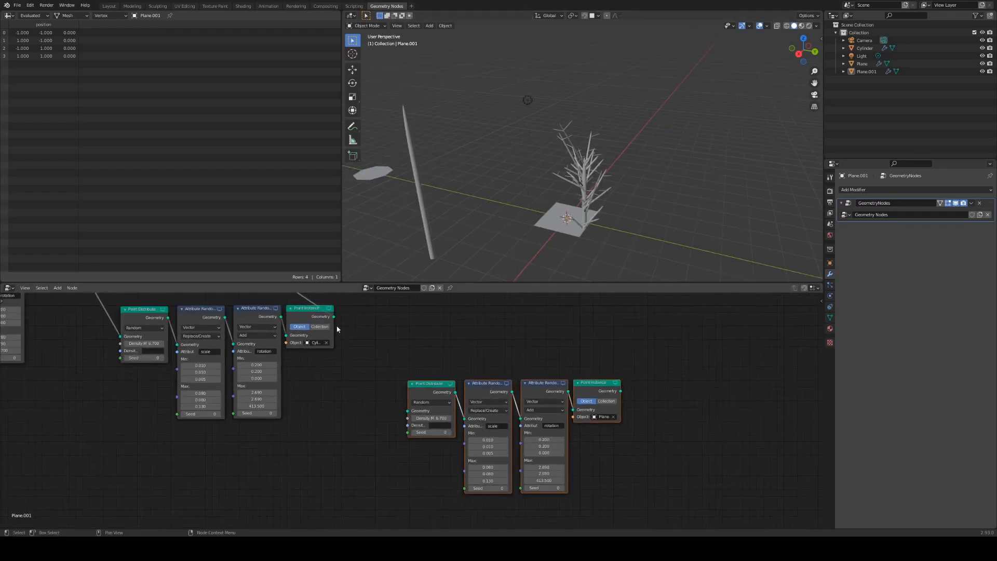
Feed the third Point Instance into the copied Point Distribute, and link the copied Point Instance to Join Geometry after moving the output nodes aside
drag(333, 316, 393, 404)
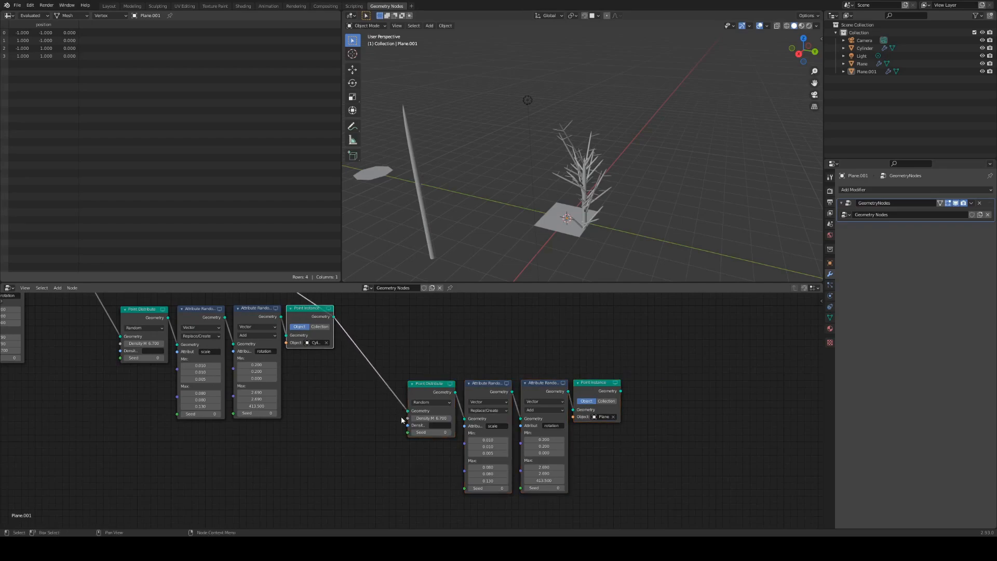
scroll(519, 467, down, 3)
drag(329, 329, 448, 394)
drag(374, 346, 688, 347)
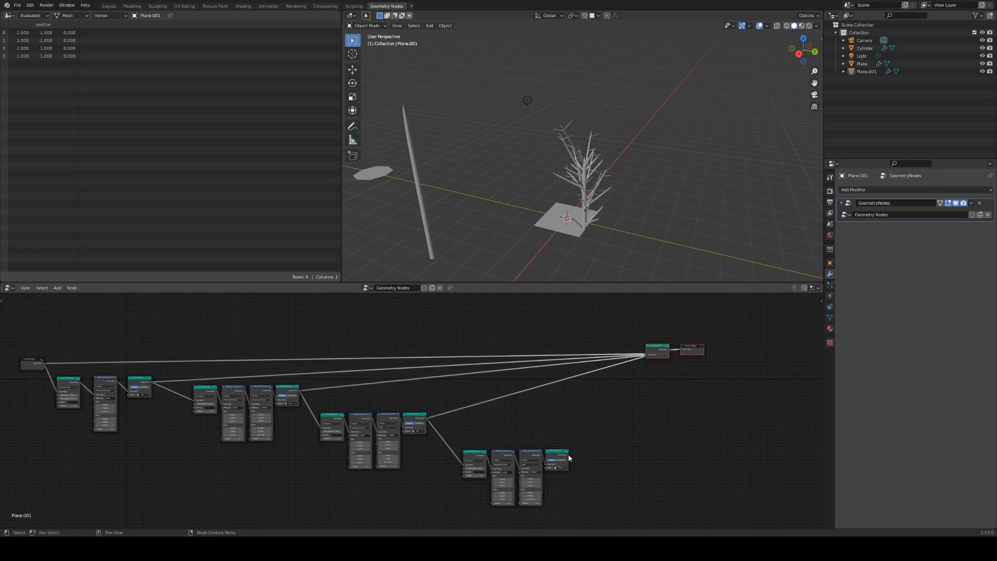
drag(569, 457, 617, 393)
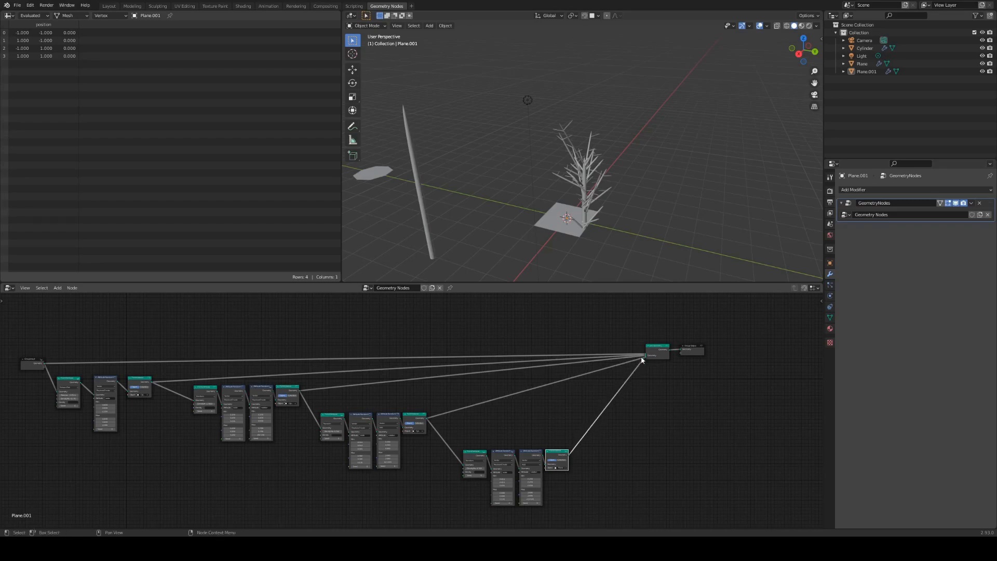
Raise the leaf-level Point Distribute node's Density Max and check the leaves on the branches
scroll(649, 456, up, 3)
middle_drag(652, 465, 630, 385)
scroll(612, 403, up, 2)
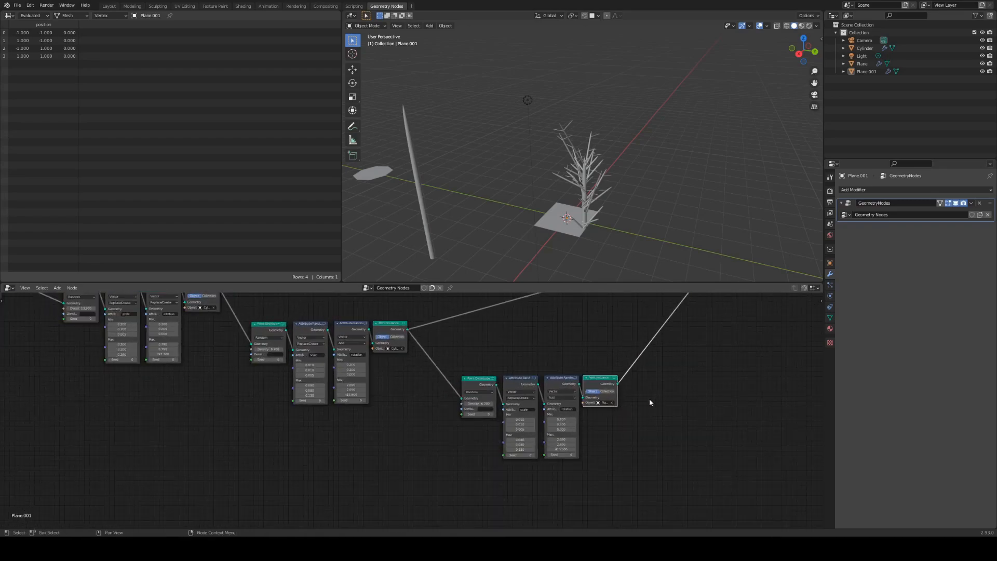
scroll(649, 402, up, 1)
scroll(656, 182, up, 5)
scroll(593, 192, up, 1)
middle_drag(574, 199, 592, 205)
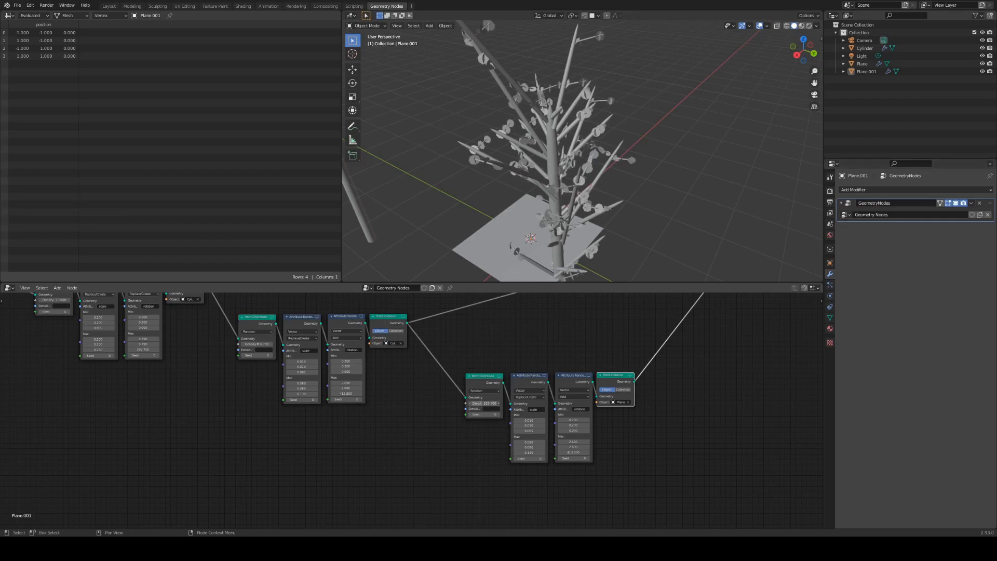
drag(484, 403, 491, 403)
middle_drag(717, 169, 698, 146)
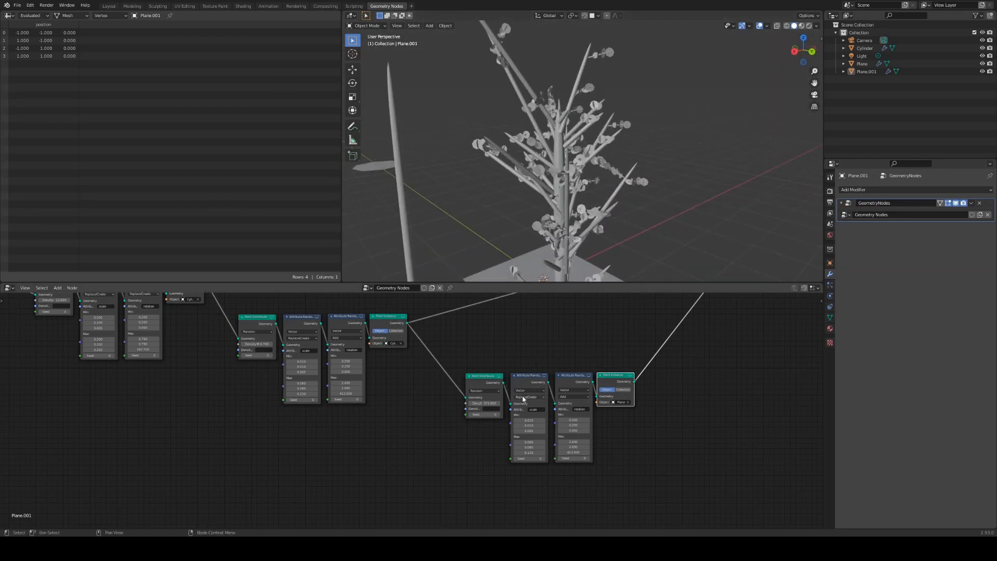
mouse_move(638, 207)
middle_down()
mouse_move(698, 195)
mouse_move(703, 204)
mouse_move(683, 213)
mouse_move(649, 201)
middle_up()
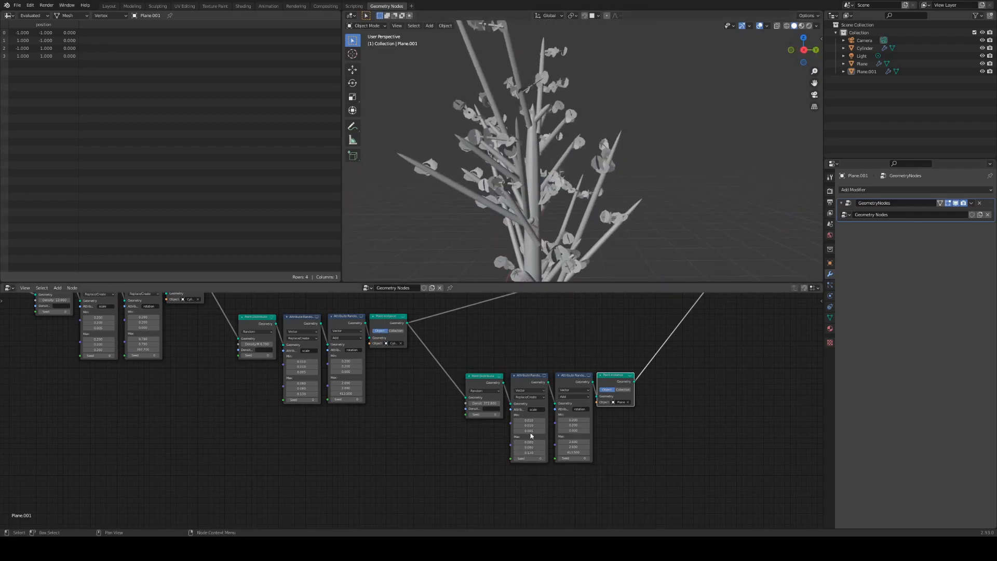
Switch the leaf scale node's data type to Float, set its minimum to 0.1 and reduce its maximum to shrink the leaves
click(531, 390)
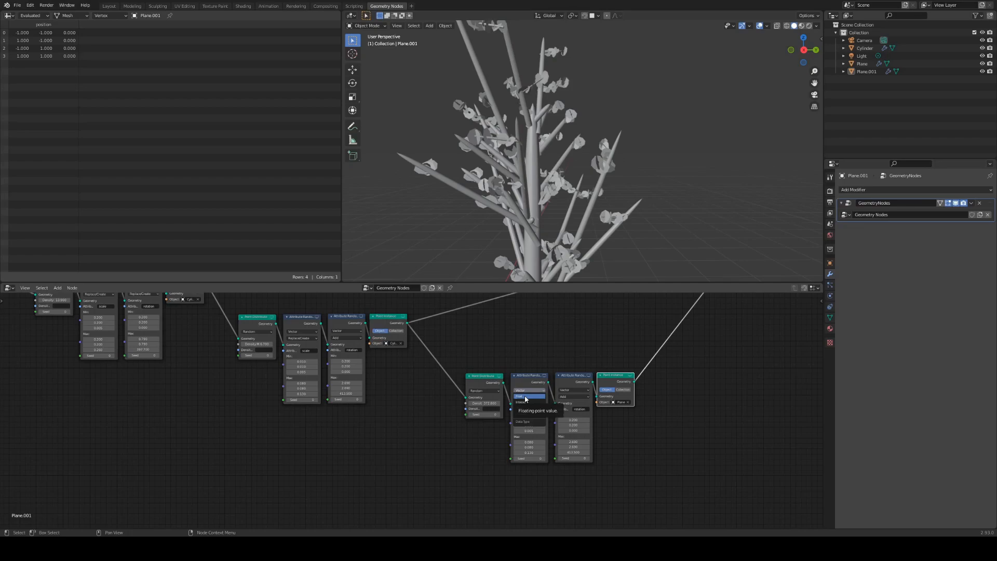
click(525, 399)
scroll(584, 176, down, 5)
middle_drag(584, 176, 601, 275)
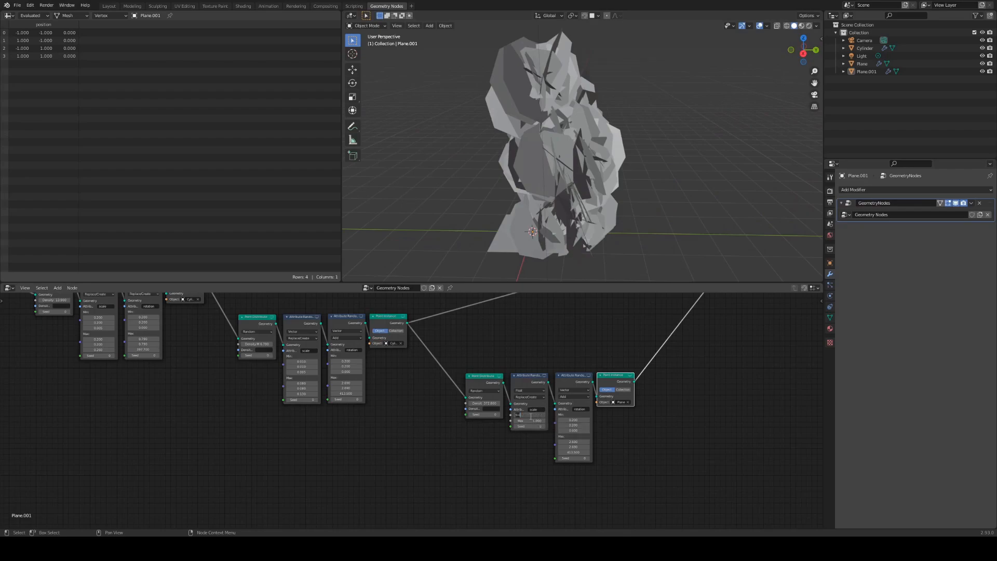
text(.1)
key(Return)
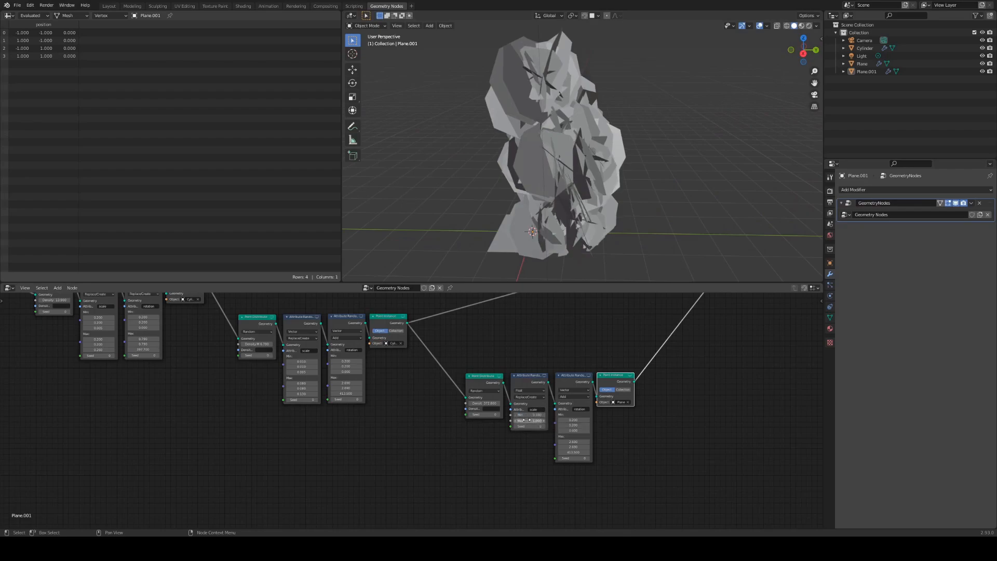
drag(532, 421, 481, 421)
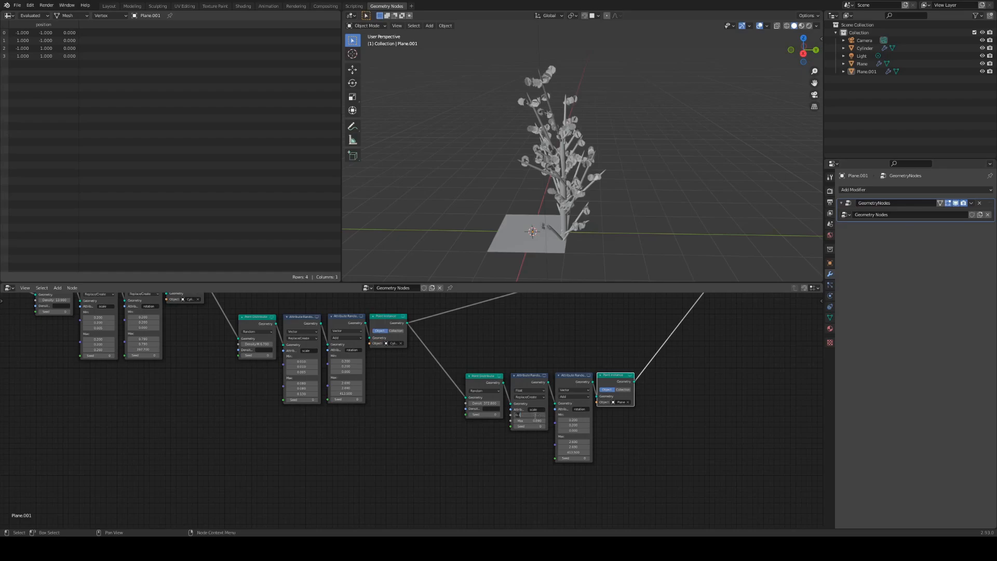
Set the leaf scale node's minimum to 0.05 and maximum to 0.15
click(535, 416)
text(0.05)
key(Return)
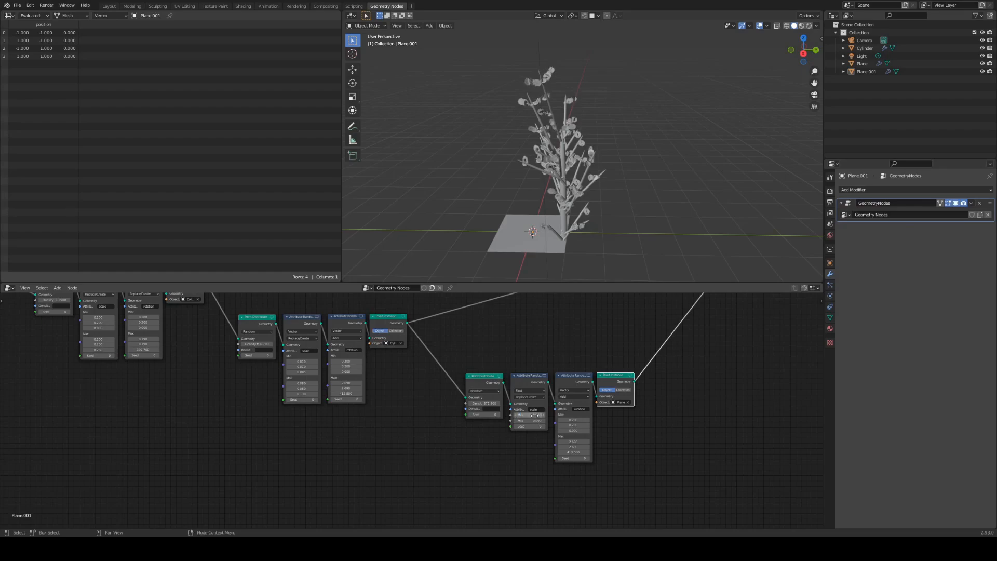
scroll(627, 171, up, 3)
middle_drag(650, 179, 623, 168)
drag(529, 420, 534, 420)
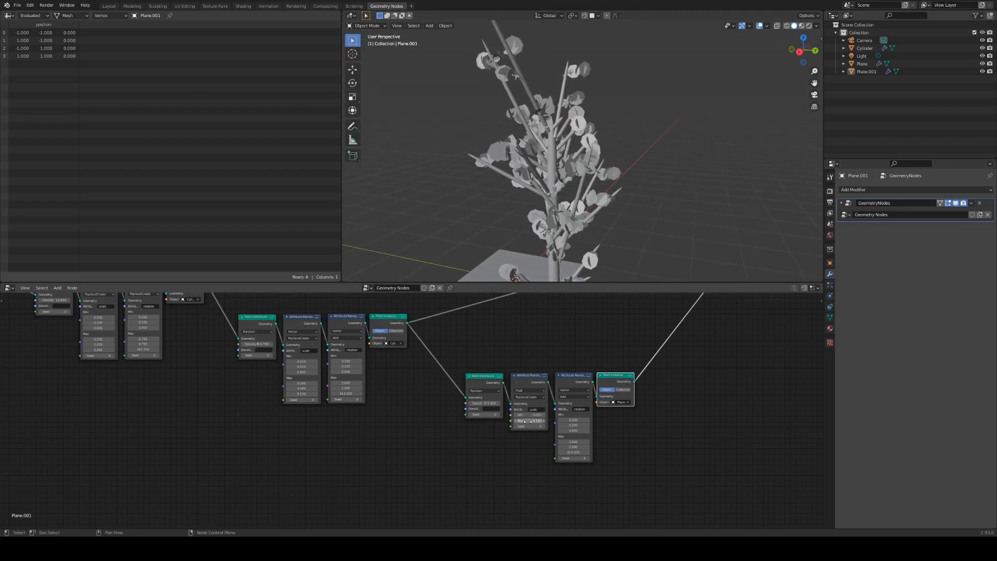
text(0.15)
key(Return)
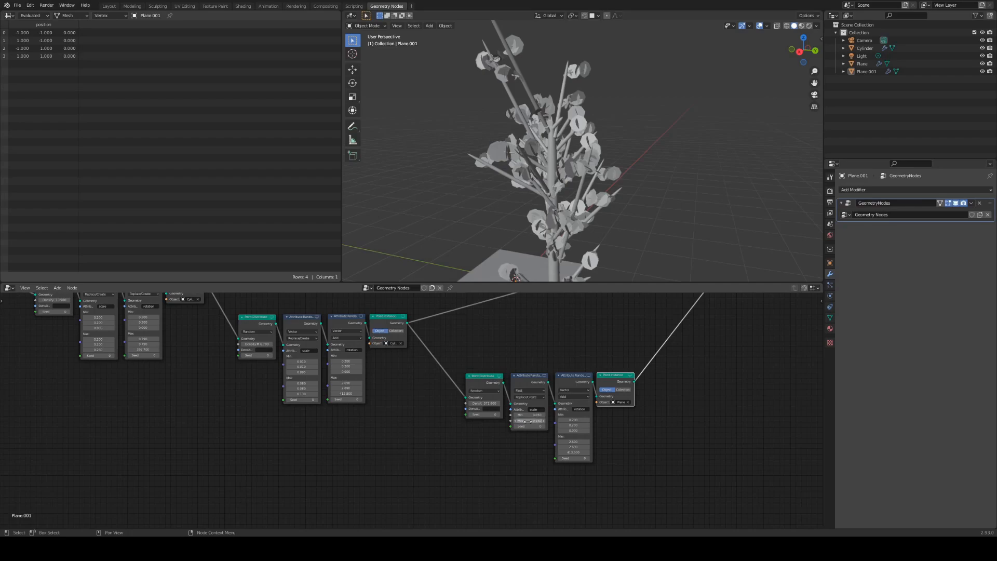
Raise the leaf rotation node's maximum X and Y values to randomize the leaves' orientation, and inspect the tree
middle_drag(692, 189, 670, 244)
mouse_move(573, 451)
mouse_down()
mouse_move(590, 452)
mouse_move(555, 446)
mouse_move(587, 441)
mouse_up()
middle_drag(722, 187, 691, 226)
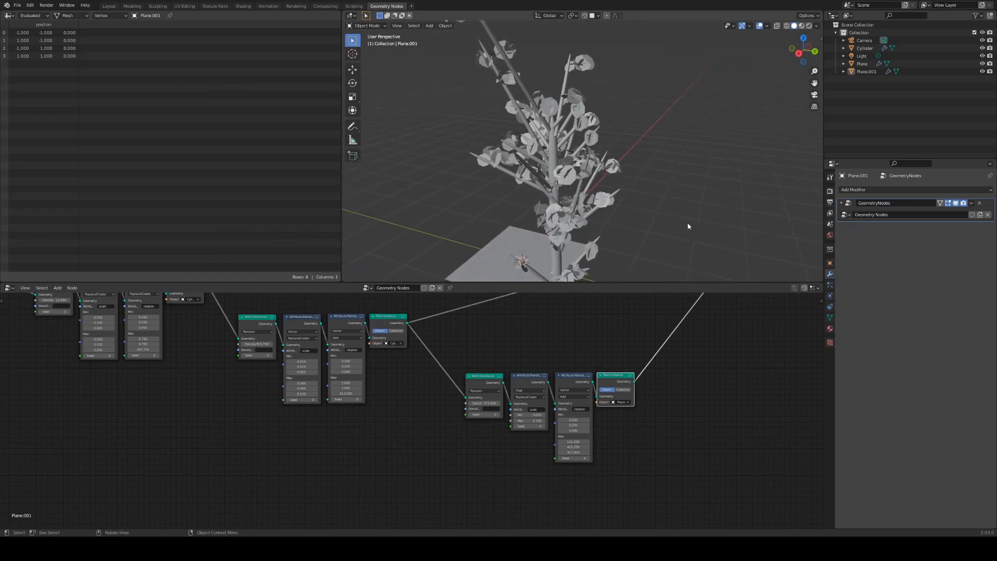
scroll(691, 226, down, 4)
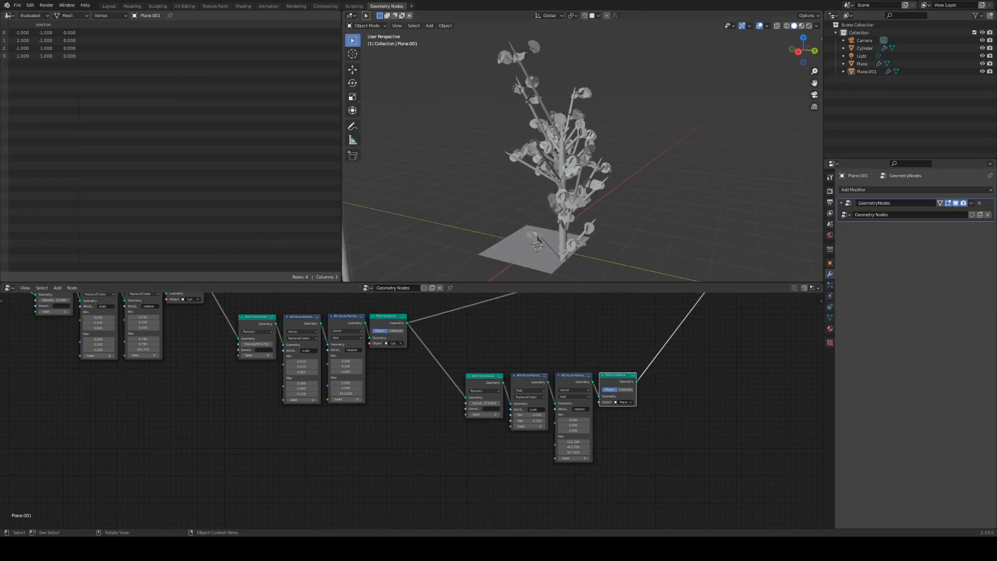
middle_drag(541, 58, 516, 185)
Raise Density Max on both the leaf-level and third-level Point Distribute nodes for denser foliage
scroll(357, 371, down, 5)
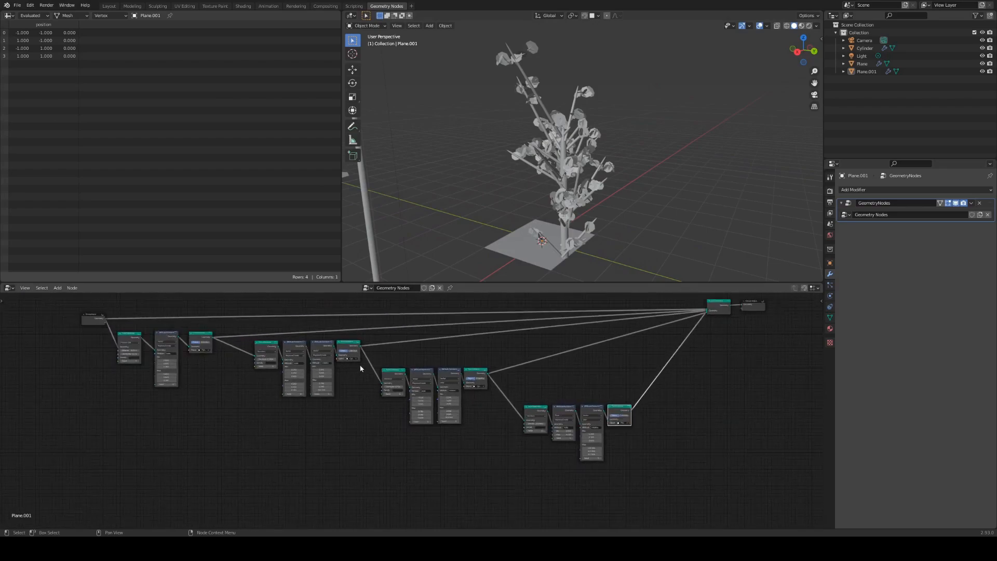
scroll(430, 381, up, 3)
middle_drag(600, 370, 602, 382)
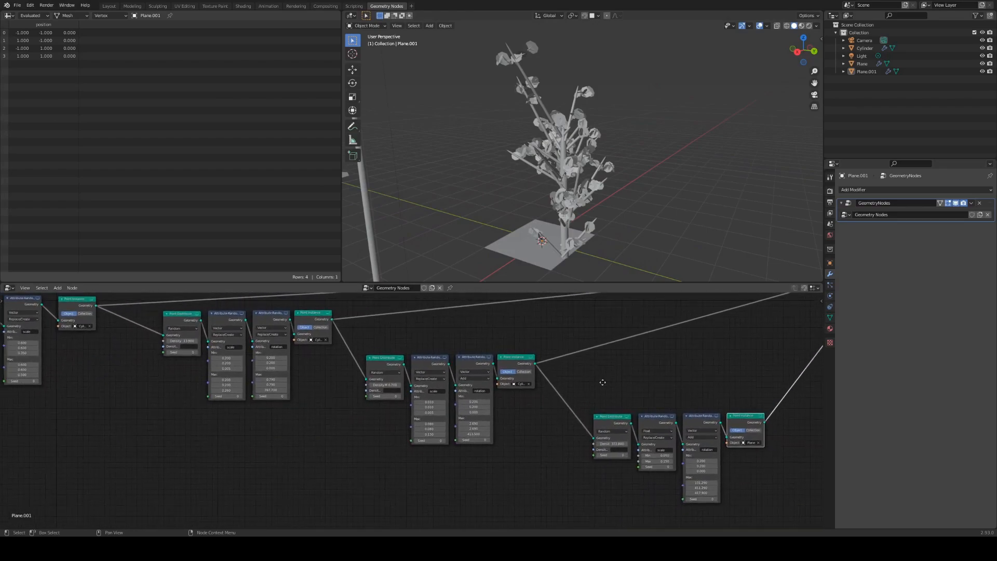
scroll(522, 421, up, 3)
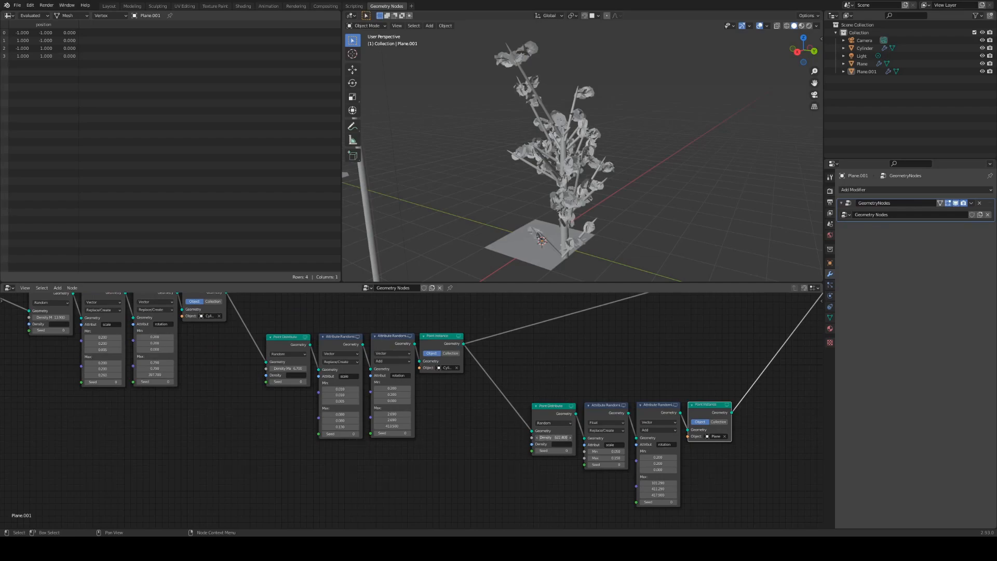
middle_drag(230, 393, 427, 427)
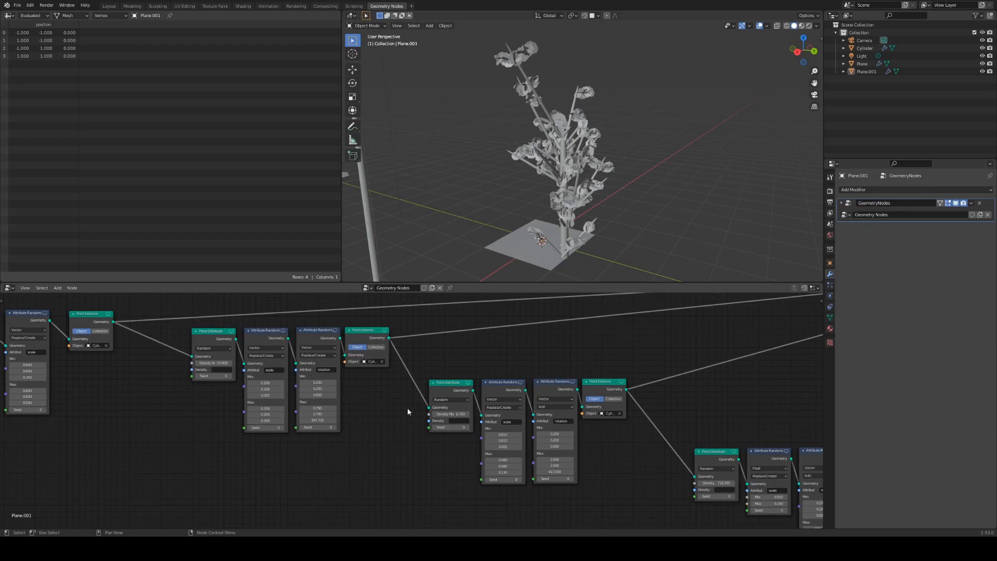
drag(447, 413, 467, 414)
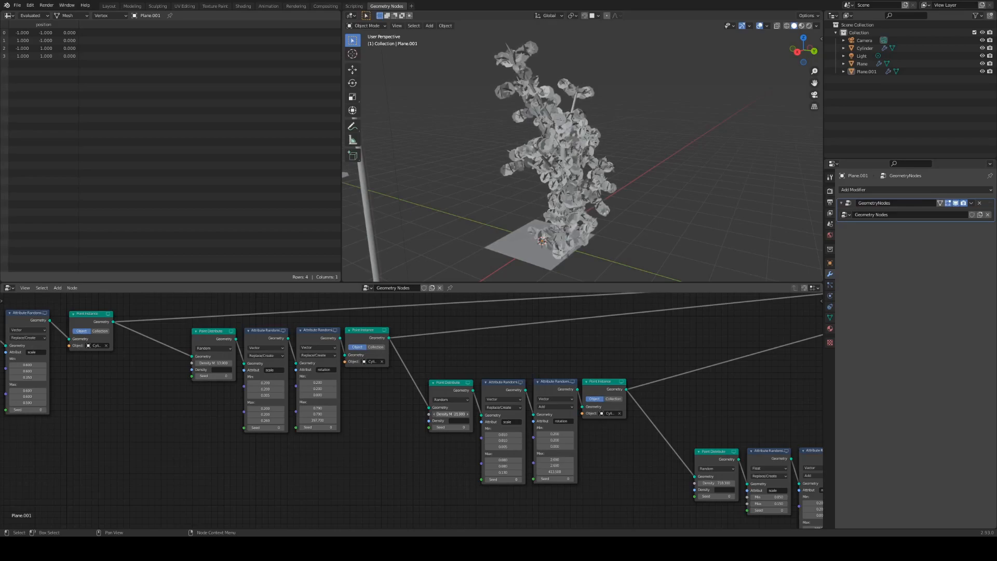
Examine the density and distribution of the leaves over the whole tree from different angles
middle_drag(636, 205, 667, 155)
scroll(606, 187, up, 3)
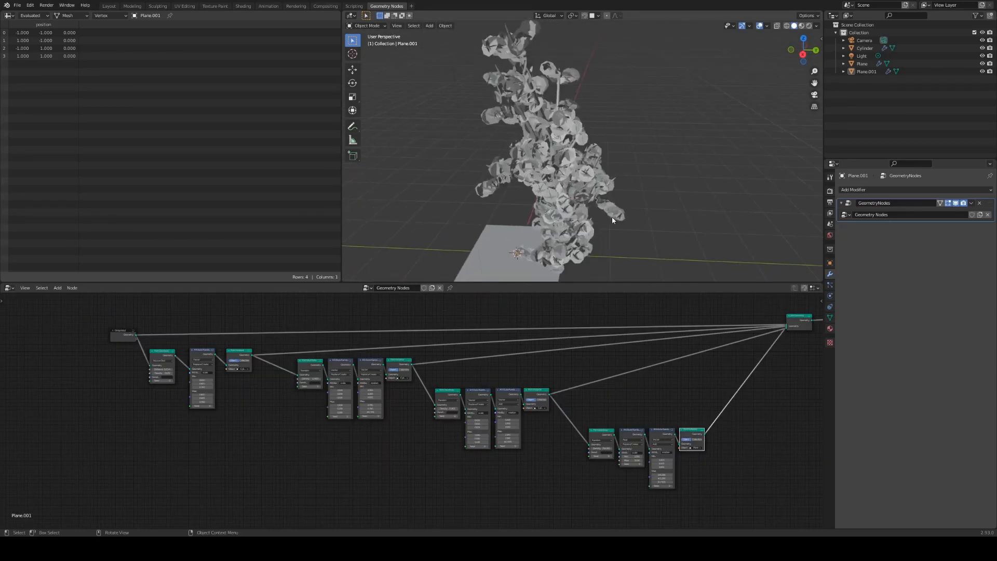
middle_drag(612, 216, 560, 202)
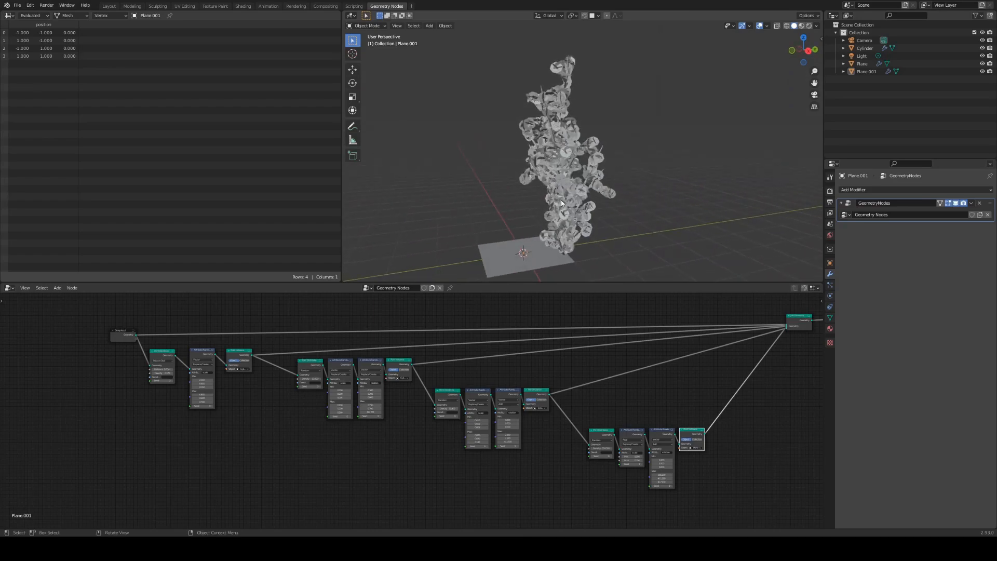
middle_drag(569, 149, 666, 201)
middle_drag(587, 148, 572, 178)
middle_drag(655, 135, 643, 151)
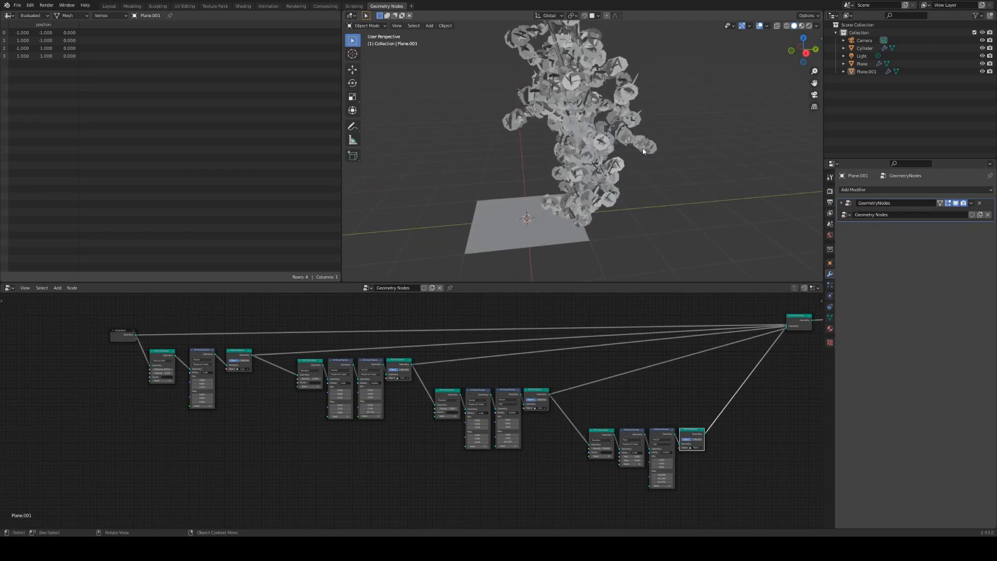
middle_drag(722, 129, 616, 184)
middle_drag(656, 151, 582, 209)
middle_drag(529, 236, 606, 198)
Scale the base plane up to about 3.19 times its size and apply the transform so more stems scatter over it
click(566, 177)
key(s)
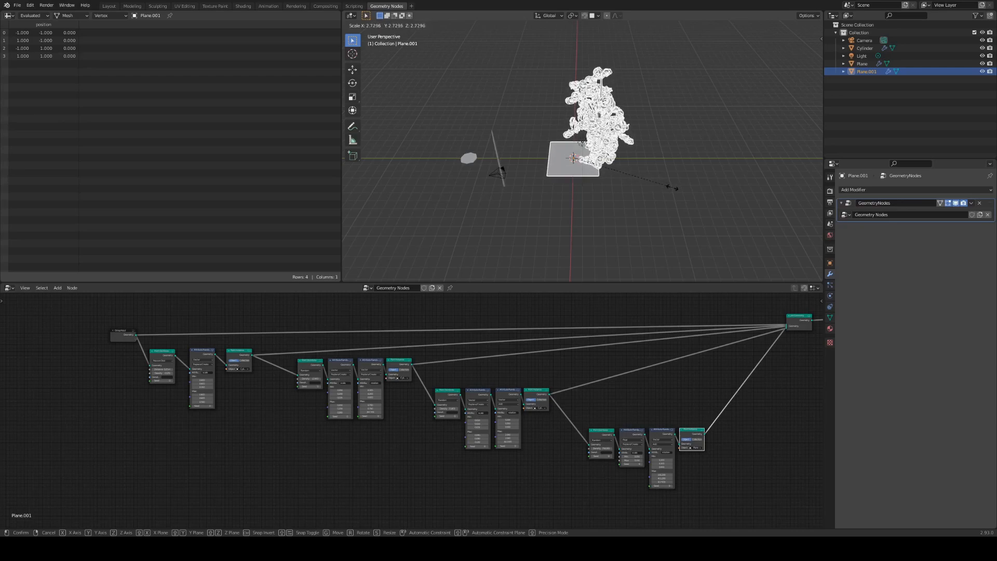
click(690, 194)
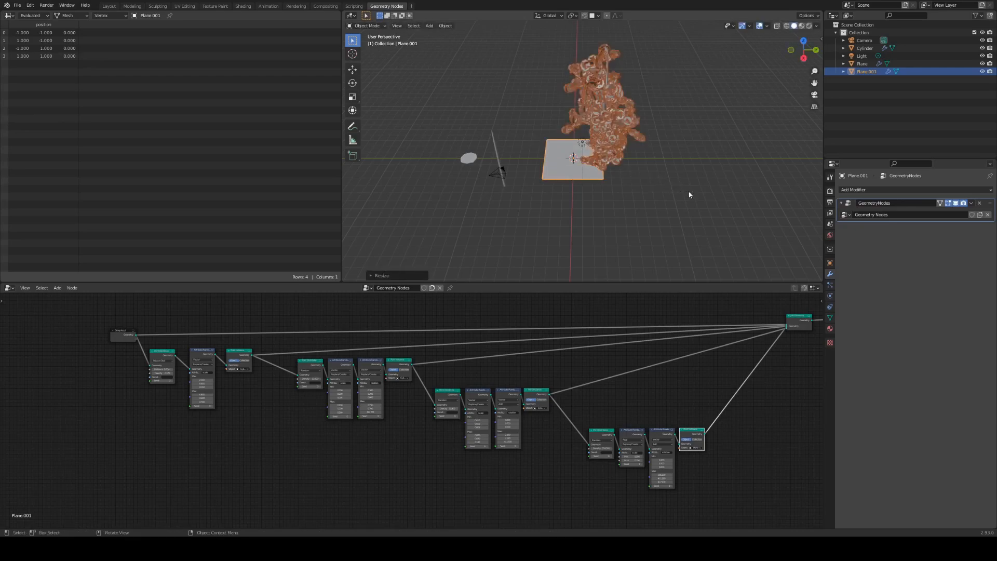
key(ctrl+a)
click(653, 195)
Examine the stems scattered over the enlarged plane from several angles, along with the first-level distribution nodes
middle_drag(650, 192, 592, 156)
scroll(167, 370, up, 5)
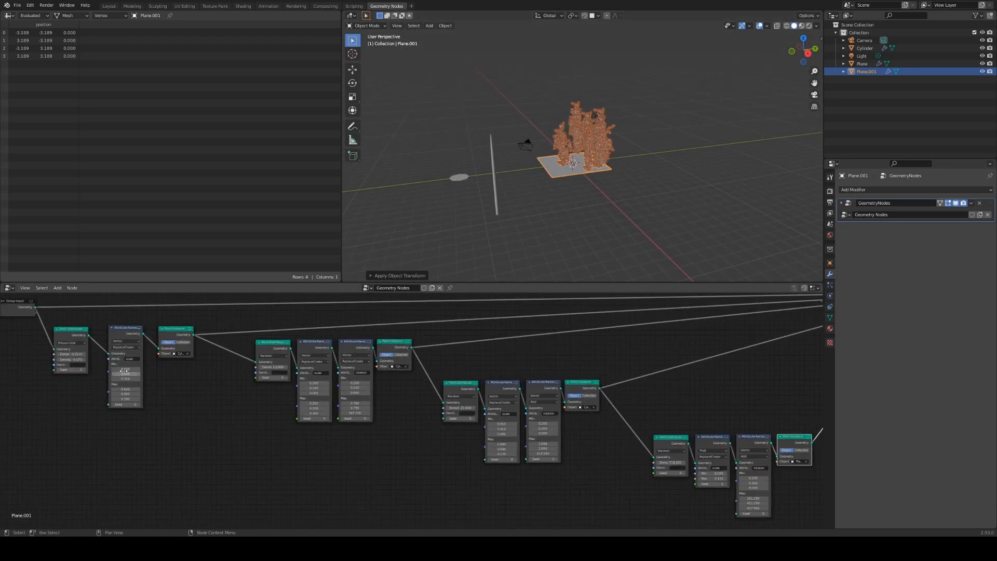
middle_drag(295, 411, 338, 406)
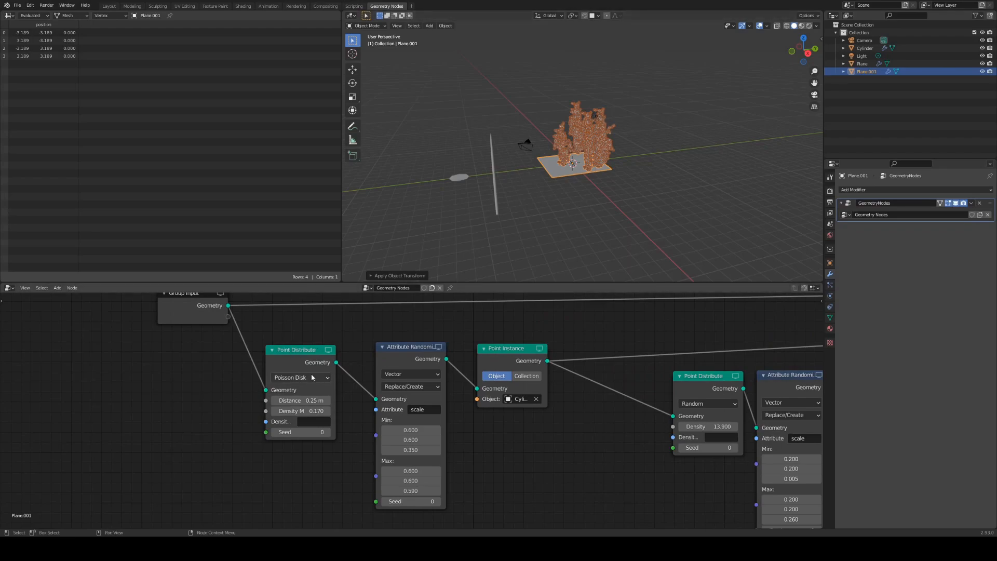
middle_drag(614, 187, 684, 141)
scroll(599, 204, up, 4)
click(742, 190)
middle_drag(734, 164, 580, 180)
Space out the first-level Attribute Randomize and Point Instance nodes slightly, and check the tree spacing from other angles
drag(400, 347, 410, 350)
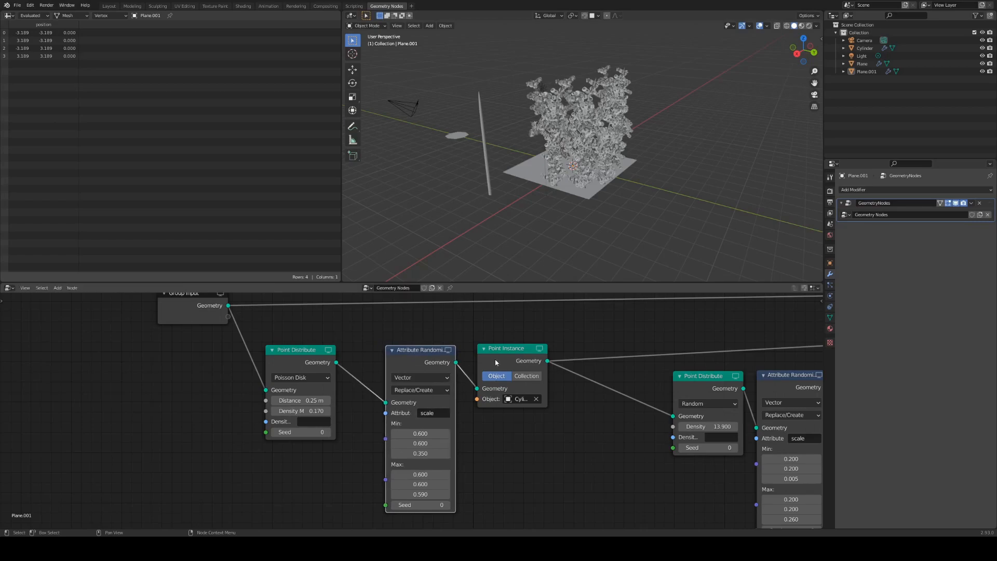
drag(496, 362, 509, 360)
middle_drag(597, 234, 544, 99)
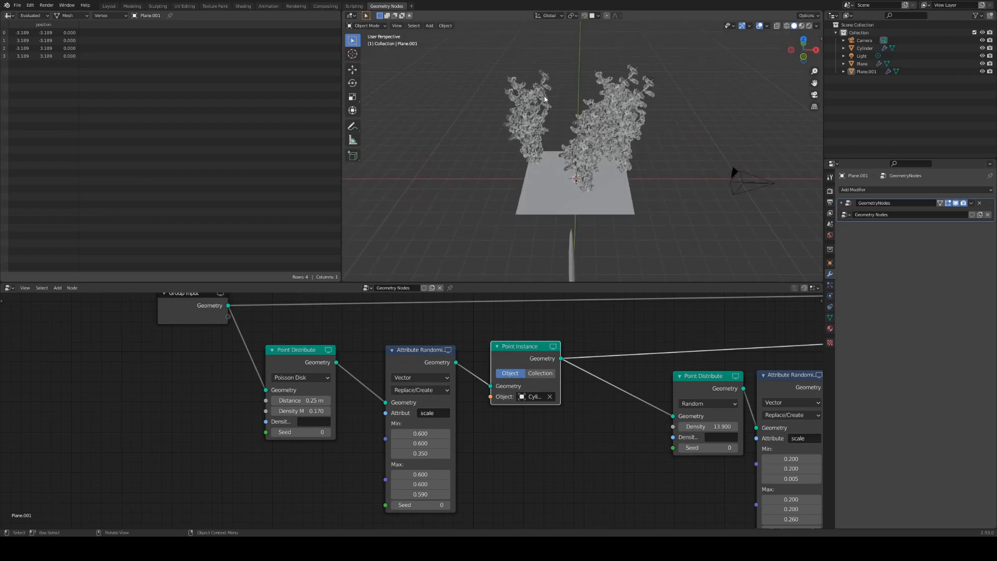
middle_drag(601, 143, 674, 141)
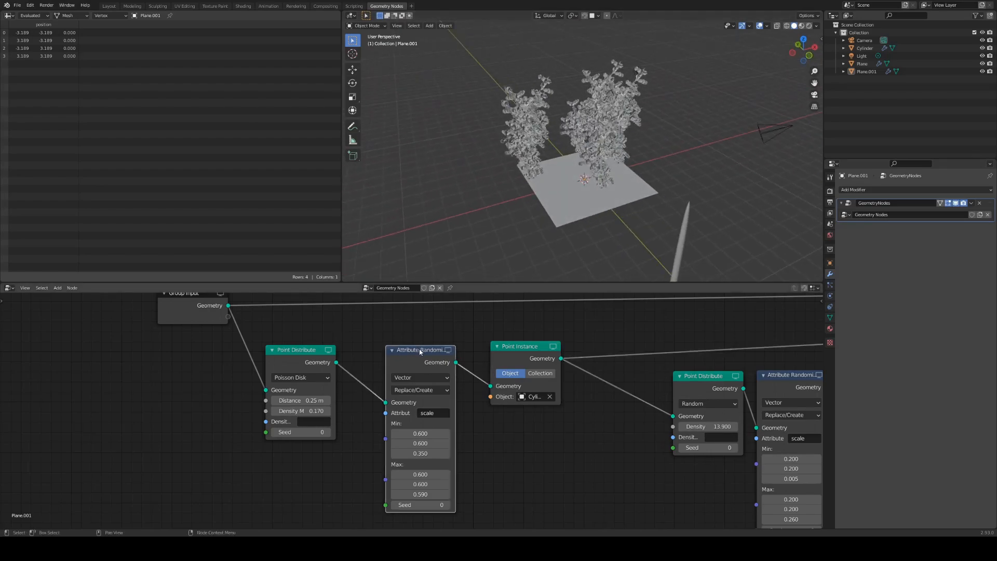
drag(419, 350, 426, 348)
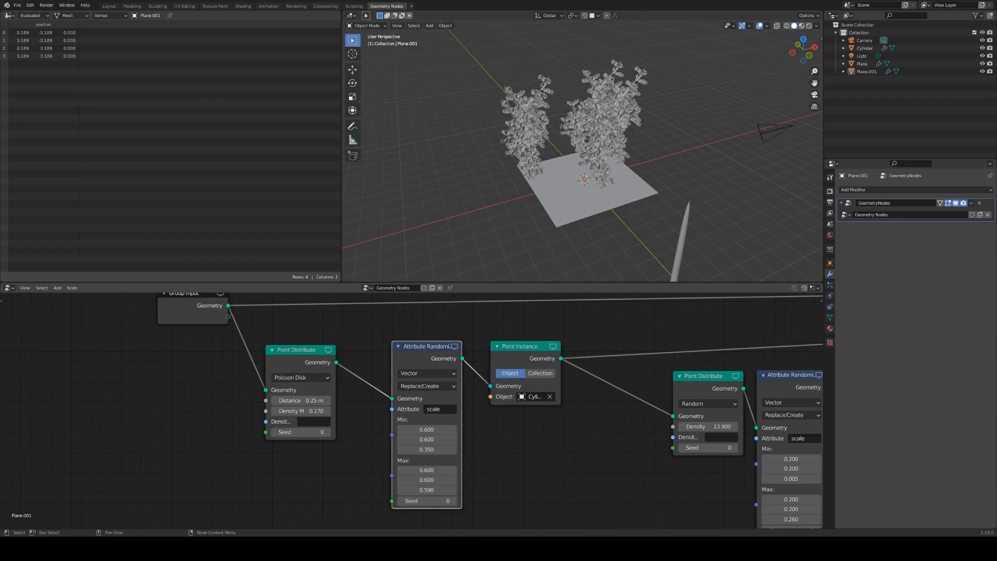
Open the list of nodes to add beside the first-level Point Instance node
middle_drag(712, 141, 652, 131)
scroll(502, 398, down, 1)
middle_drag(502, 398, 485, 373)
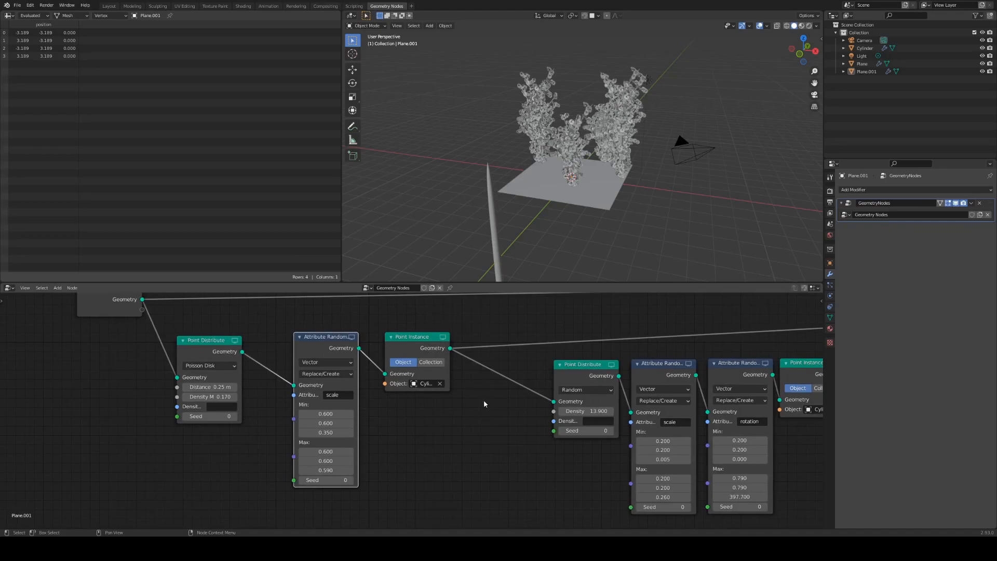
key(shift+a)
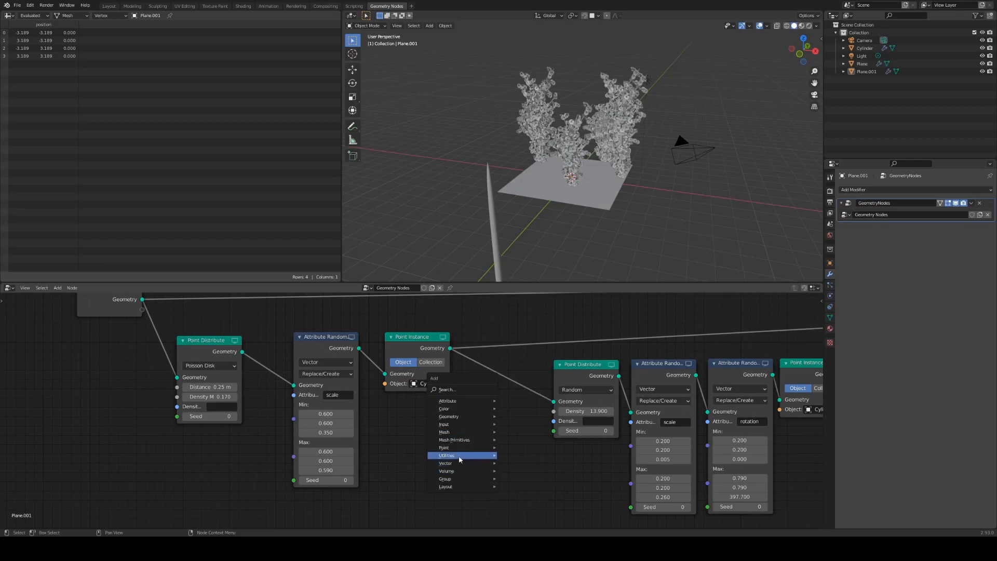
Insert an Attribute Randomize node between the first Point Instance and the second Point Distribute, targeting the rotation attribute
mouse_move(474, 402)
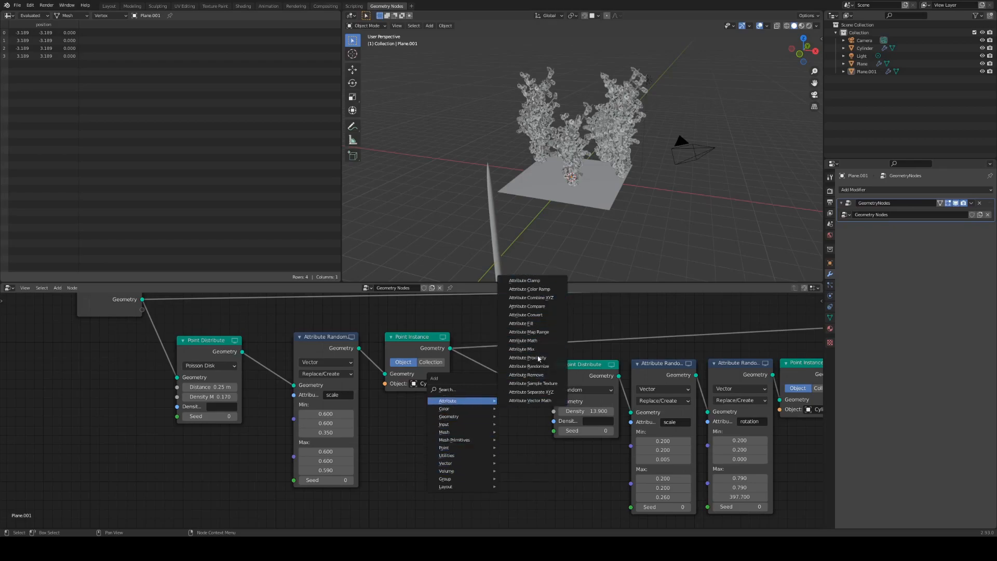
click(537, 367)
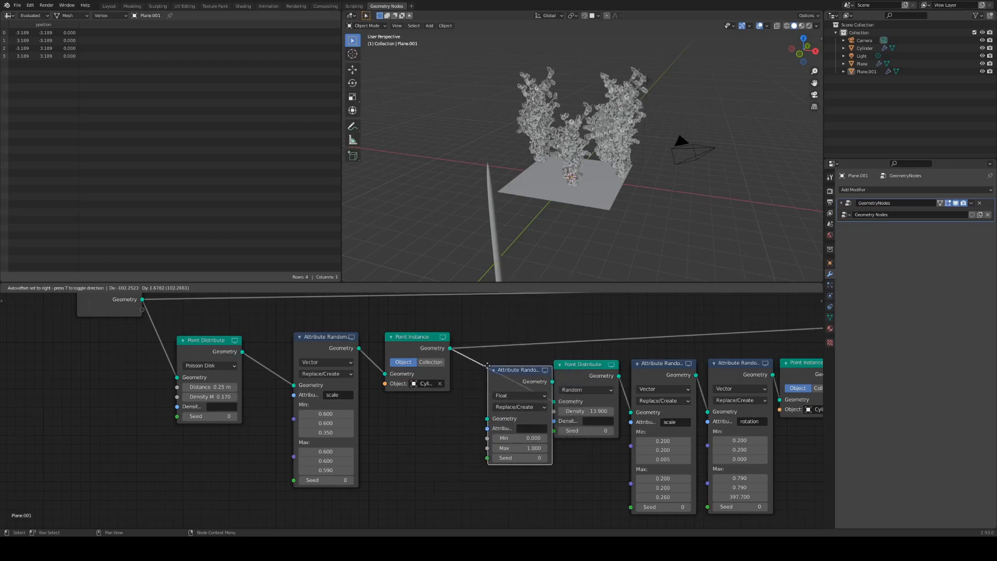
click(488, 366)
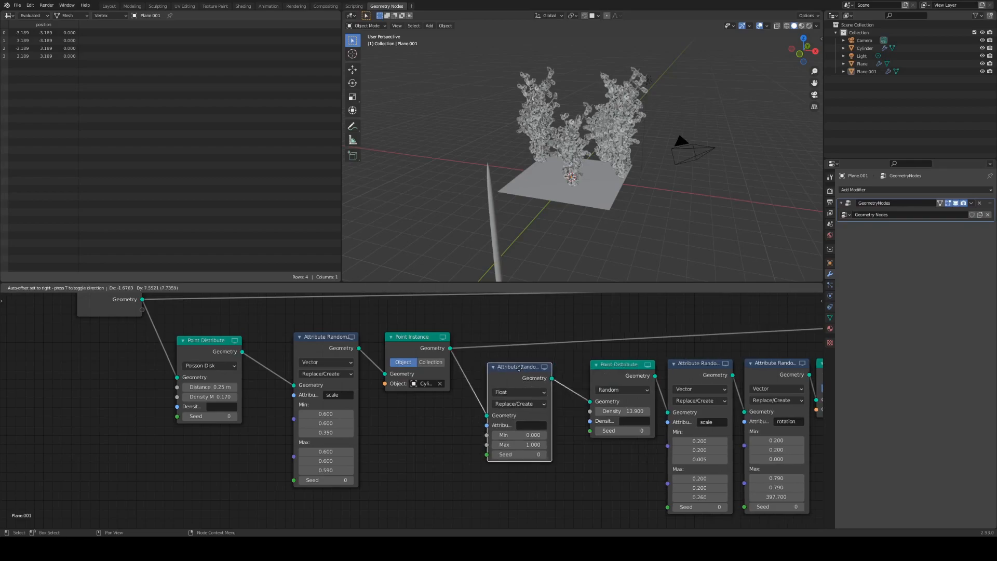
click(527, 425)
text(rotation)
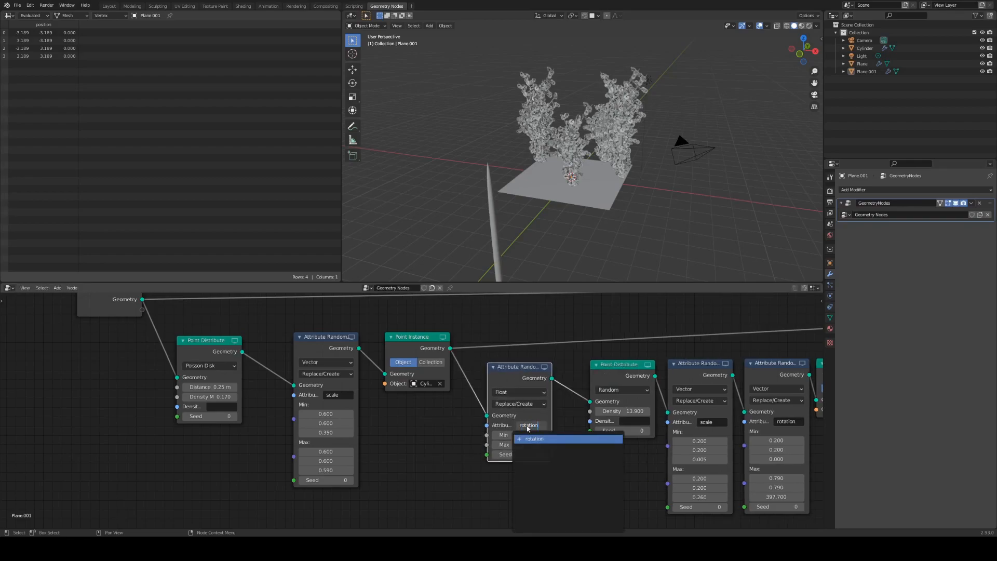
key(Return)
Try a maximum of 3 on the new rotation Attribute Randomize node and check the plants' response
middle_drag(635, 207, 704, 223)
drag(521, 444, 539, 445)
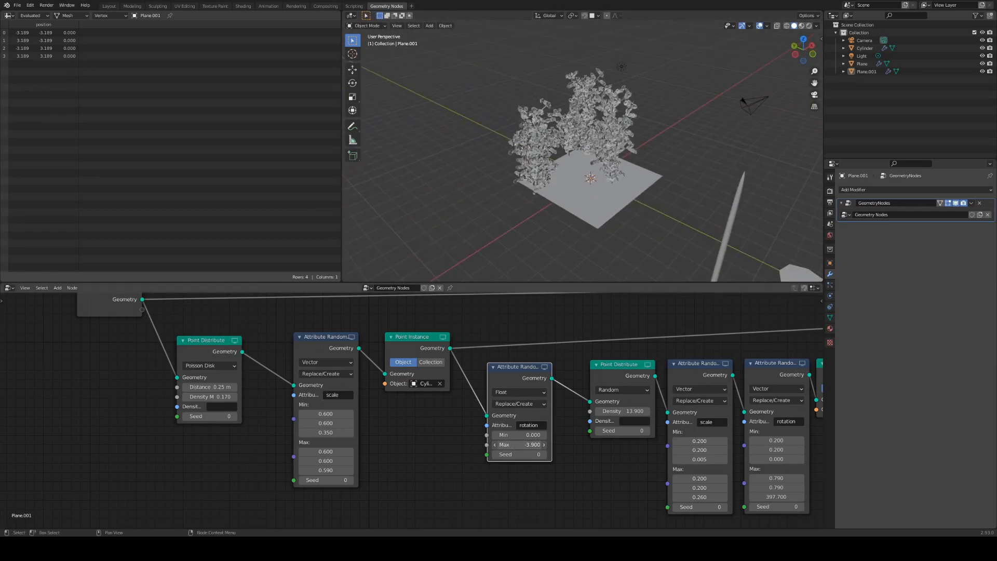
drag(522, 445, 542, 444)
scroll(677, 175, up, 3)
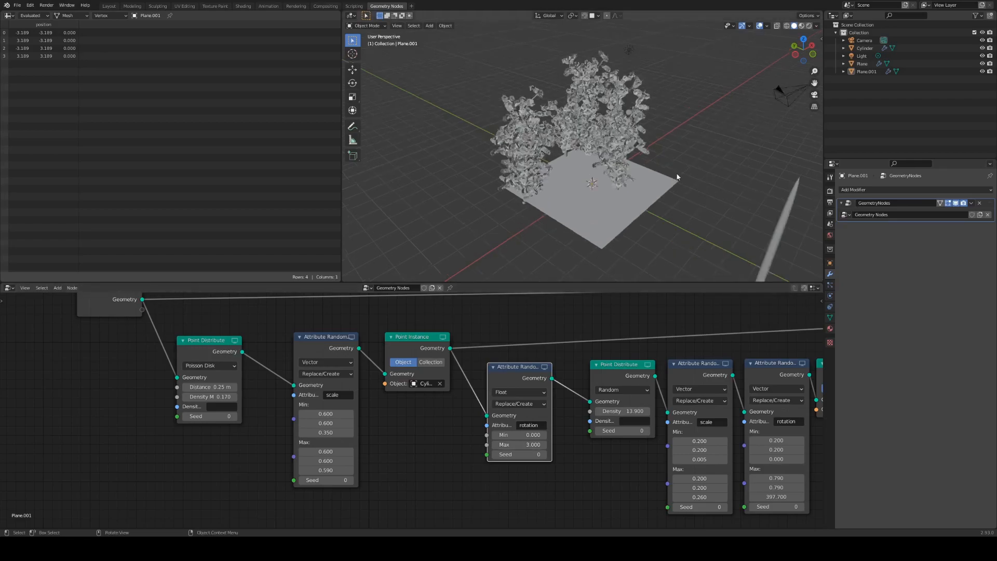
middle_drag(687, 173, 707, 167)
scroll(696, 160, down, 3)
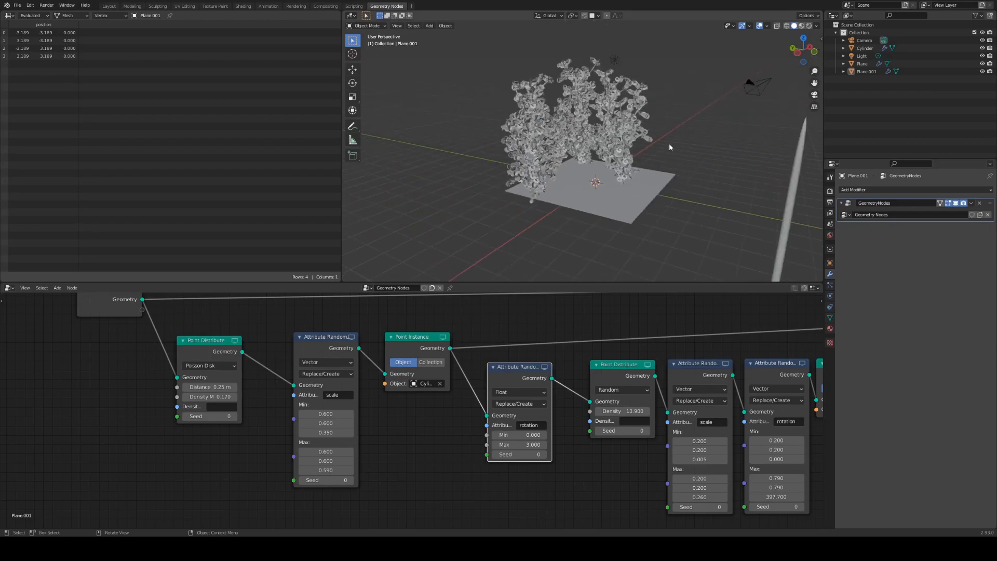
Set the new rotation randomizer's Max to 1 and move the node slightly closer to the second Point Distribute
click(520, 445)
text(1)
key(Return)
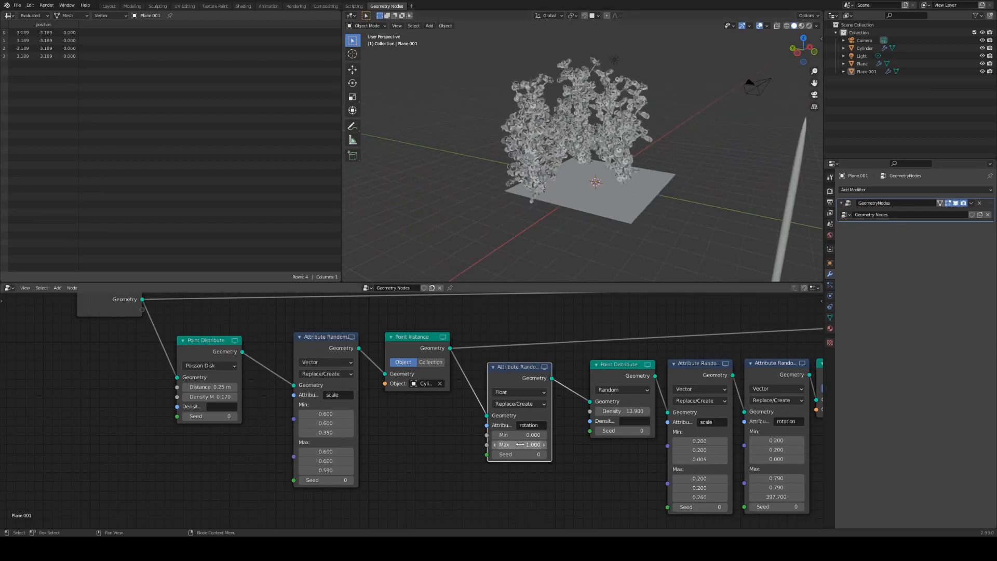
drag(516, 369, 528, 367)
Inspect the shape and orientation of the instanced plants on the plane from several angles and distances
middle_drag(580, 165, 594, 236)
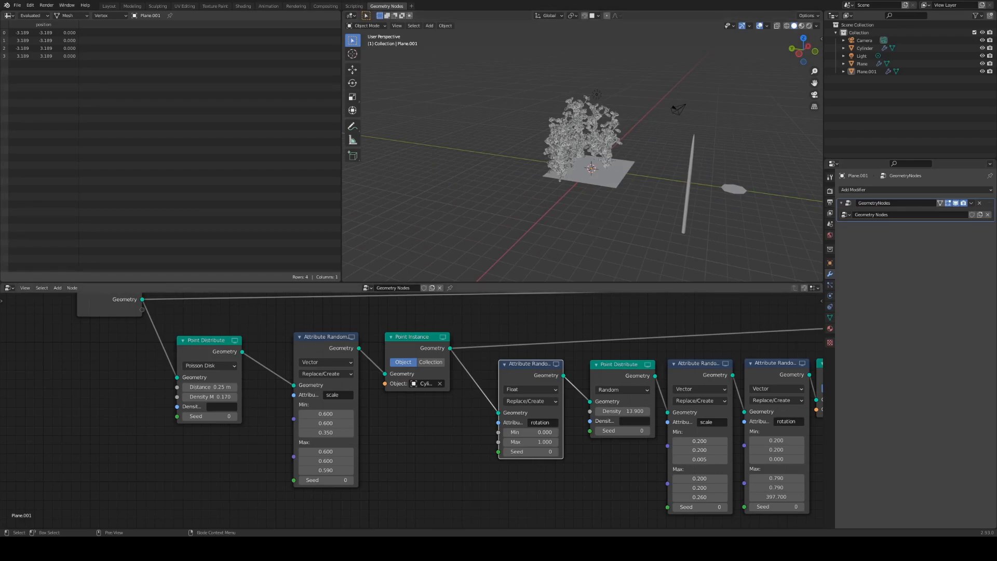
middle_drag(606, 133, 479, 160)
scroll(626, 154, up, 5)
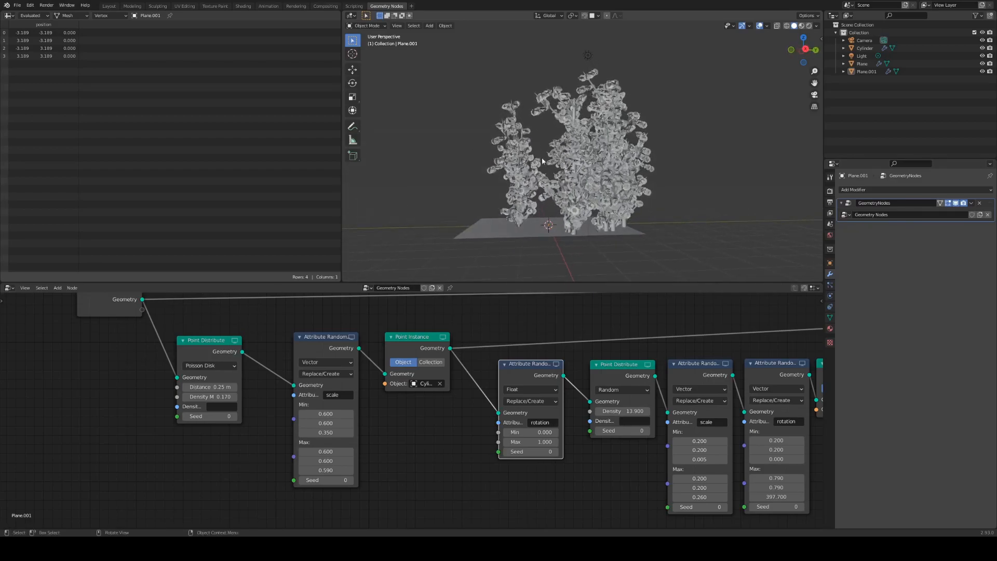
middle_drag(704, 167, 618, 162)
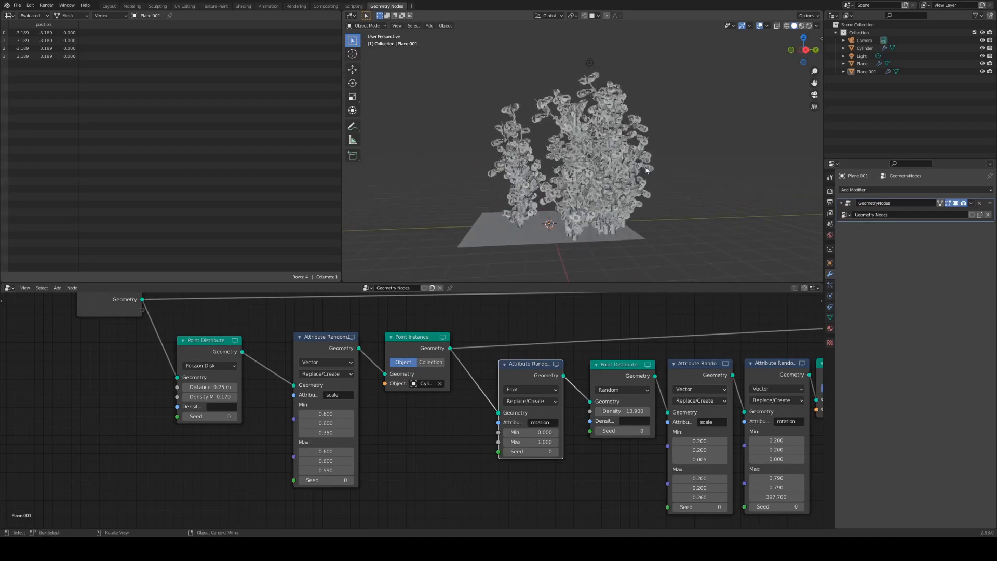
middle_drag(651, 167, 603, 170)
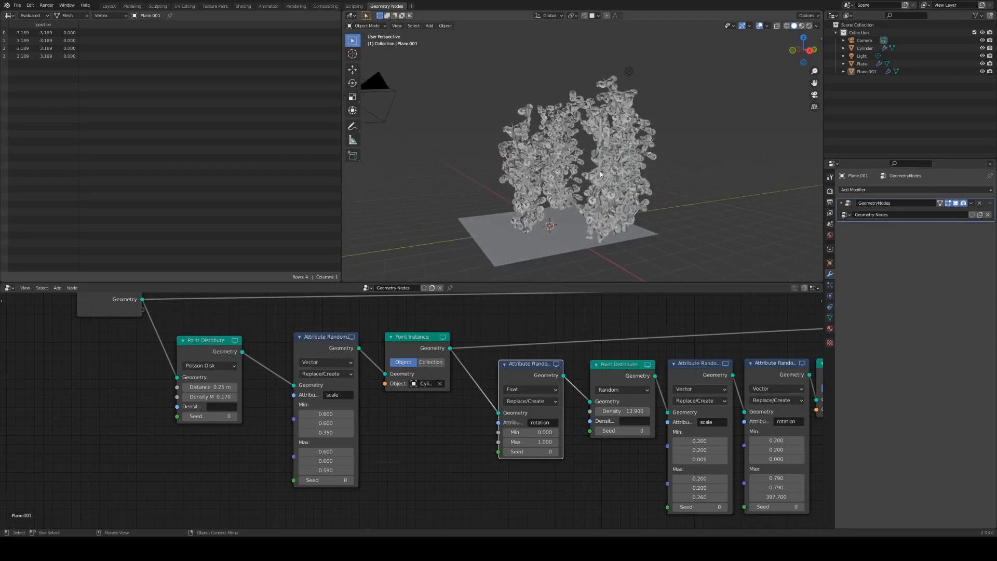
middle_drag(633, 114, 614, 141)
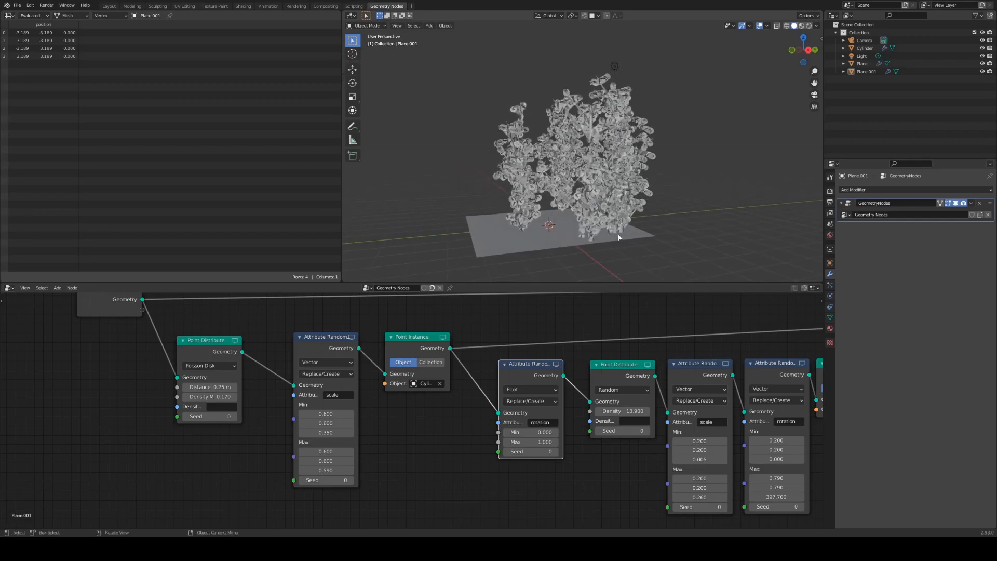
mouse_move(650, 195)
middle_down()
mouse_move(586, 205)
mouse_move(678, 170)
mouse_move(665, 189)
middle_up()
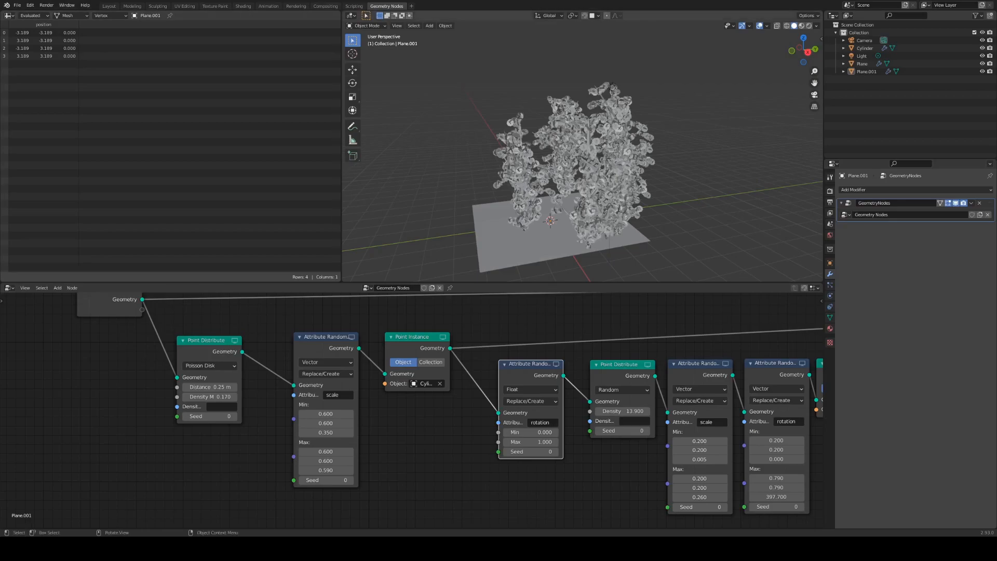
scroll(648, 193, down, 3)
mouse_move(648, 193)
middle_down()
mouse_move(638, 233)
mouse_move(636, 189)
mouse_move(638, 198)
middle_up()
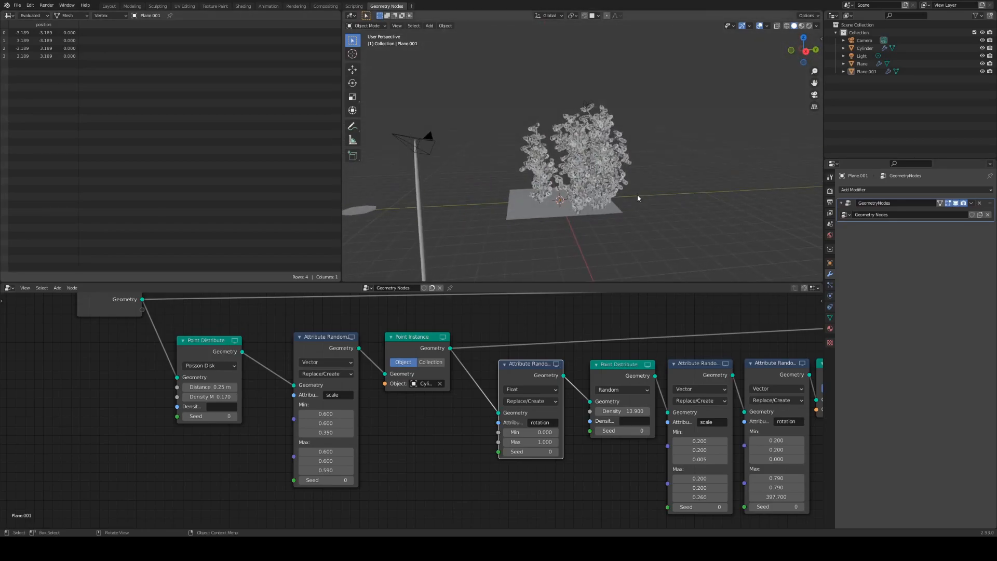
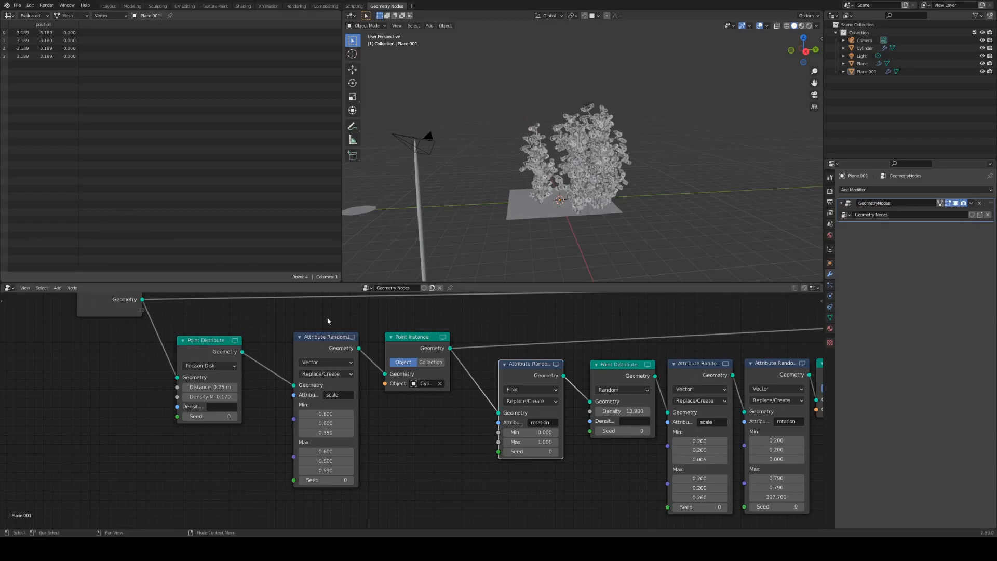
Add a Point Translate node in the empty area above the main node chain, near the Group Input
scroll(416, 395, down, 3)
middle_drag(341, 318, 329, 390)
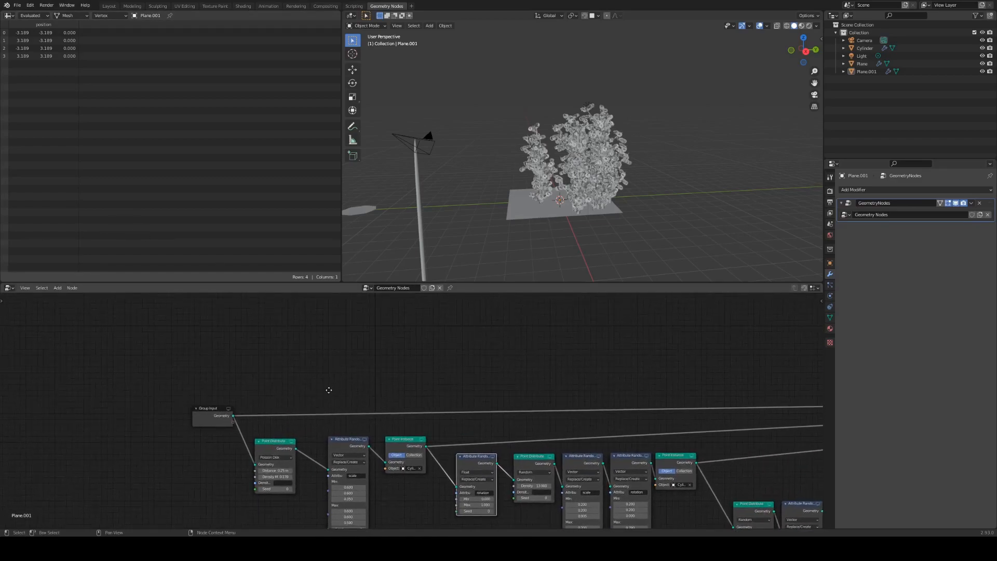
click(539, 216)
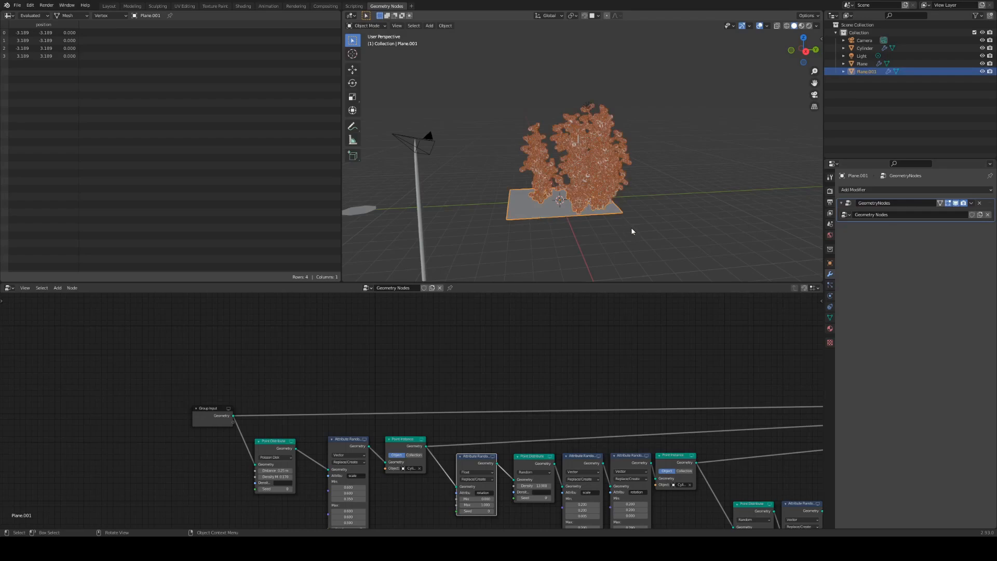
click(665, 223)
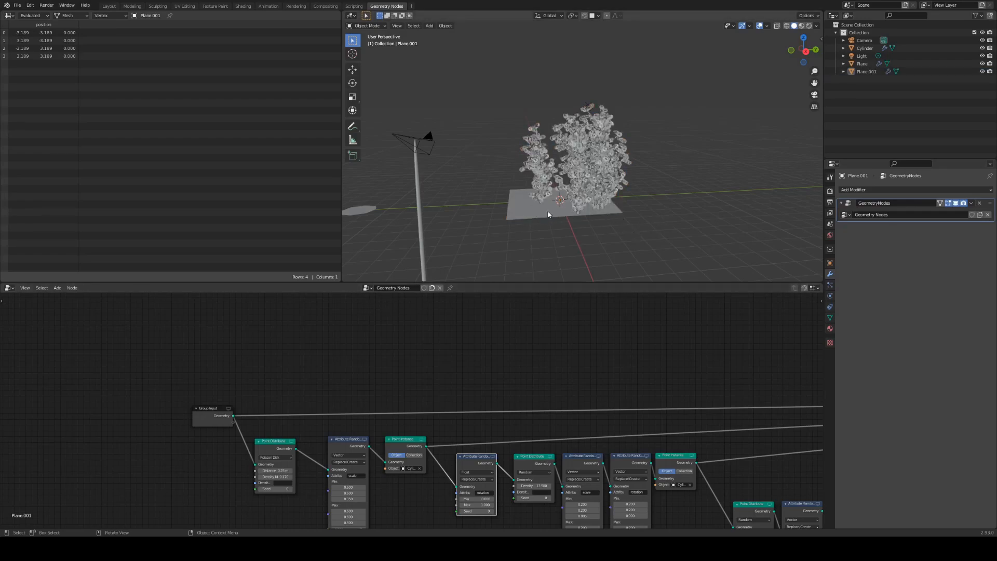
scroll(618, 311, down, 2)
scroll(577, 359, up, 1)
scroll(576, 358, up, 2)
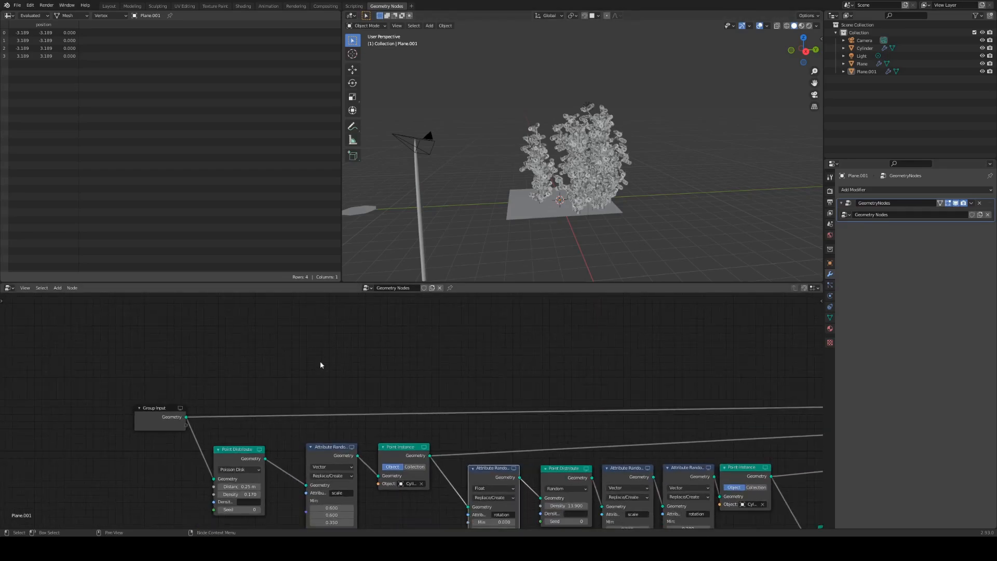
key(shift+a)
mouse_move(338, 358)
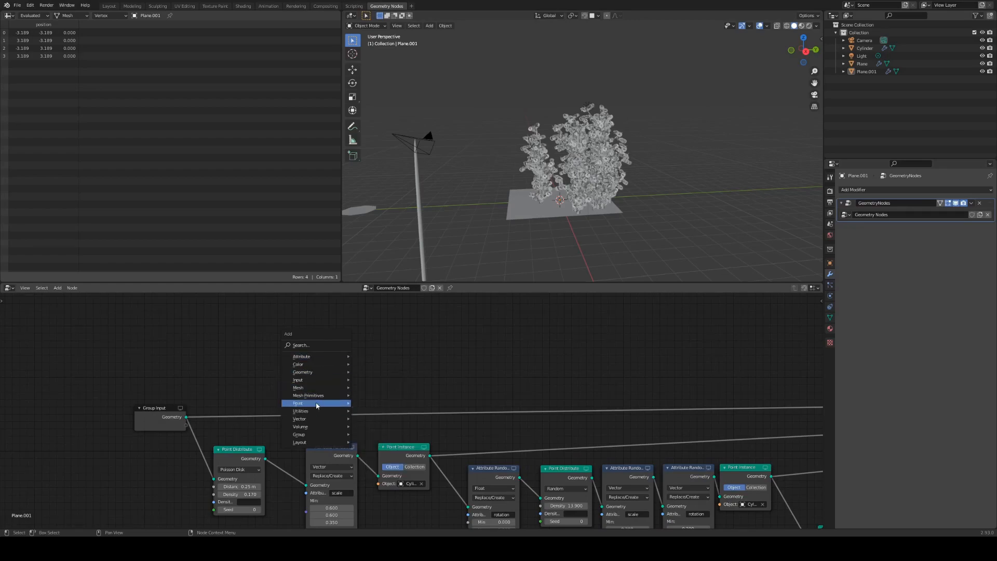
mouse_move(318, 403)
click(377, 454)
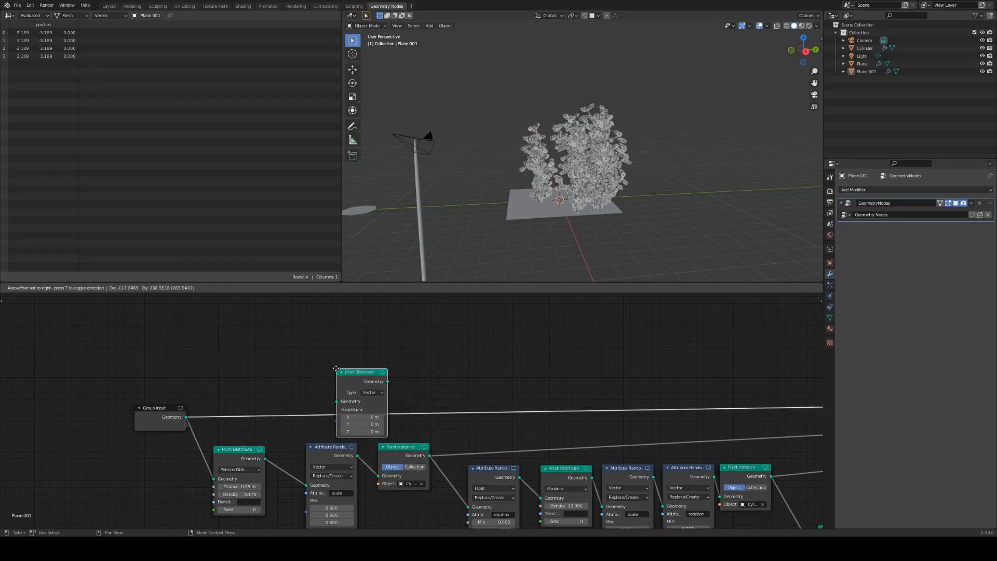
click(326, 321)
Feed the Group Input geometry into Point Translate and link its output to the final Join Geometry node
drag(154, 408, 295, 350)
scroll(298, 410, down, 6)
middle_drag(548, 370, 337, 349)
scroll(434, 344, down, 5)
middle_drag(482, 340, 436, 348)
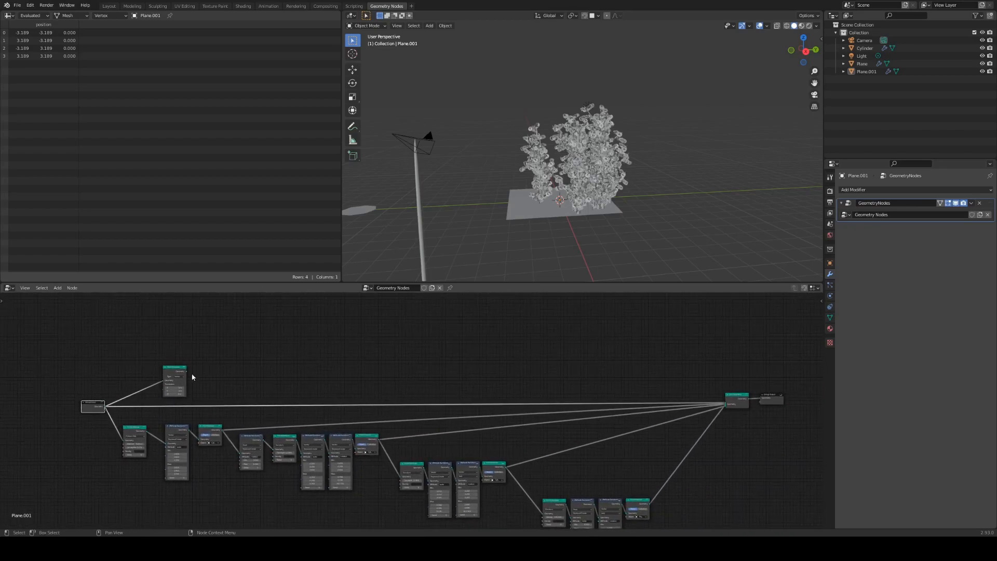
drag(185, 369, 726, 405)
Set the Point Translate node's Z translation to 2.5 m to raise the plane's copy
scroll(296, 352, up, 2)
middle_drag(118, 380, 406, 383)
scroll(409, 378, up, 3)
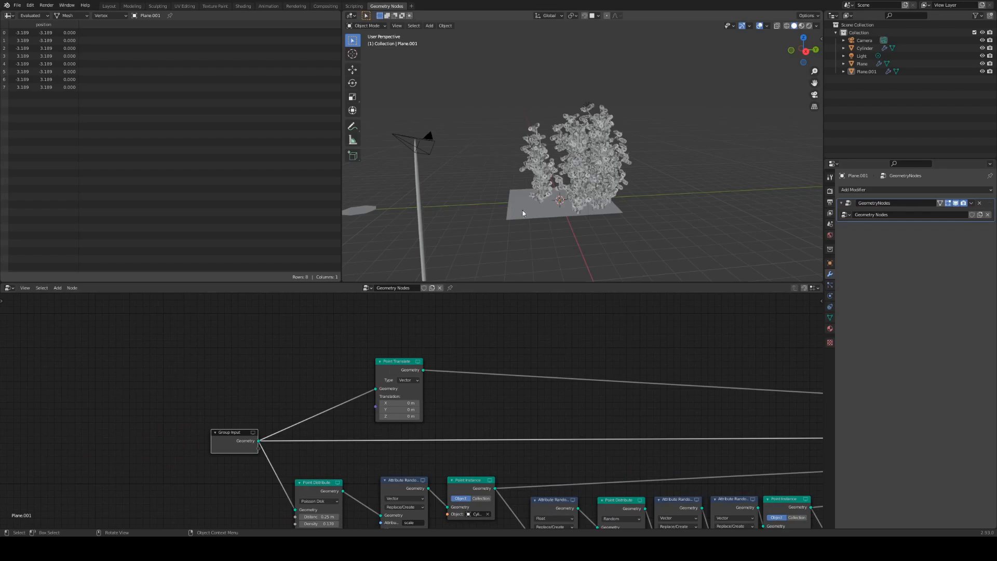
scroll(460, 362, up, 2)
scroll(415, 405, up, 1)
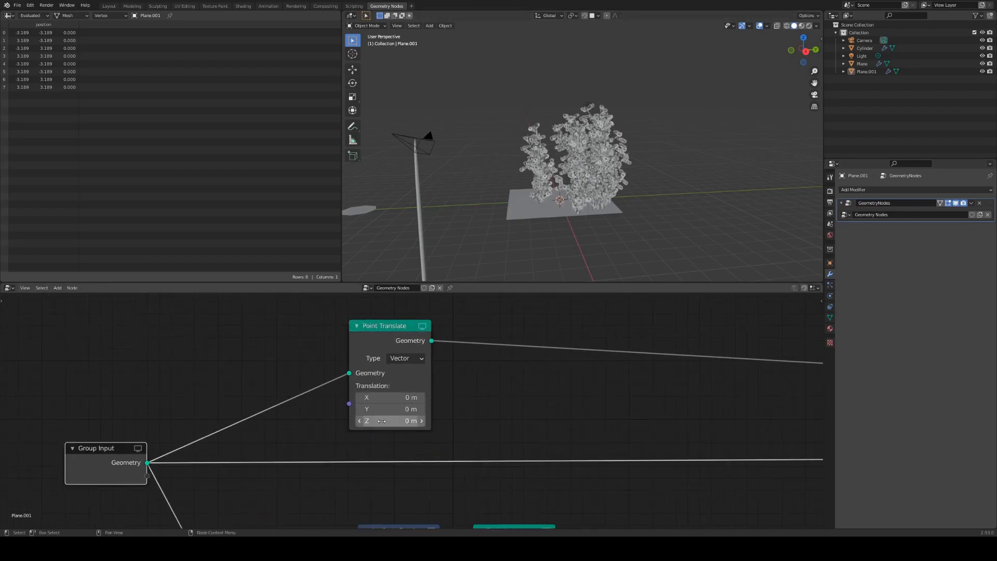
drag(394, 421, 436, 421)
scroll(625, 210, up, 5)
mouse_move(625, 211)
middle_down()
mouse_move(638, 205)
mouse_move(627, 204)
middle_up()
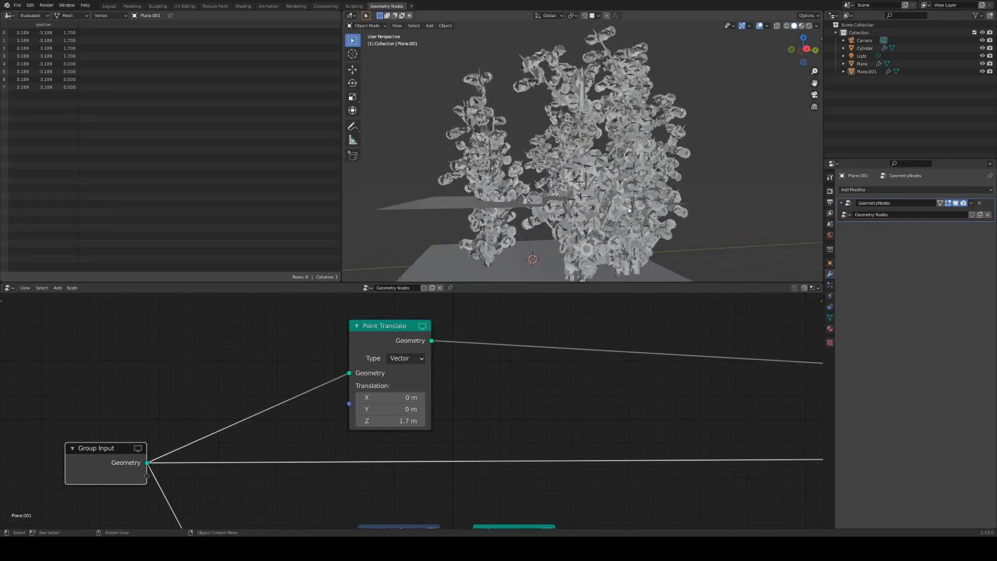
scroll(628, 203, down, 1)
drag(395, 421, 418, 420)
click(399, 420)
text(2.5)
key(Return)
Spread the second node group apart, opening a gap between its Point Distribute and scale Attribute Randomize nodes
middle_drag(669, 187, 597, 156)
scroll(521, 446, down, 5)
drag(371, 464, 529, 365)
middle_drag(526, 442, 488, 445)
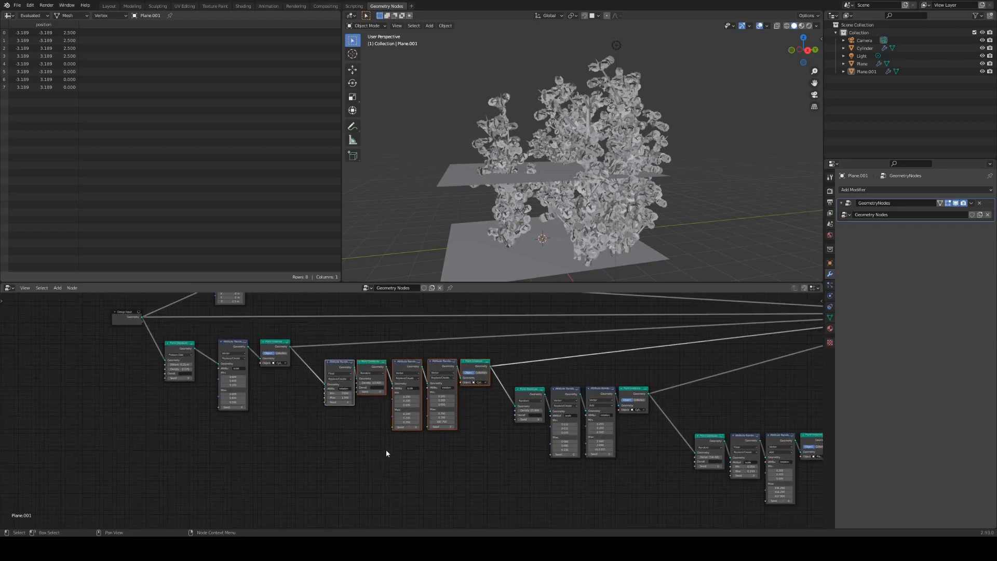
scroll(385, 449, up, 3)
click(339, 461)
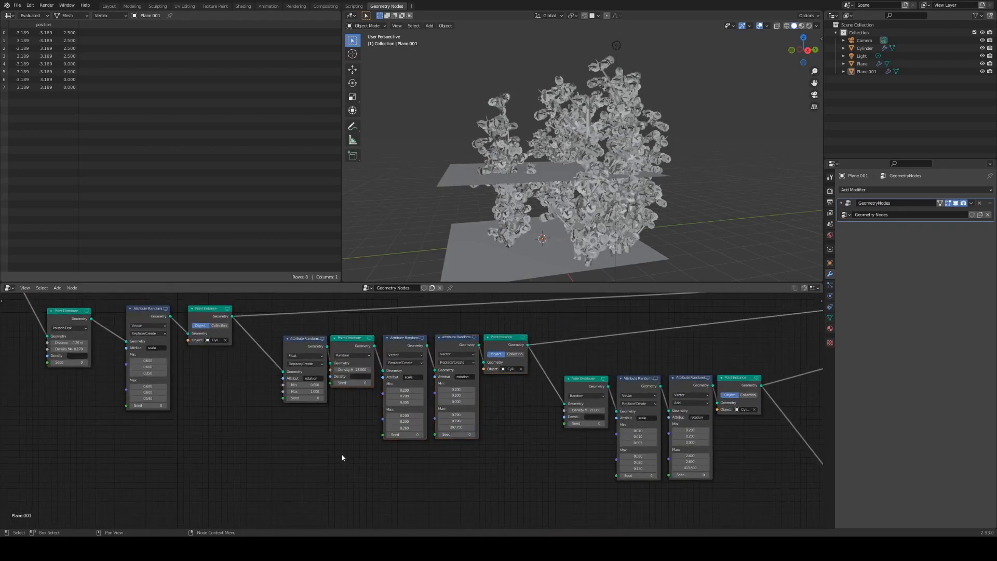
drag(300, 326, 359, 394)
drag(364, 340, 336, 340)
drag(394, 322, 524, 336)
Insert an Attribute Separate XYZ node into the gap between the second Point Distribute and the scale randomizer
key(shift+a)
mouse_move(244, 414)
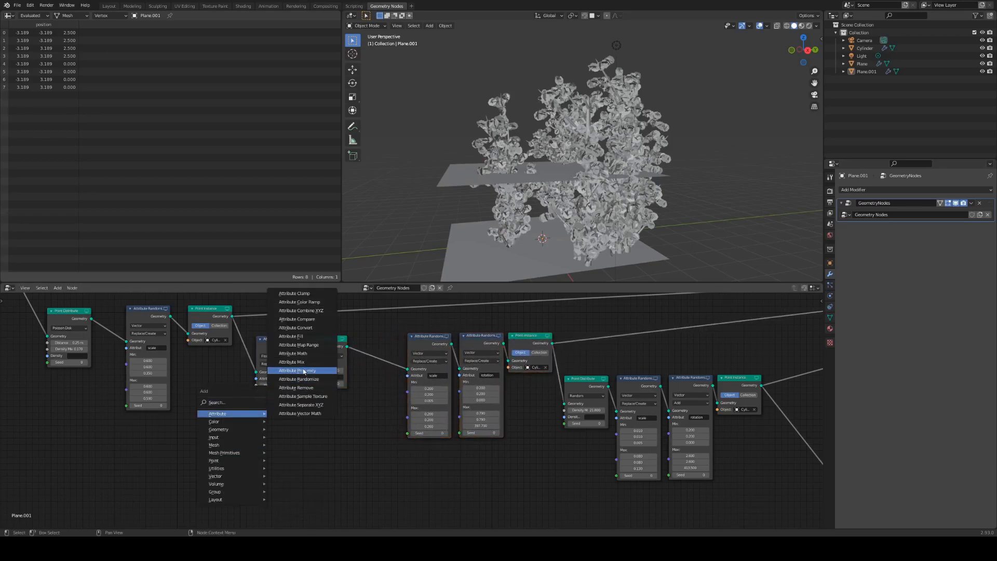
click(306, 405)
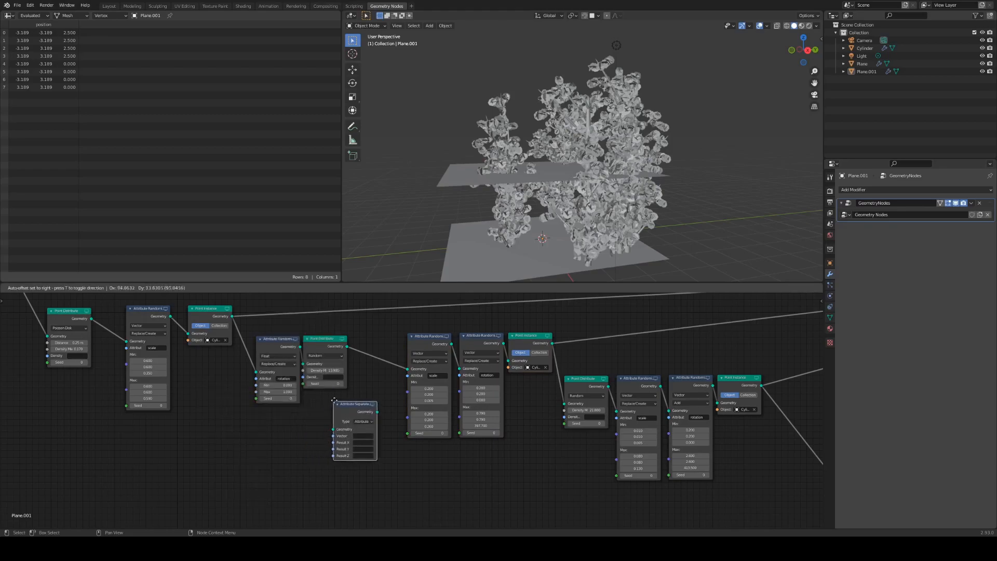
click(366, 345)
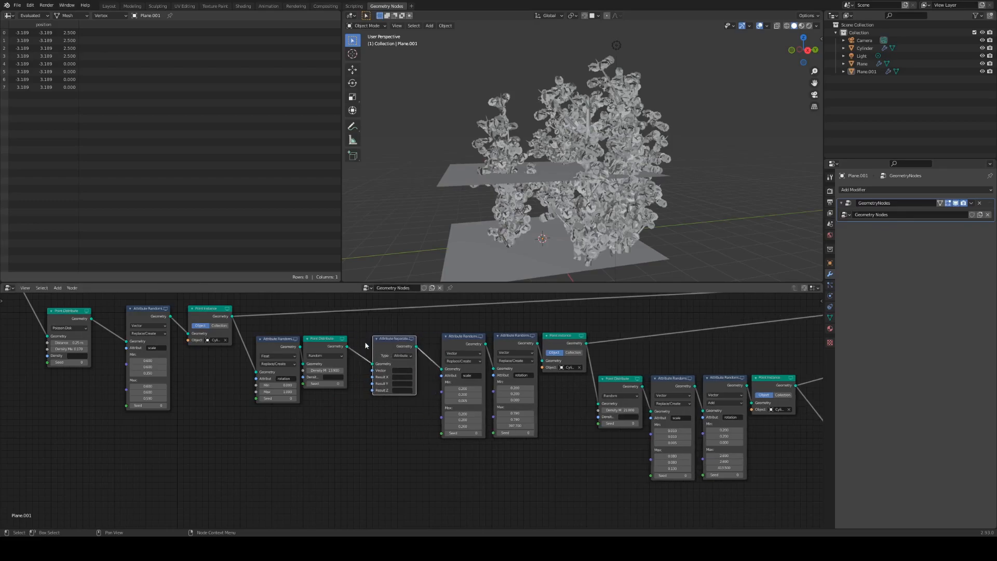
drag(405, 336, 399, 335)
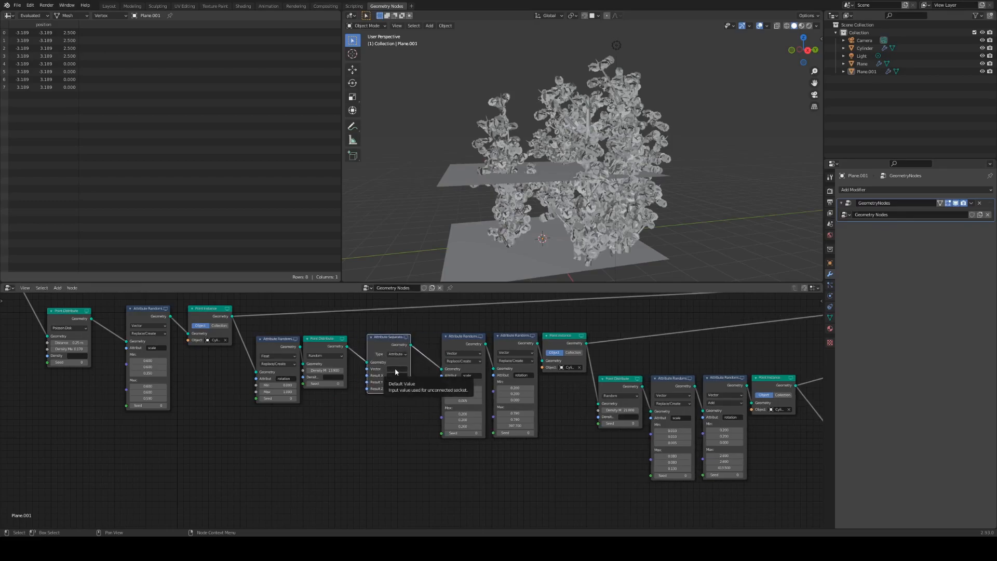
Set the Attribute Separate XYZ node's Vector attribute to position and nudge the node within the gap
click(396, 369)
text(position)
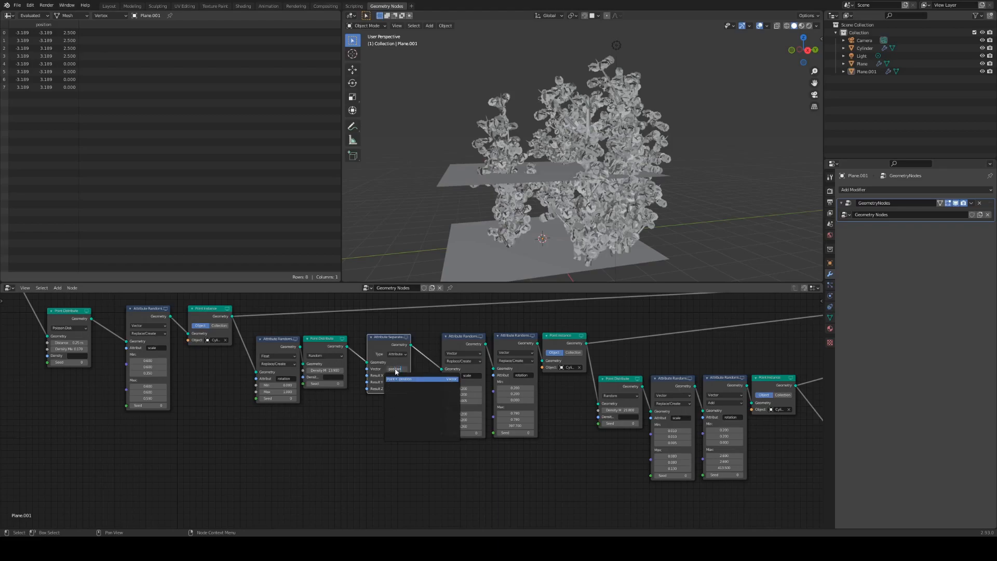
key(Return)
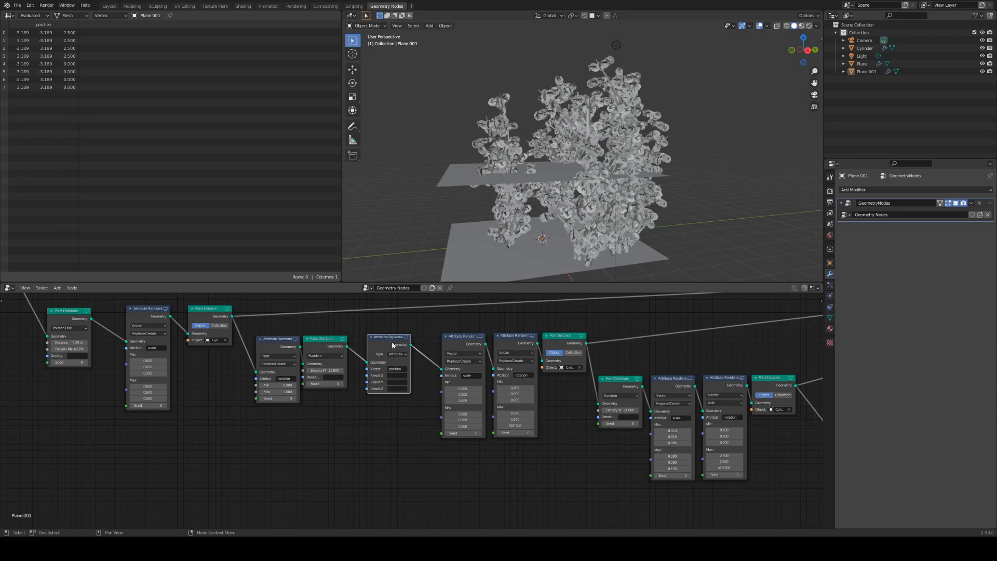
drag(387, 337, 389, 336)
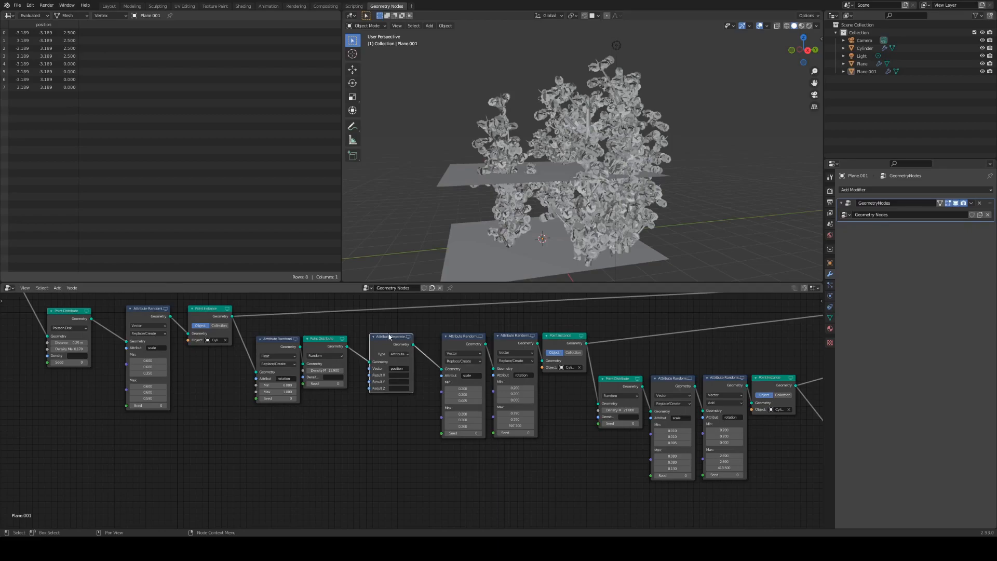
Set the Attribute Separate XYZ node's Result Z to zpos and nudge it and the adjacent Point Distribute node
click(399, 387)
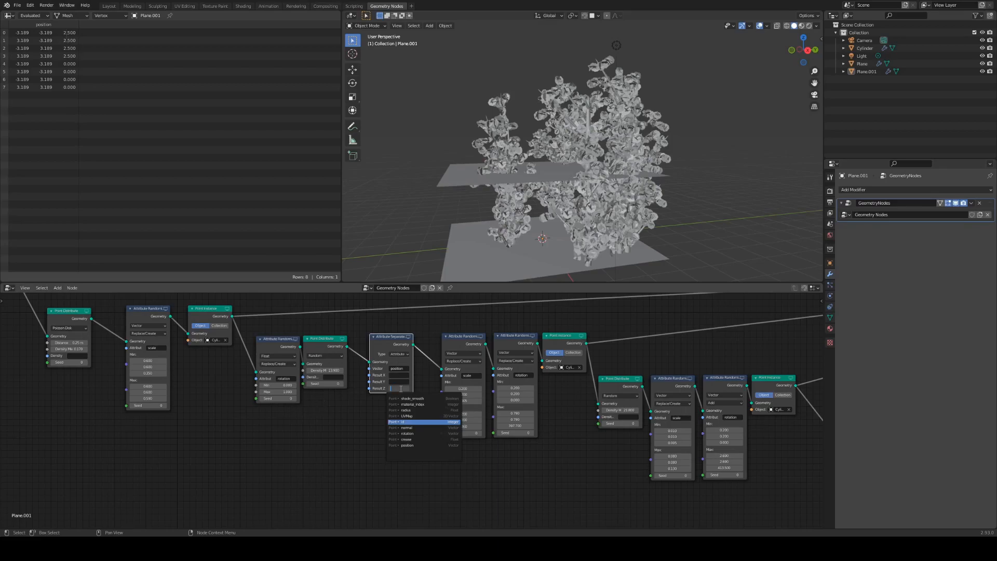
text(zpos)
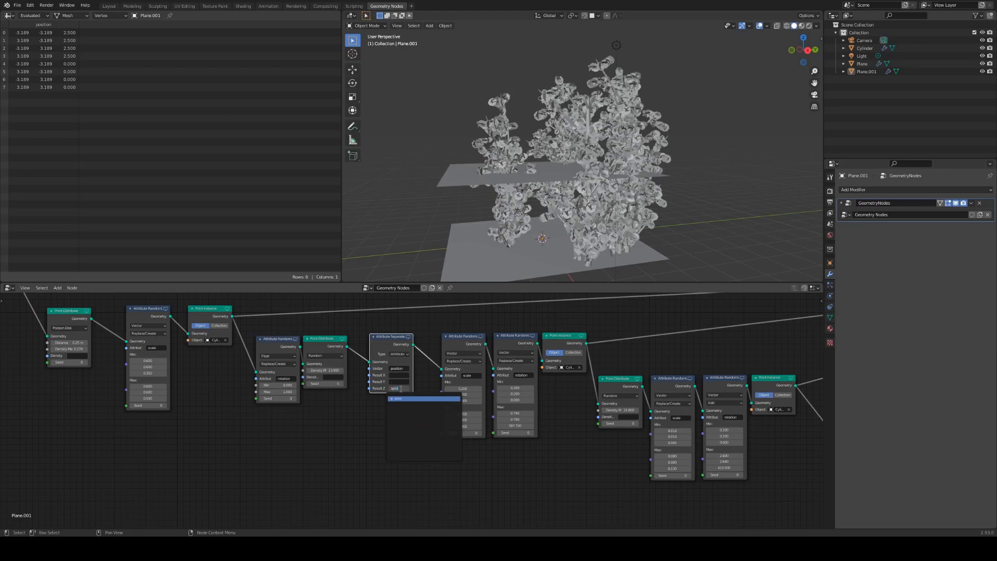
key(Return)
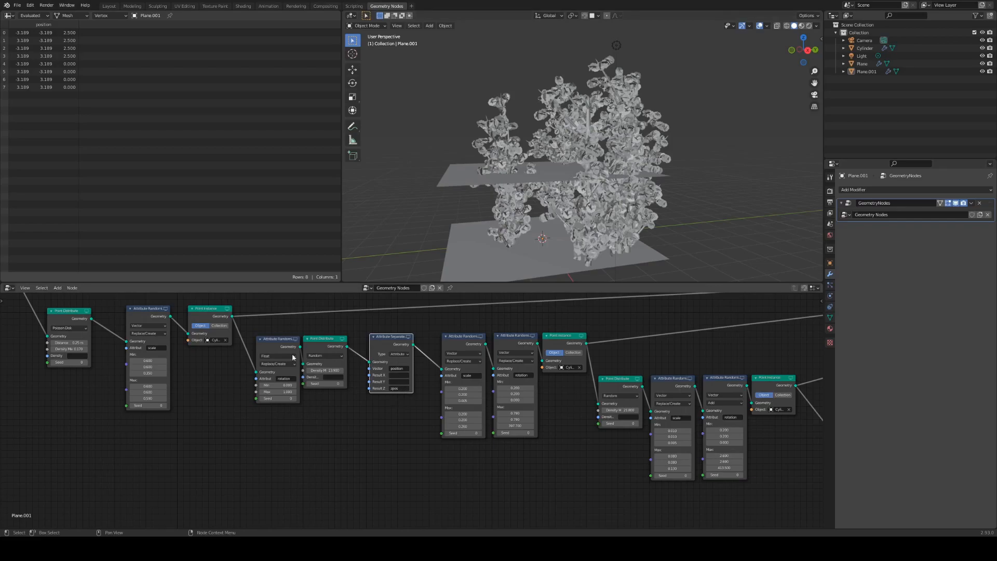
drag(321, 340, 328, 337)
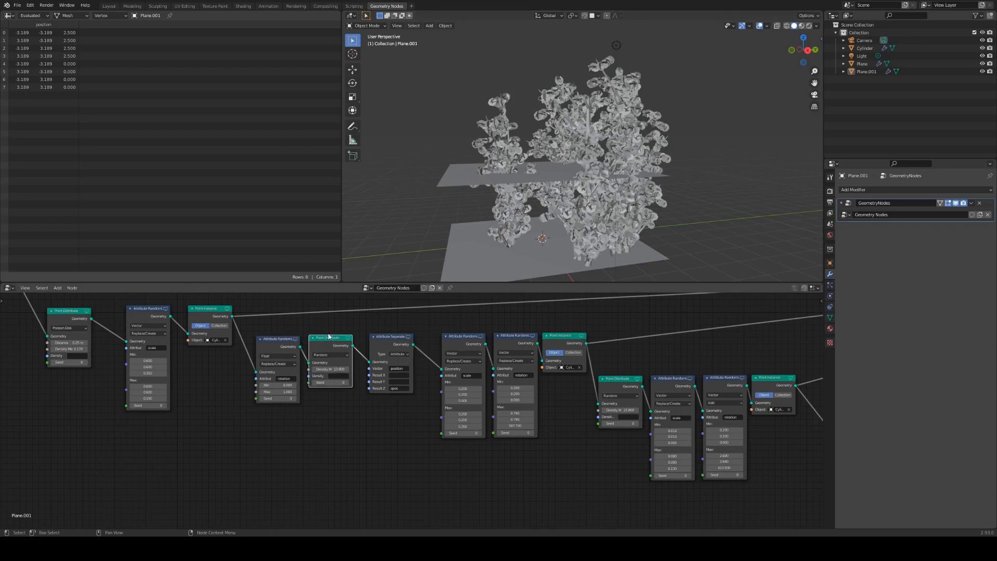
drag(389, 339, 387, 340)
Move all nodes from the second group's scale randomizer through the last Point Instance away, widening the gap after Attribute Separate XYZ
drag(452, 317, 555, 461)
scroll(551, 453, down, 3)
scroll(551, 453, down, 2)
drag(427, 491, 704, 387)
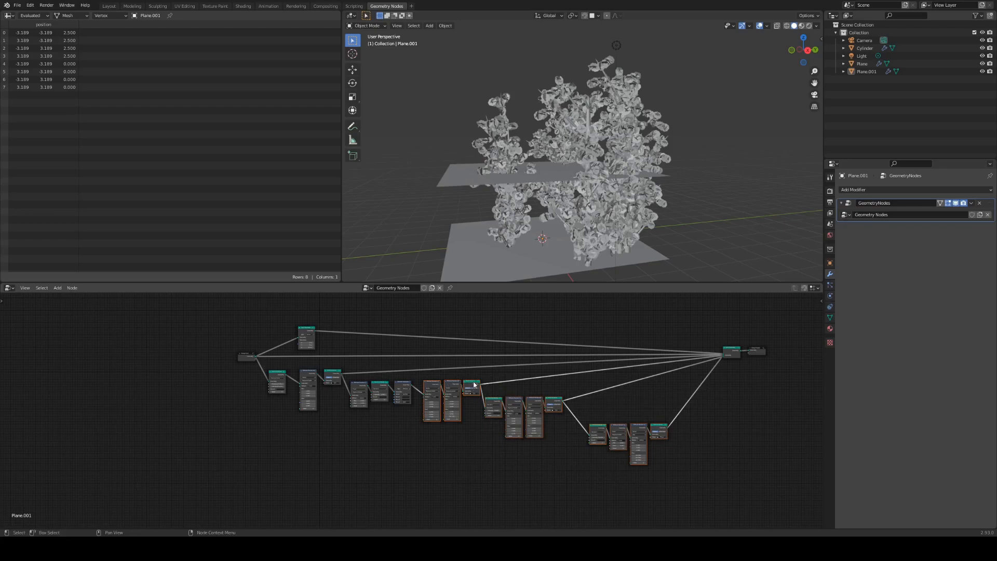
drag(428, 499, 543, 425)
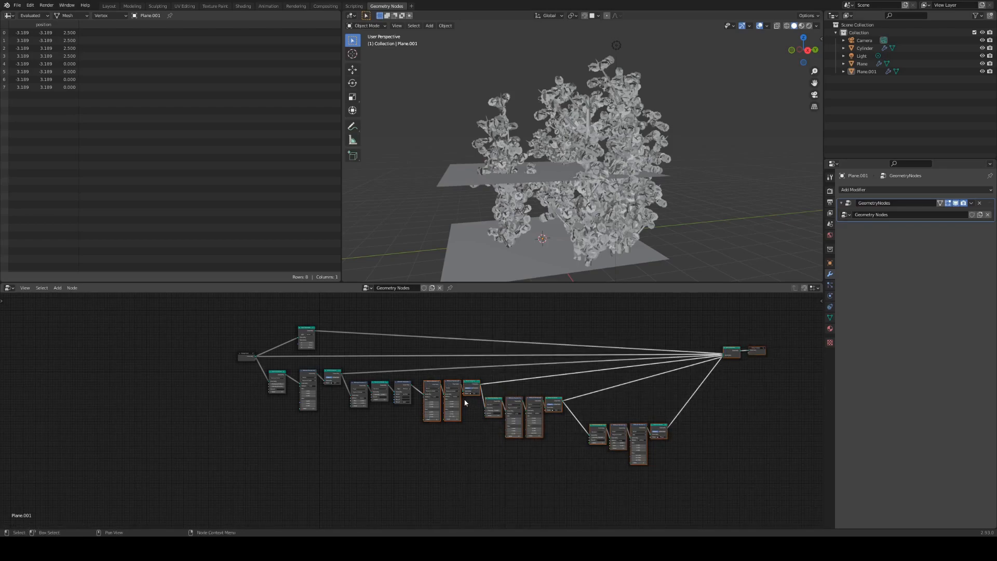
drag(431, 385, 573, 381)
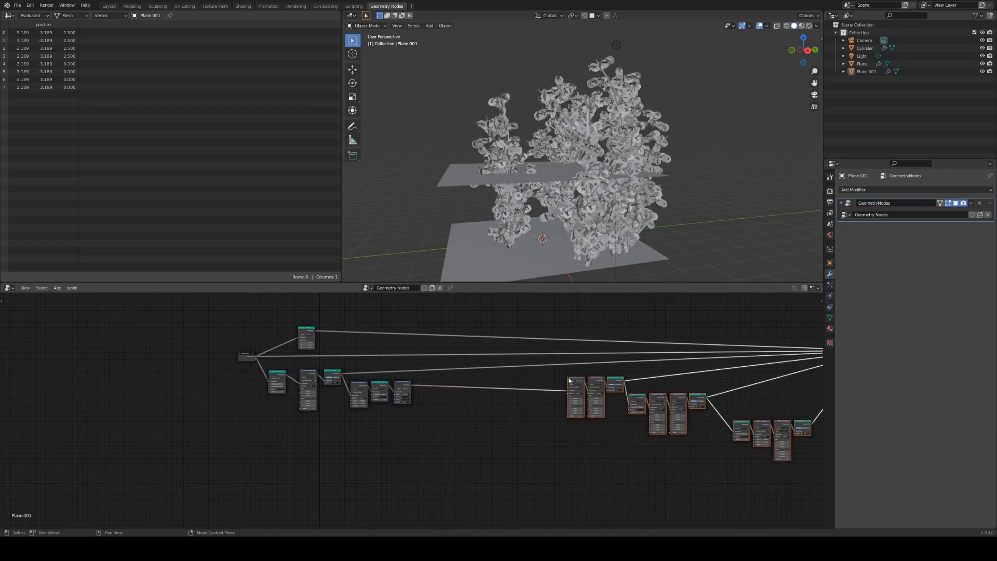
Insert an Attribute Math node on the link between Attribute Separate XYZ and the second group's scale randomizer
scroll(383, 380, up, 2)
middle_drag(407, 350, 406, 380)
scroll(443, 421, up, 3)
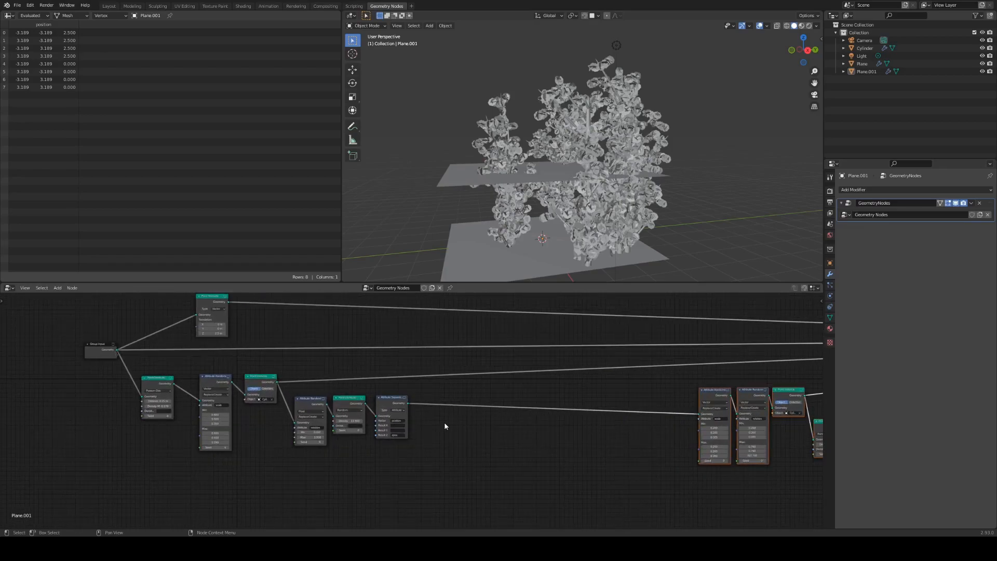
middle_drag(468, 433, 455, 440)
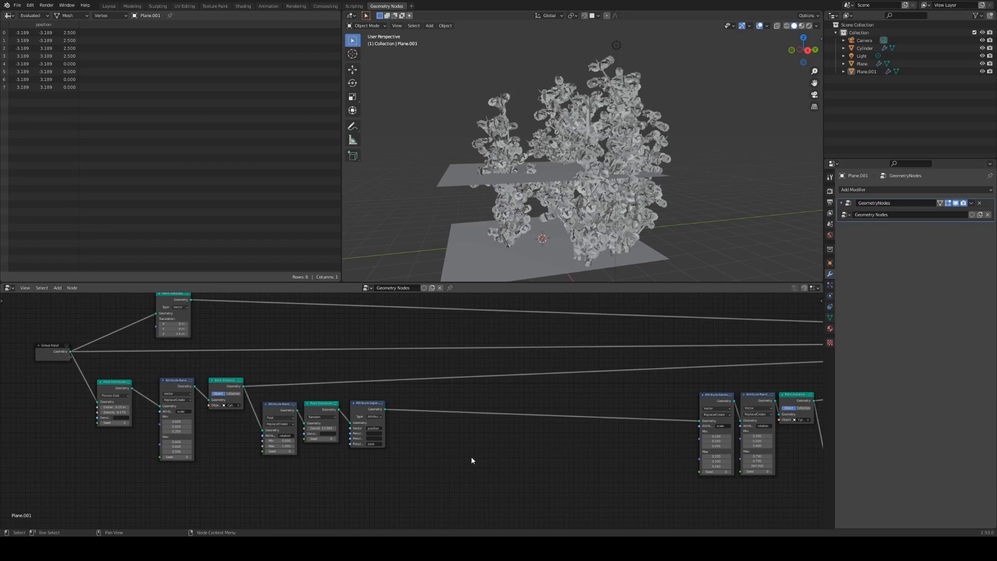
middle_drag(495, 446, 471, 440)
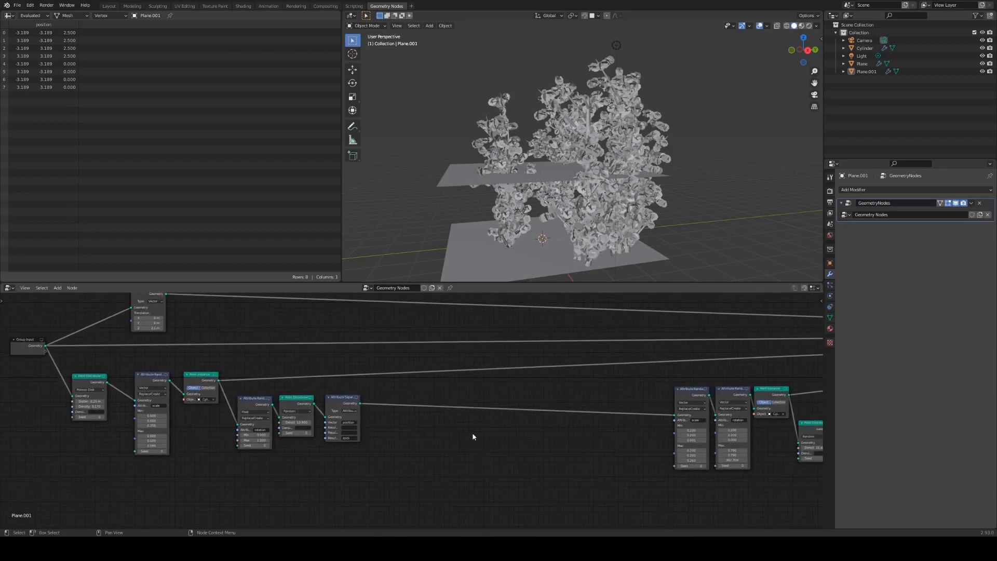
key(shift+a)
mouse_move(473, 434)
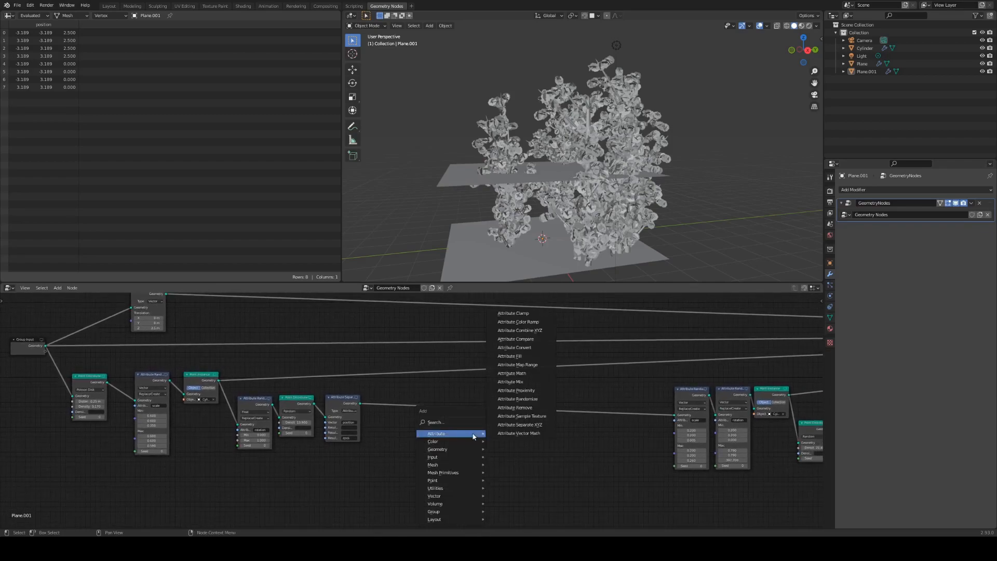
click(514, 378)
click(546, 411)
scroll(583, 412, up, 1)
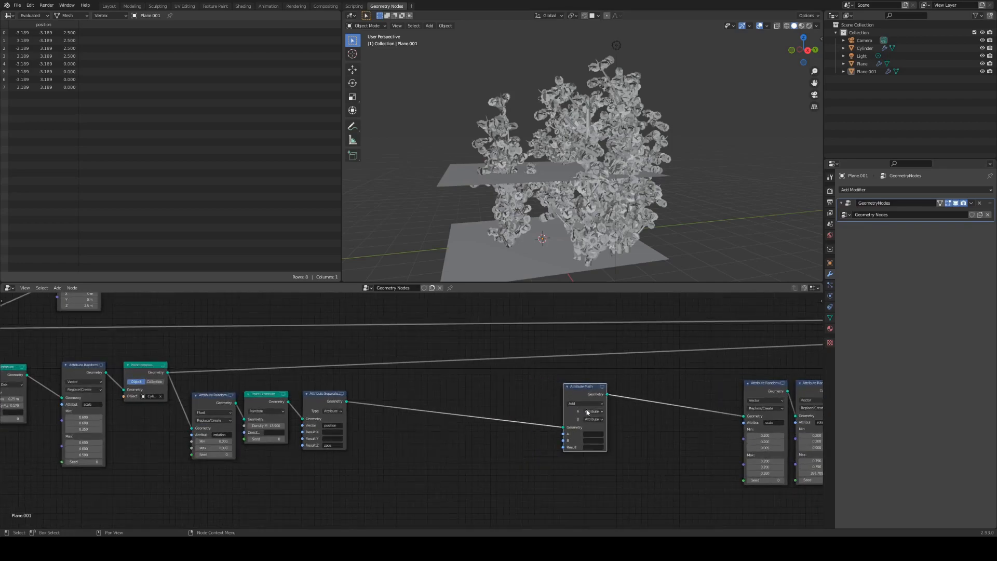
Change the Attribute Math node's operation to Less Than and nudge the node
click(589, 404)
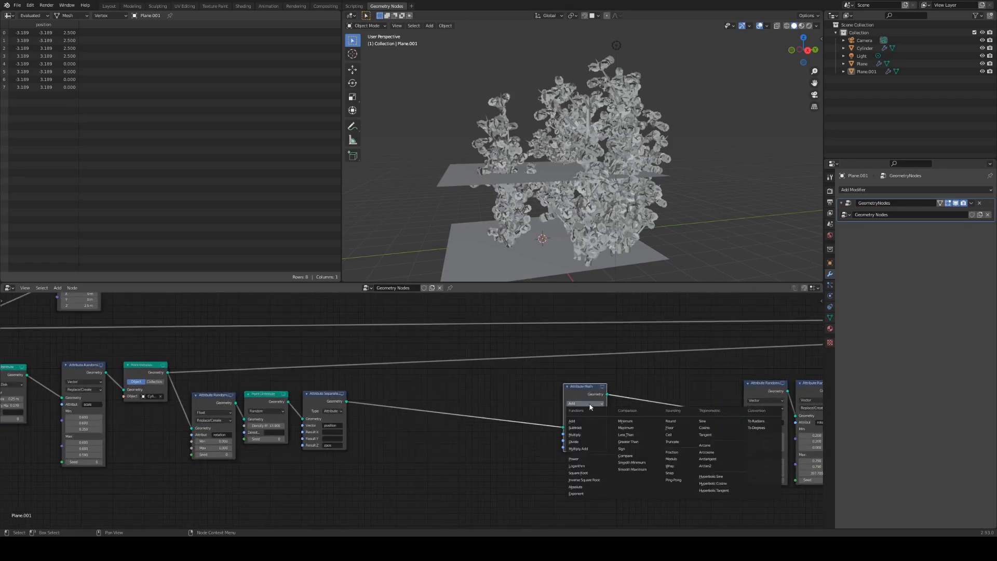
click(590, 406)
click(601, 404)
click(629, 434)
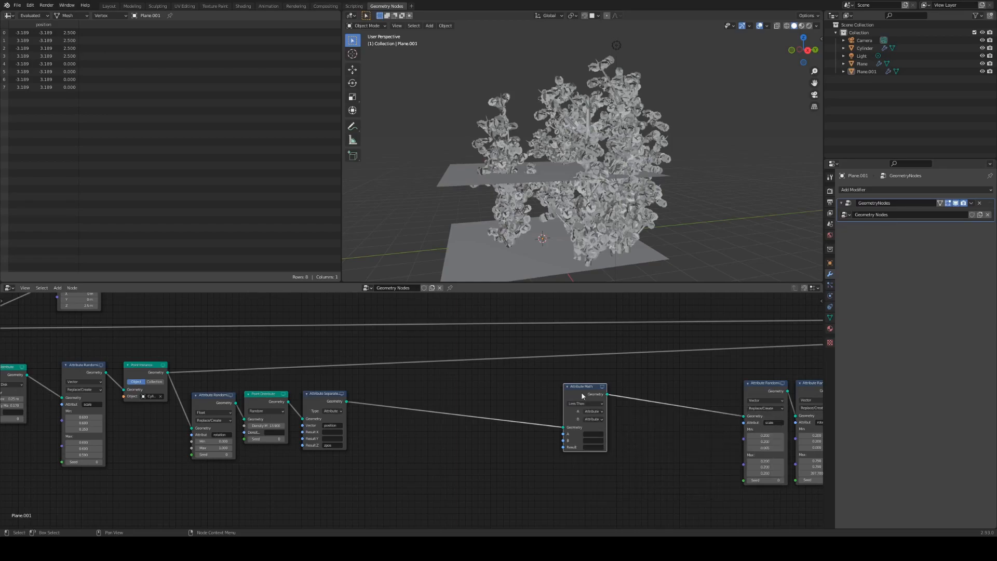
drag(582, 385, 586, 384)
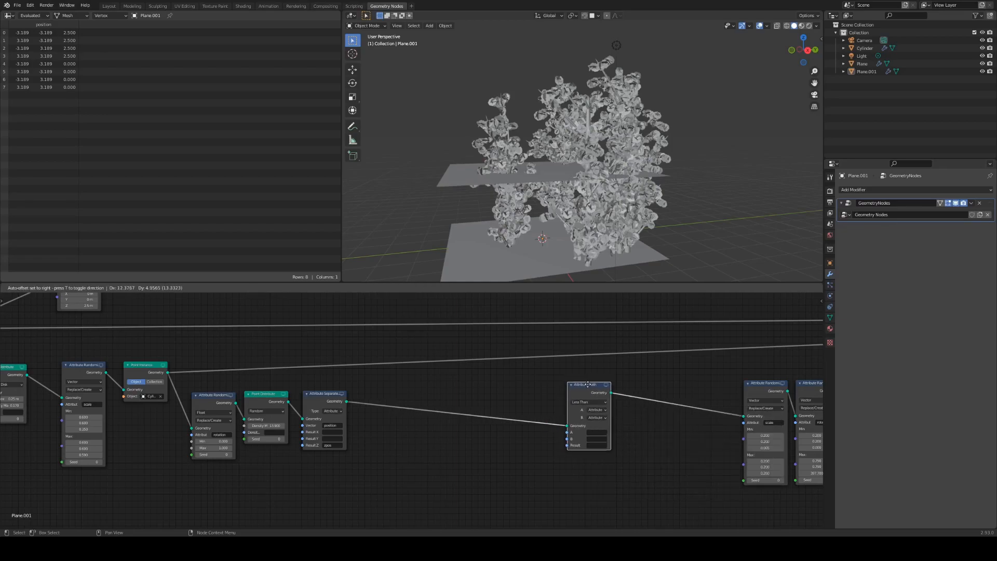
Set the Attribute Math node's A attribute to zpos and switch its B input type to Float
click(597, 433)
text(zpos)
key(Return)
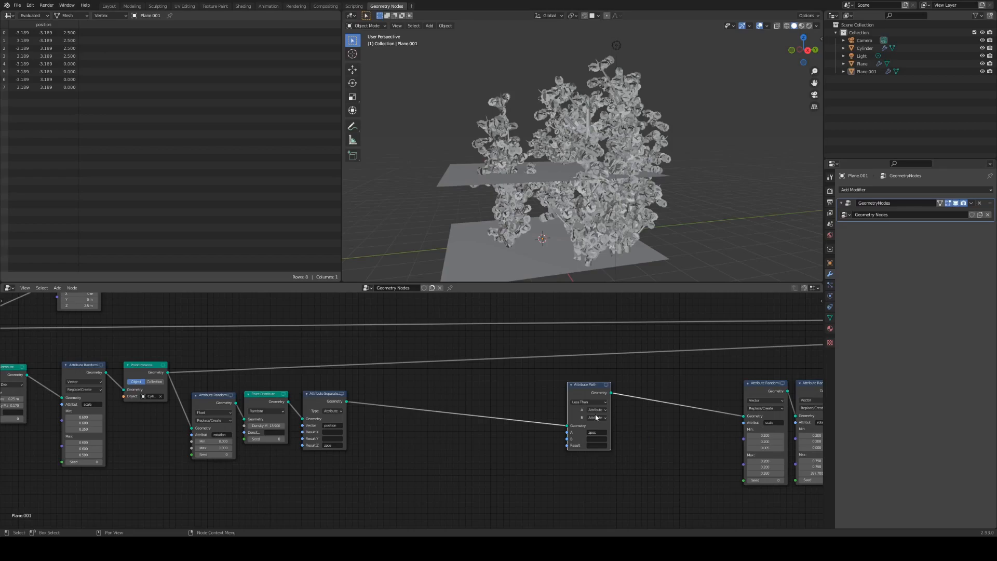
click(596, 441)
key(Escape)
click(602, 417)
click(598, 434)
mouse_move(588, 385)
mouse_down()
mouse_move(573, 379)
mouse_move(585, 389)
mouse_up()
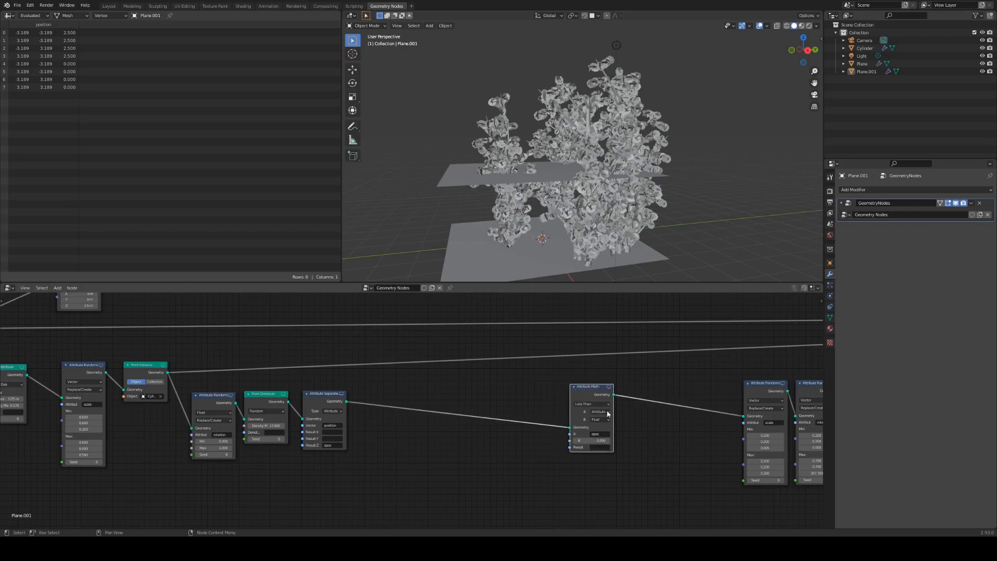
Name the Attribute Math node's Result attribute zcanopy
scroll(516, 445, down, 4)
middle_drag(485, 426, 497, 449)
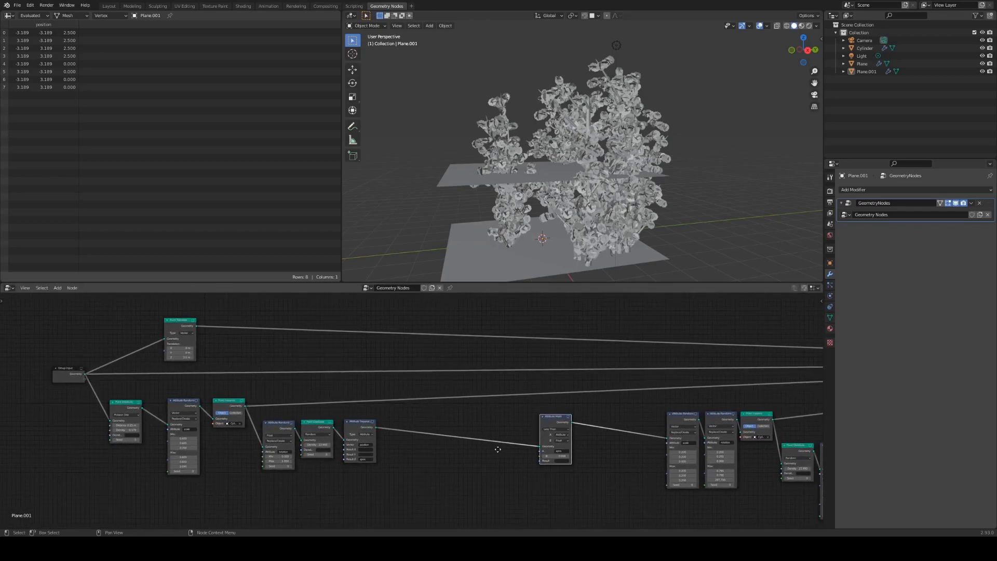
scroll(553, 459, up, 2)
click(566, 459)
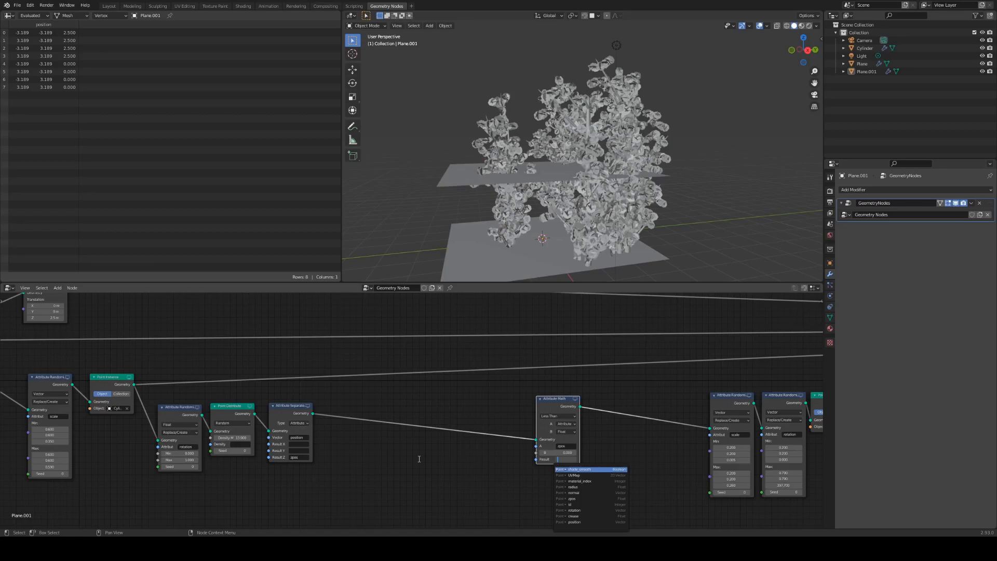
text(z)
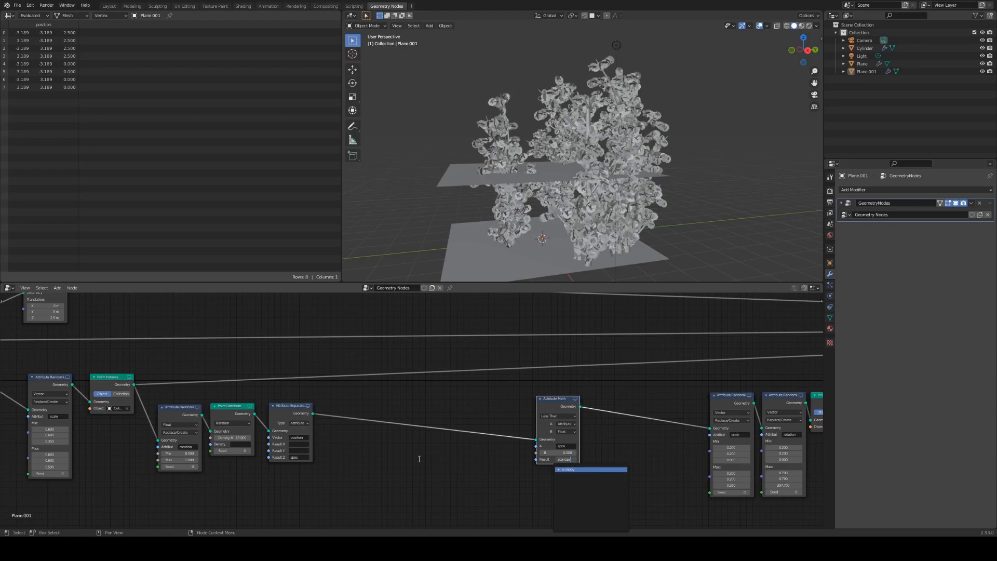
text(canopy)
key(Return)
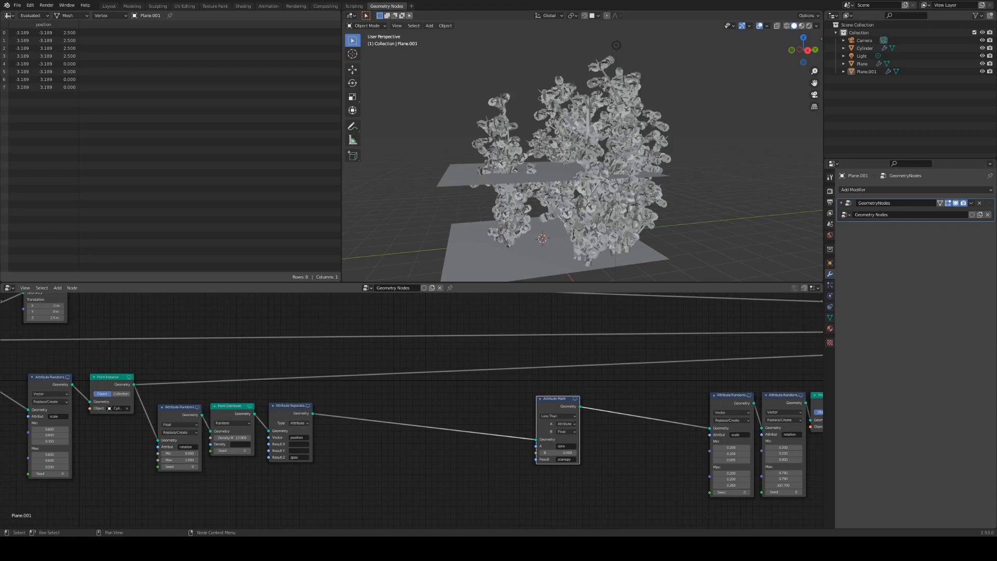
Line up the second group's scale and rotation randomizers beside the Attribute Math node, opening a gap before their Point Instance node
drag(556, 399, 595, 391)
scroll(540, 434, down, 5)
middle_drag(660, 422, 530, 418)
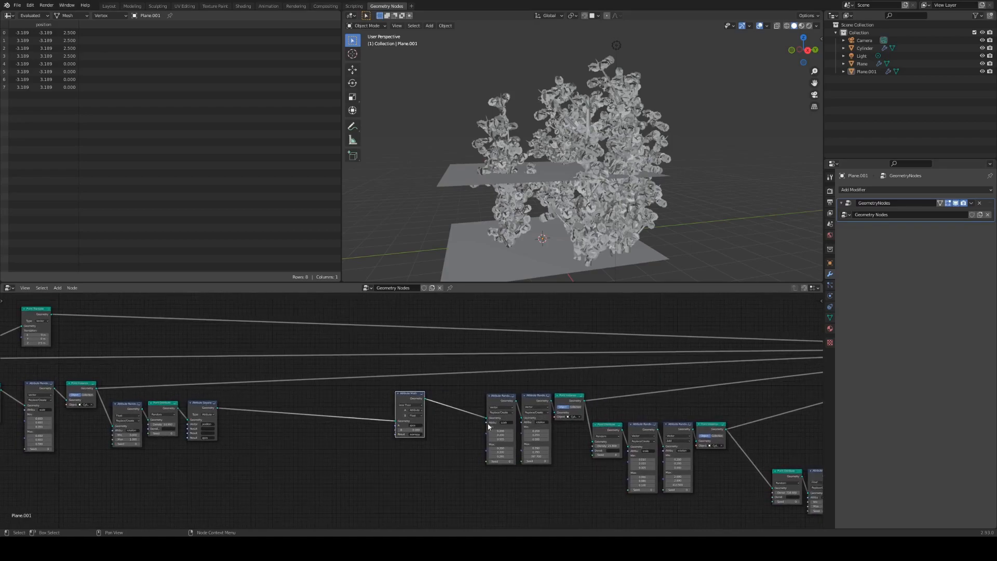
drag(490, 383, 543, 469)
drag(537, 396, 483, 392)
drag(407, 392, 393, 393)
drag(444, 393, 465, 394)
click(506, 421)
Insert a Point Separate node between the rotation randomizer and the second Point Instance, with its Mask set to zcanopy
key(shift+a)
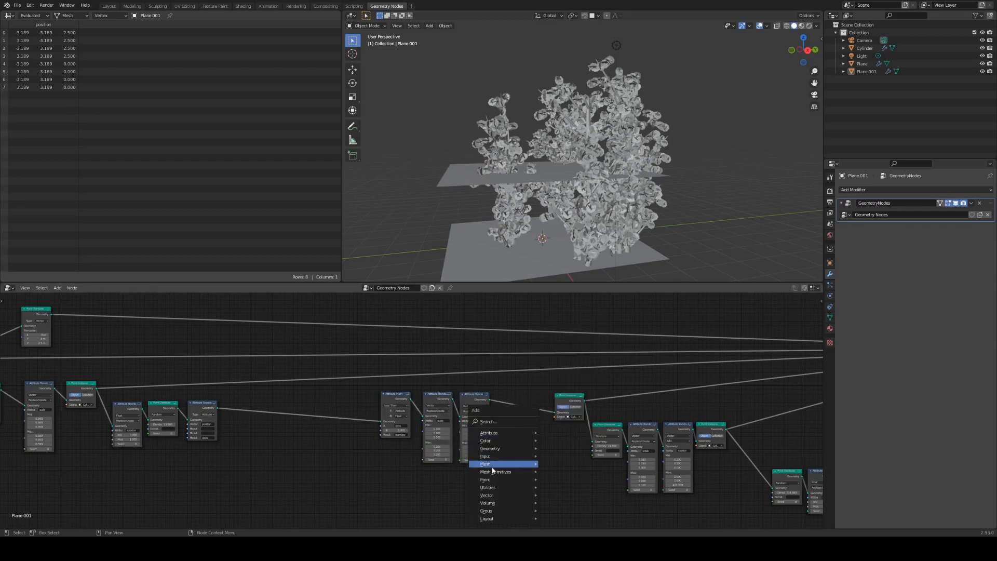
mouse_move(499, 480)
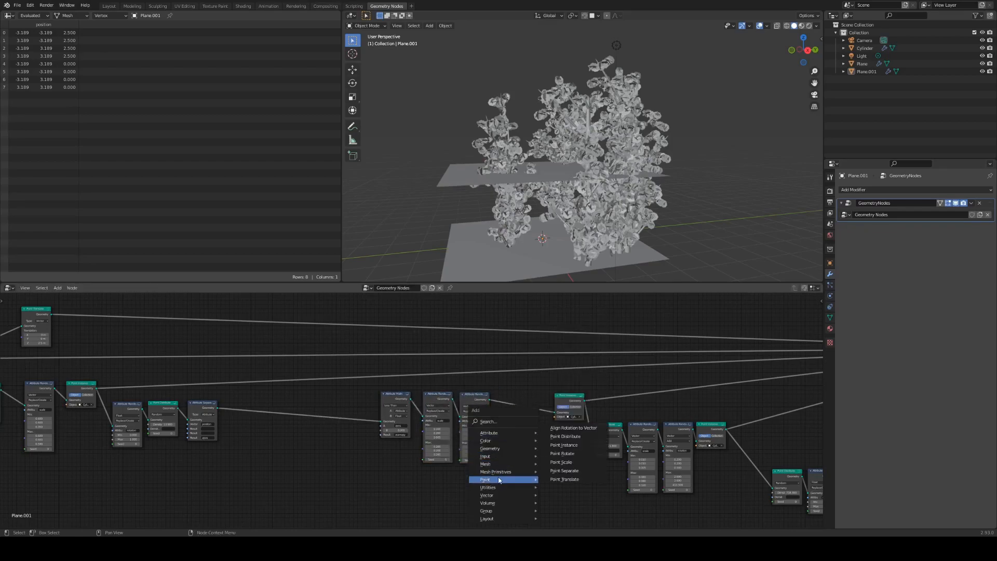
click(563, 470)
click(507, 397)
scroll(537, 413, up, 2)
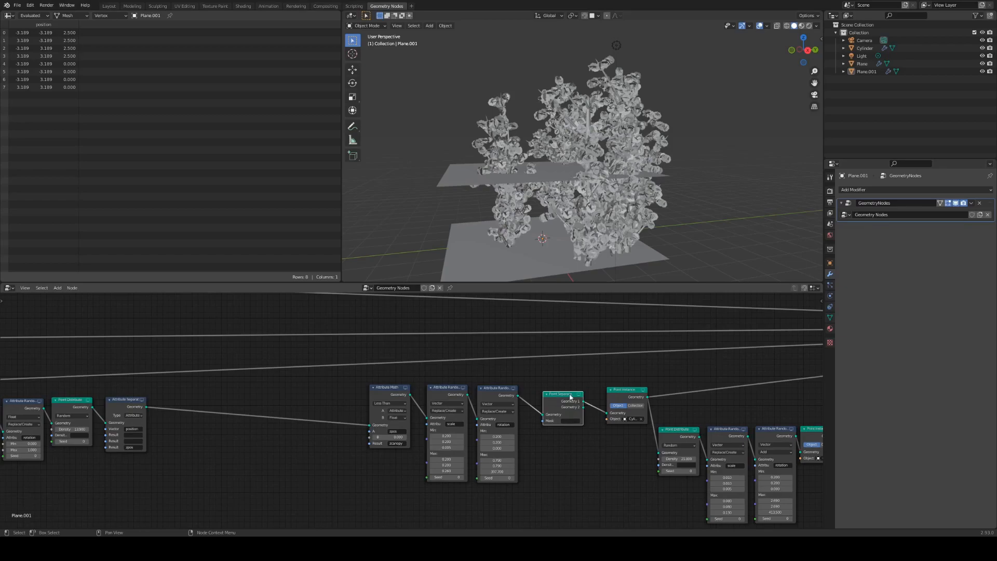
drag(564, 396, 564, 394)
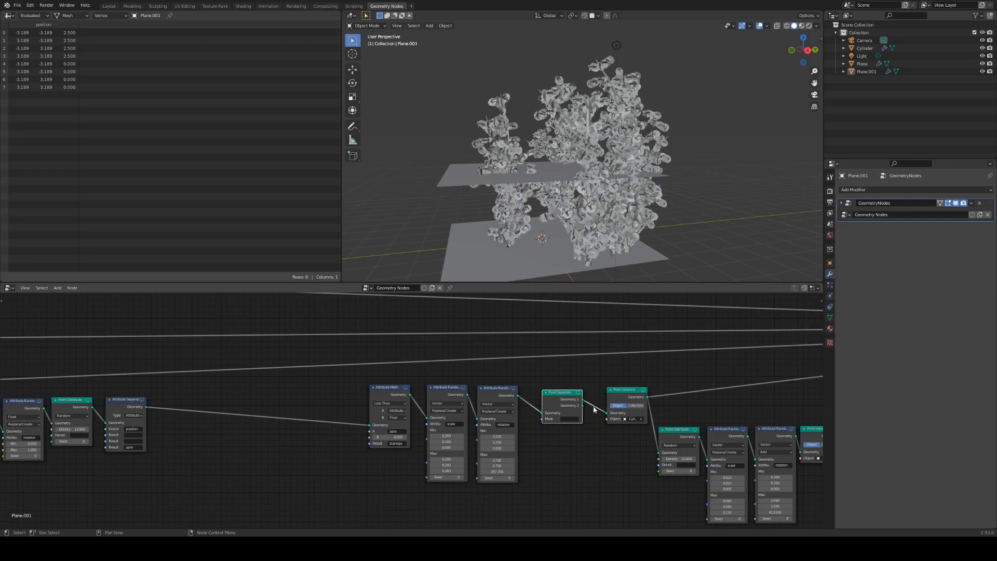
click(567, 420)
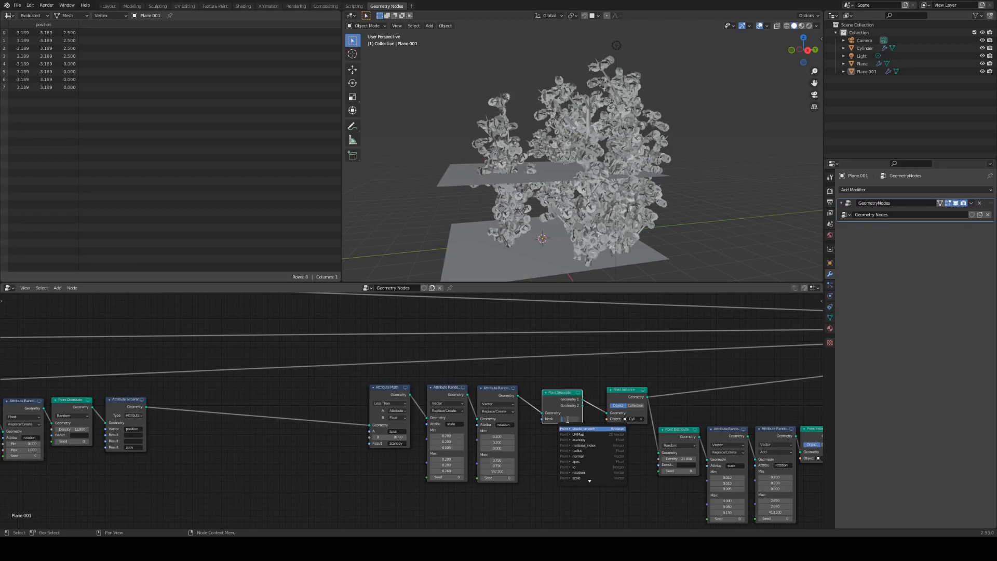
text(zcanopy)
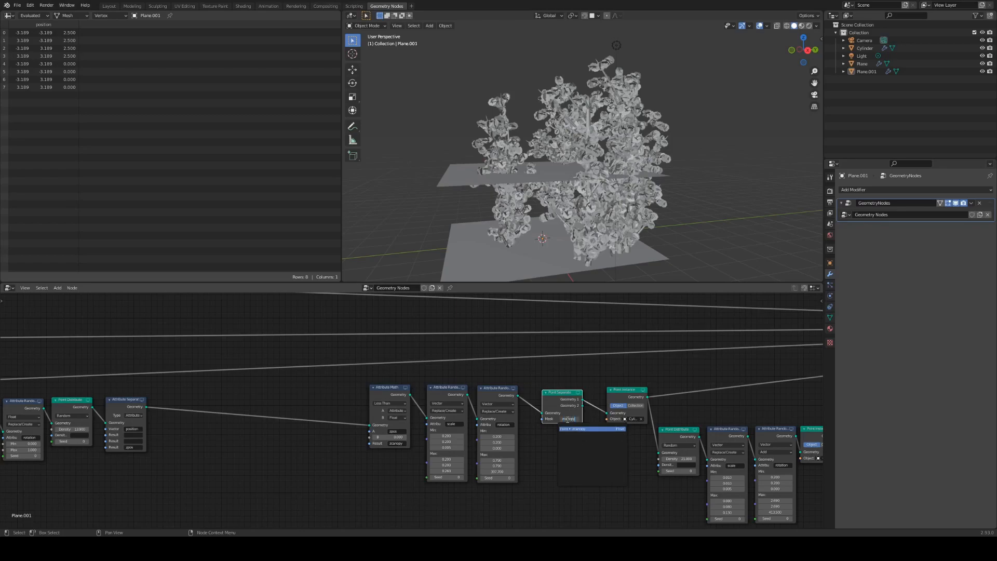
key(Return)
Raise the Less Than node's B threshold to about 2.0 to strip branches from the lower trunks
click(399, 436)
text(0.3)
key(Return)
drag(390, 437, 462, 436)
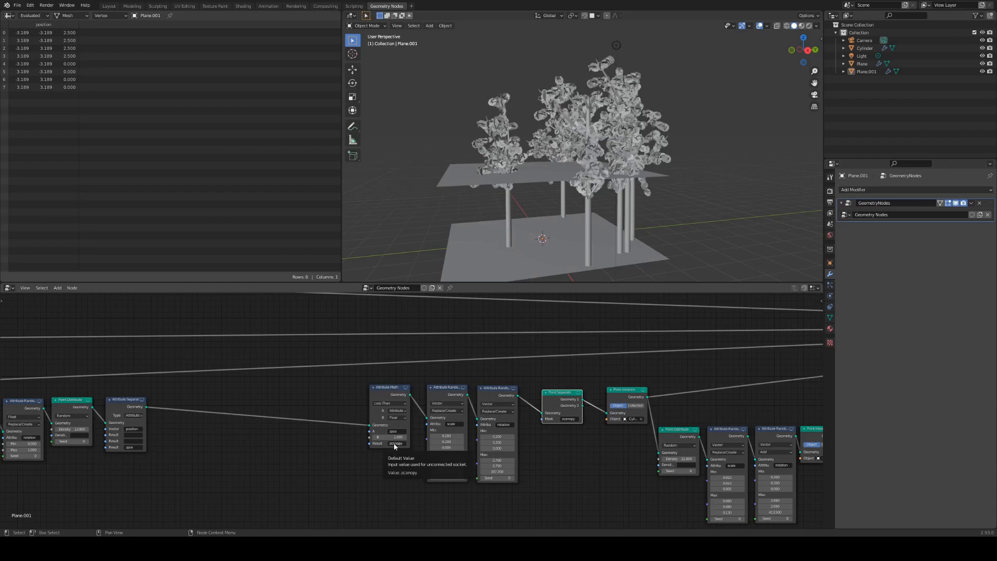
mouse_move(390, 437)
mouse_down()
mouse_move(365, 437)
mouse_move(381, 437)
mouse_up()
middle_drag(651, 255, 599, 384)
mouse_move(398, 437)
mouse_down()
mouse_move(431, 437)
mouse_move(395, 438)
mouse_move(410, 437)
mouse_up()
Examine the trees and their branch cutoff height from the side and in perspective against the raised plane
mouse_move(667, 249)
middle_down()
mouse_move(634, 238)
mouse_move(671, 240)
middle_up()
key(KP_3)
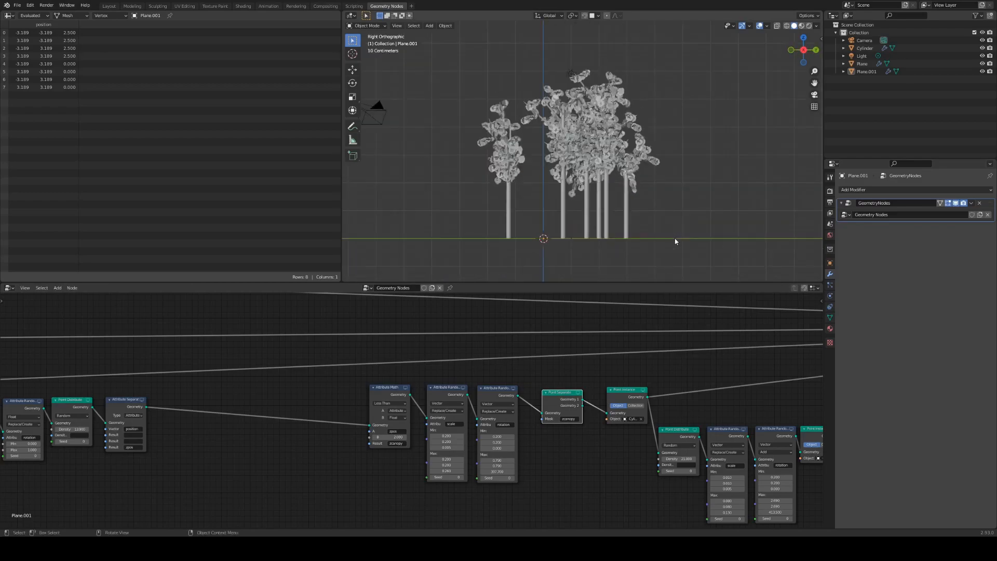
scroll(547, 185, up, 6)
scroll(714, 232, down, 2)
middle_drag(712, 229, 677, 245)
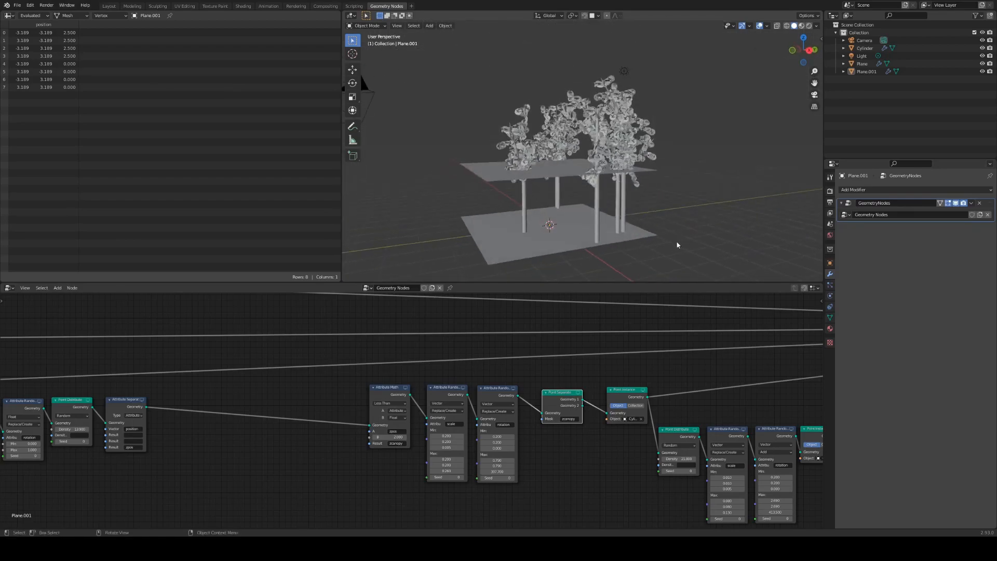
click(575, 179)
click(708, 180)
scroll(708, 181, down, 2)
scroll(507, 342, down, 4)
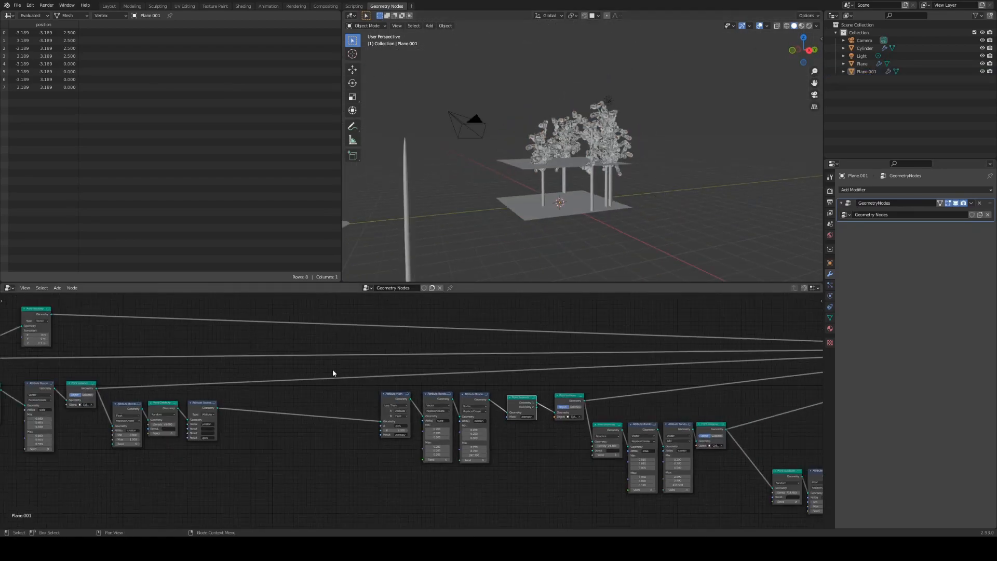
middle_drag(334, 375, 398, 389)
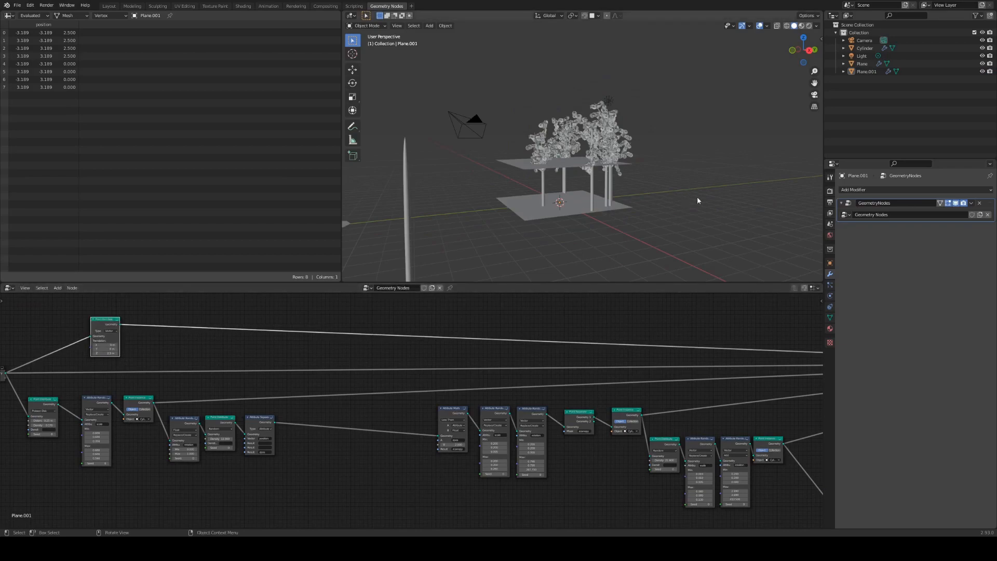
middle_drag(701, 195, 692, 207)
Switch the B input of the Less Than Attribute Math node from Float to Attribute
scroll(563, 431, up, 2)
mouse_move(470, 455)
mouse_down()
mouse_move(379, 461)
mouse_move(466, 461)
mouse_up()
scroll(469, 459, up, 2)
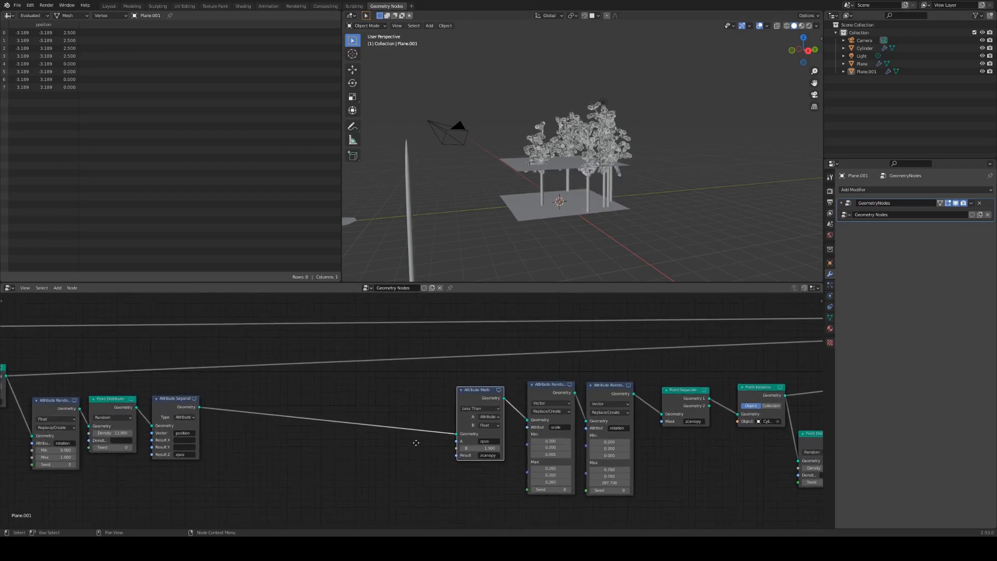
click(489, 427)
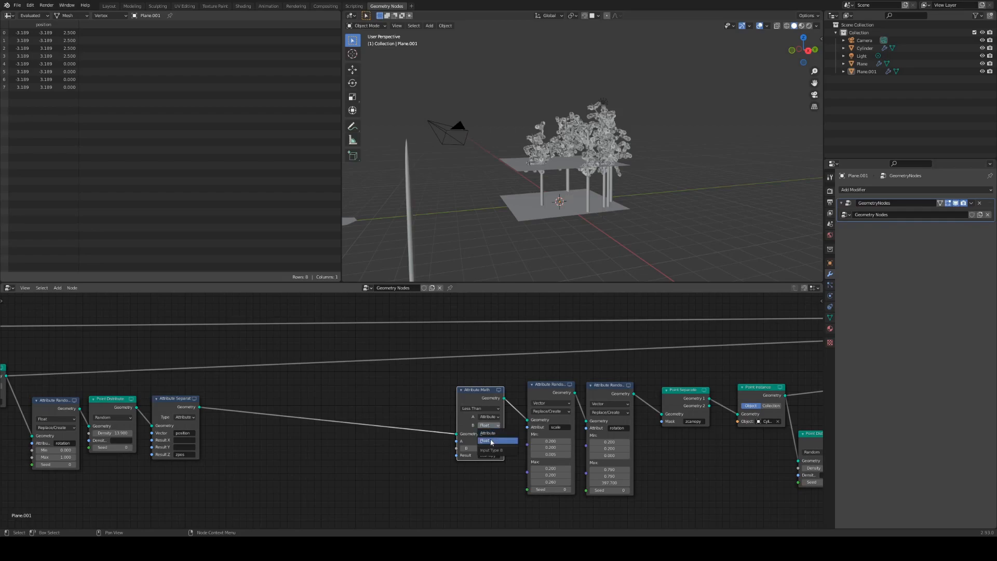
click(491, 439)
Insert an Attribute Proximity node between the Attribute Separate XYZ and Less Than Attribute Math nodes
scroll(586, 419, down, 1)
scroll(585, 420, down, 1)
middle_drag(383, 380, 478, 405)
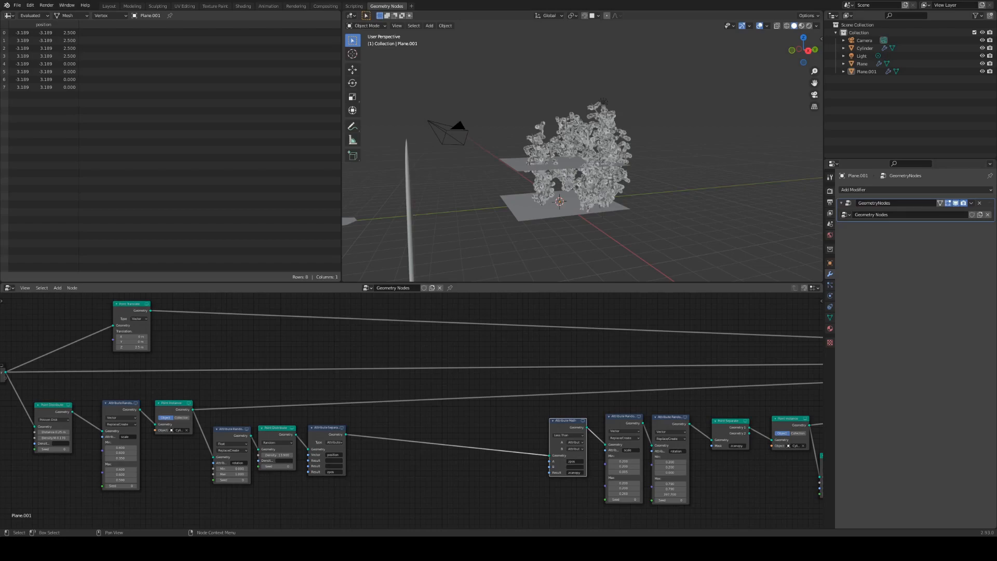
click(422, 475)
key(shift+a)
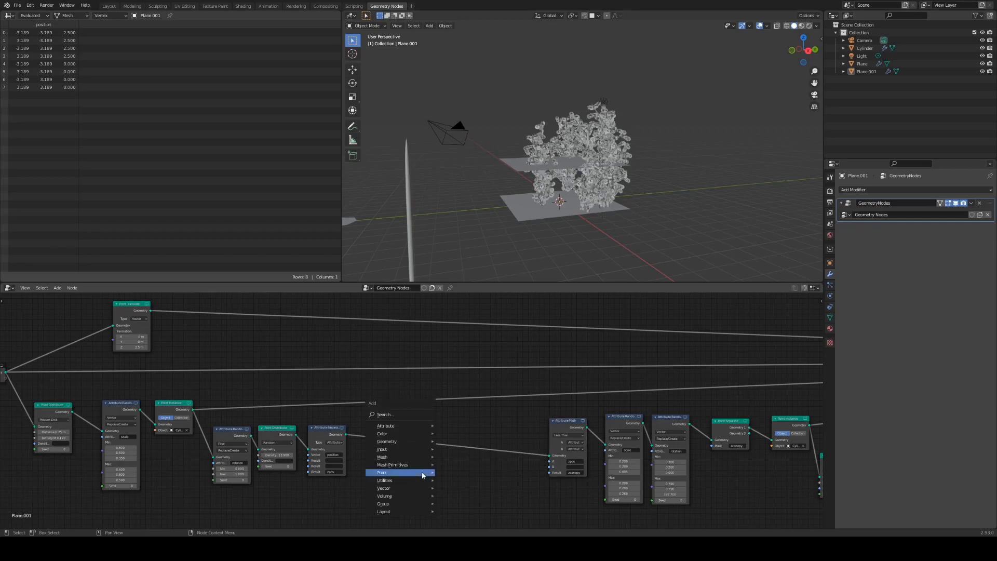
mouse_move(390, 473)
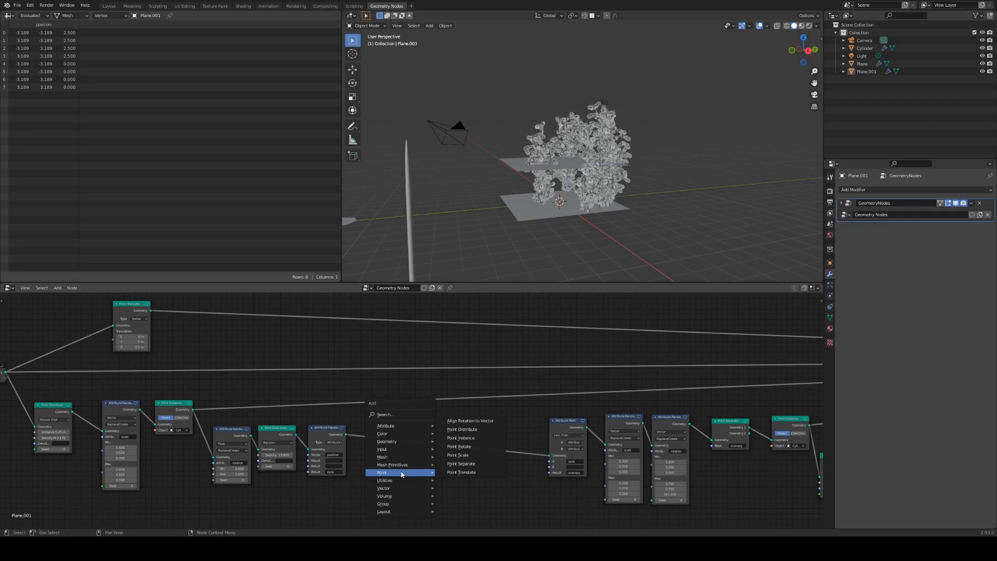
mouse_move(395, 428)
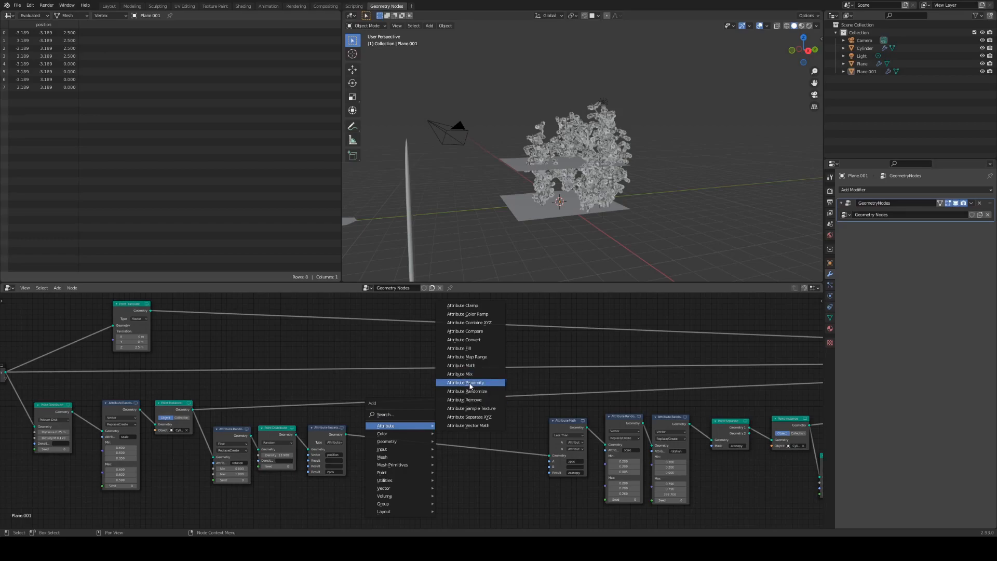
click(467, 385)
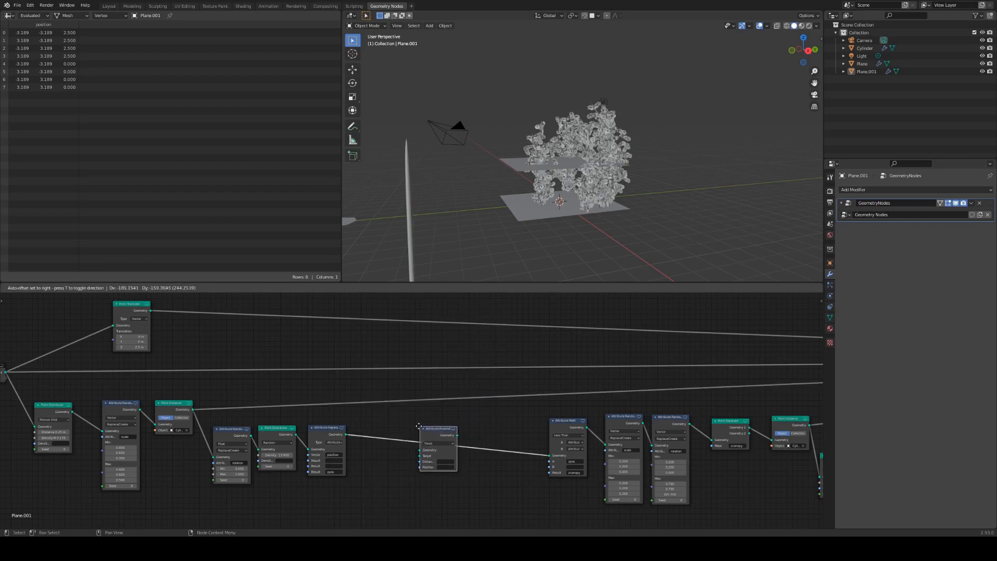
click(434, 432)
mouse_move(434, 432)
mouse_down()
mouse_move(444, 427)
mouse_move(477, 451)
mouse_move(448, 427)
mouse_up()
scroll(440, 472, up, 3)
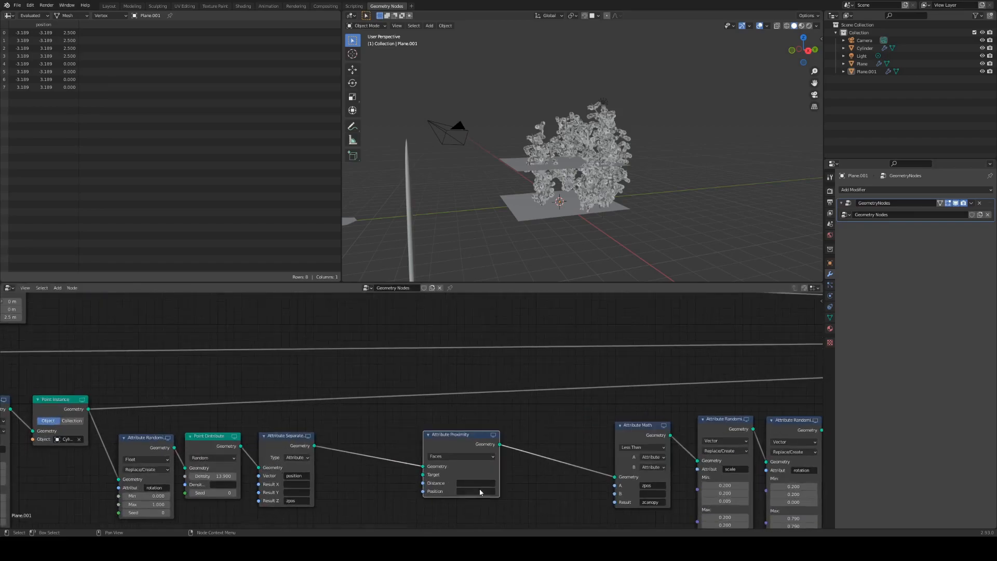
Set the Attribute Proximity node's Distance attribute to canopyDistance
click(450, 452)
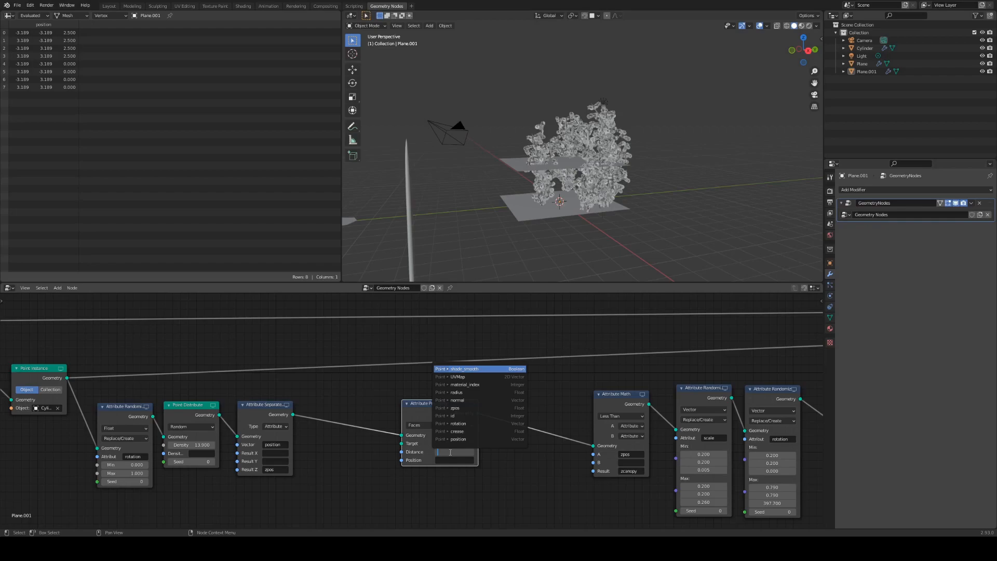
click(374, 385)
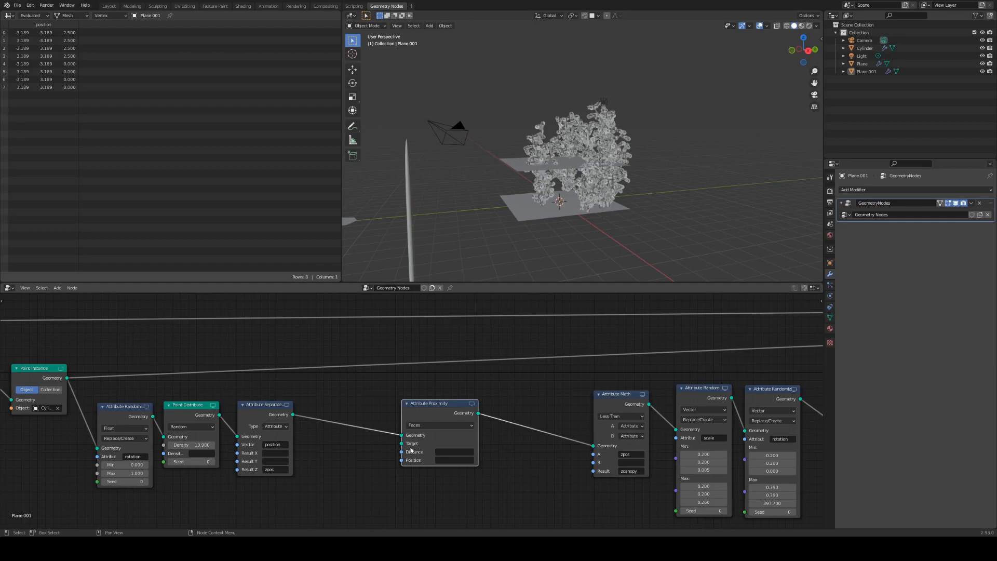
scroll(426, 459, down, 2)
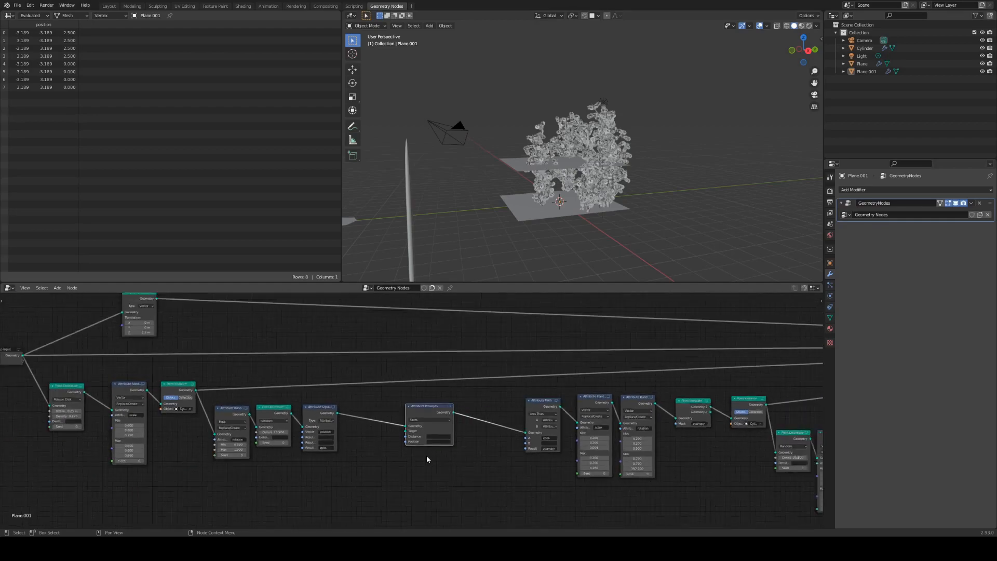
scroll(427, 459, down, 1)
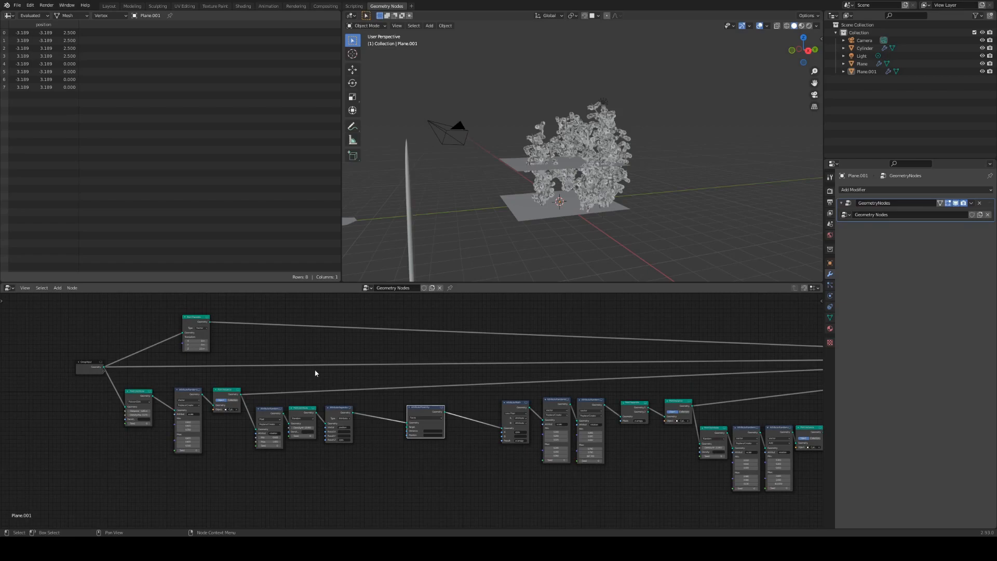
scroll(380, 419, up, 4)
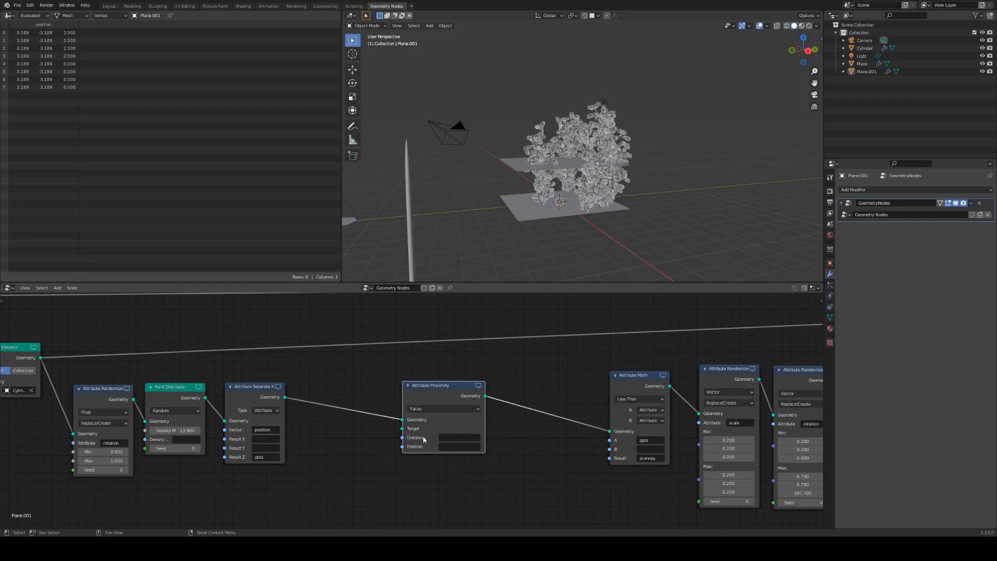
scroll(530, 474, down, 2)
scroll(500, 461, up, 2)
mouse_move(500, 461)
middle_down()
mouse_move(456, 454)
mouse_move(495, 461)
middle_up()
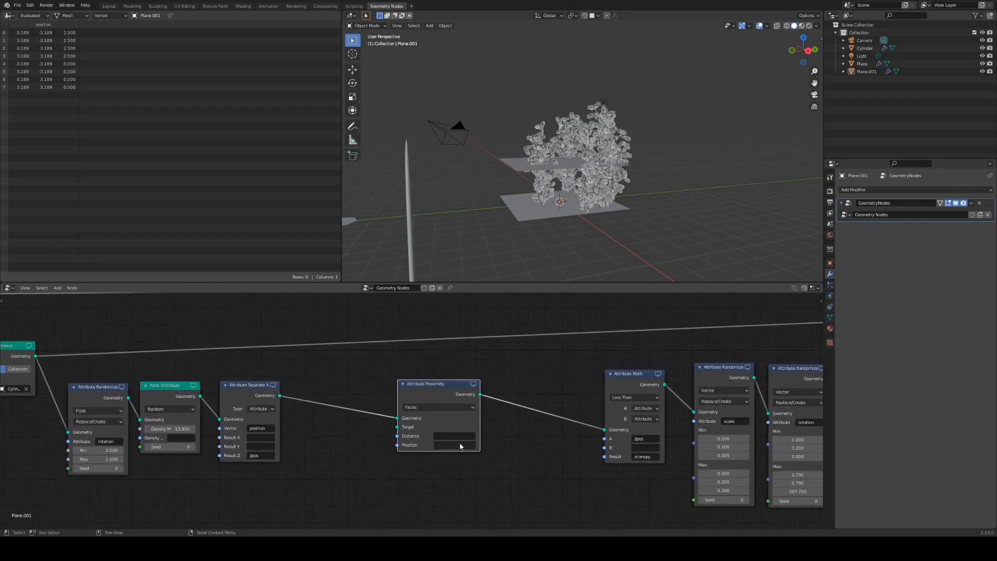
click(448, 436)
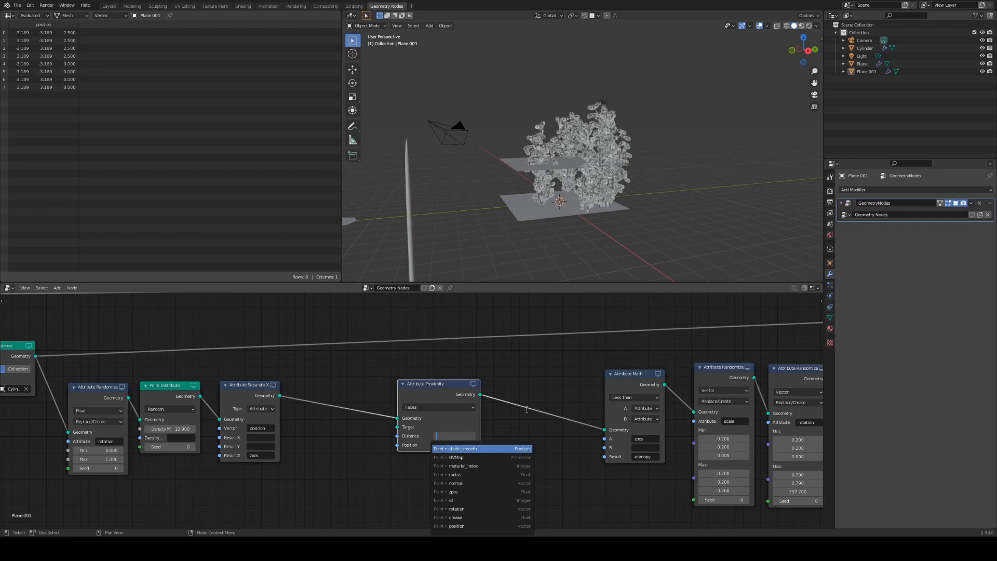
text(canopyDistan)
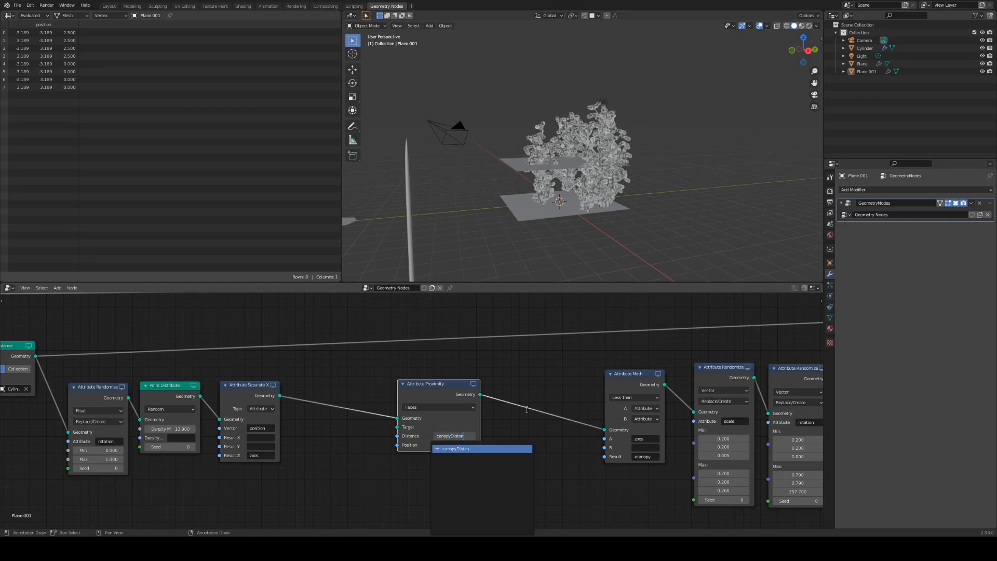
key(Return)
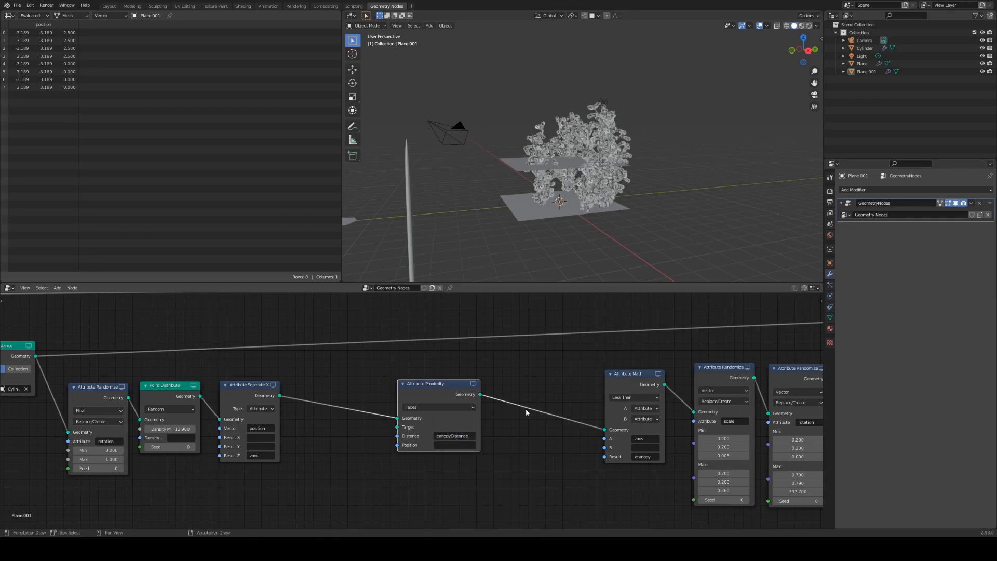
Set the Attribute Proximity node's Position attribute to canopyPosition
click(461, 445)
text(Canop)
key(BackSpace)
key(BackSpace)
key(BackSpace)
key(BackSpace)
key(BackSpace)
text(canopyPosition)
key(Return)
Connect the raised plane's Point Translate geometry to the Attribute Proximity node's Target and nudge the Proximity node slightly back
scroll(323, 413, down, 2)
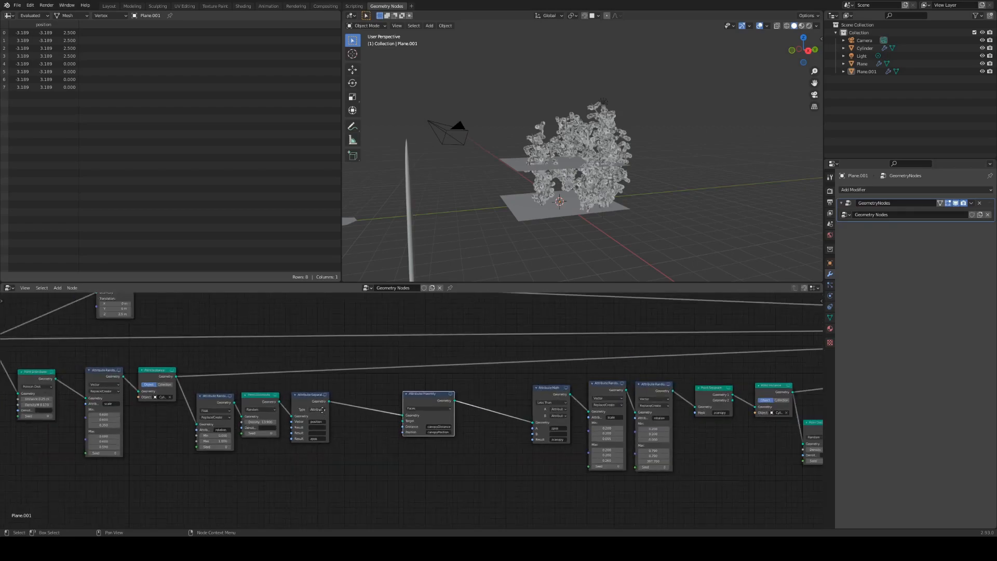
middle_drag(322, 410, 393, 442)
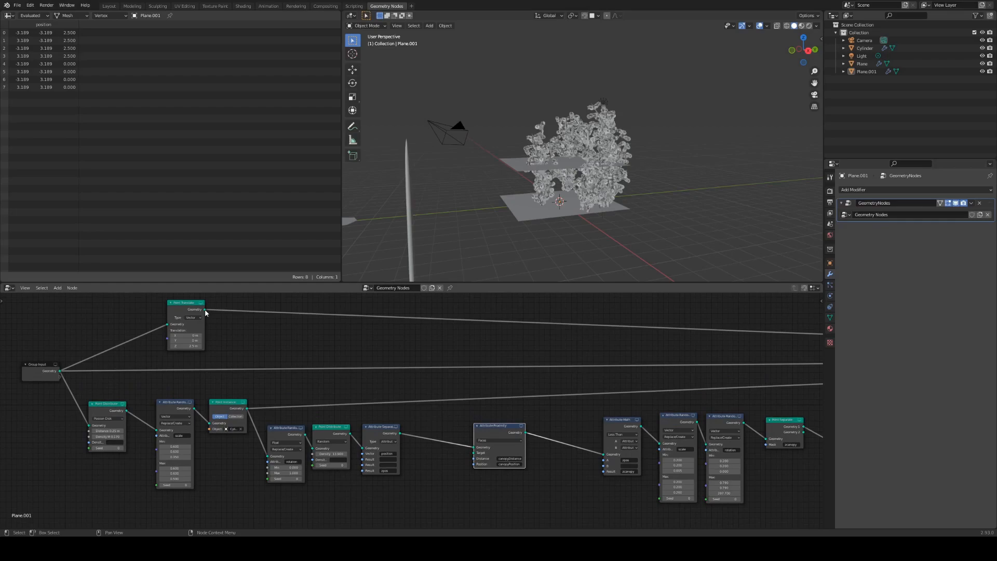
middle_drag(524, 166, 536, 197)
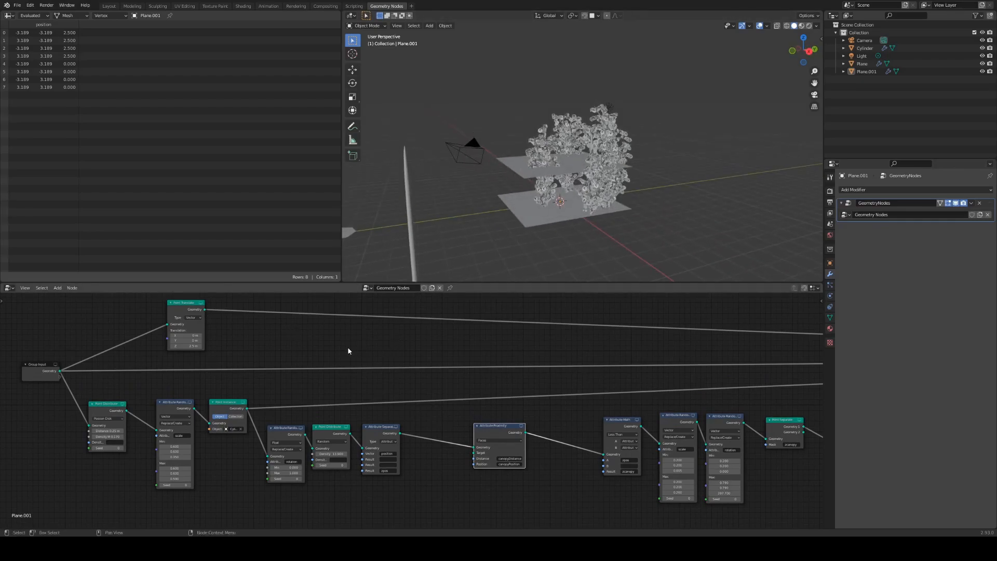
scroll(352, 333, down, 1)
scroll(397, 359, up, 1)
drag(205, 310, 473, 454)
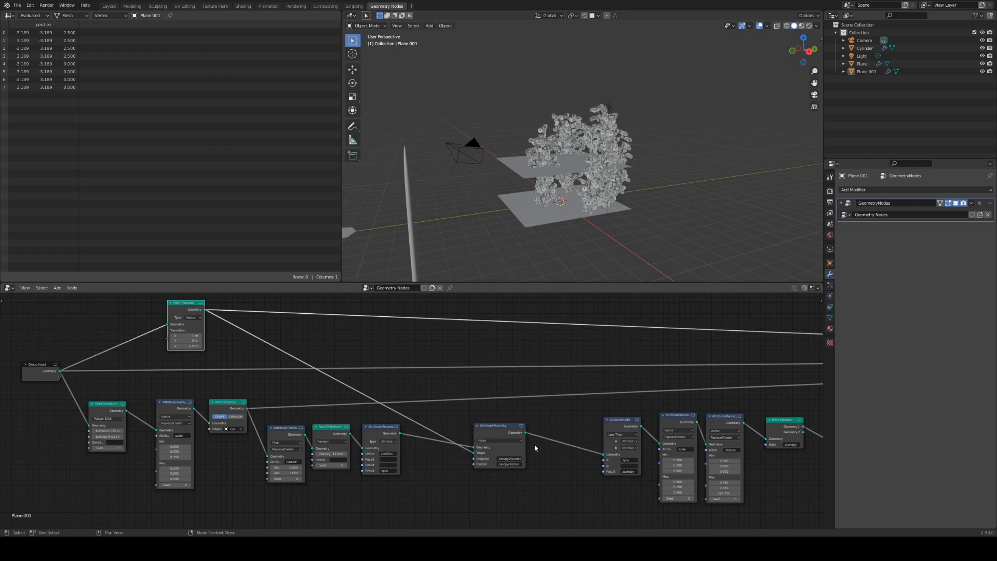
scroll(553, 462, up, 2)
drag(435, 403, 417, 401)
scroll(469, 462, down, 2)
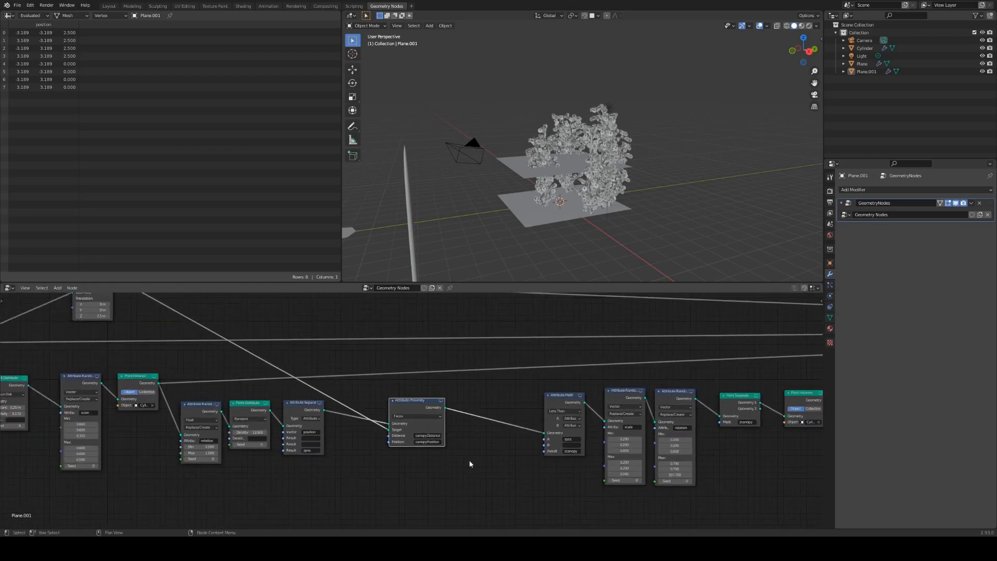
Set the B attribute of the Less Than Attribute Math node to canopyDistance
scroll(469, 463, up, 5)
scroll(310, 401, down, 4)
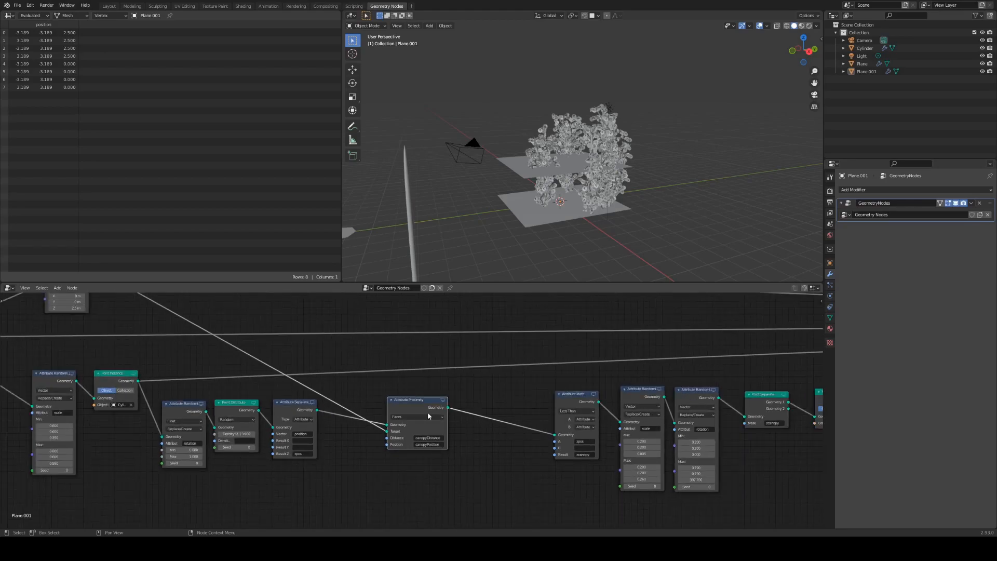
scroll(420, 444, up, 1)
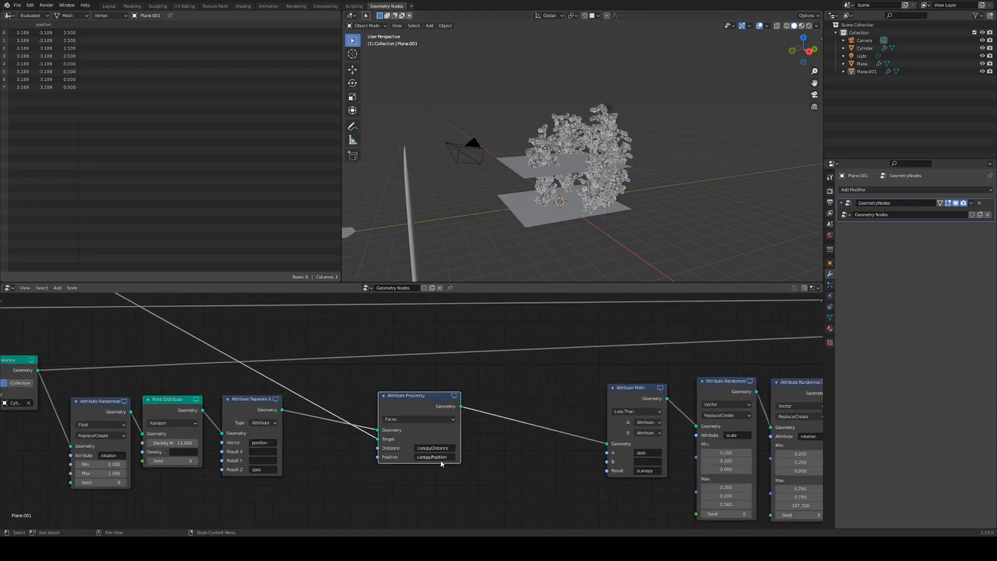
scroll(376, 444, up, 2)
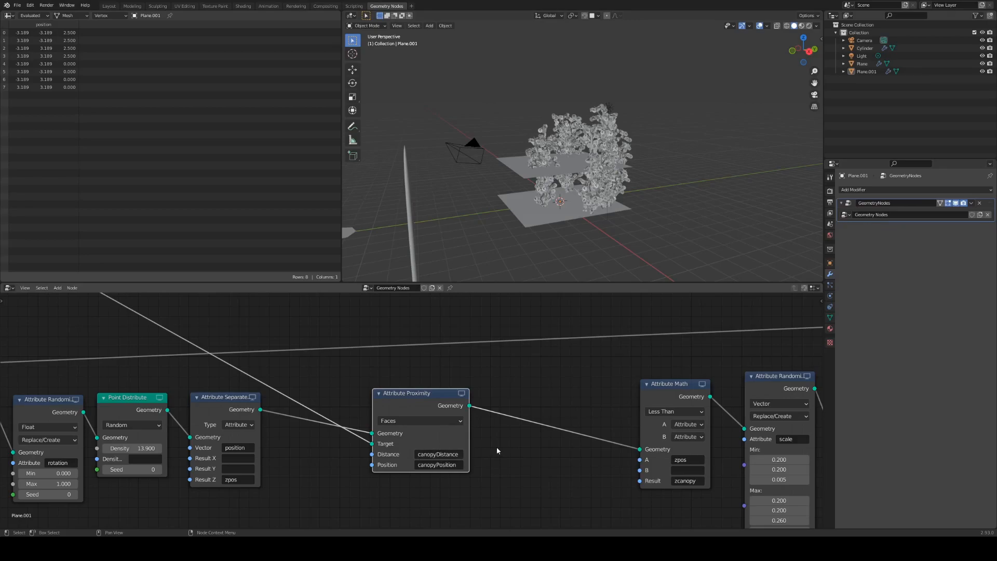
scroll(516, 449, down, 1)
middle_drag(516, 446, 381, 434)
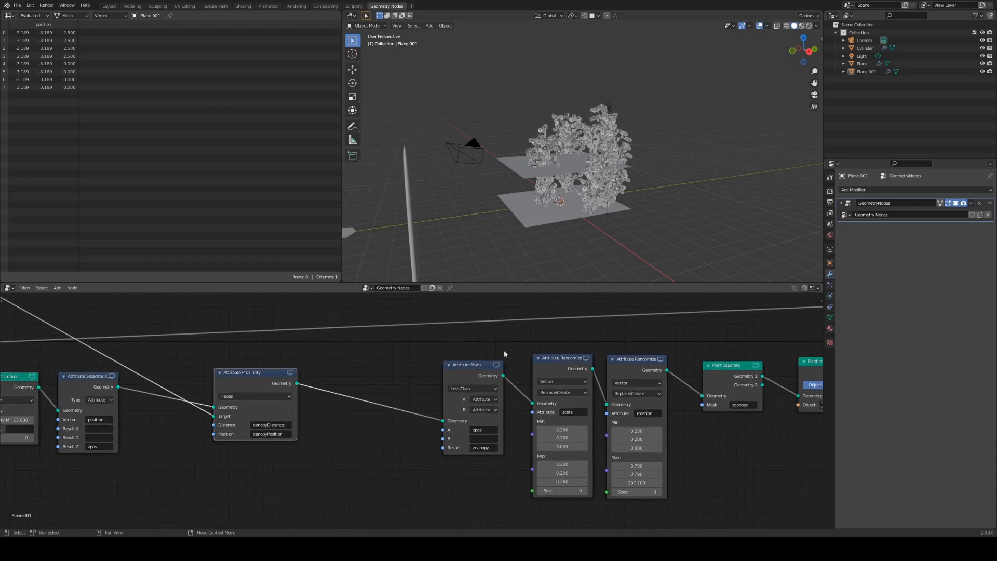
drag(475, 365, 470, 360)
click(476, 434)
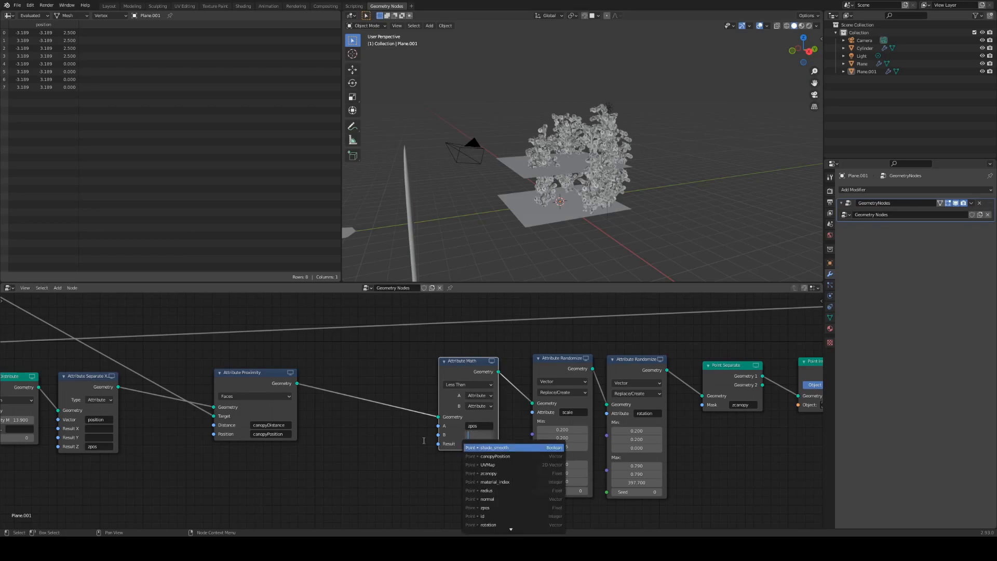
text(ca)
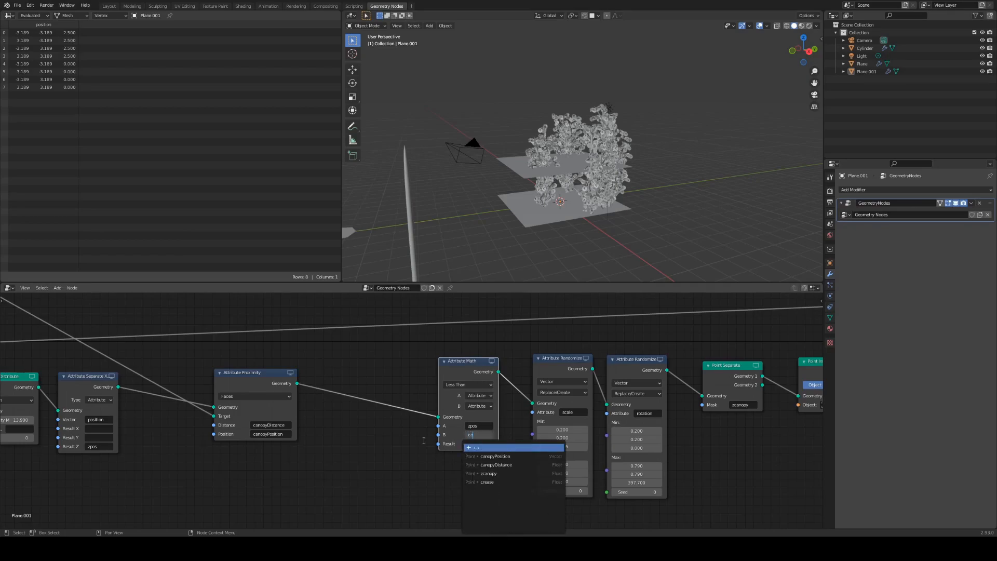
key(Down)
key(Down)
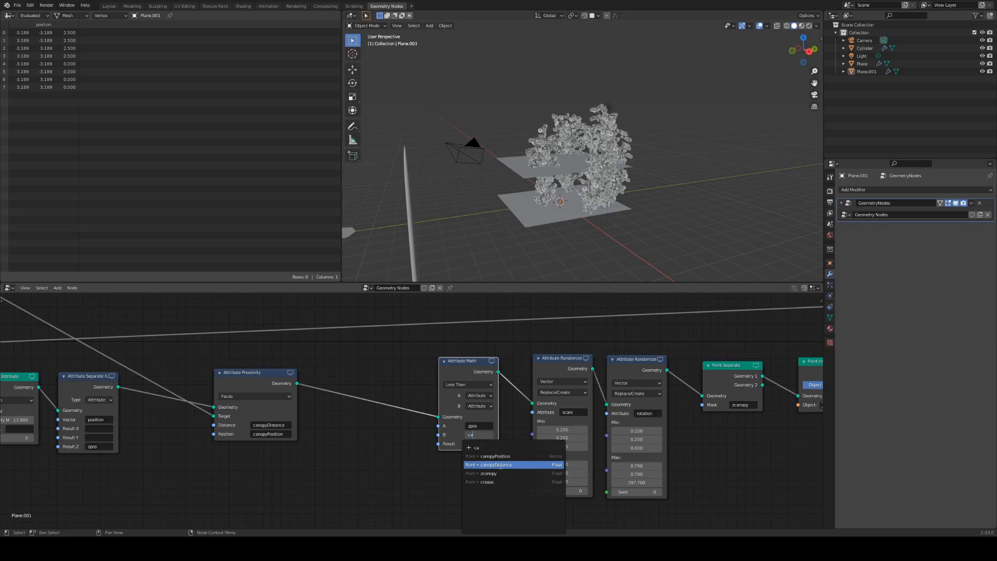
key(Return)
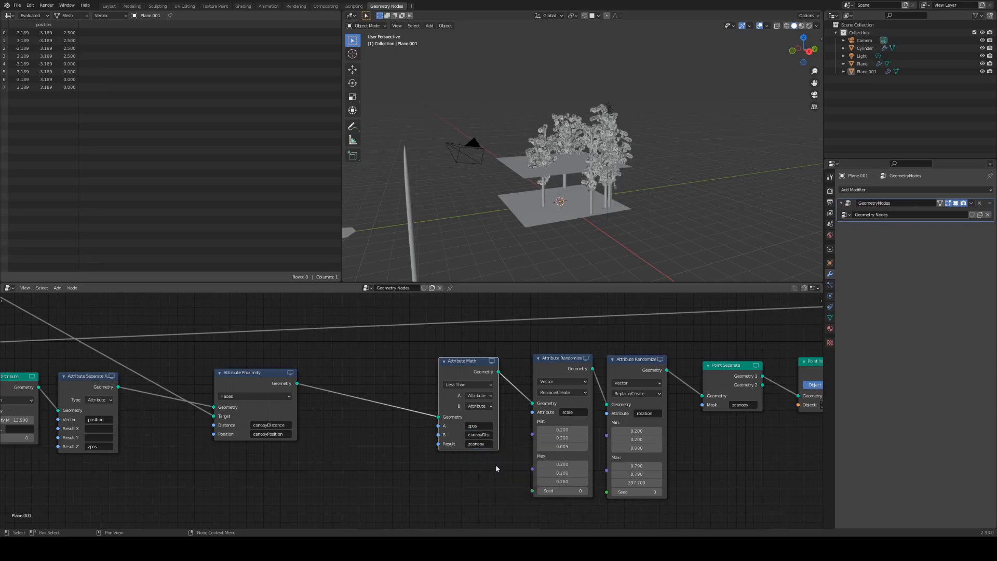
Examine the trees' branch cutoff against the raised plane from several angles
mouse_move(600, 233)
middle_down()
mouse_move(597, 214)
mouse_move(596, 222)
middle_up()
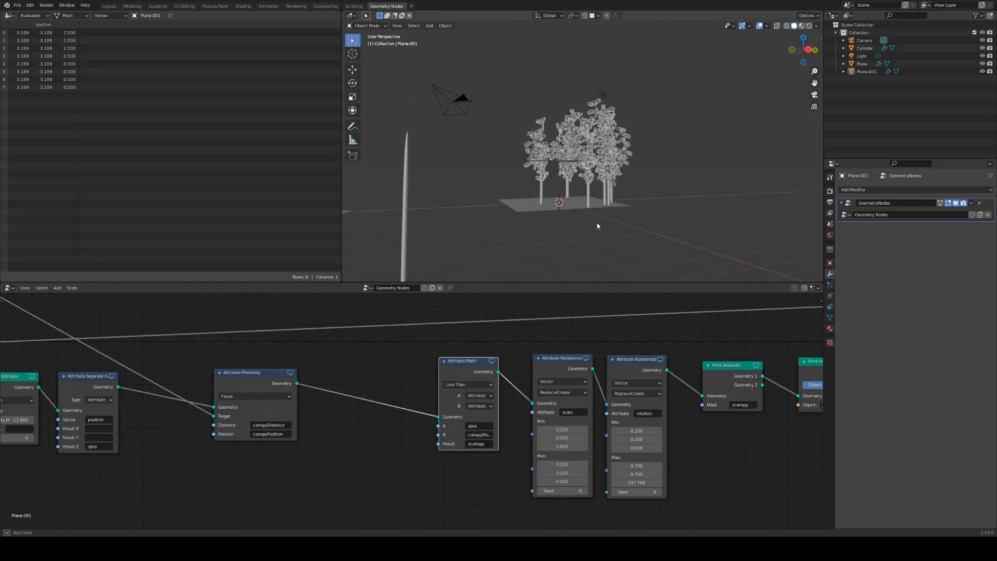
drag(470, 365, 470, 367)
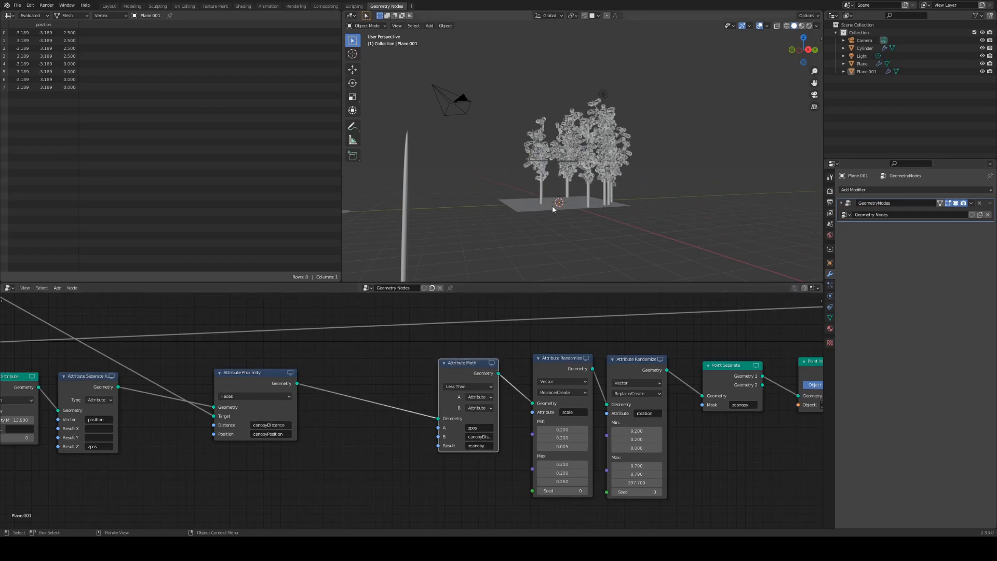
scroll(606, 192, up, 3)
middle_drag(606, 192, 568, 170)
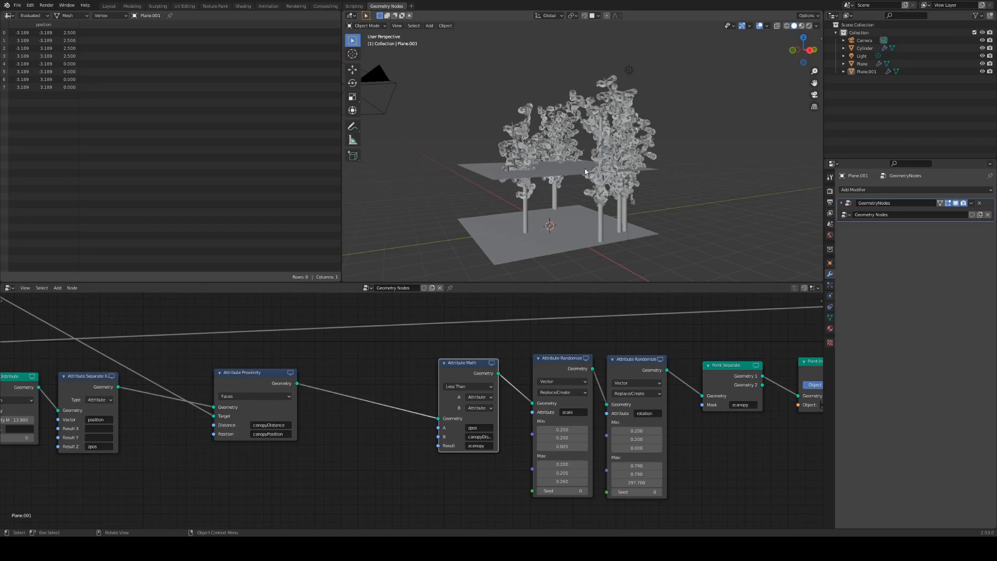
mouse_move(603, 192)
middle_down()
mouse_move(605, 164)
mouse_move(602, 187)
middle_up()
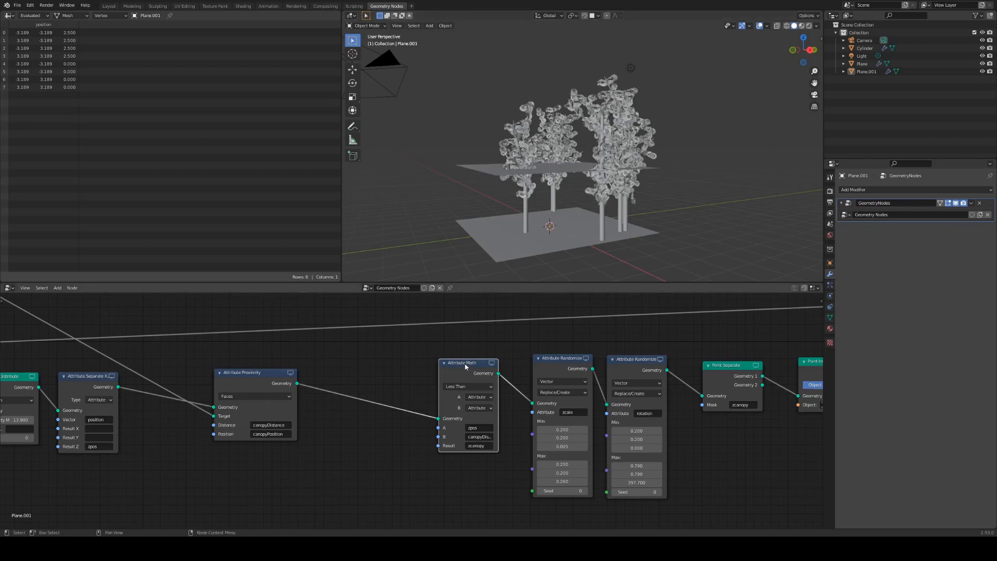
Raise the canopy plane by setting the Point Translate node's Z translation to 3.1 m, and tidy the Attribute Proximity and Attribute Math node spacing
drag(244, 387, 262, 384)
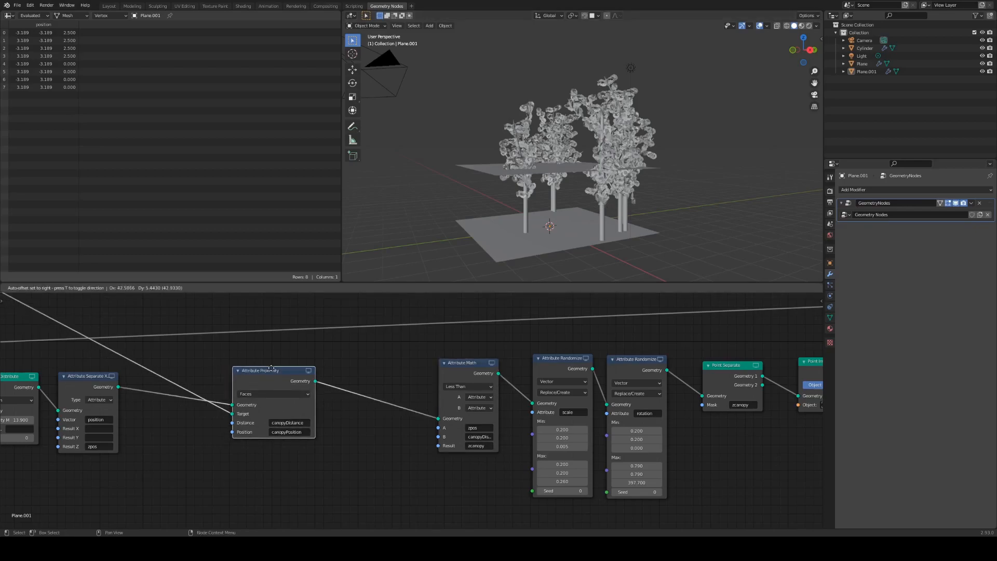
mouse_move(607, 207)
middle_down()
mouse_move(611, 182)
mouse_move(602, 213)
middle_up()
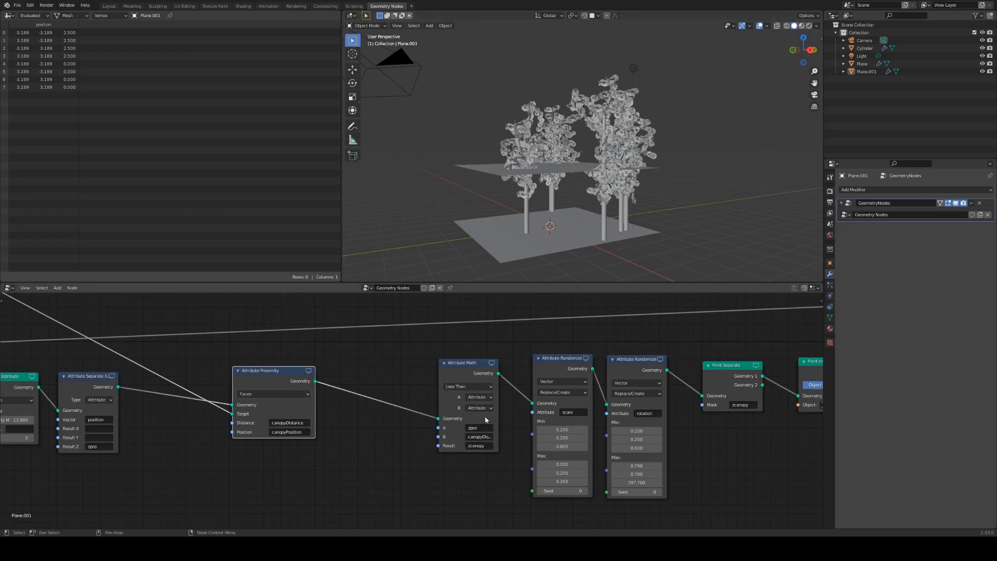
scroll(481, 387, down, 3)
middle_drag(341, 406, 475, 442)
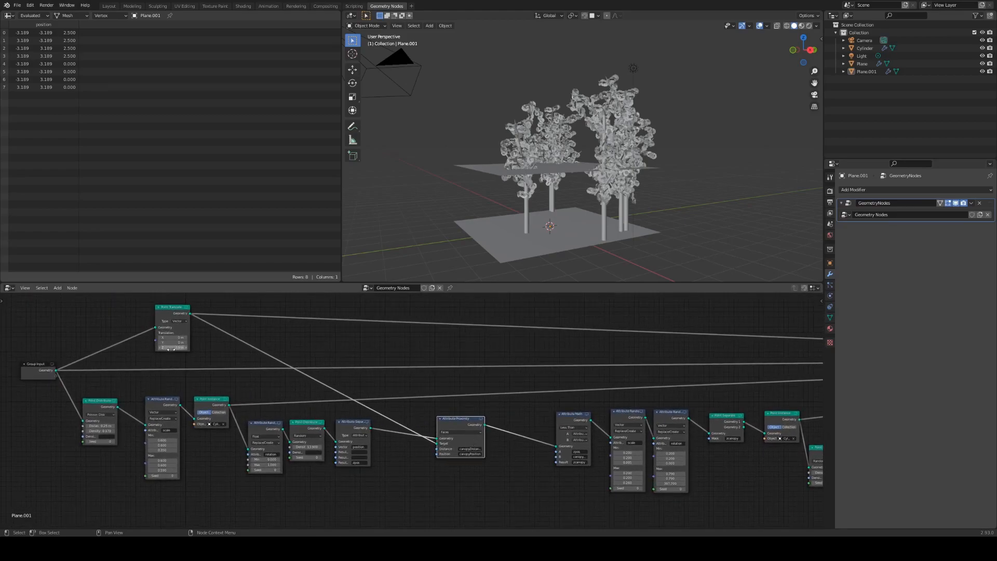
mouse_move(171, 347)
mouse_down()
mouse_move(202, 347)
mouse_move(165, 347)
mouse_move(187, 347)
mouse_up()
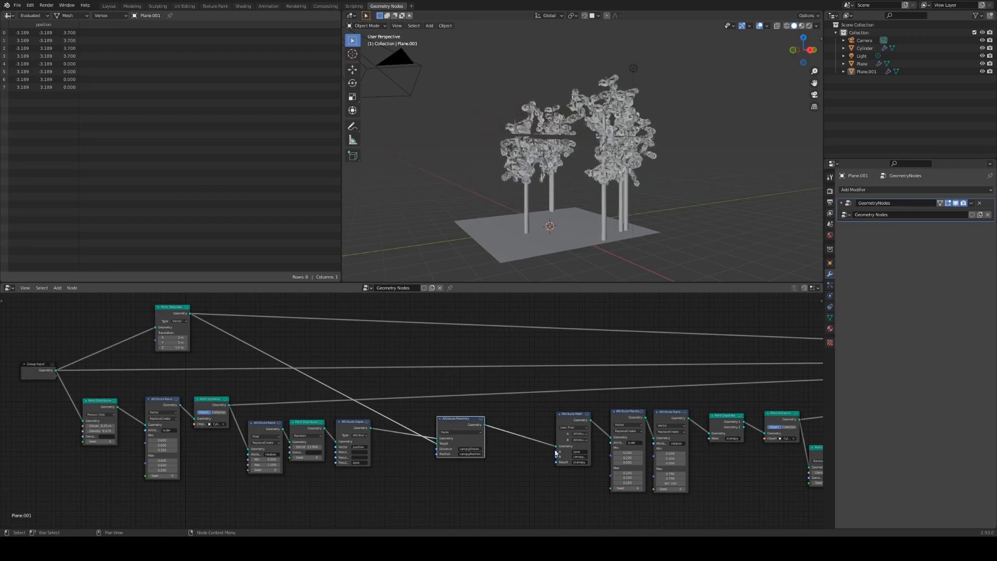
drag(574, 418, 563, 419)
mouse_move(176, 347)
mouse_down()
mouse_move(198, 348)
mouse_move(153, 348)
mouse_move(177, 348)
mouse_up()
mouse_move(599, 155)
middle_down()
mouse_move(597, 170)
mouse_move(605, 167)
mouse_move(588, 165)
middle_up()
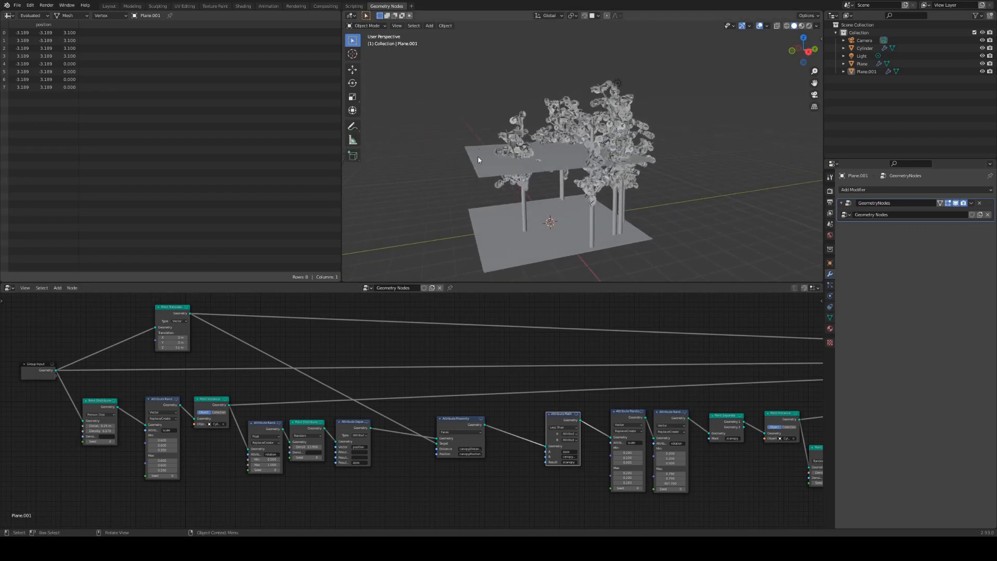
middle_drag(507, 142, 575, 189)
middle_drag(491, 177, 577, 231)
scroll(592, 182, up, 2)
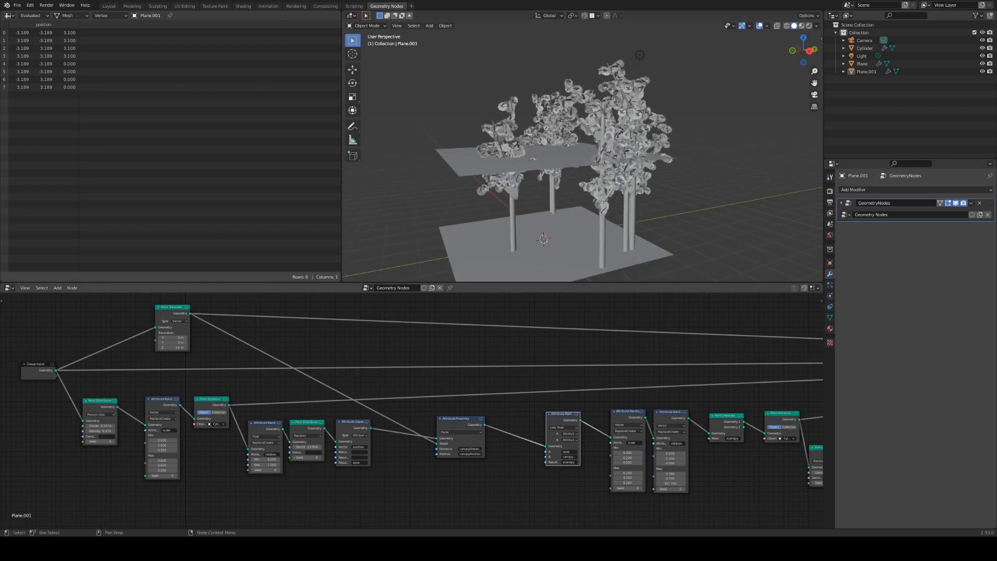
Insert an Attribute Randomize node into the link from Point Translate to the Attribute Proximity node's Target
middle_drag(241, 324, 316, 333)
click(248, 322)
scroll(380, 357, down, 3)
middle_drag(421, 343, 438, 362)
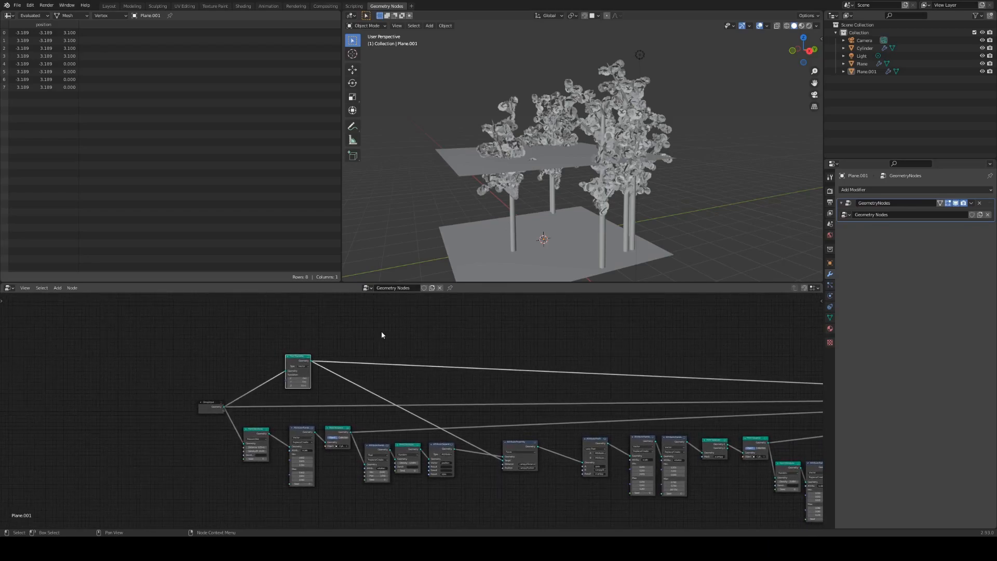
scroll(371, 384, up, 2)
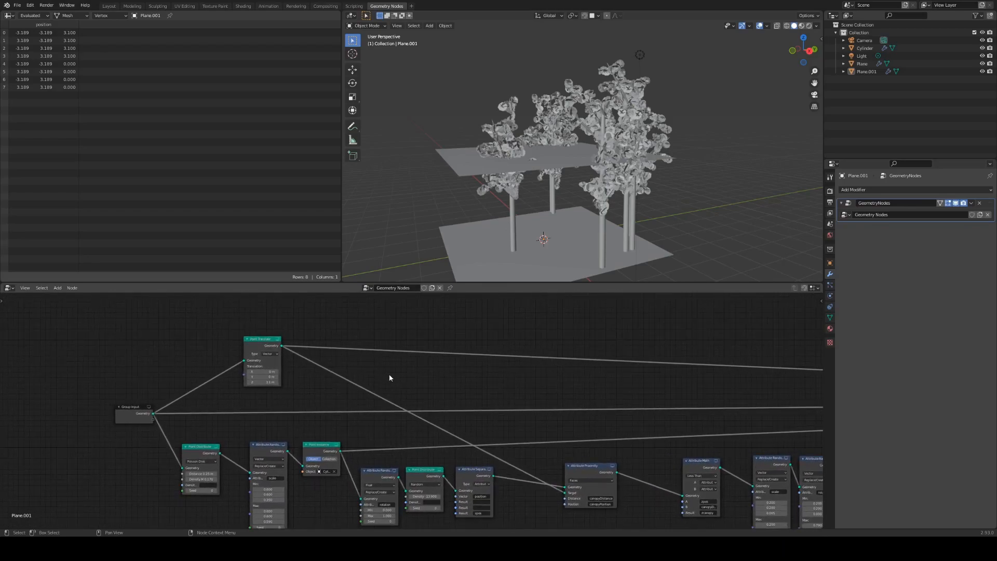
key(shift+a)
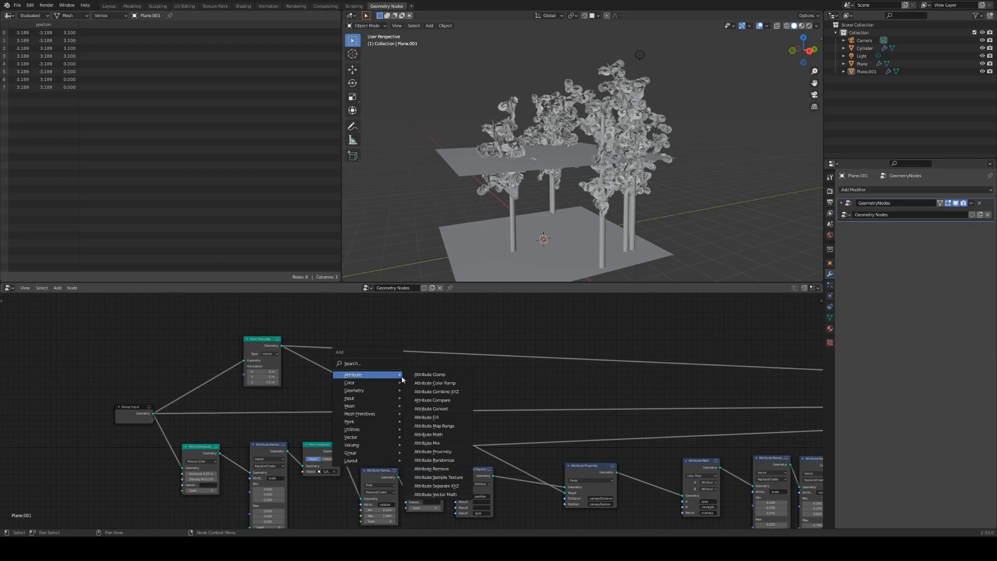
click(434, 460)
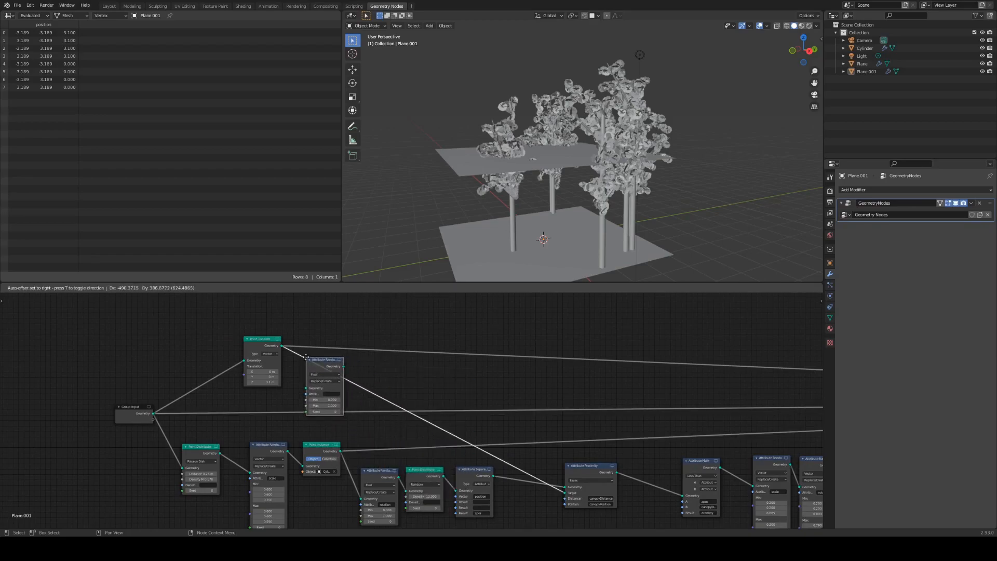
click(329, 370)
drag(348, 371, 352, 357)
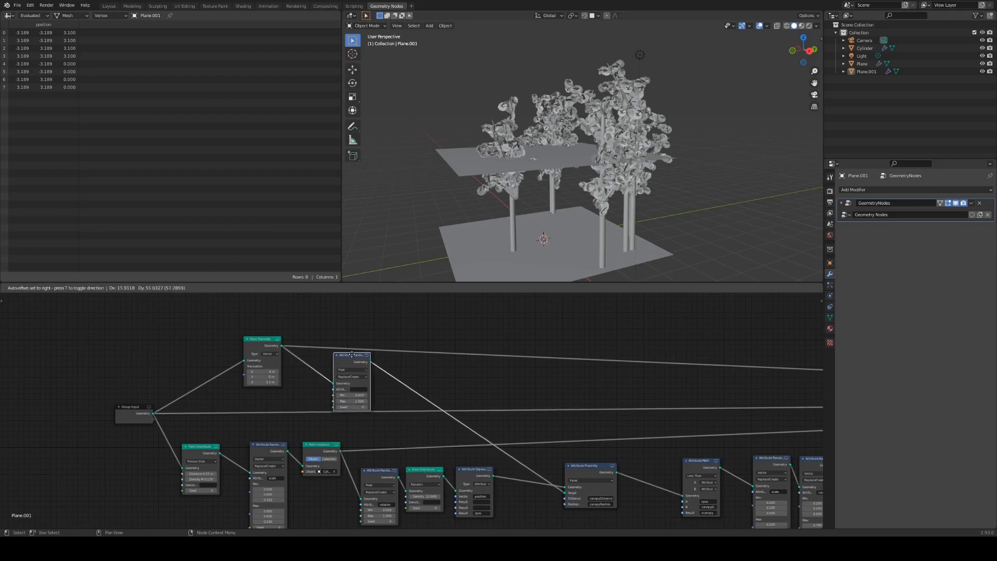
Set the new Attribute Randomize node's data type to Vector and its attribute to position
middle_drag(168, 377, 183, 377)
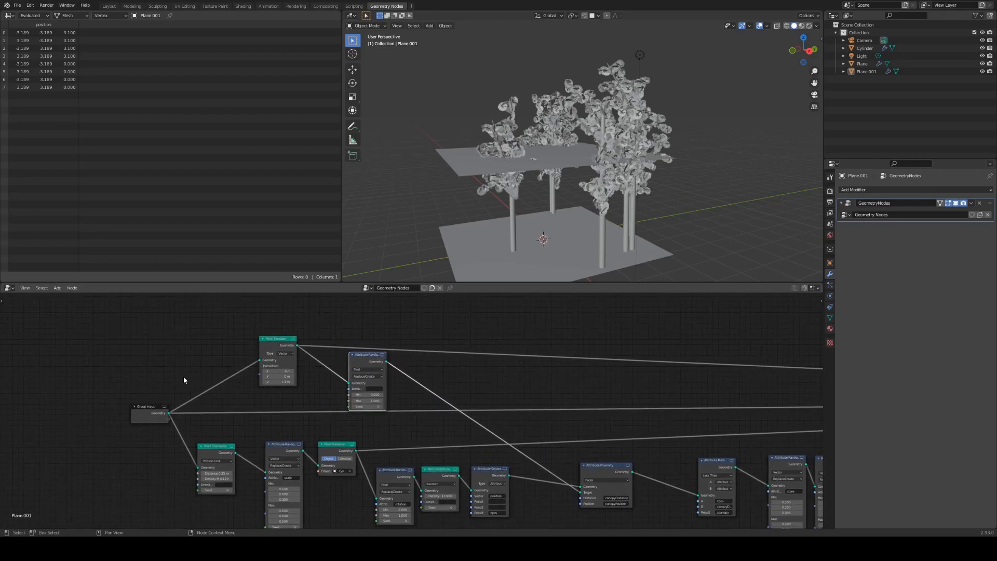
scroll(401, 396, up, 3)
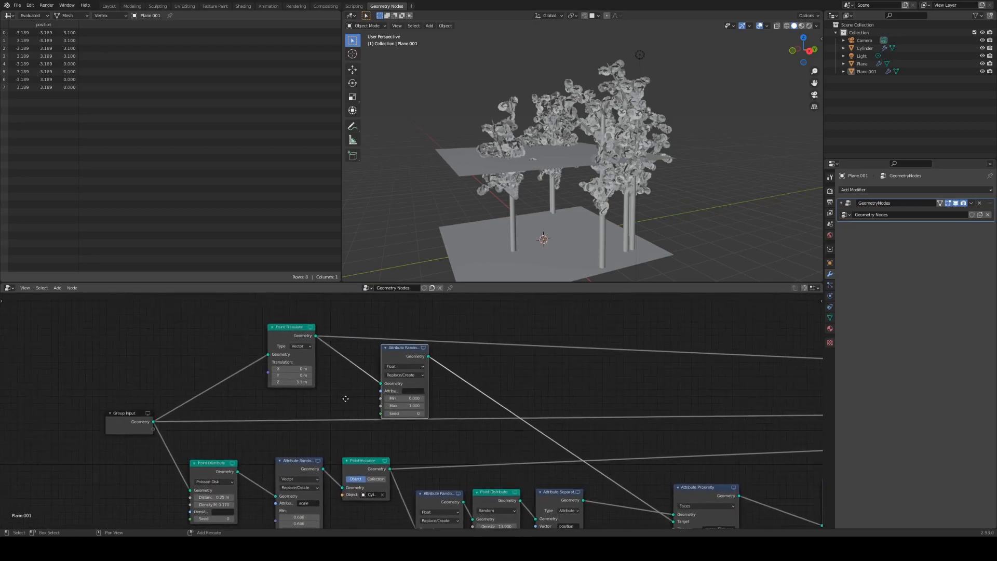
click(402, 359)
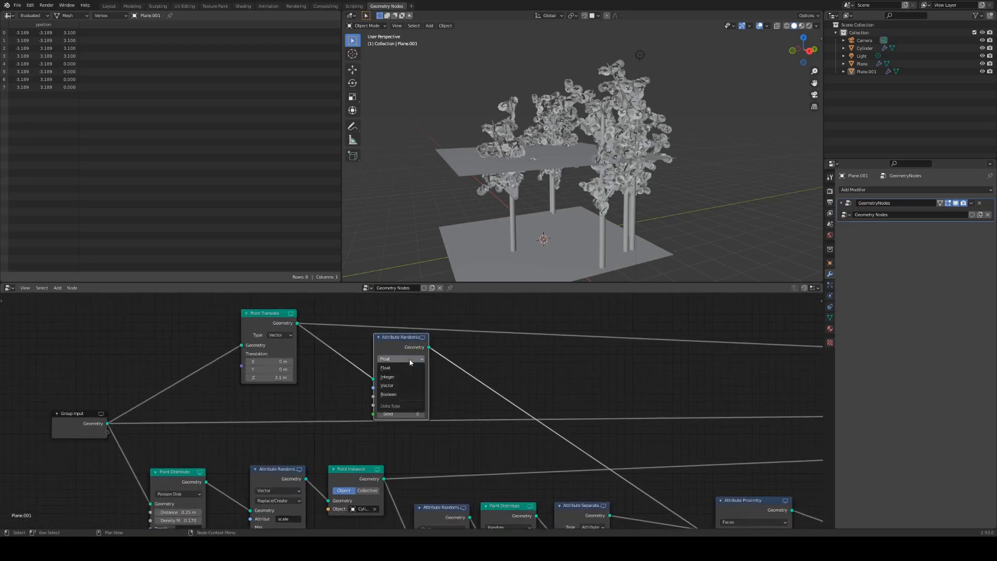
click(394, 385)
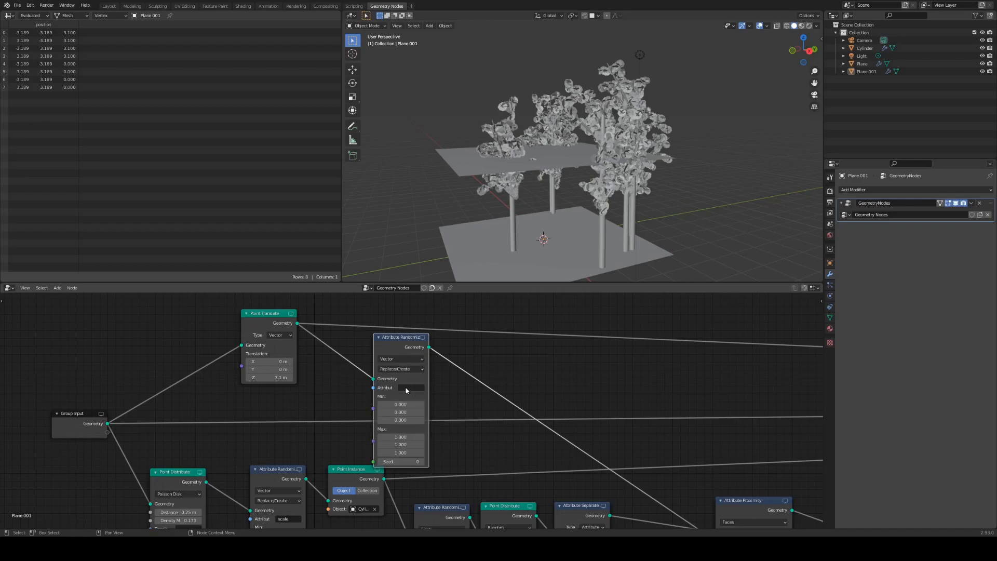
click(407, 388)
text(p)
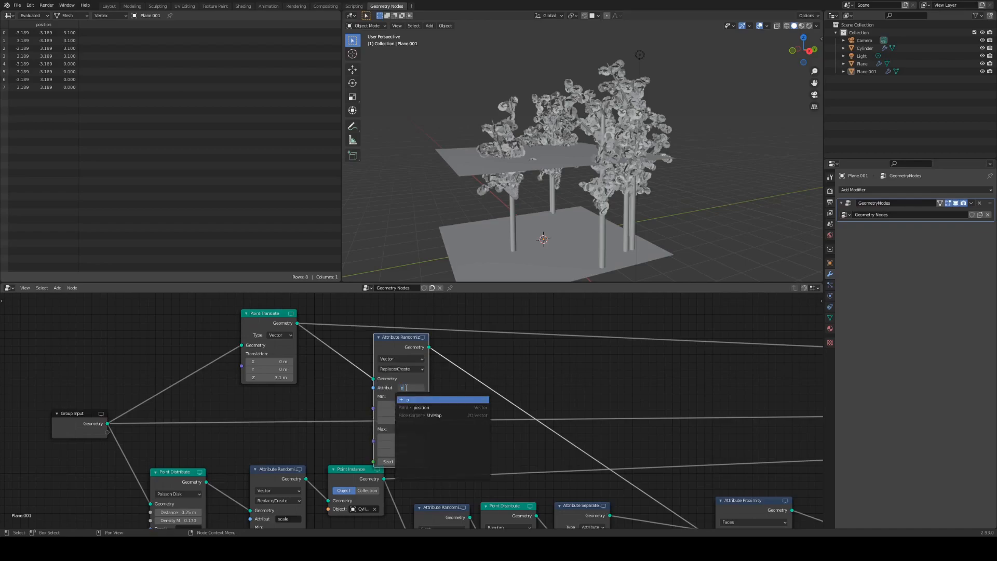
text(osition)
key(Return)
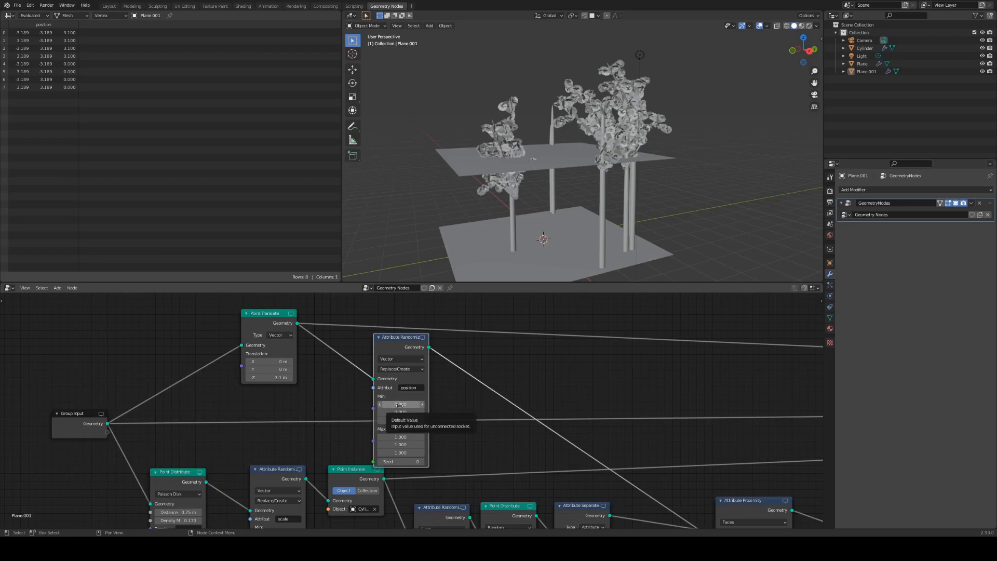
Set the position Attribute Randomize node's Min X and Y to 1 and inspect the effect on the trees
click(398, 404)
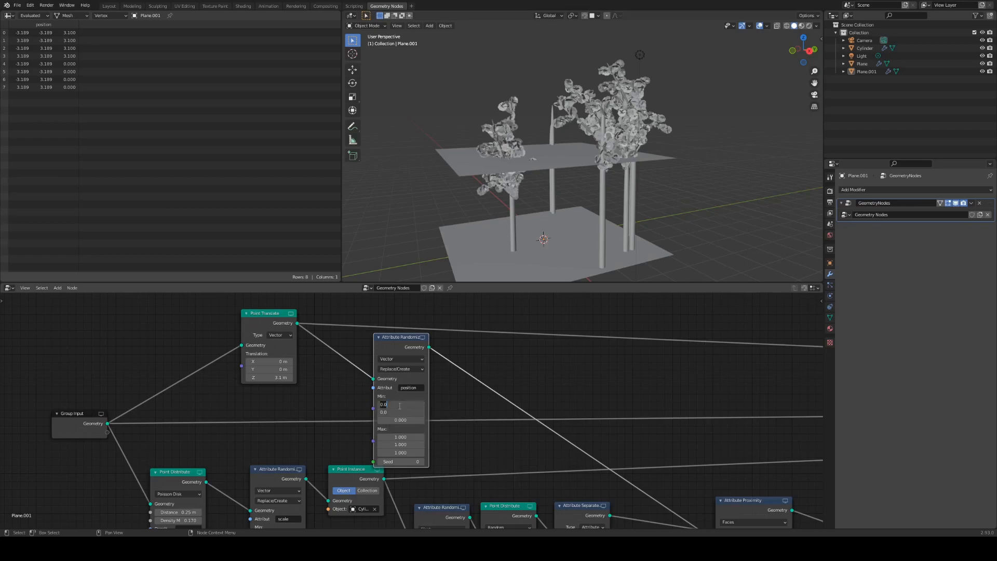
text(1)
key(Return)
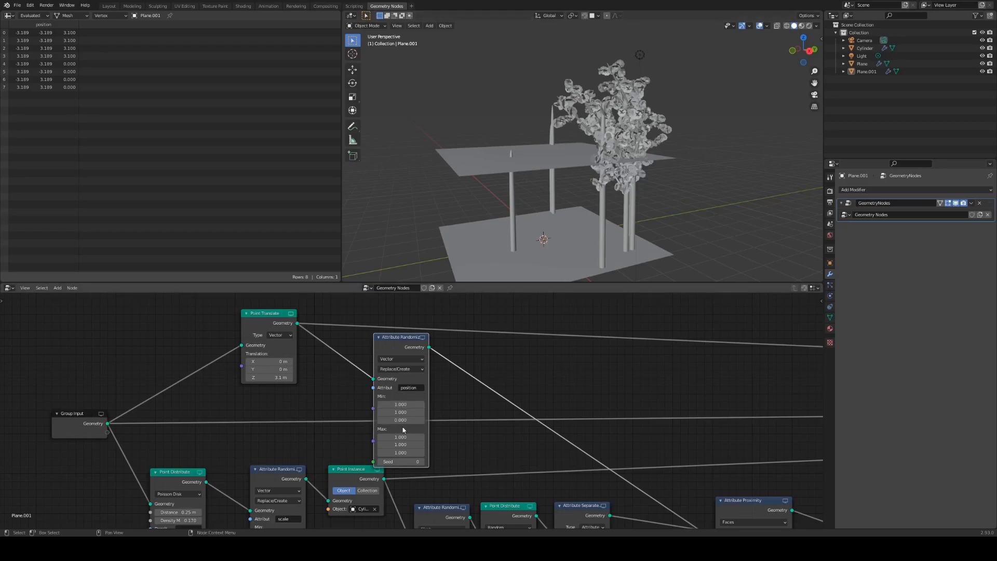
middle_drag(576, 180, 565, 214)
middle_drag(500, 167, 562, 242)
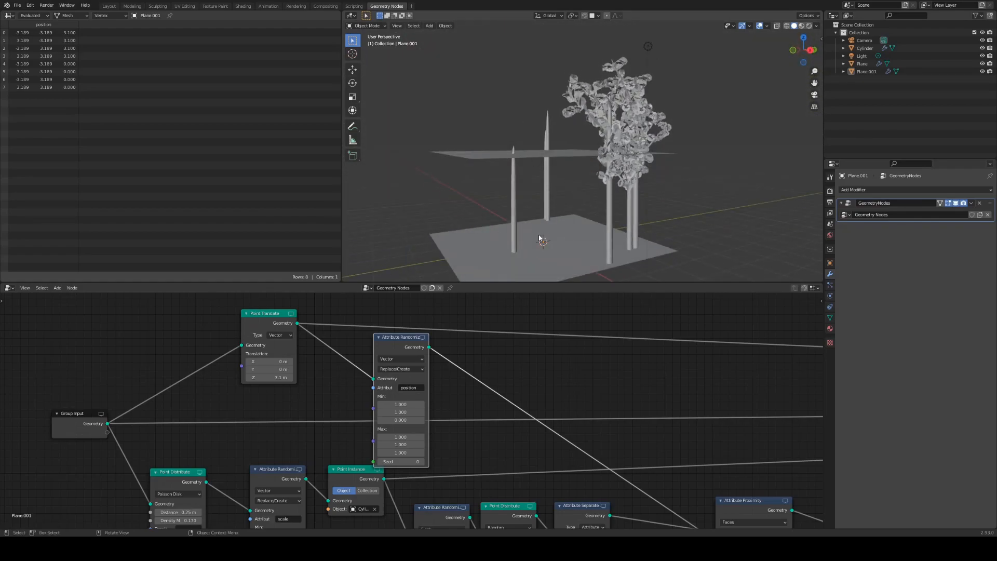
scroll(558, 217, down, 5)
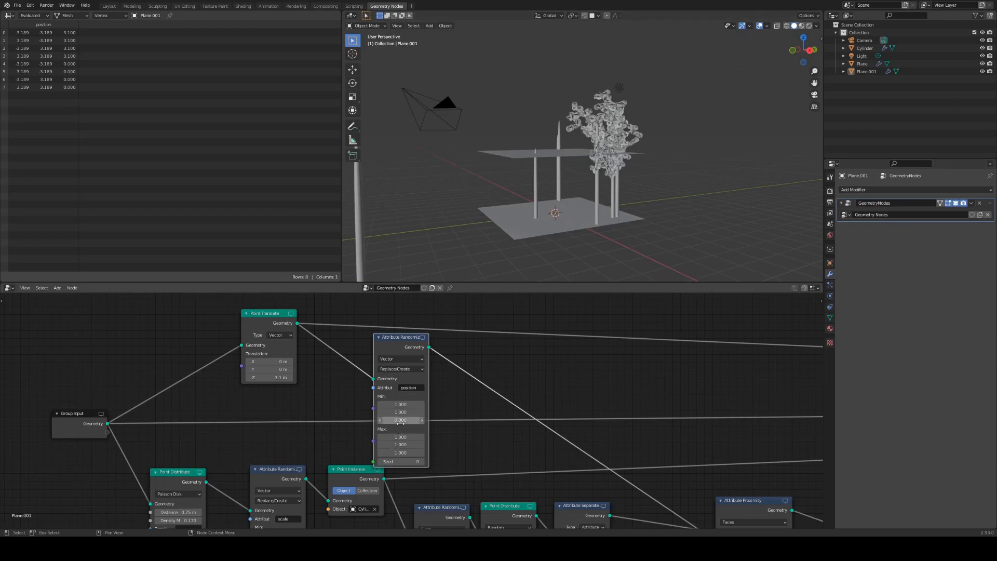
mouse_move(588, 191)
middle_down()
mouse_move(606, 211)
mouse_move(593, 207)
middle_up()
Set the position Attribute Randomize node's Max Z to 4.4 and reposition the node beside Point Translate
drag(404, 336, 404, 320)
scroll(569, 214, up, 2)
drag(401, 436, 453, 437)
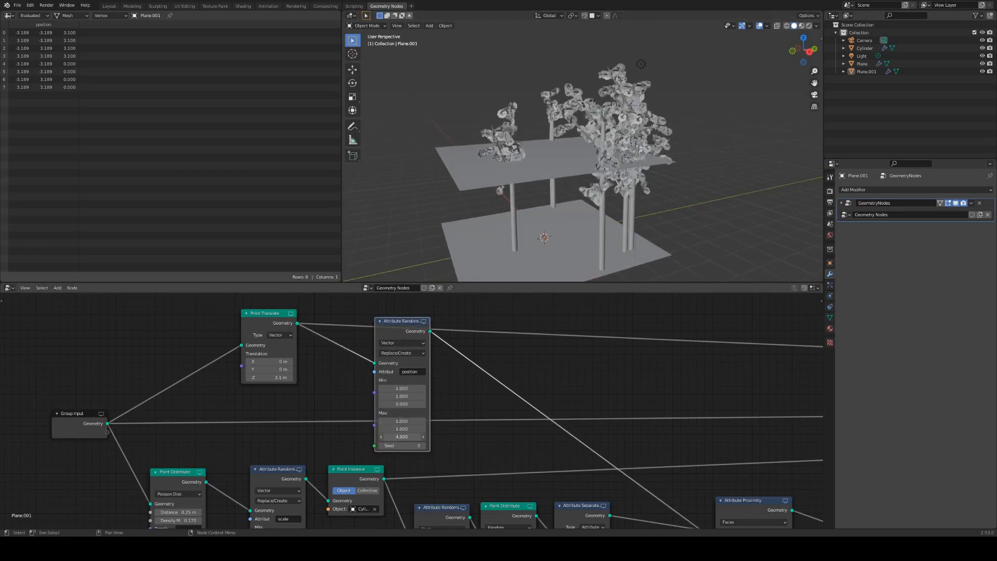
drag(401, 324, 383, 341)
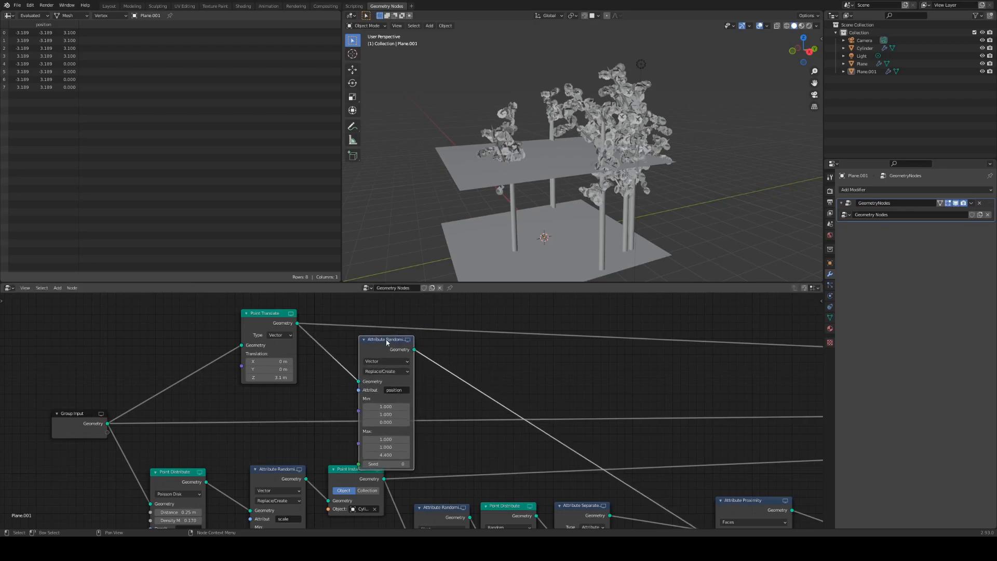
Cut the Point Translate link to the final Join Geometry node and connect the position Attribute Randomize node's Geometry output there instead
scroll(482, 354, down, 2)
middle_drag(477, 351, 469, 356)
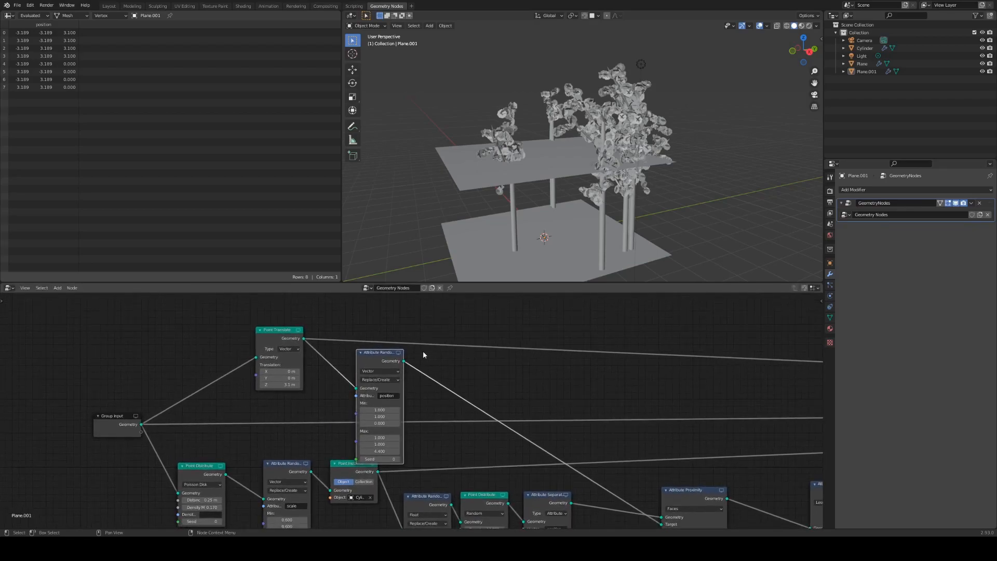
ctrl+right_drag(450, 331, 471, 358)
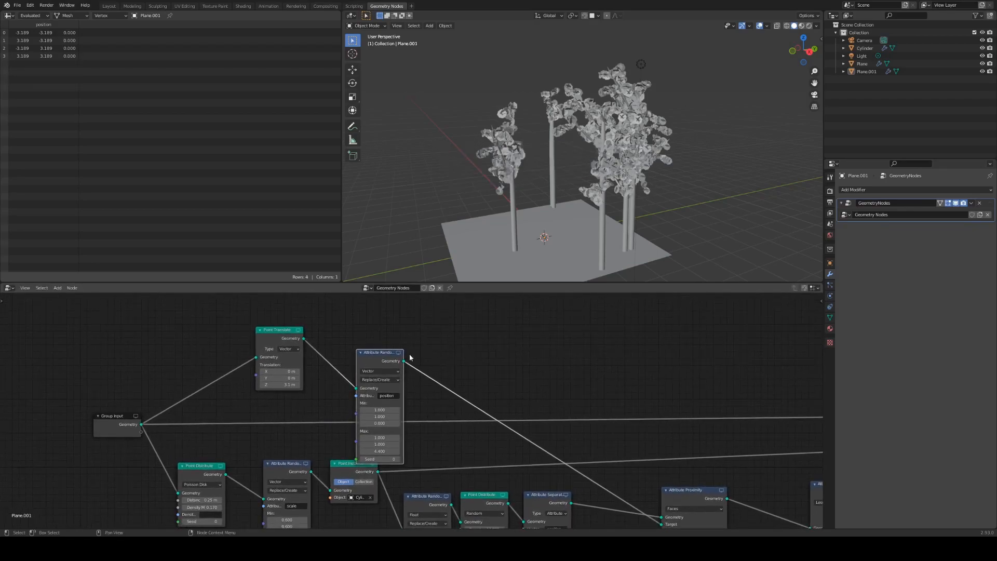
scroll(512, 364, down, 3)
middle_drag(511, 365, 364, 391)
scroll(465, 381, down, 3)
middle_drag(497, 382, 291, 381)
scroll(291, 380, down, 1)
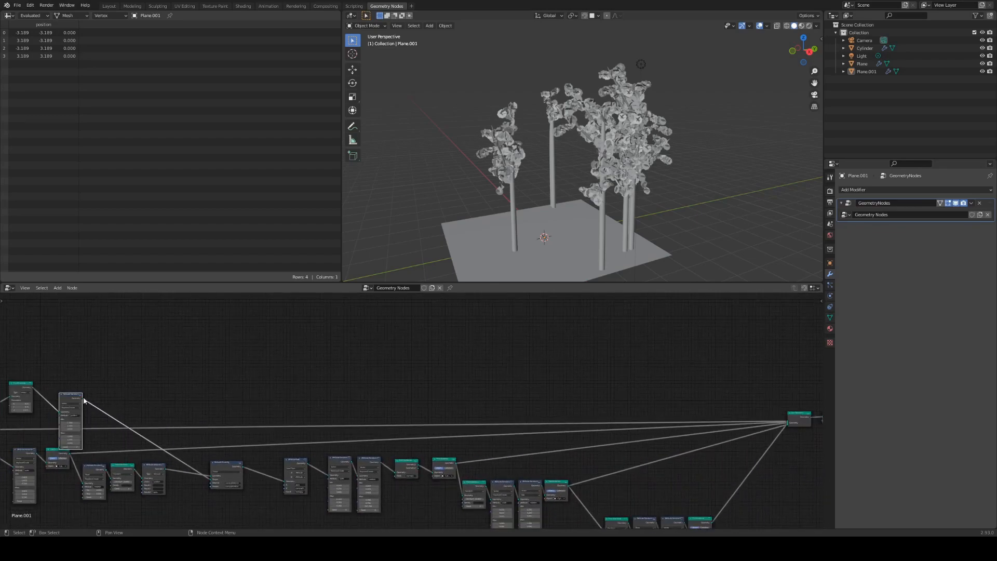
drag(83, 400, 787, 424)
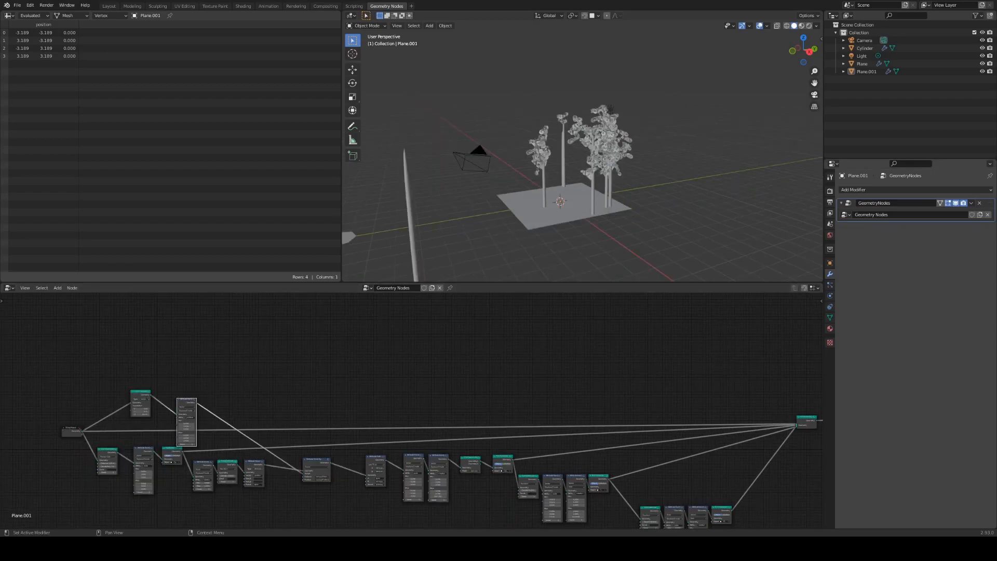
Set the operation of the position Attribute Randomize node to Add
scroll(411, 411, down, 1)
middle_drag(412, 411, 408, 394)
scroll(411, 410, up, 2)
middle_drag(315, 387, 397, 384)
scroll(294, 394, up, 4)
middle_drag(258, 370, 403, 388)
scroll(390, 390, up, 3)
middle_drag(608, 228, 561, 169)
scroll(394, 400, up, 3)
middle_drag(298, 396, 335, 389)
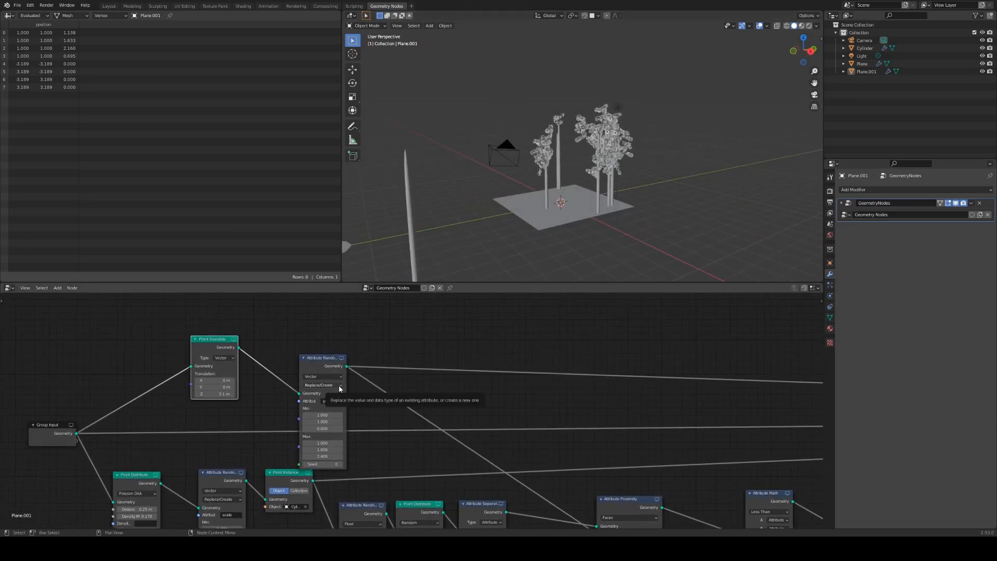
click(338, 384)
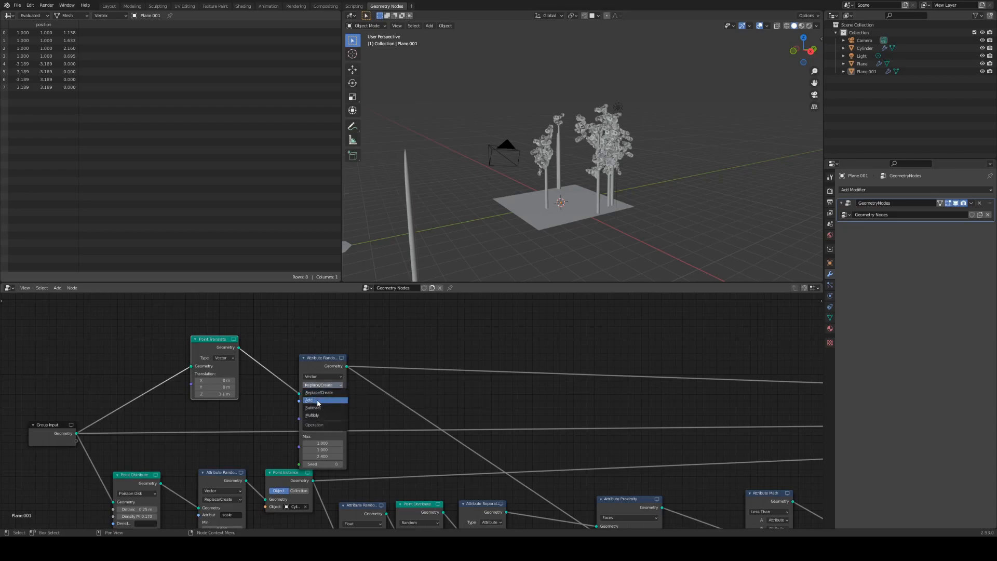
click(317, 400)
Set both the Min and Max X and Y values of the position Attribute Randomize node to 0
middle_drag(571, 197, 659, 223)
drag(326, 415, 326, 414)
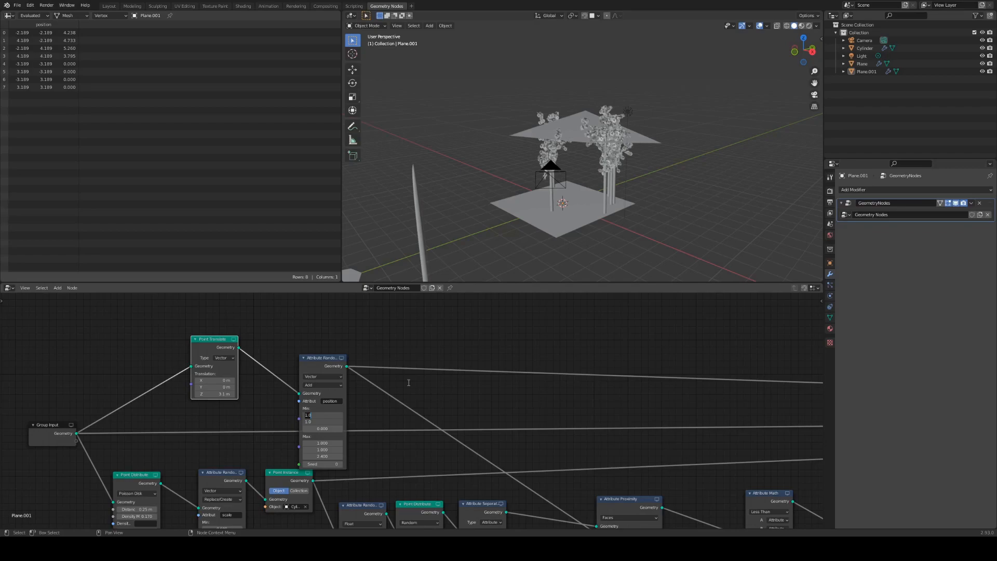
key(Return)
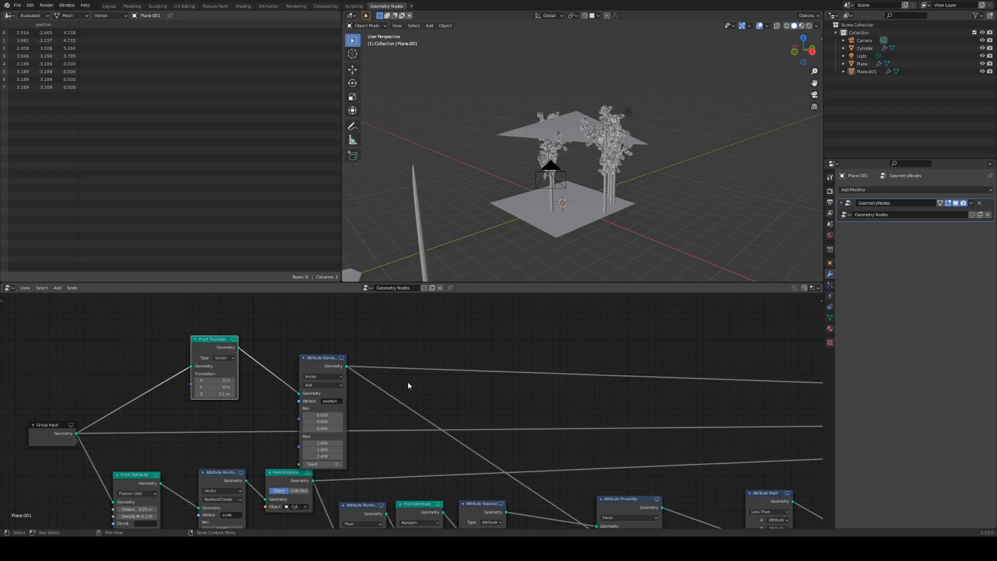
text(0)
key(Return)
Set the position Attribute Randomize node's Max Z to 5.3 to vary the canopy plane's corner heights
mouse_move(722, 205)
middle_down()
mouse_move(718, 256)
mouse_move(723, 207)
middle_up()
drag(321, 456, 376, 456)
middle_drag(763, 182, 582, 172)
Insert a Subdivision Surface node between the Group Input and Point Translate nodes, shifting Point Translate to make room
drag(210, 341, 229, 338)
middle_drag(654, 166, 364, 244)
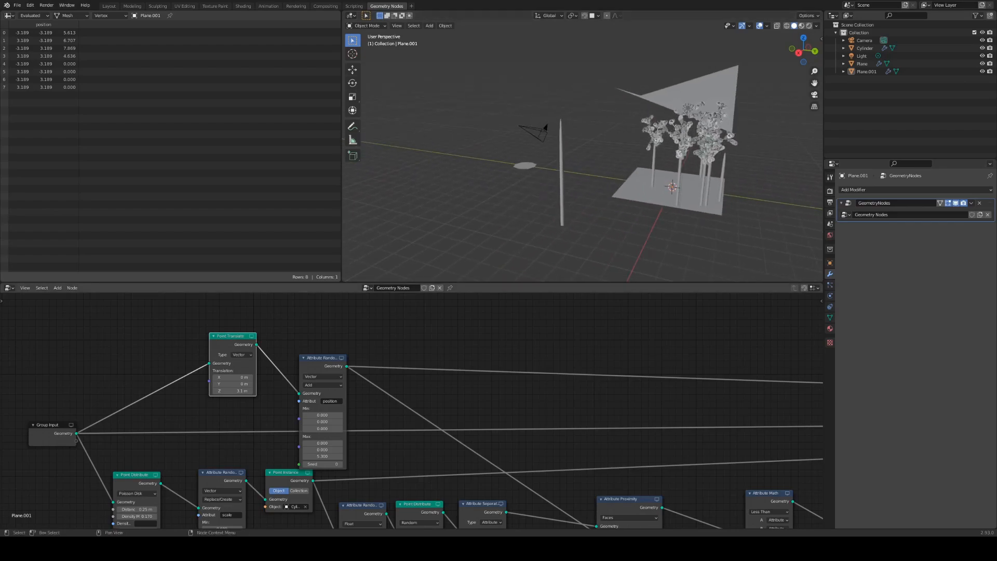
key(shift+a)
mouse_move(143, 346)
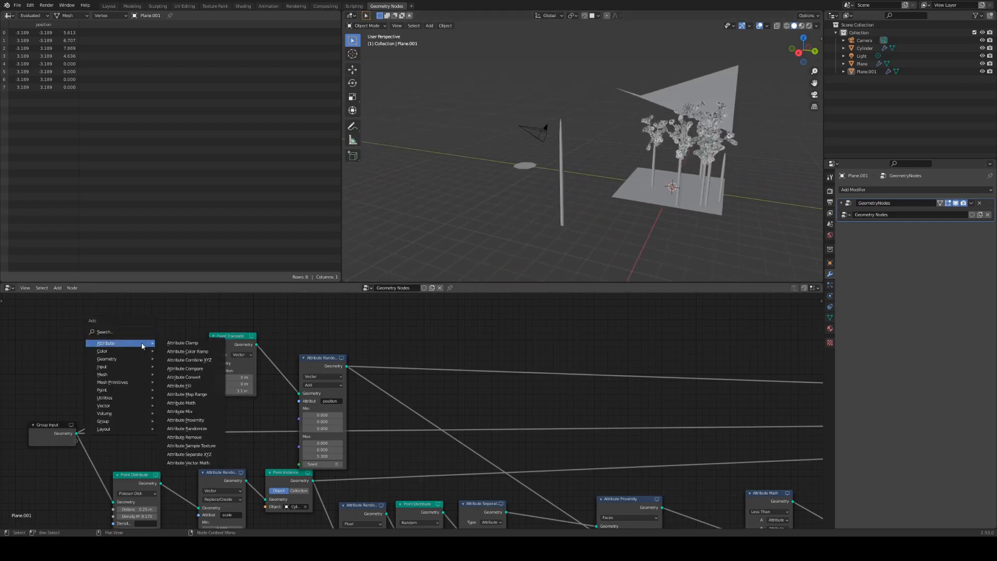
mouse_move(110, 377)
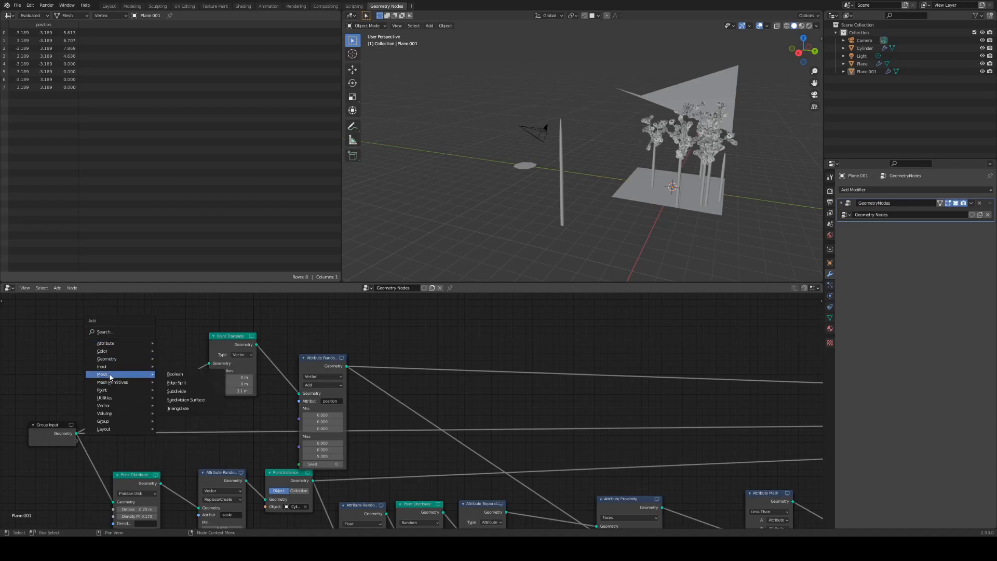
click(183, 399)
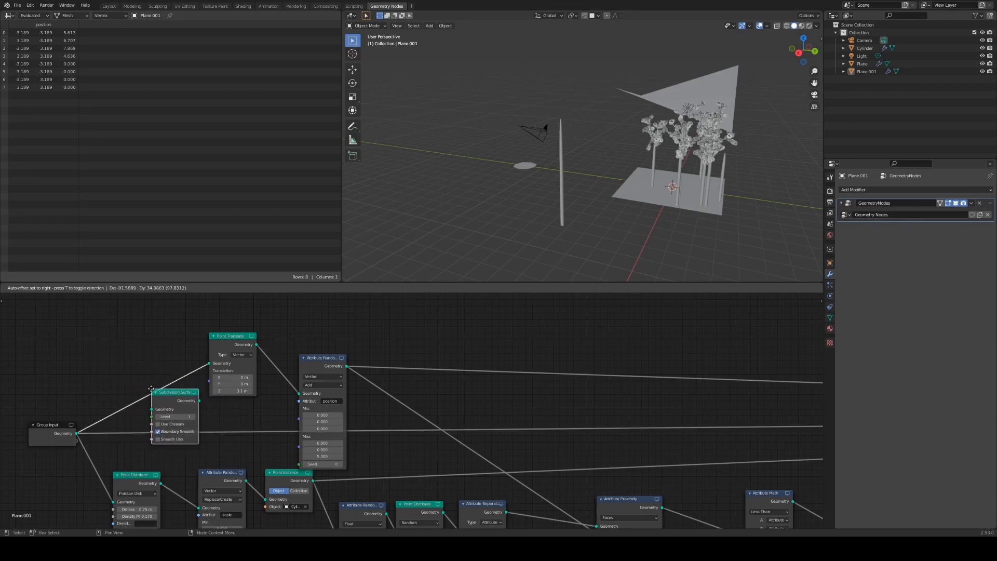
click(152, 391)
drag(152, 391, 124, 361)
Check the canopy plane's outline from above and turn off Boundary Smooth on the Subdivision Surface node
middle_drag(695, 151, 653, 214)
key(KP_7)
key(KP_5)
key(KP_7)
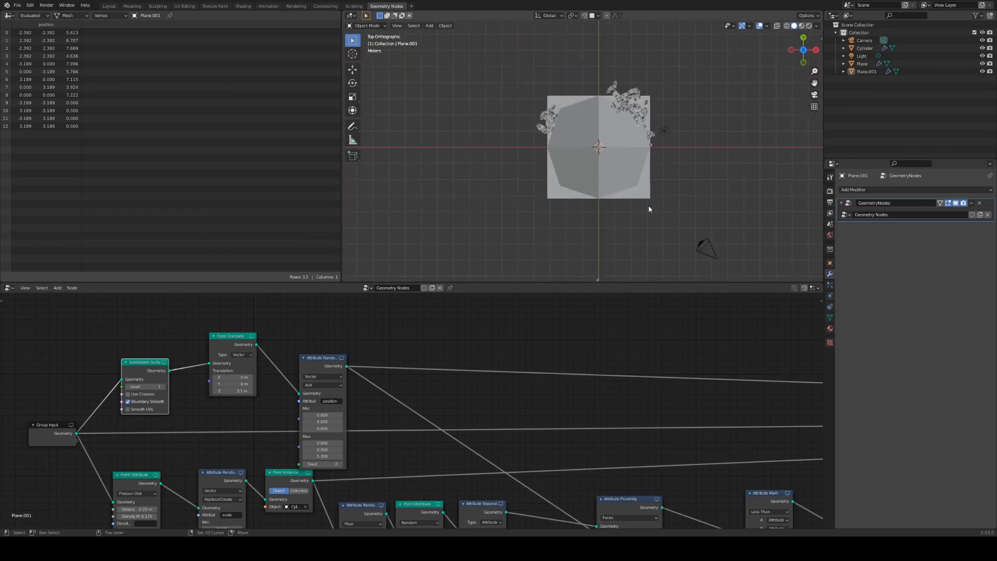
shift+middle_drag(694, 140, 659, 155)
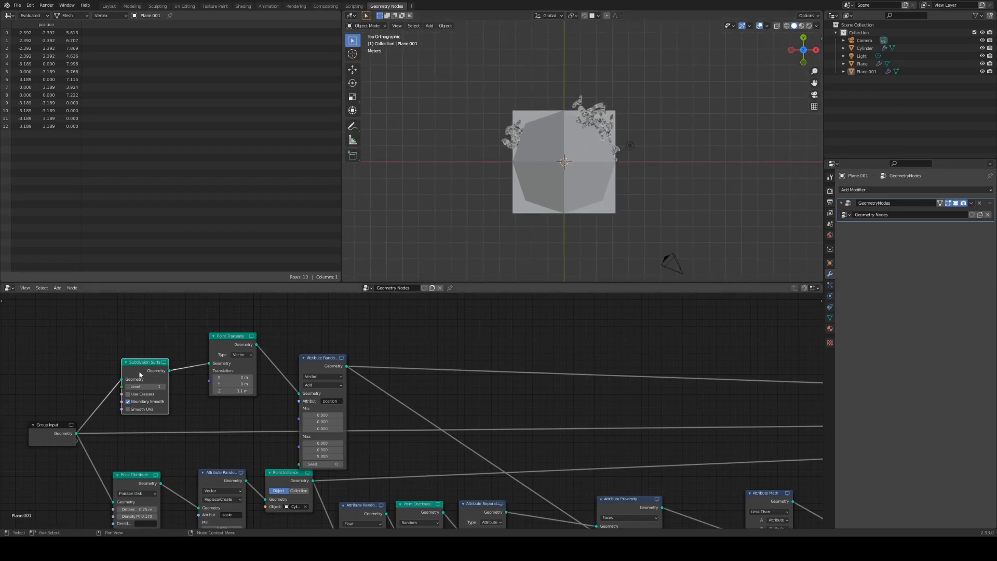
click(128, 401)
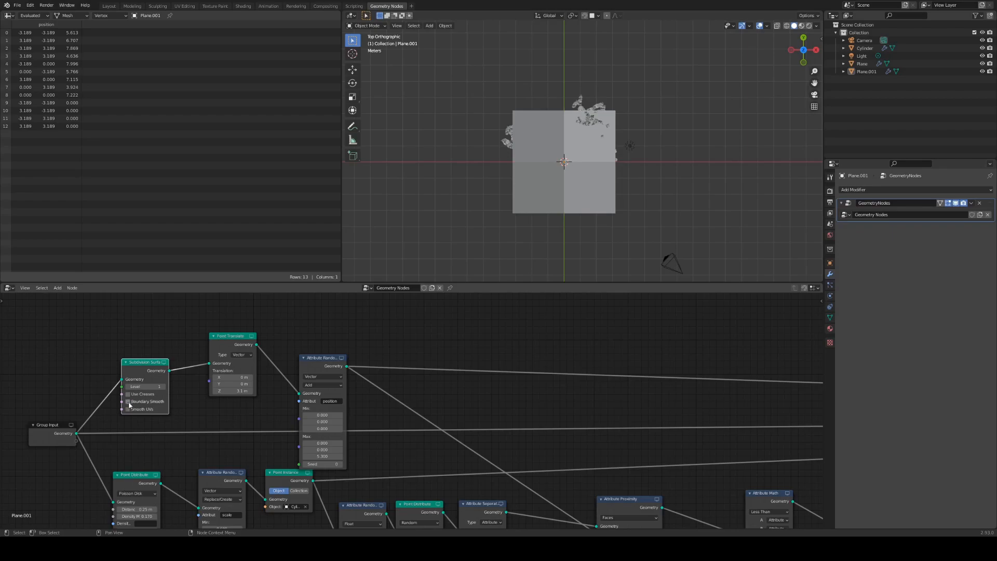
middle_drag(553, 240, 538, 202)
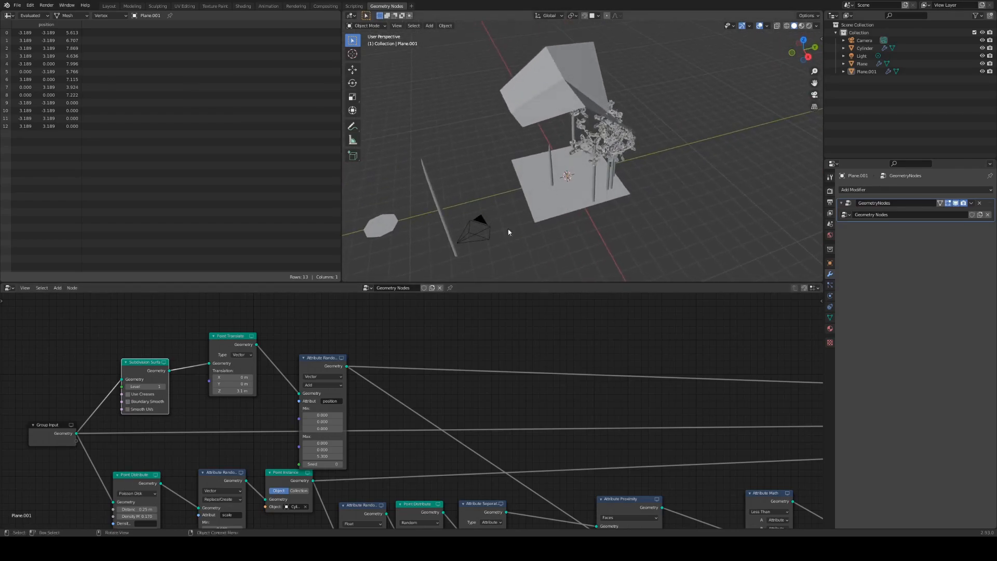
Try higher subdivision on the canopy plane, settling on Level 2 in the Subdivision Surface node
click(162, 387)
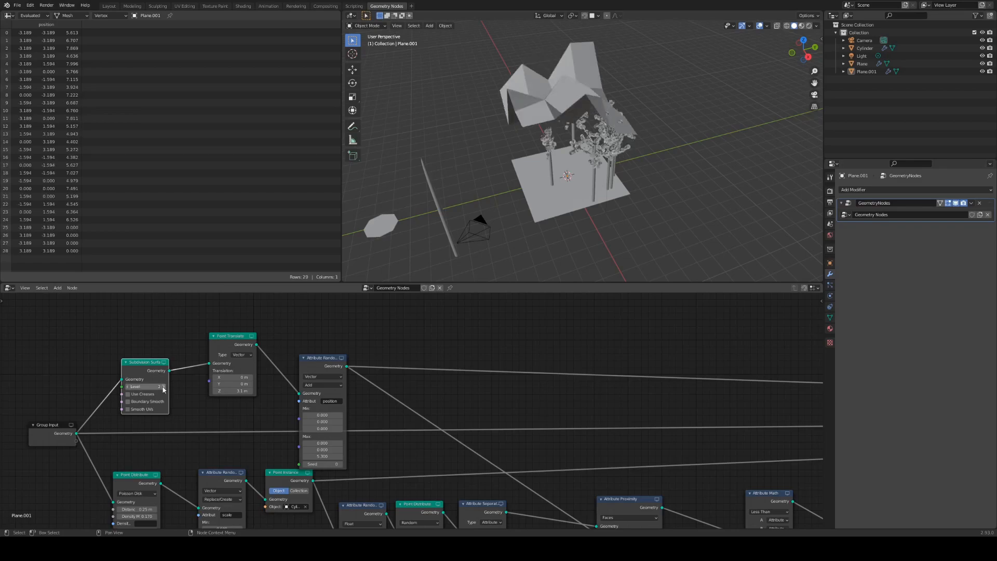
click(162, 387)
middle_drag(644, 218, 669, 142)
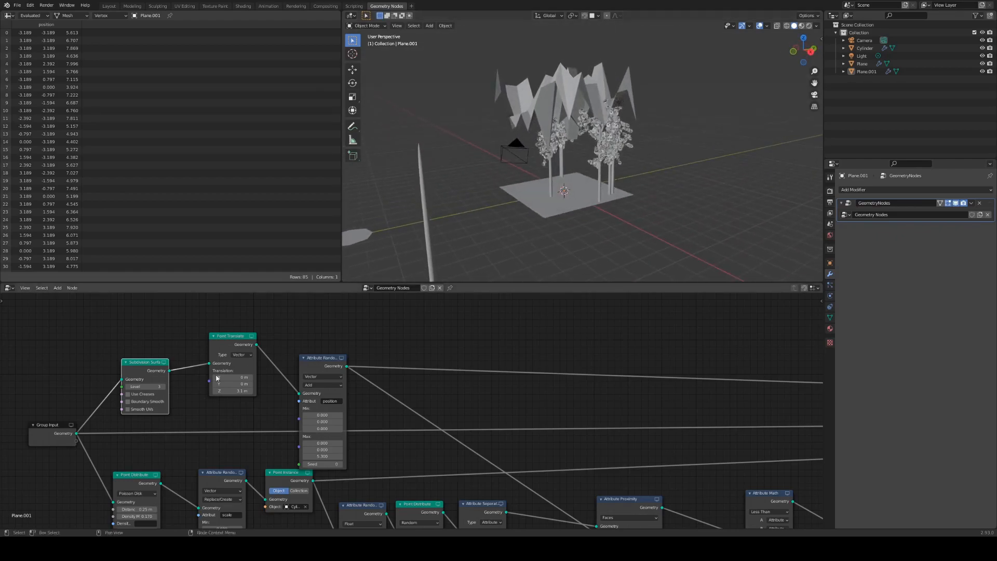
click(128, 387)
mouse_move(646, 179)
middle_down()
mouse_move(634, 160)
mouse_move(618, 163)
mouse_move(647, 203)
mouse_move(668, 166)
mouse_move(665, 183)
mouse_move(646, 168)
mouse_move(660, 166)
mouse_move(625, 155)
mouse_move(630, 170)
mouse_move(645, 169)
middle_up()
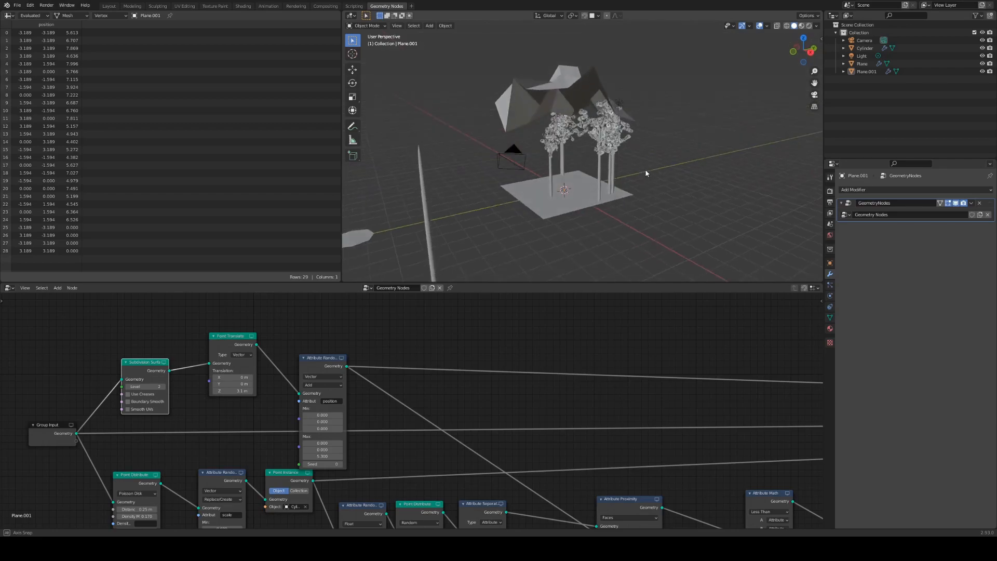
Set the position Attribute Randomize node's Max Z to 3.43 and the Point Translate node's Z to 1.89 m
drag(324, 456, 369, 456)
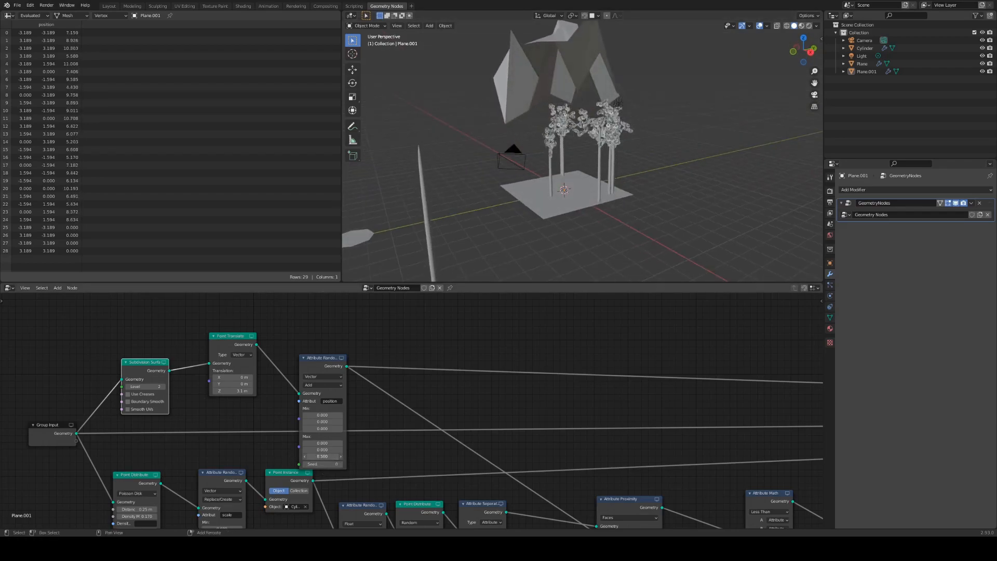
middle_drag(659, 171, 641, 153)
drag(320, 457, 297, 456)
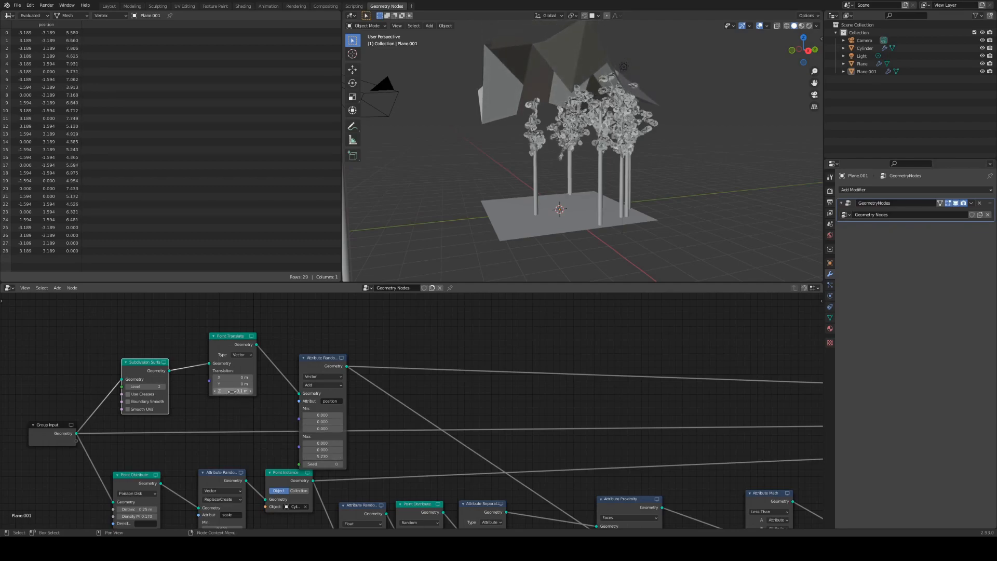
drag(298, 456, 271, 456)
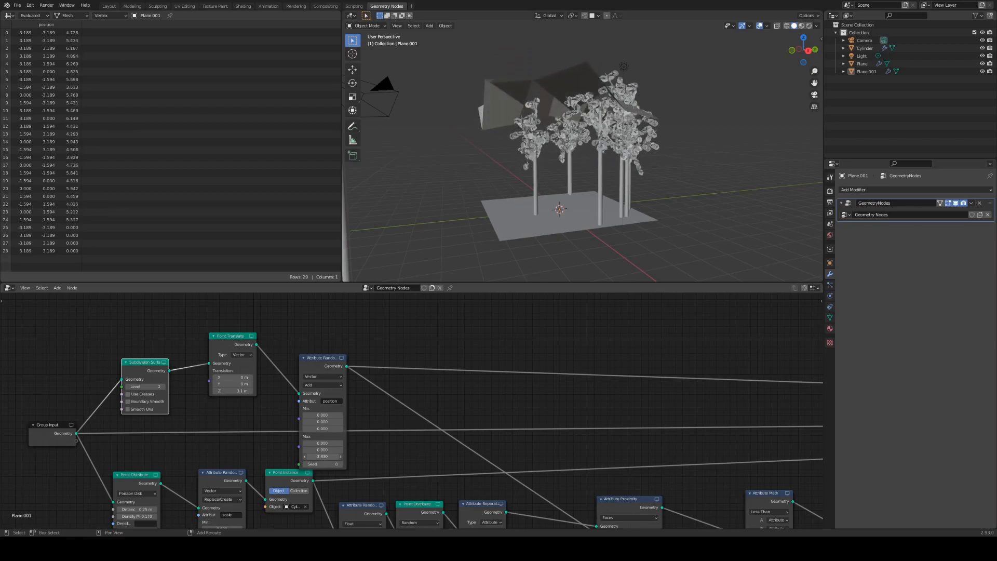
drag(234, 390, 250, 390)
Examine from the front and several angles how the branches follow the uneven canopy plane
mouse_move(637, 235)
middle_down()
mouse_move(577, 228)
mouse_move(609, 234)
mouse_move(626, 218)
middle_up()
scroll(626, 218, up, 4)
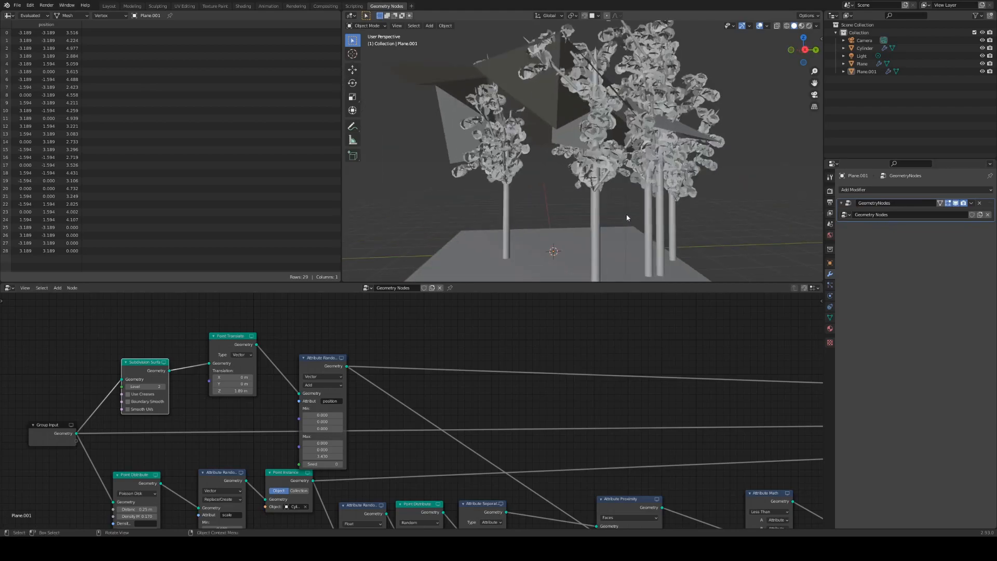
key(KP_1)
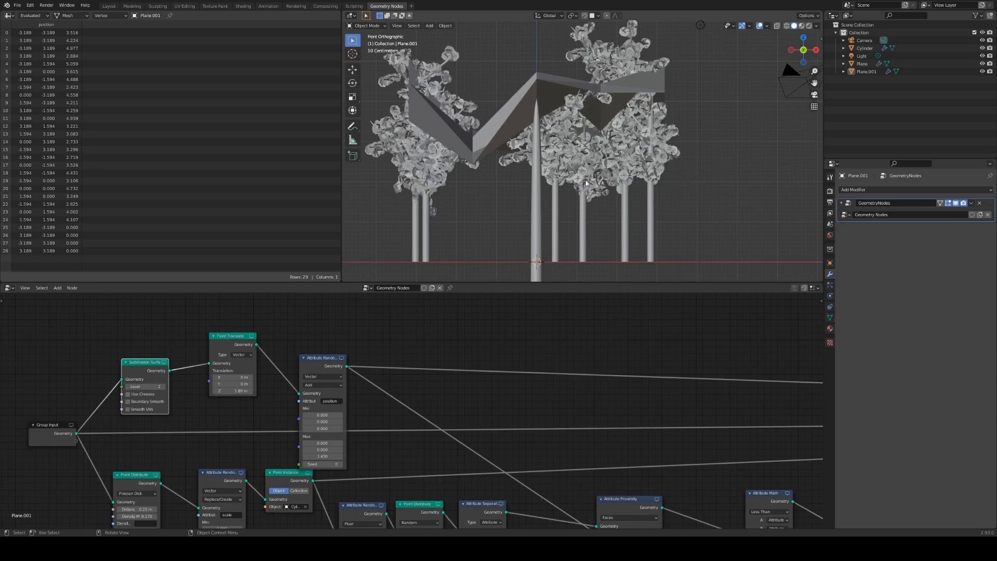
middle_drag(564, 120, 593, 115)
scroll(593, 115, down, 5)
middle_drag(630, 149, 576, 206)
scroll(602, 224, down, 2)
scroll(576, 206, up, 5)
middle_drag(649, 218, 576, 198)
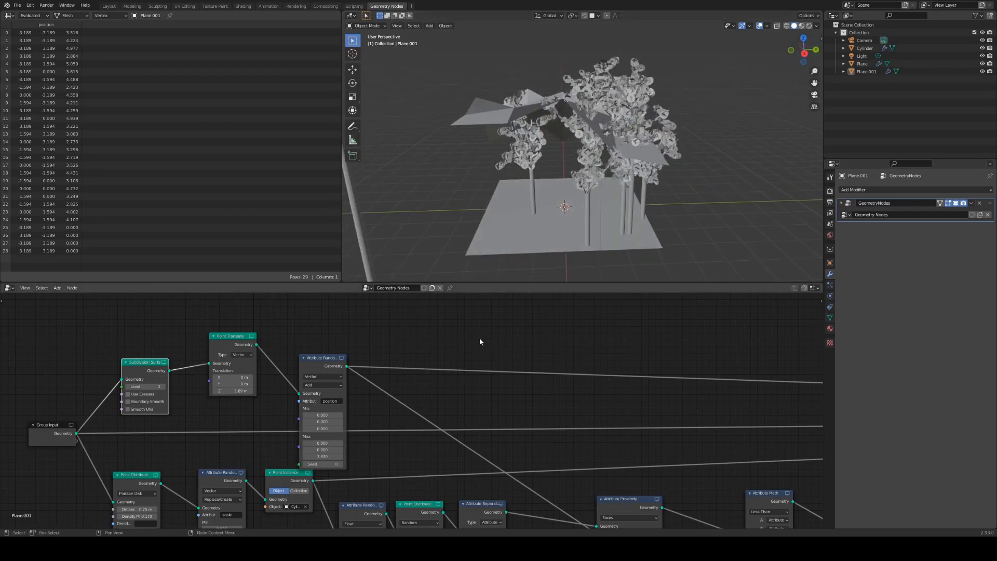
Cut the position Attribute Randomize node's link to the final Join Geometry node and reconnect it after viewing the trees alone
scroll(404, 358, down, 2)
drag(342, 373, 350, 350)
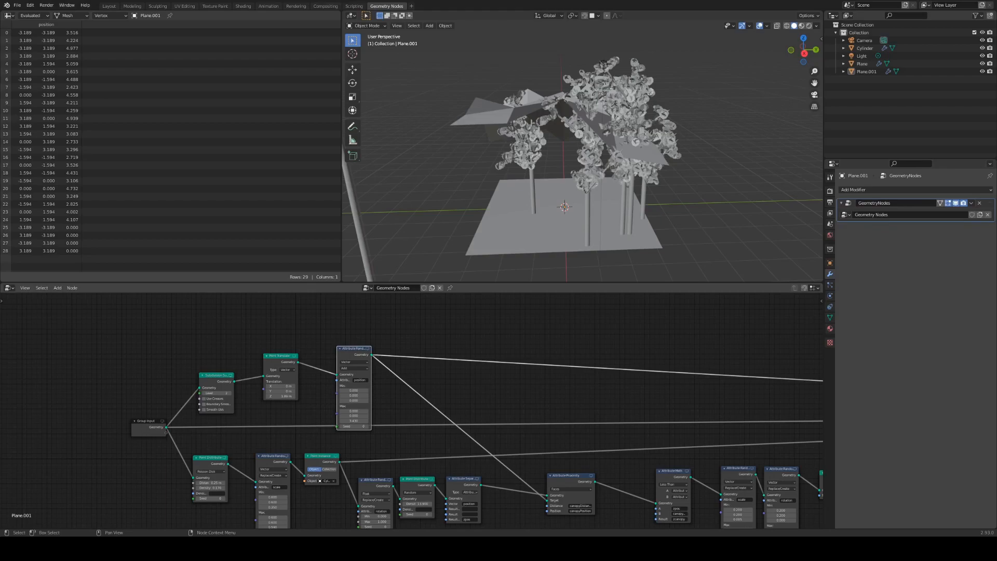
middle_drag(597, 172, 594, 244)
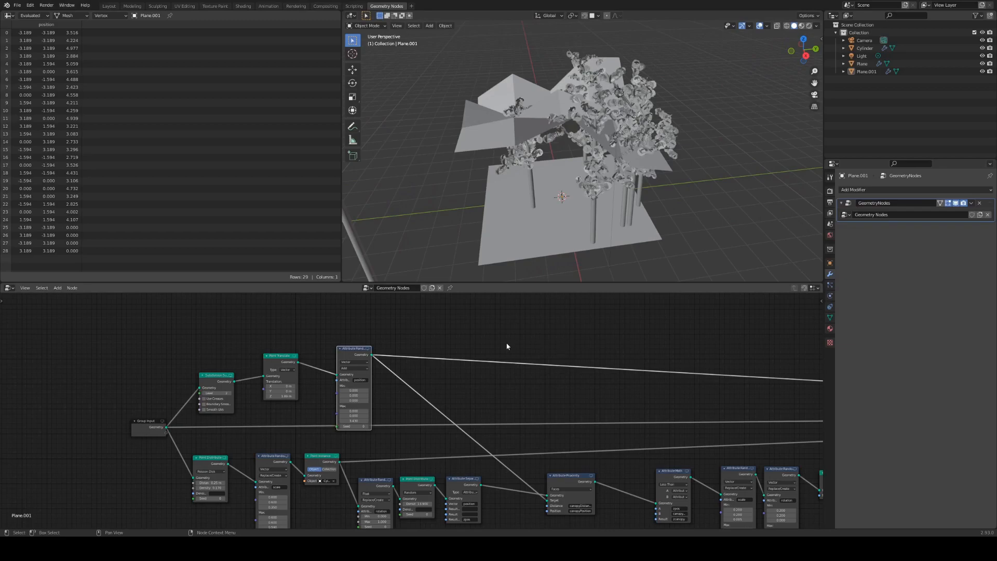
ctrl+right_drag(517, 384, 519, 386)
scroll(563, 367, down, 2)
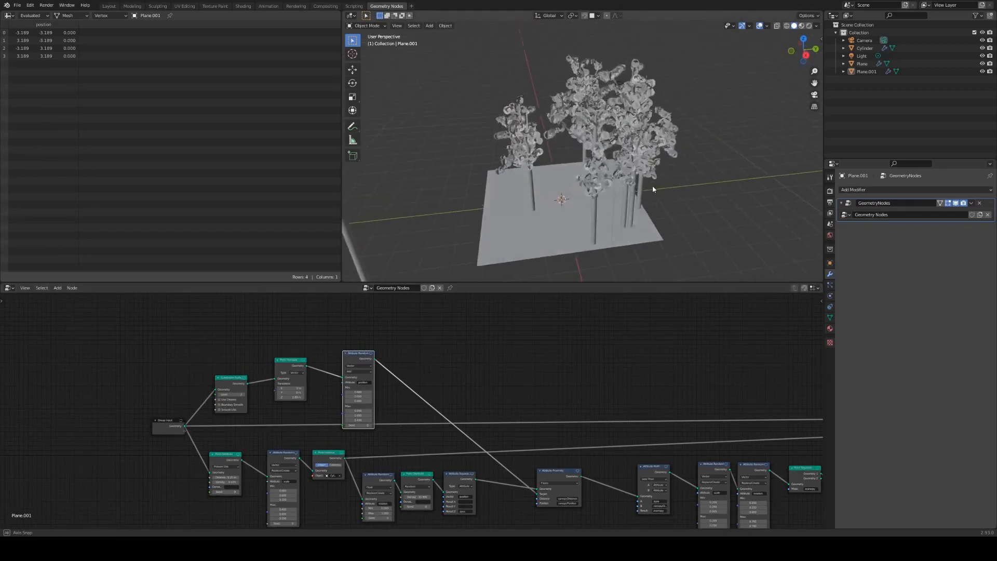
key(Home)
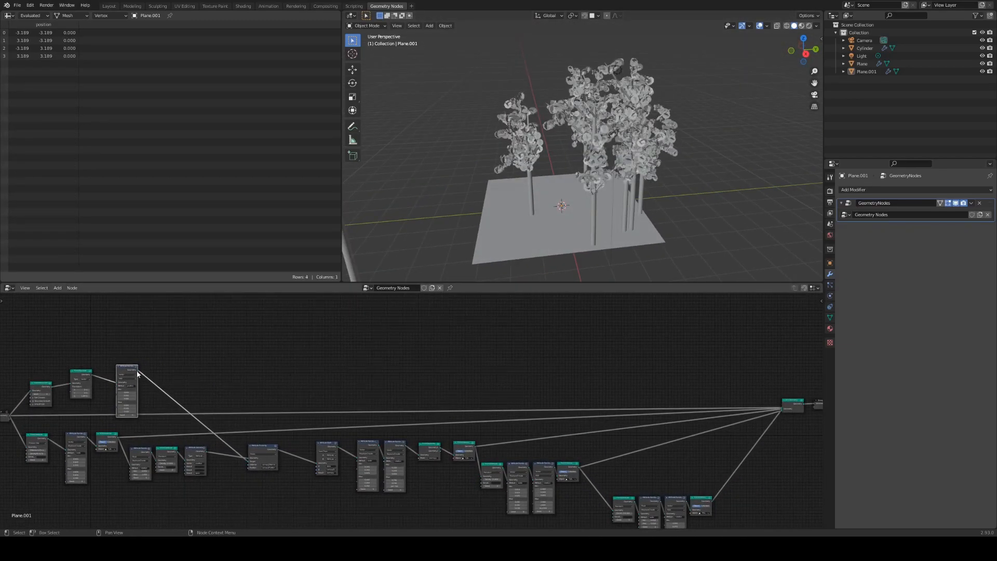
drag(624, 368, 782, 408)
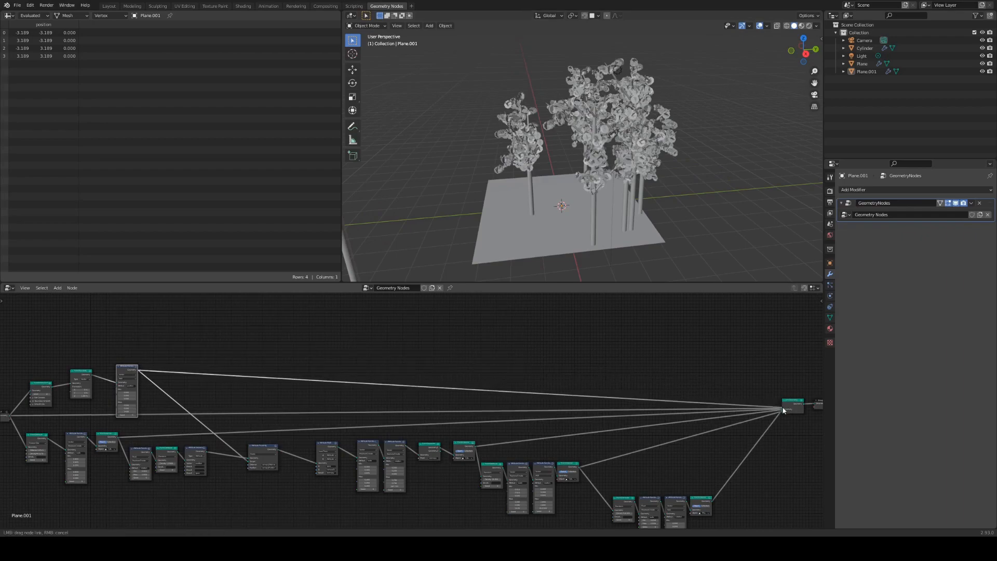
Insert a Transform node on the link between the position Attribute Randomize node and the final Join Geometry node
middle_drag(304, 352, 379, 345)
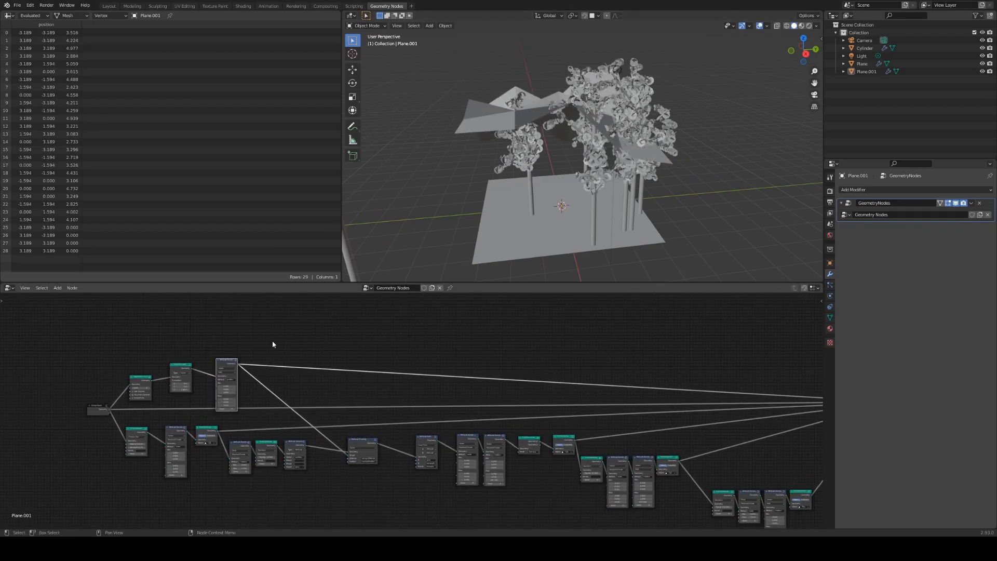
scroll(378, 363, up, 3)
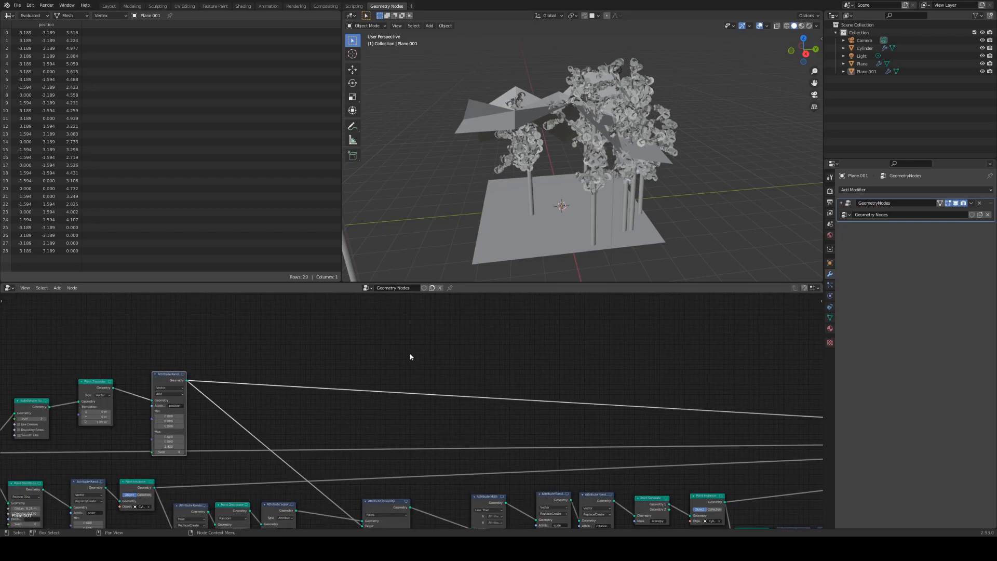
key(shift+a)
mouse_move(410, 357)
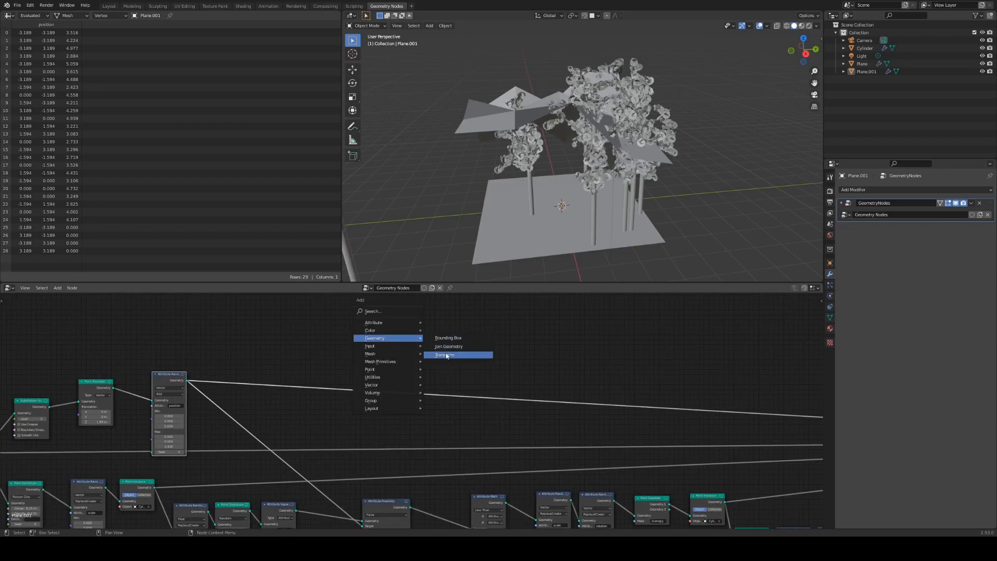
click(446, 355)
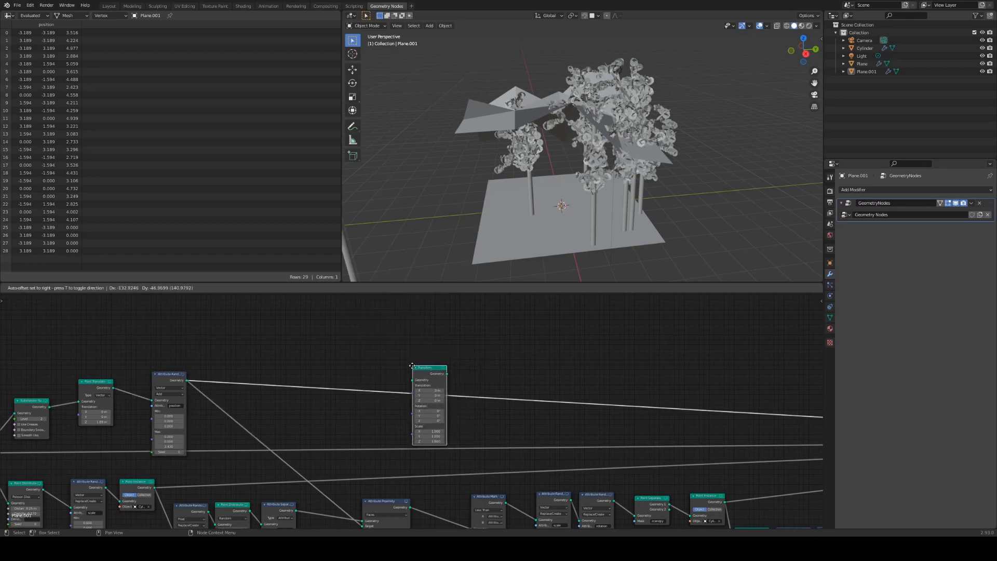
click(430, 345)
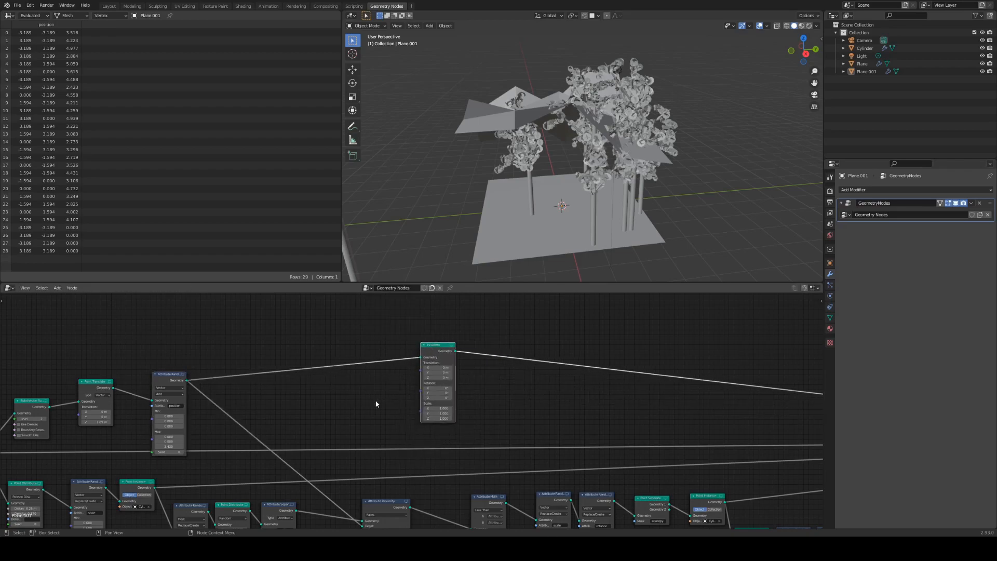
drag(435, 347, 483, 340)
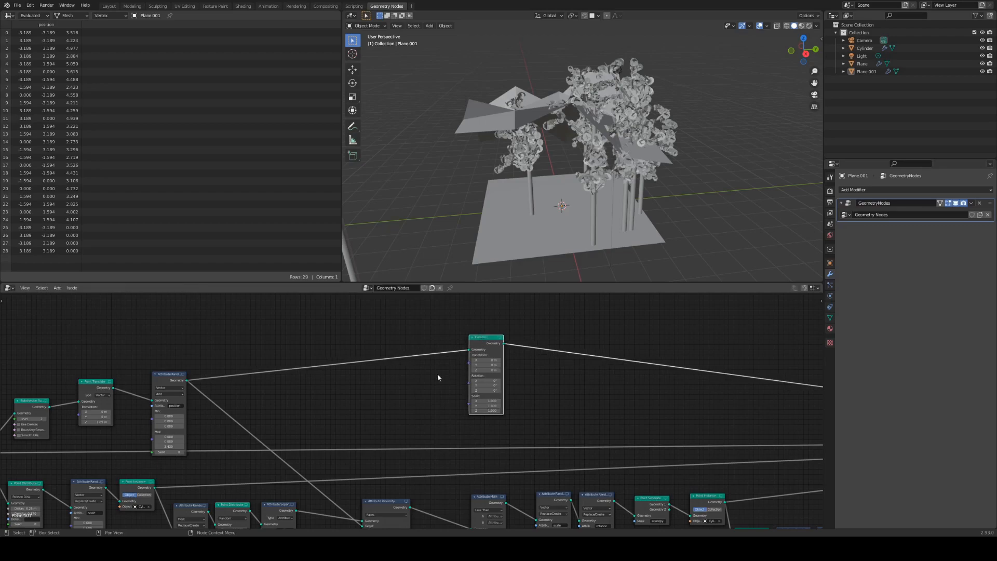
Add a Value node and connect its output to the Transform node's Scale input
click(353, 391)
key(shift+a)
mouse_move(354, 395)
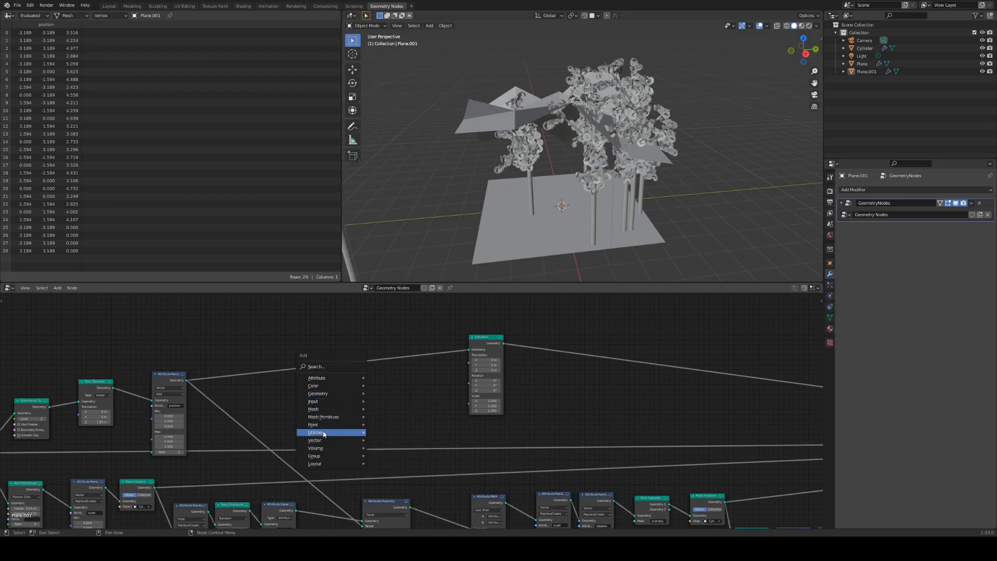
mouse_move(322, 419)
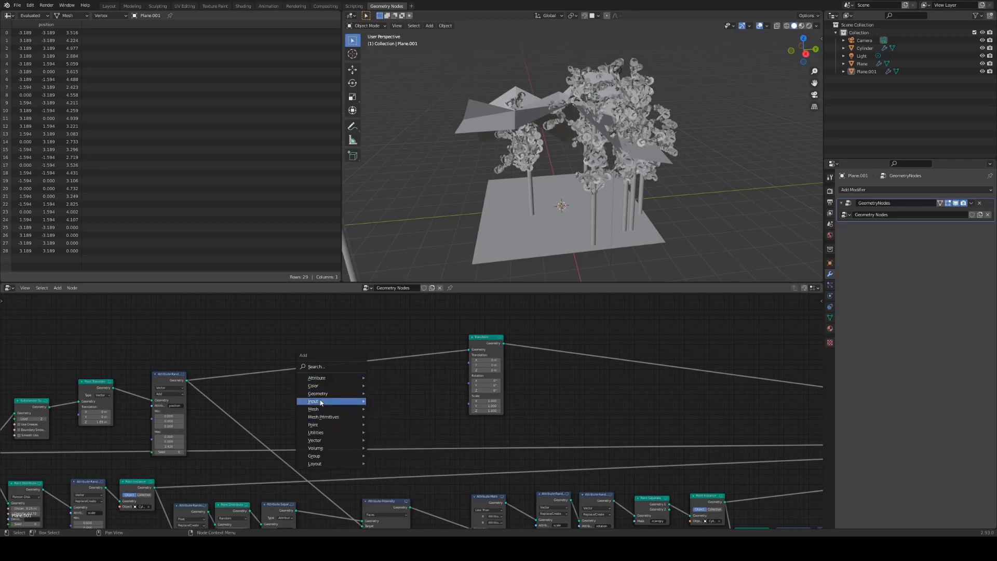
click(383, 444)
click(422, 409)
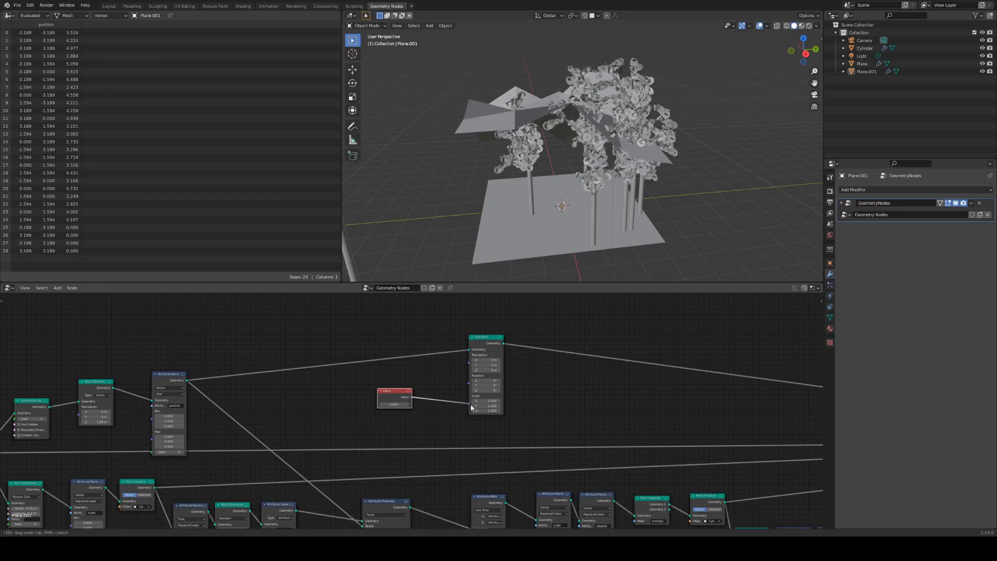
drag(471, 407, 470, 406)
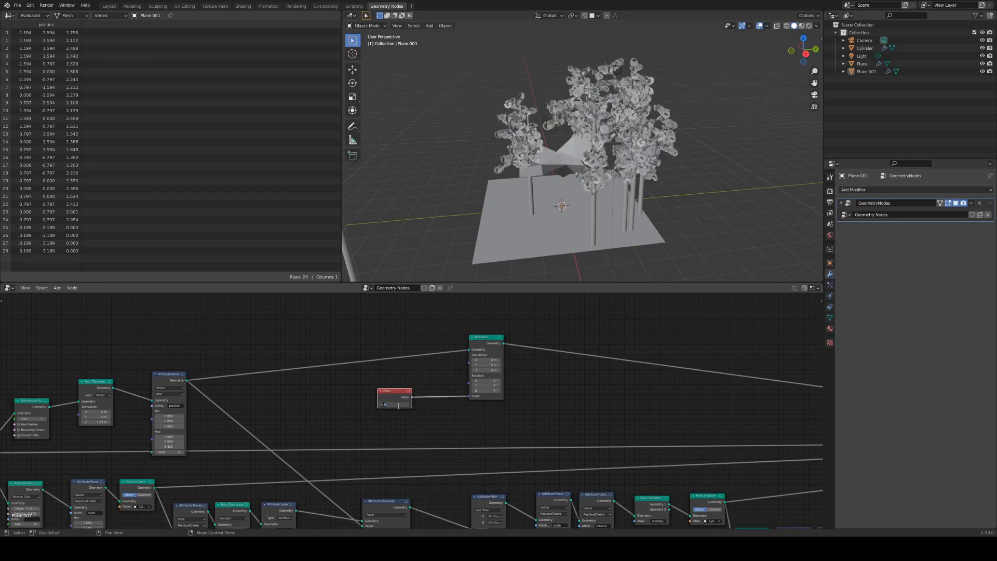
Set the Value node to 1 to show the canopy plane at full size
click(399, 406)
text(1)
key(Return)
middle_drag(532, 200, 566, 208)
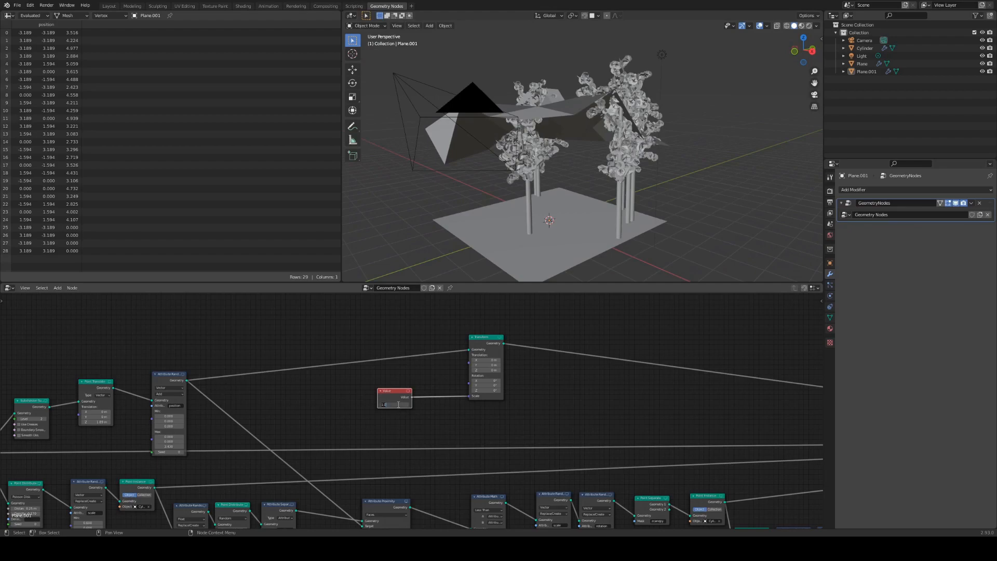
Set the Value node to 0 to hide the canopy plane, and move the Transform node slightly closer to the other nodes
text(0)
key(Return)
middle_drag(656, 158, 625, 165)
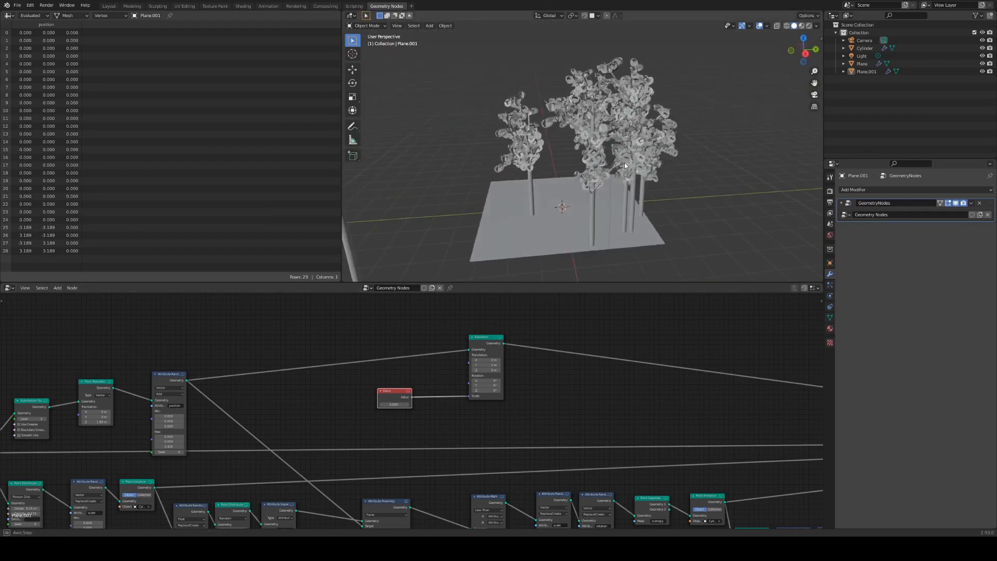
drag(481, 339, 487, 351)
click(393, 393)
scroll(562, 392, down, 4)
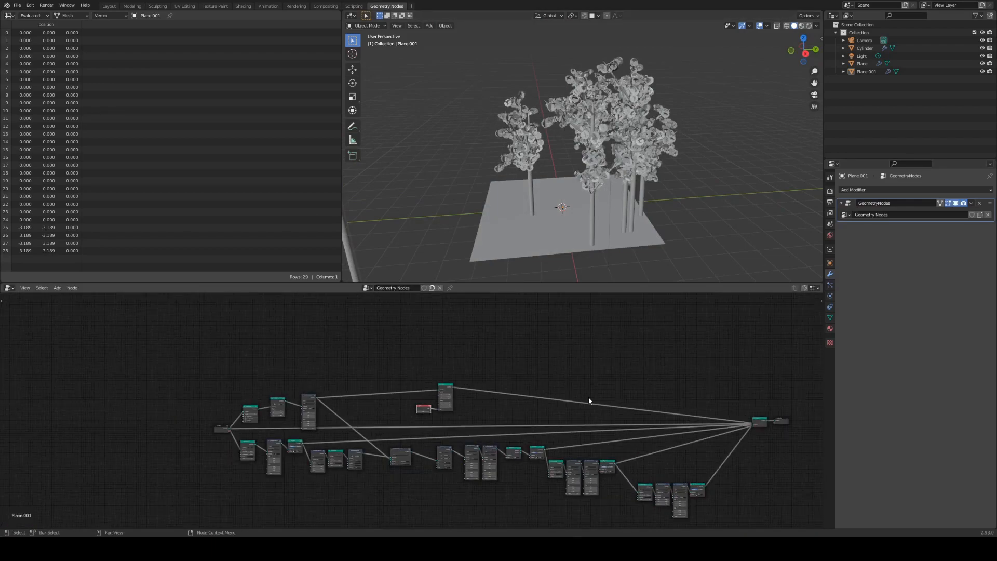
Set the Value node feeding the Transform node's Scale to 1 to show the canopy plane
scroll(452, 401, up, 2)
middle_drag(662, 415, 538, 395)
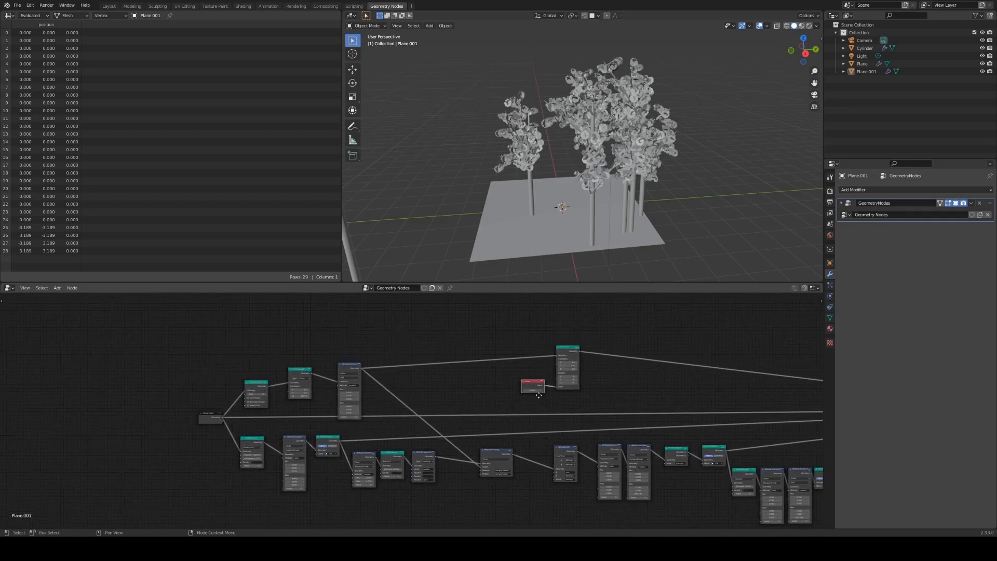
scroll(552, 404, up, 2)
drag(572, 383, 644, 383)
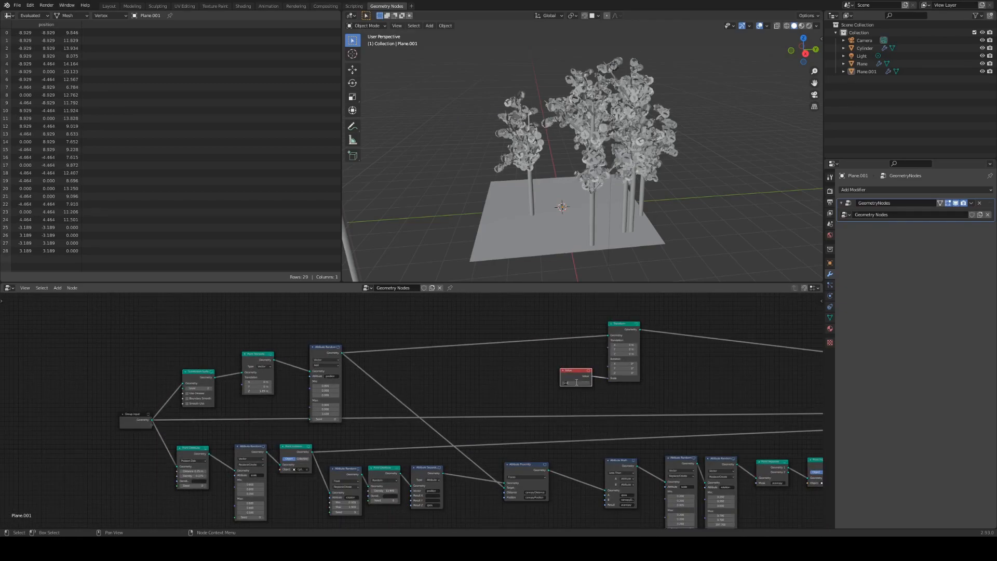
text(1)
key(Return)
middle_drag(558, 124, 609, 118)
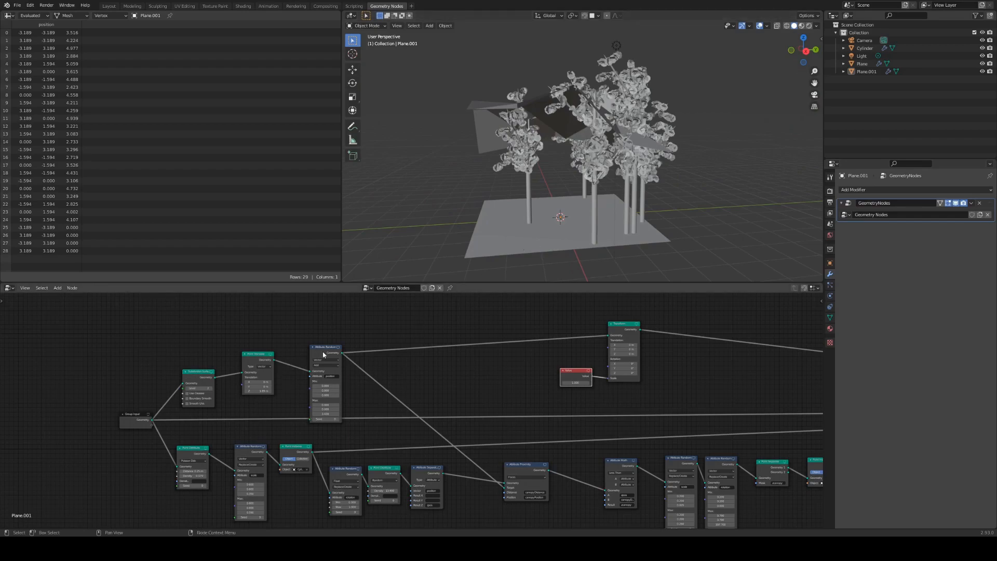
Nudge the position Attribute Randomize node upward and shift the Value node slightly away from the Transform node
drag(324, 355, 323, 353)
drag(578, 373, 568, 371)
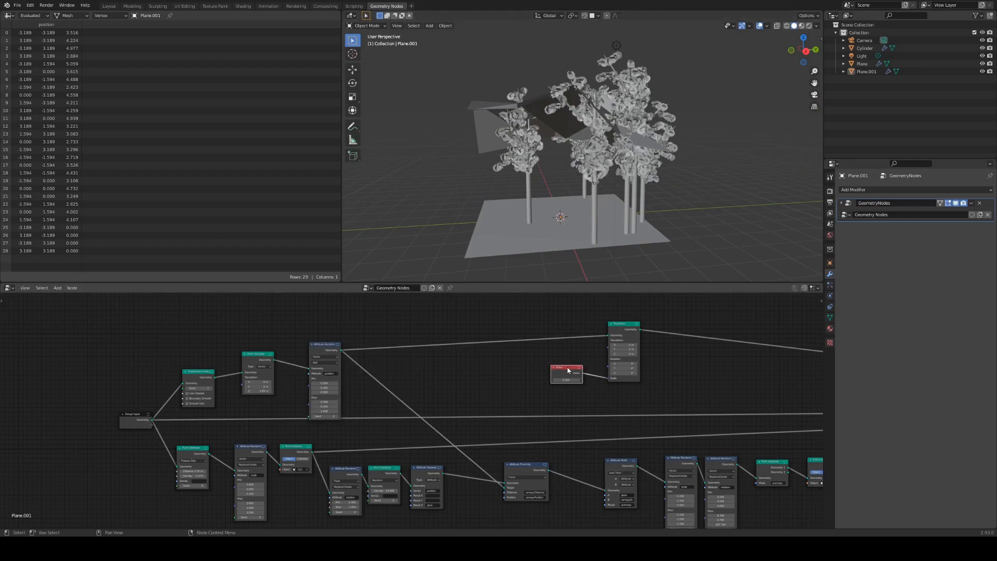
middle_drag(662, 199, 657, 226)
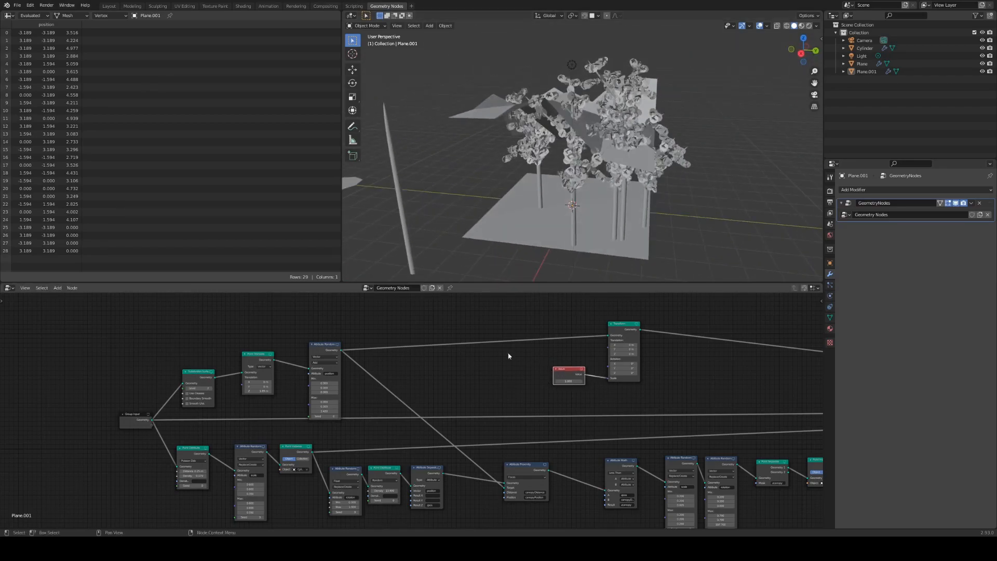
scroll(700, 385, down, 4)
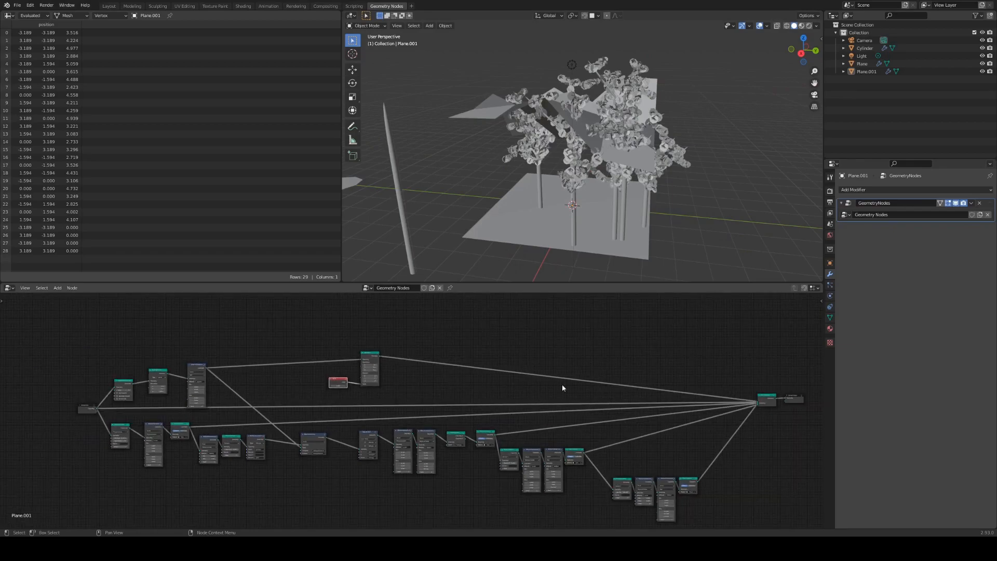
scroll(541, 388, up, 4)
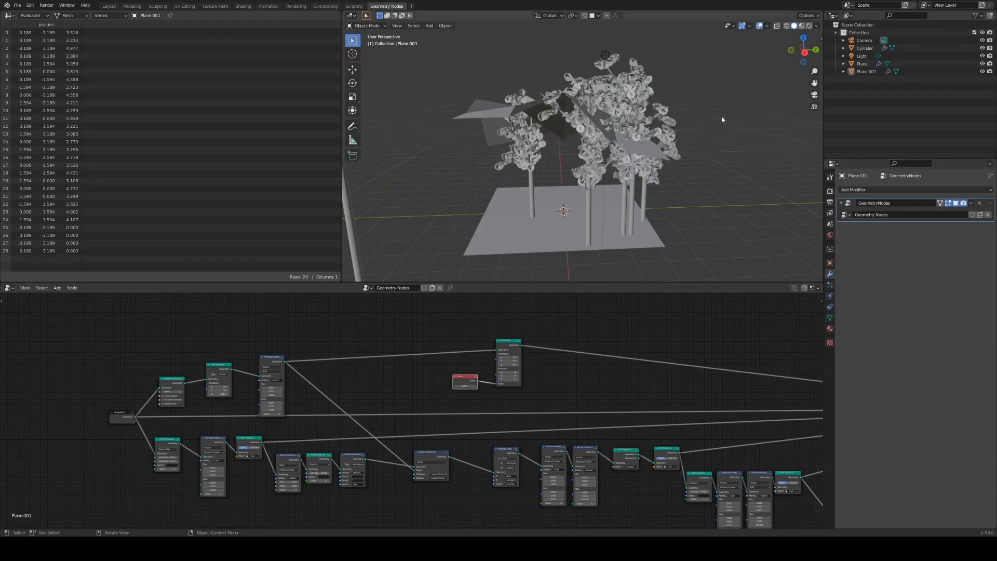
Set the Value node back to 0 to hide the canopy plane
middle_drag(721, 117, 649, 89)
scroll(564, 329, up, 2)
middle_drag(591, 354, 546, 349)
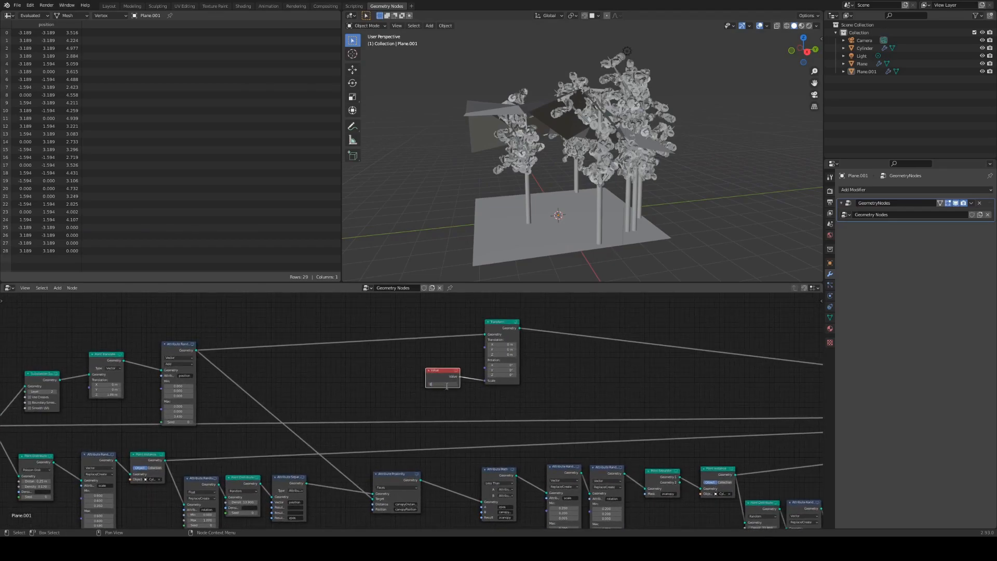
text(0)
key(Return)
middle_drag(731, 60, 725, 73)
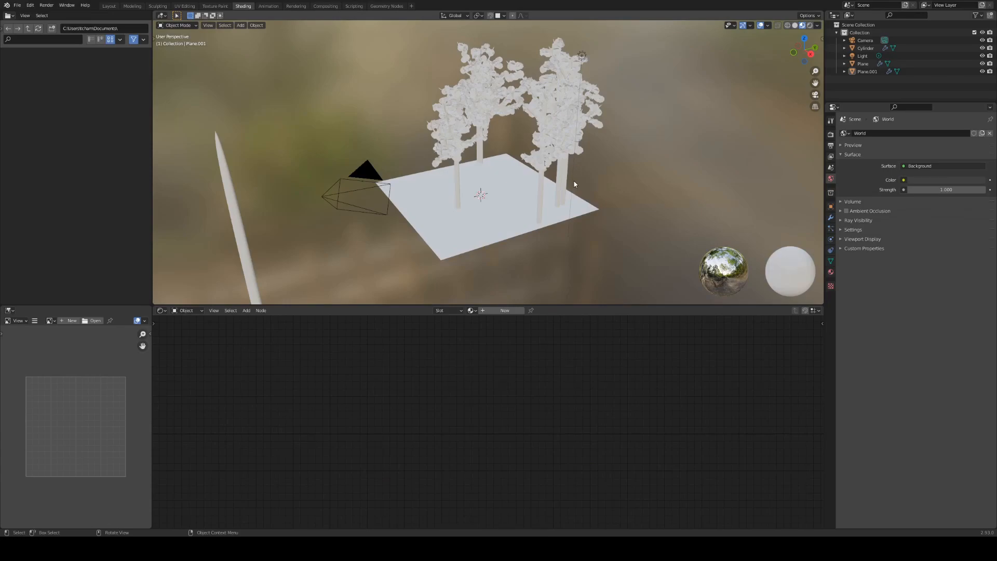
In the Shading workspace, create a new material for the small leaf plane
scroll(624, 186, down, 3)
middle_drag(625, 189, 593, 178)
shift+middle_drag(332, 220, 455, 195)
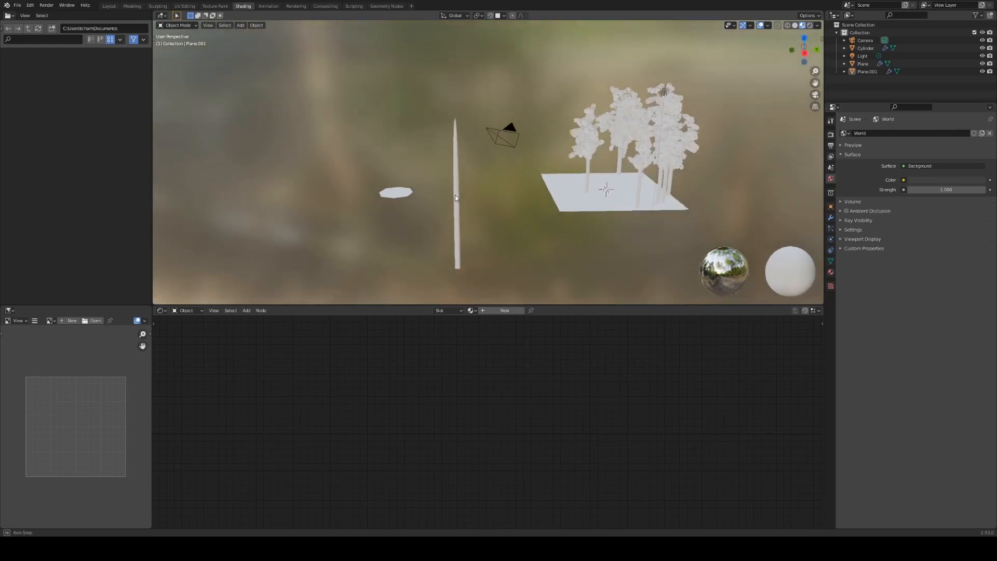
click(395, 195)
middle_drag(430, 237, 441, 275)
click(501, 311)
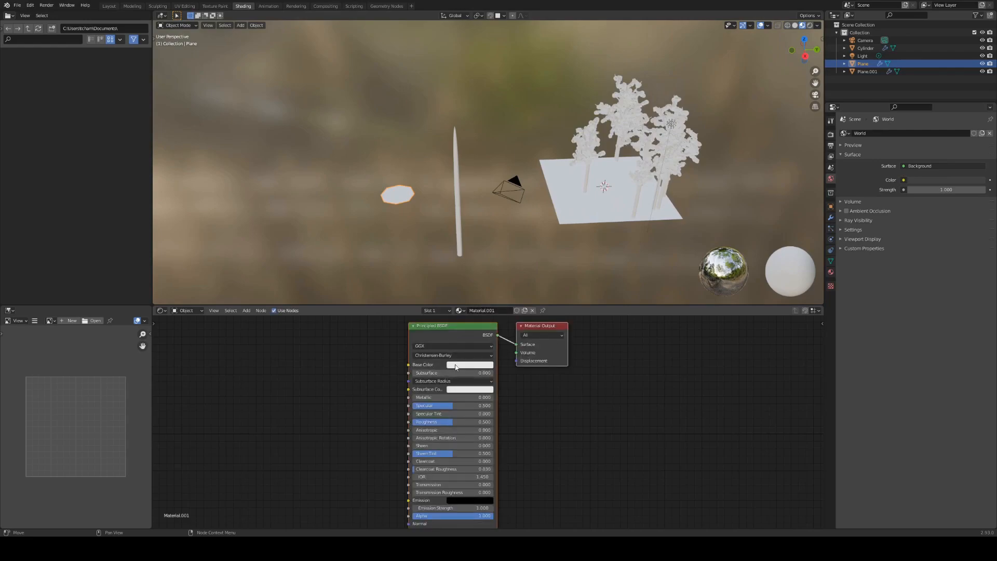
Move the leaf material's Material Output node away from the Principled BSDF and set the base color to dark green
drag(534, 326, 631, 327)
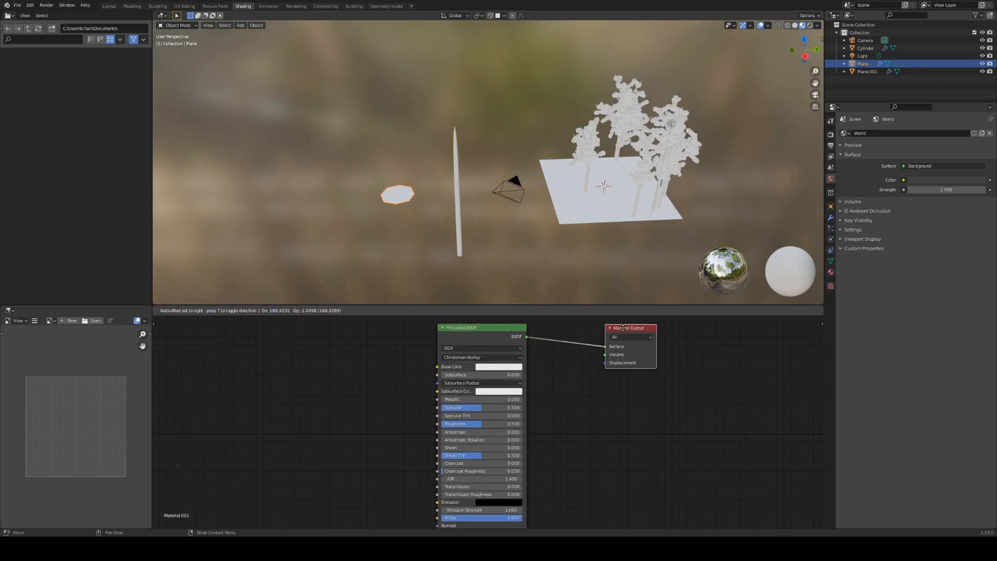
click(492, 367)
mouse_move(495, 284)
mouse_down()
mouse_move(482, 277)
mouse_move(539, 292)
mouse_up()
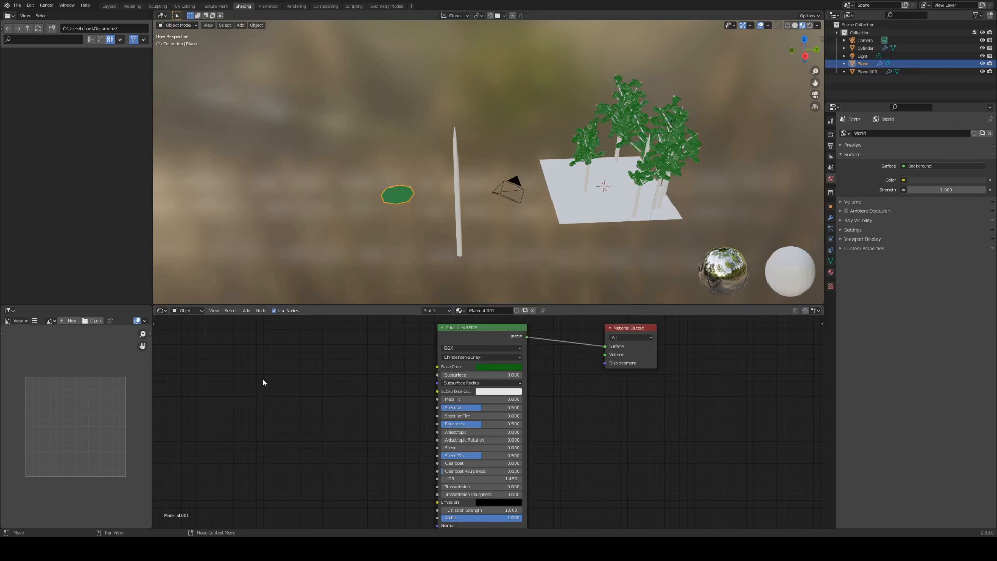
Add Object Info and ColorRamp nodes to the leaf material and connect the Random output to the ramp's Fac input
key(shift+a)
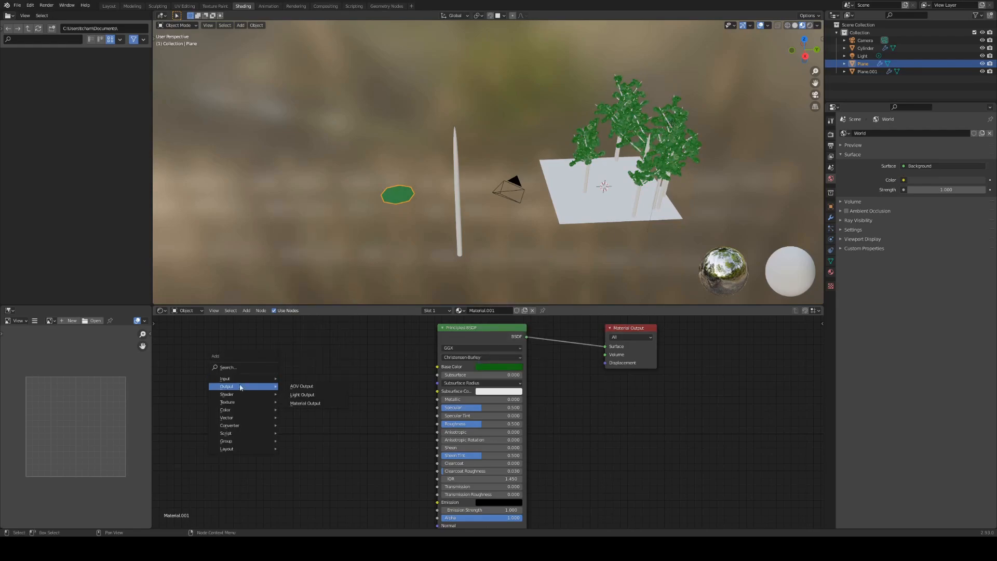
mouse_move(242, 383)
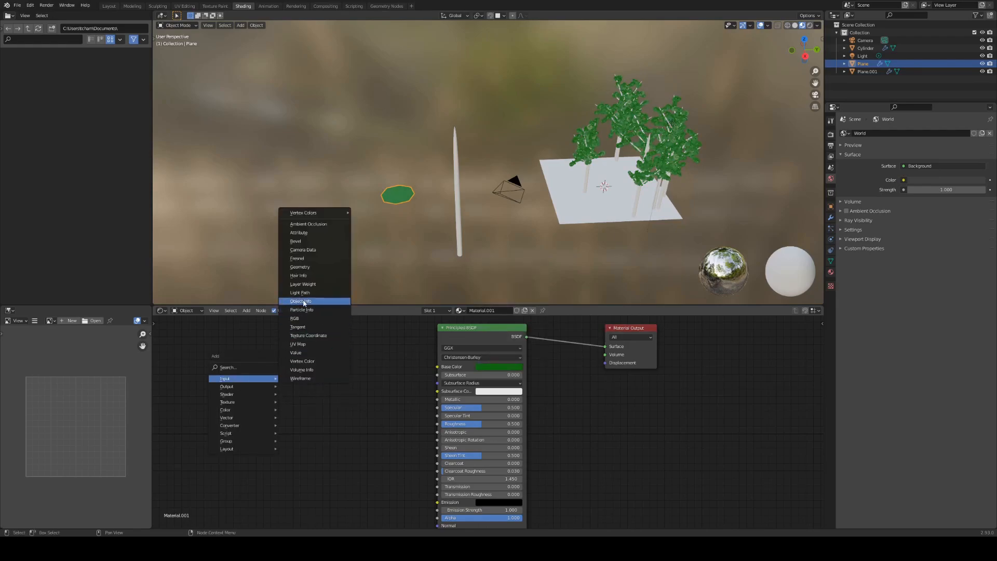
click(300, 301)
click(223, 369)
key(shift+a)
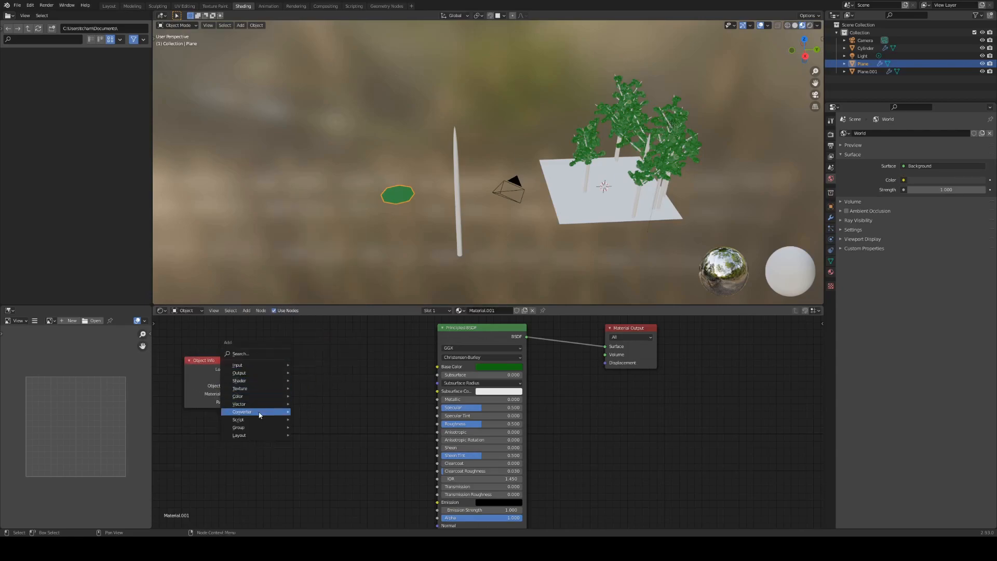
mouse_move(262, 411)
click(319, 317)
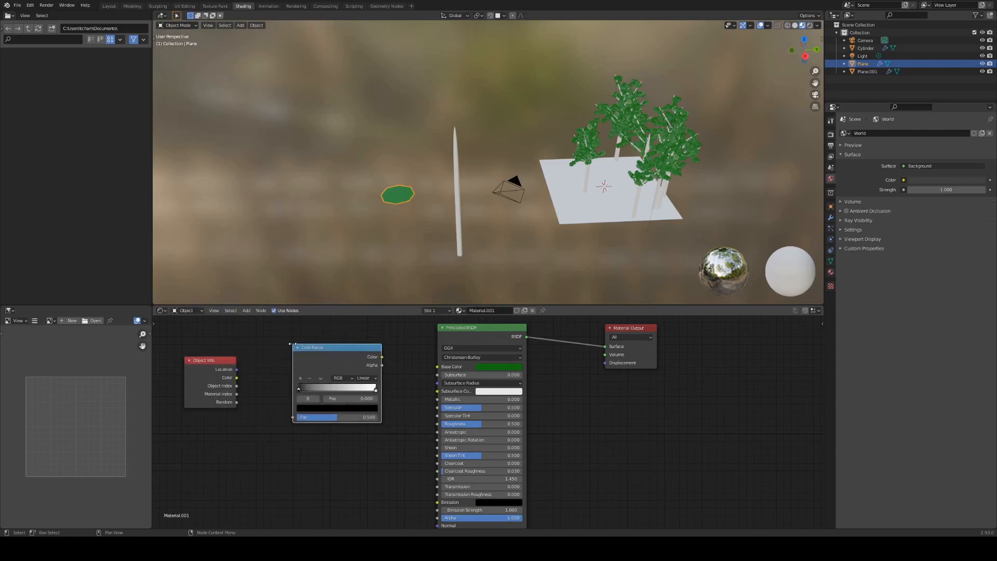
drag(236, 402, 293, 417)
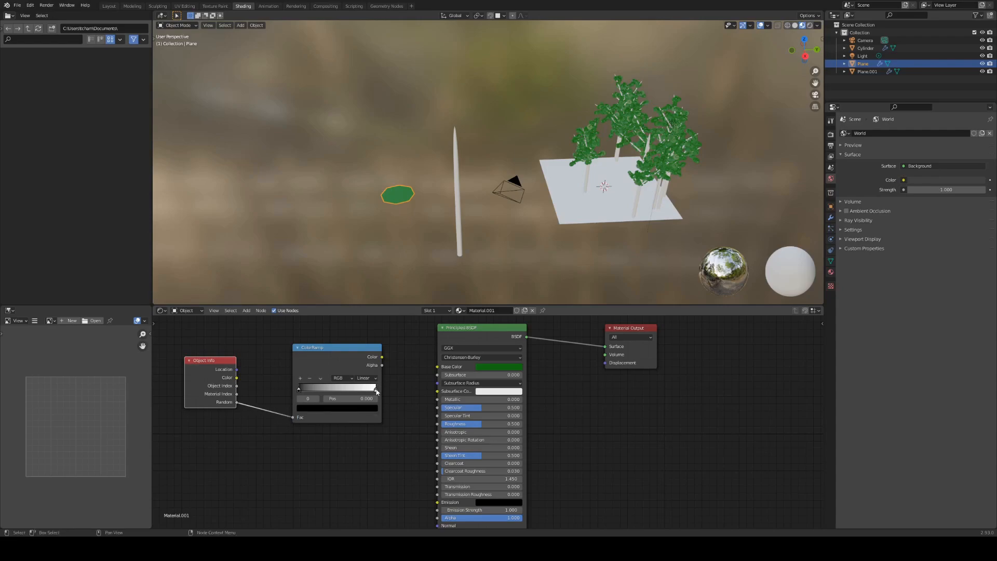
Color the ramp from yellowish green to darker green and connect its Color output to the Principled BSDF's Base Color
click(376, 390)
click(342, 409)
mouse_move(315, 333)
mouse_down()
mouse_move(307, 320)
mouse_move(361, 323)
mouse_move(360, 332)
mouse_move(360, 320)
mouse_move(315, 332)
mouse_up()
click(298, 390)
click(318, 409)
drag(381, 356, 438, 366)
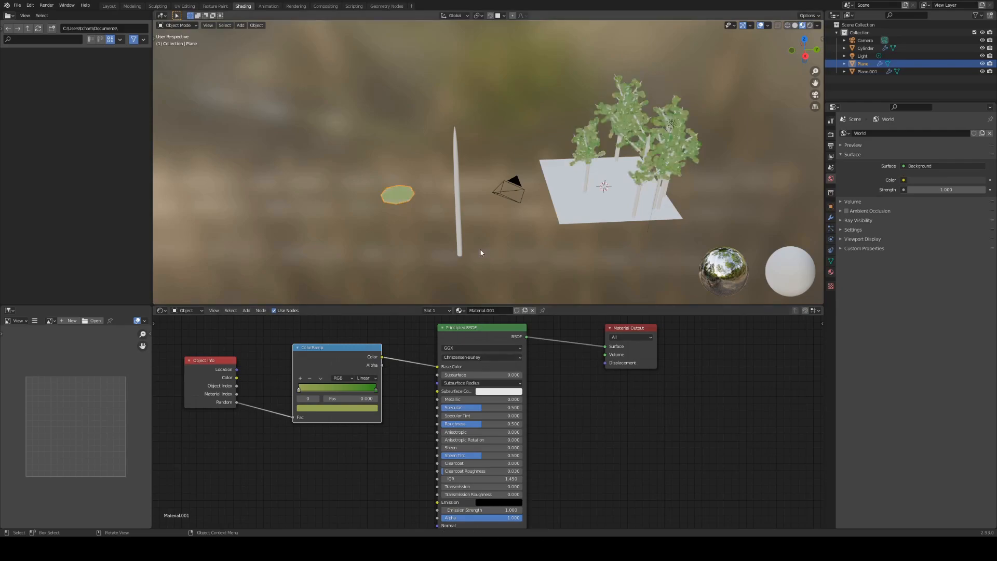
Create a new material for the trunk cylinder and set its base color to dark brown
mouse_move(481, 249)
middle_down()
mouse_move(689, 188)
mouse_move(702, 196)
middle_up()
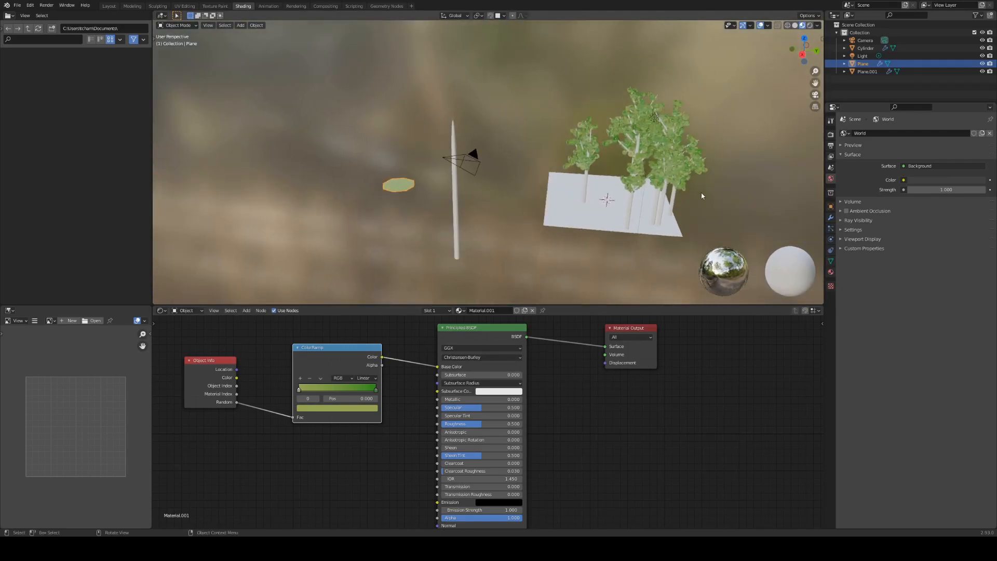
click(455, 195)
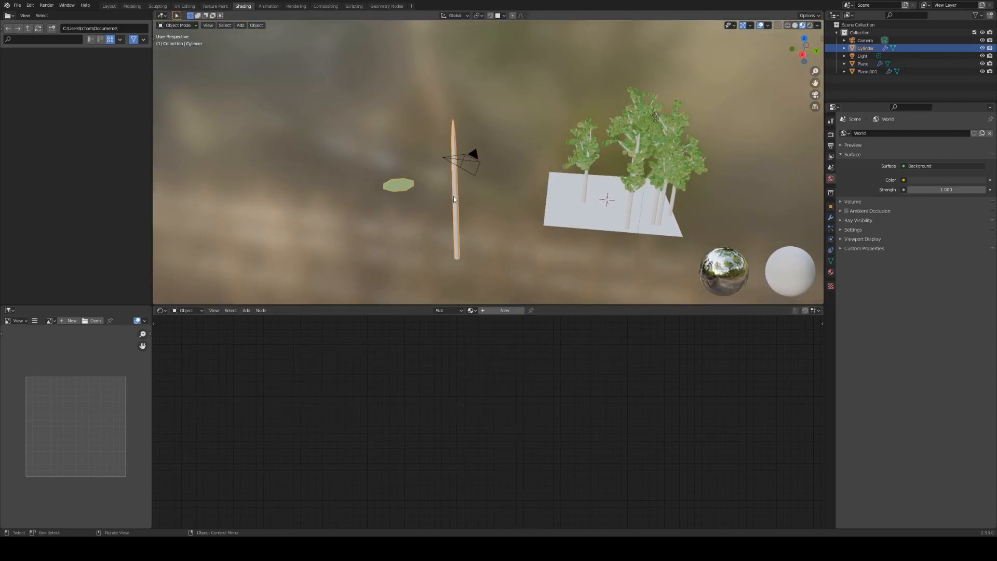
click(494, 312)
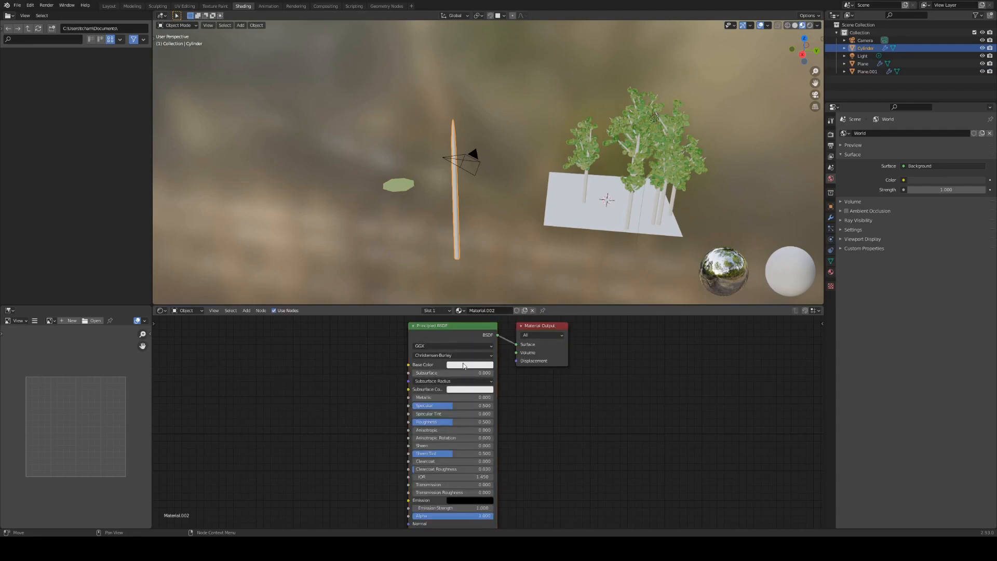
click(463, 366)
click(514, 299)
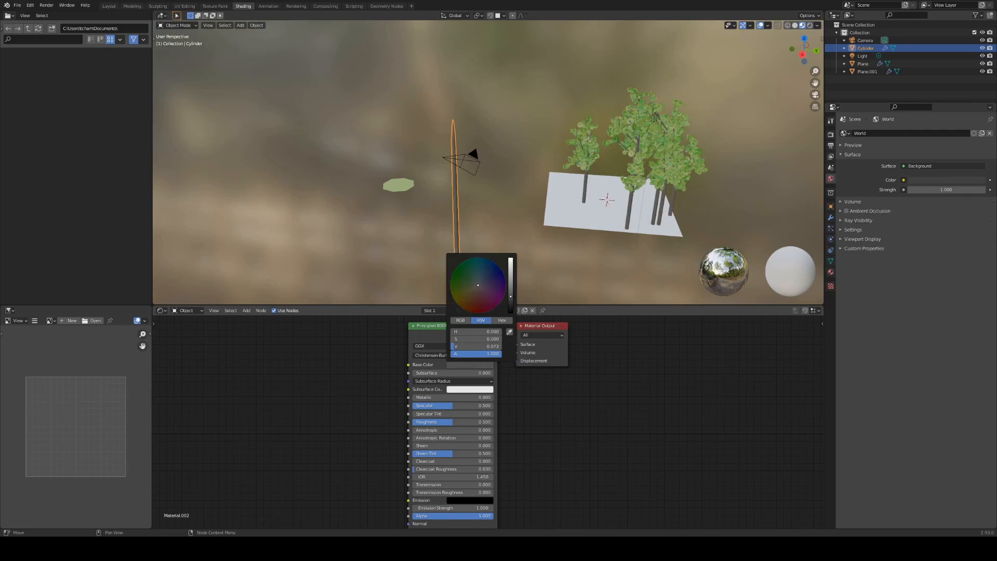
click(473, 294)
drag(469, 300, 470, 292)
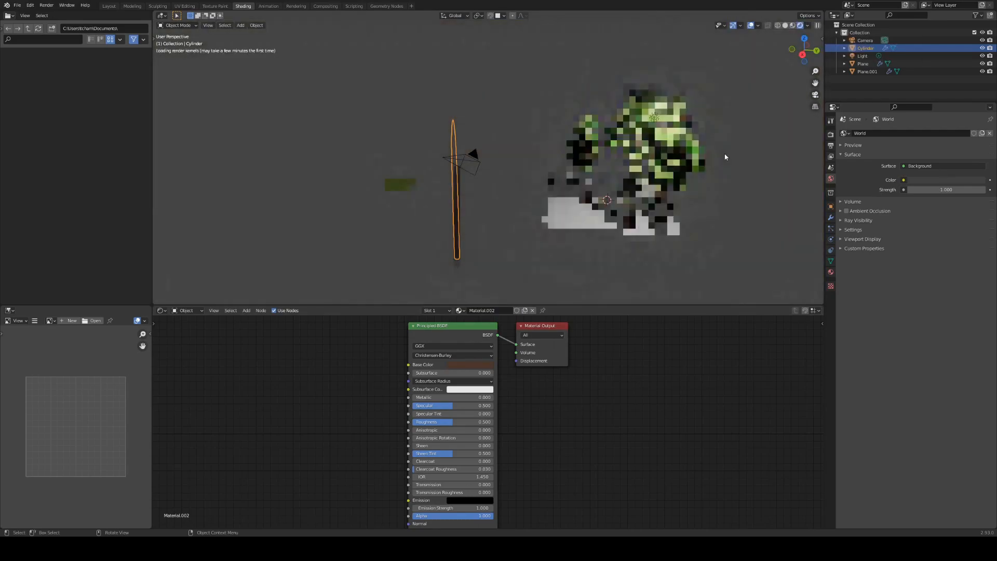
Inspect the colored trees in rendered shading from different angles and distances
middle_drag(713, 183, 618, 170)
scroll(680, 185, up, 4)
scroll(725, 174, down, 5)
scroll(629, 183, up, 5)
scroll(627, 183, down, 1)
Return to the Geometry Nodes workspace, switch the viewport to material preview shading, and select the ground plane with the trees
click(386, 6)
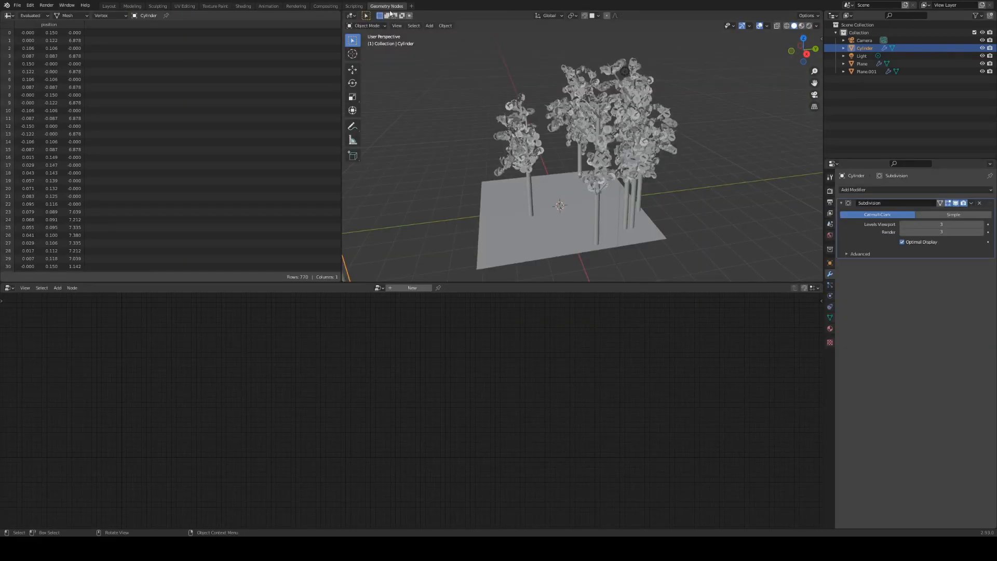
click(801, 26)
mouse_move(628, 210)
middle_down()
mouse_move(613, 215)
mouse_move(623, 218)
middle_up()
middle_drag(719, 156, 713, 166)
click(646, 155)
click(714, 192)
click(636, 150)
middle_drag(715, 158, 703, 166)
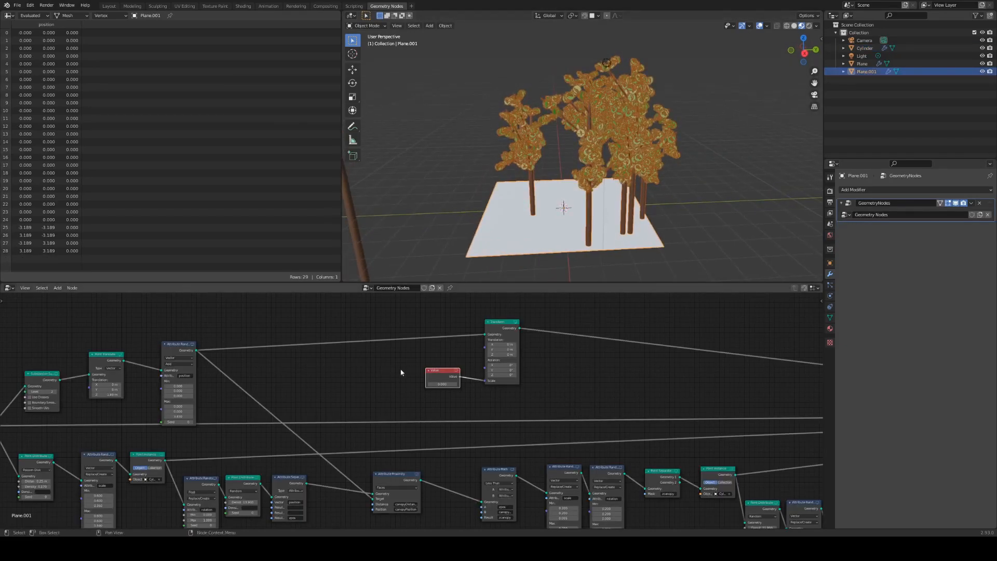
Examine the whole node tree, from the Group Input and trunk distribution nodes through the branch and leaf instancing chain
scroll(401, 368, down, 3)
mouse_move(770, 189)
middle_down()
mouse_move(765, 182)
mouse_move(773, 195)
middle_up()
middle_drag(232, 482, 340, 443)
scroll(341, 443, down, 3)
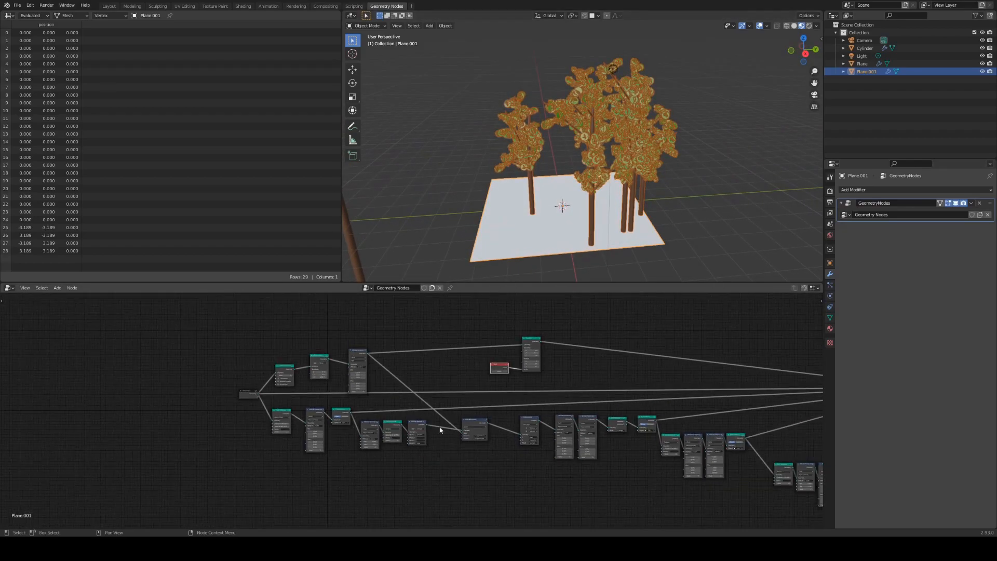
scroll(447, 430, up, 4)
middle_drag(212, 390, 315, 393)
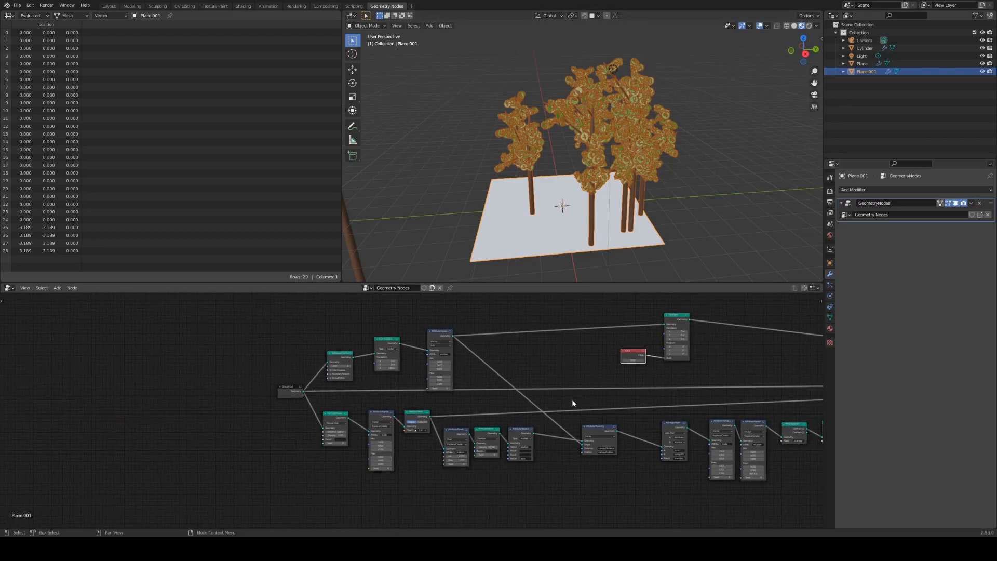
scroll(412, 417, up, 3)
middle_drag(285, 447, 356, 423)
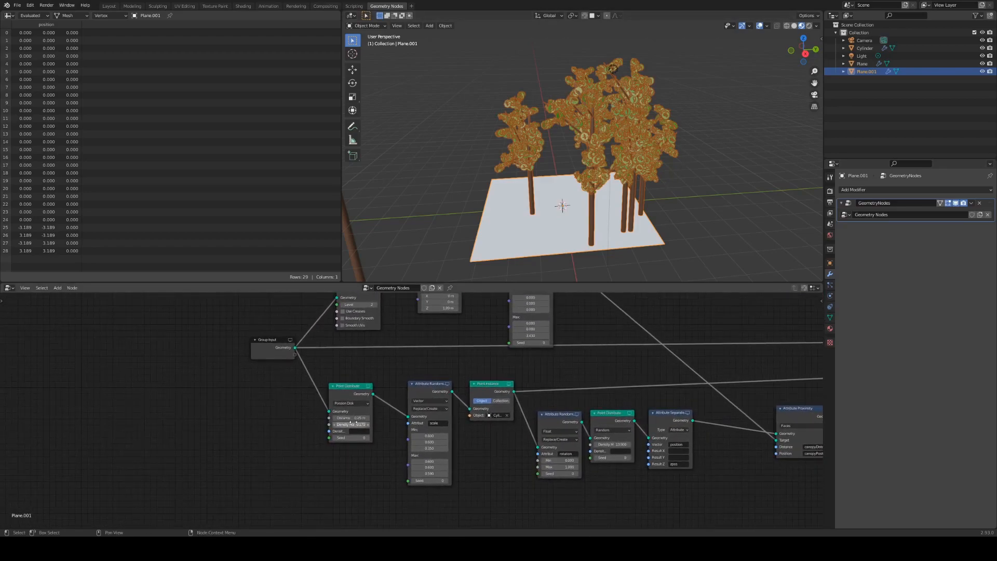
scroll(519, 394, down, 3)
middle_drag(671, 400, 443, 397)
middle_drag(582, 376, 376, 363)
scroll(556, 375, down, 4)
middle_drag(446, 363, 571, 385)
Move the Group Input node farther away from the nodes it feeds to make room for extra inputs
drag(155, 383, 120, 382)
scroll(116, 384, up, 1)
scroll(118, 384, up, 1)
middle_drag(97, 385, 312, 401)
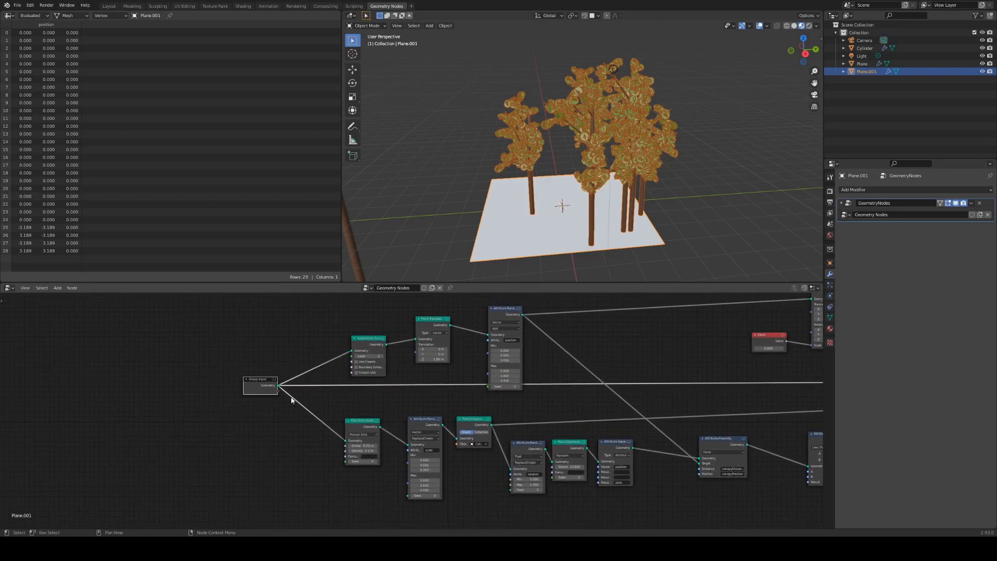
drag(260, 379, 252, 377)
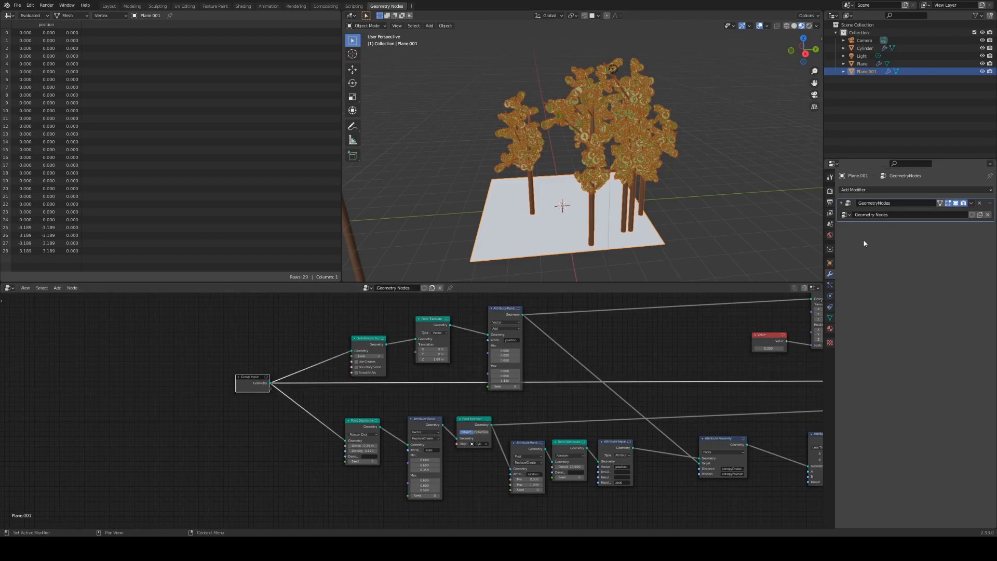
Expose the Density Max of the Point Distribute node before the Attribute Separate XYZ node by connecting it to the Group Input
scroll(579, 402, down, 1)
scroll(579, 403, up, 2)
middle_drag(606, 416, 585, 401)
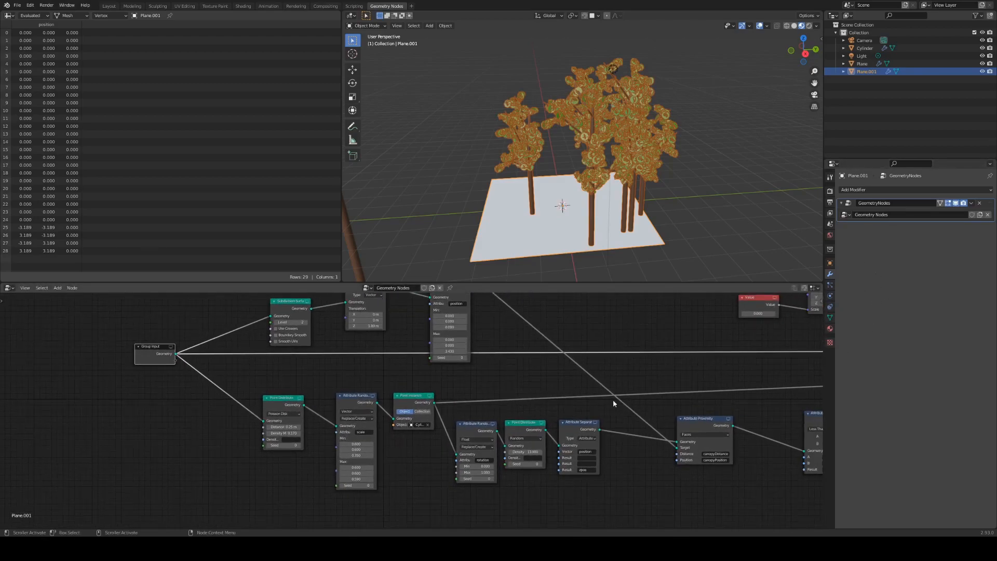
scroll(631, 399, down, 3)
middle_drag(683, 397, 456, 381)
middle_drag(719, 384, 512, 387)
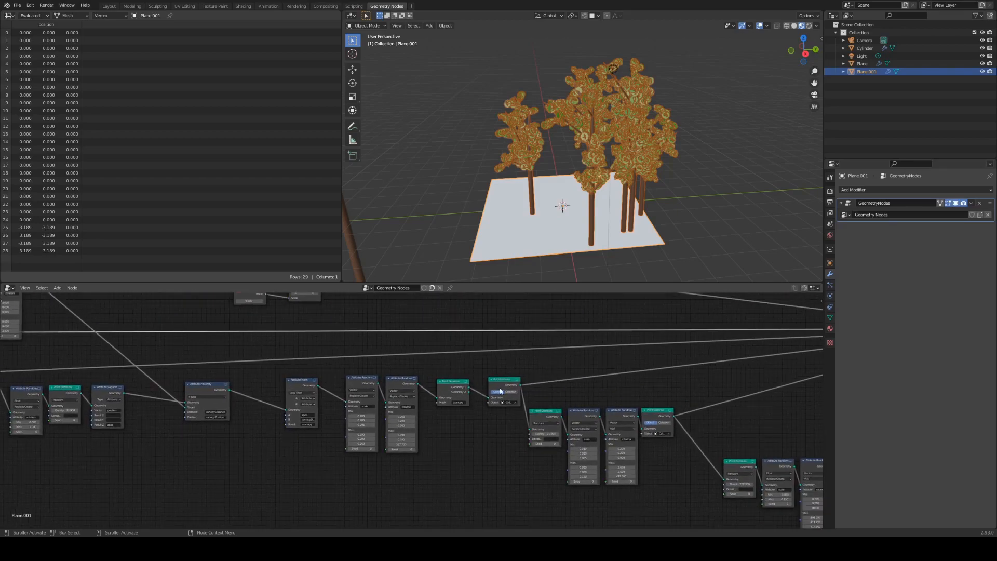
middle_drag(459, 433, 595, 422)
middle_drag(369, 434, 545, 434)
middle_drag(475, 432, 647, 437)
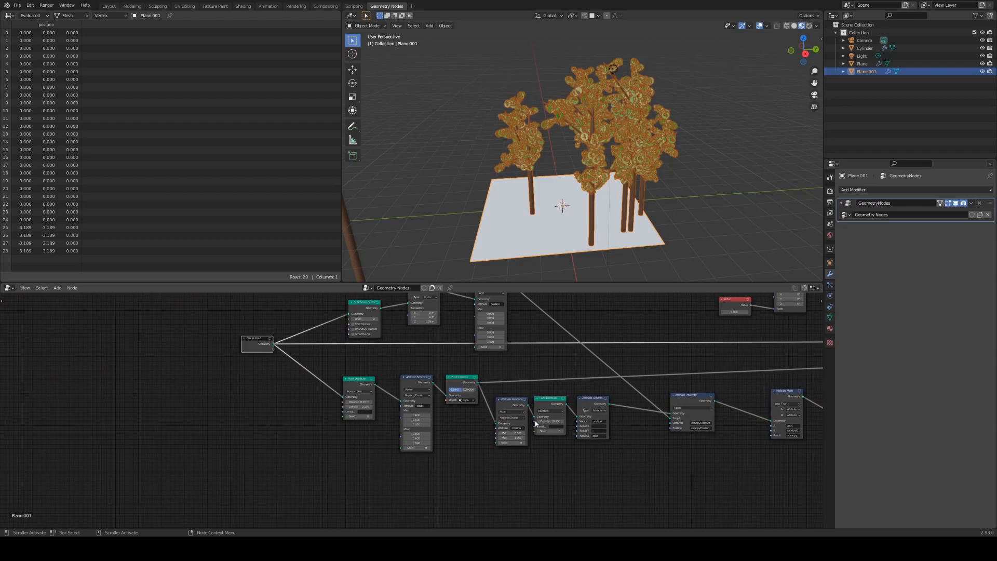
drag(534, 423, 272, 351)
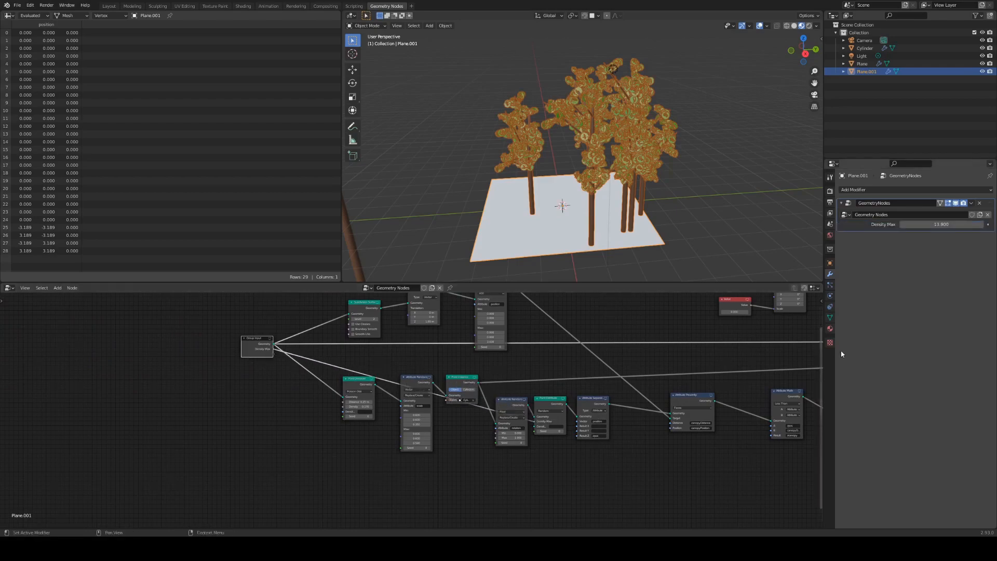
Rename the node group's exposed Density Max input as Density Large Branch
click(821, 301)
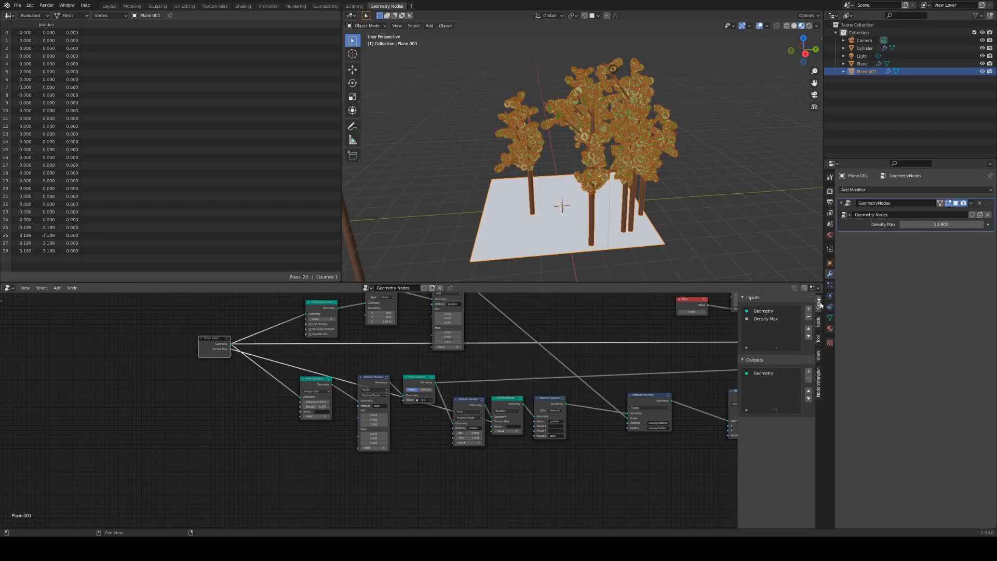
click(765, 319)
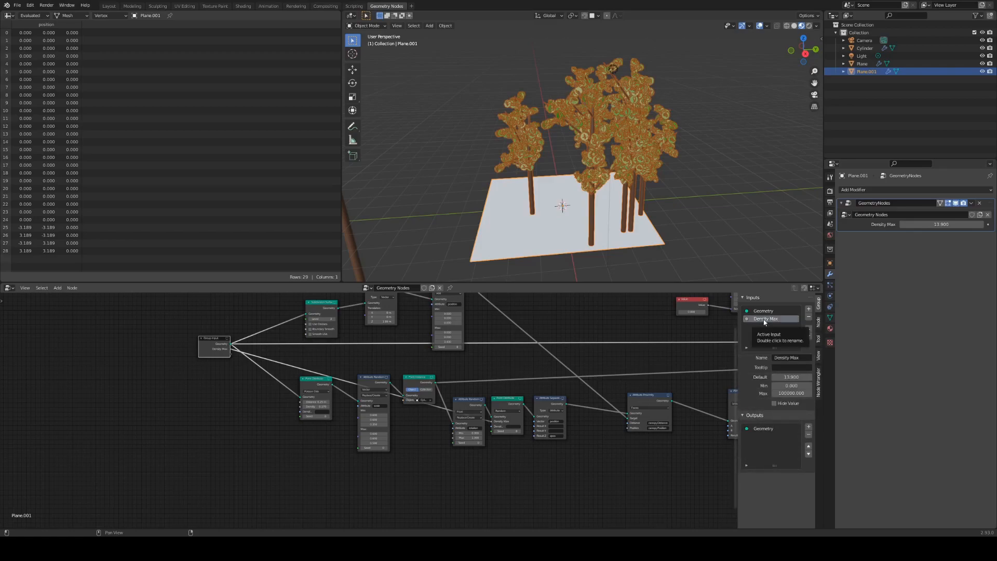
click(798, 358)
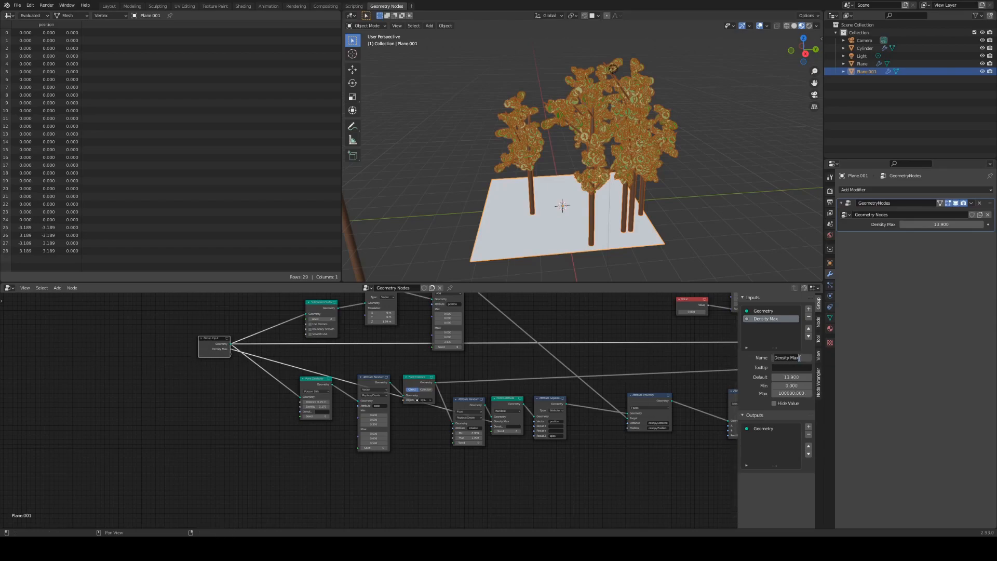
text(Density Large Branch)
key(Return)
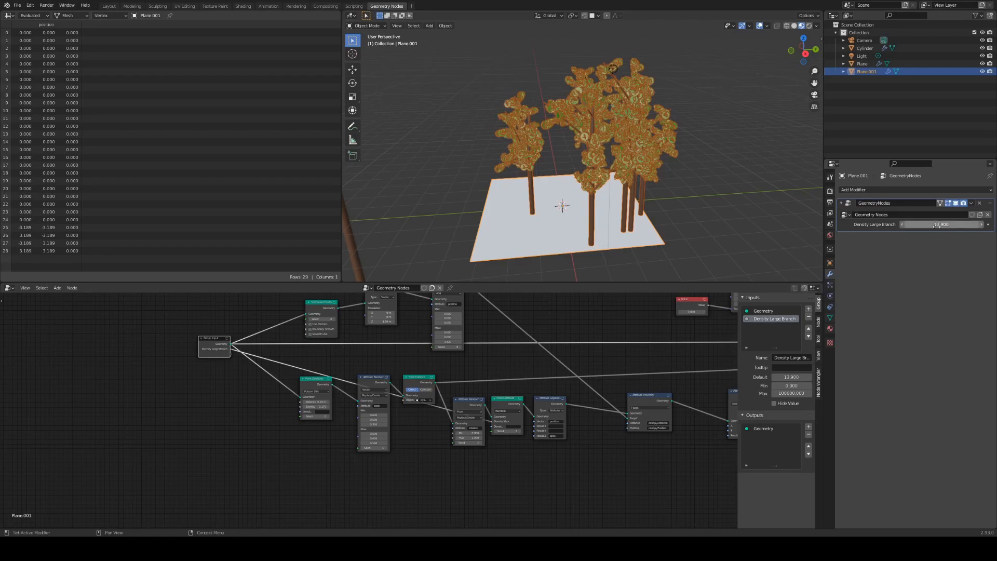
Switch to the Layout workspace, set the viewport to material preview shading, and show the ground plane's modifier settings
click(109, 5)
click(583, 160)
middle_drag(584, 160, 670, 218)
click(802, 26)
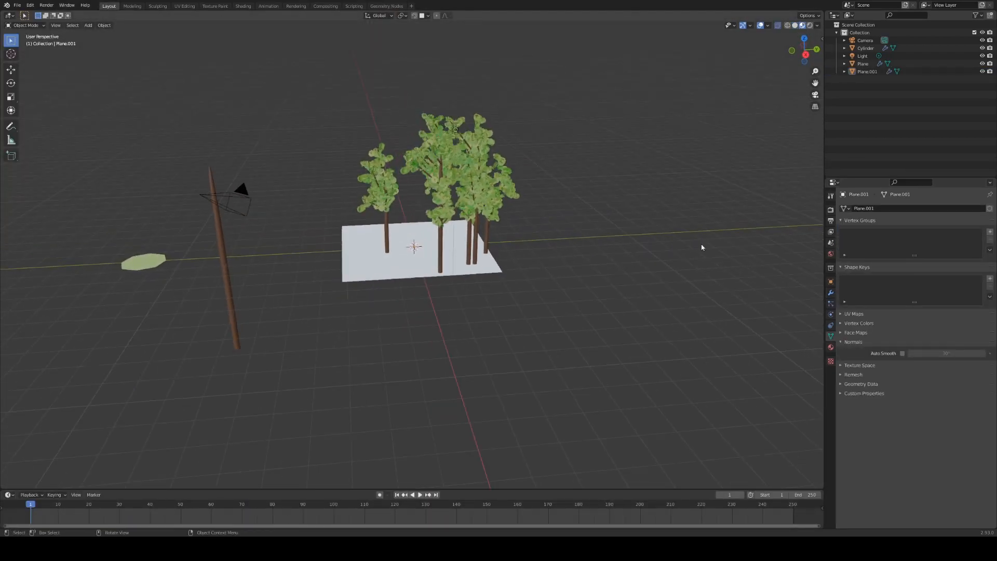
click(830, 292)
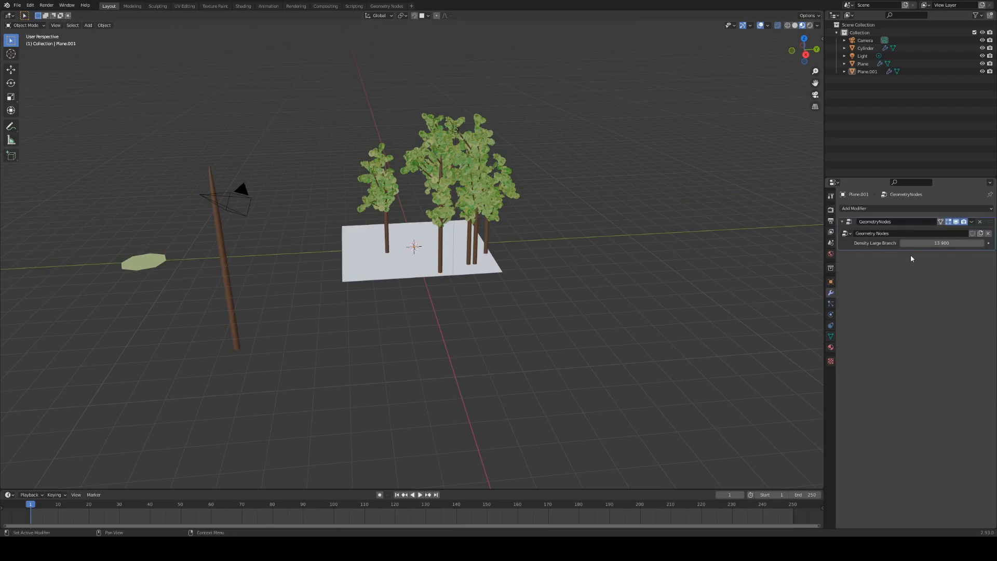
Try a Density Large Branch value of 5 in the ground plane's modifier, and set it to 30
click(939, 243)
text(5)
key(Return)
click(937, 243)
text(3)
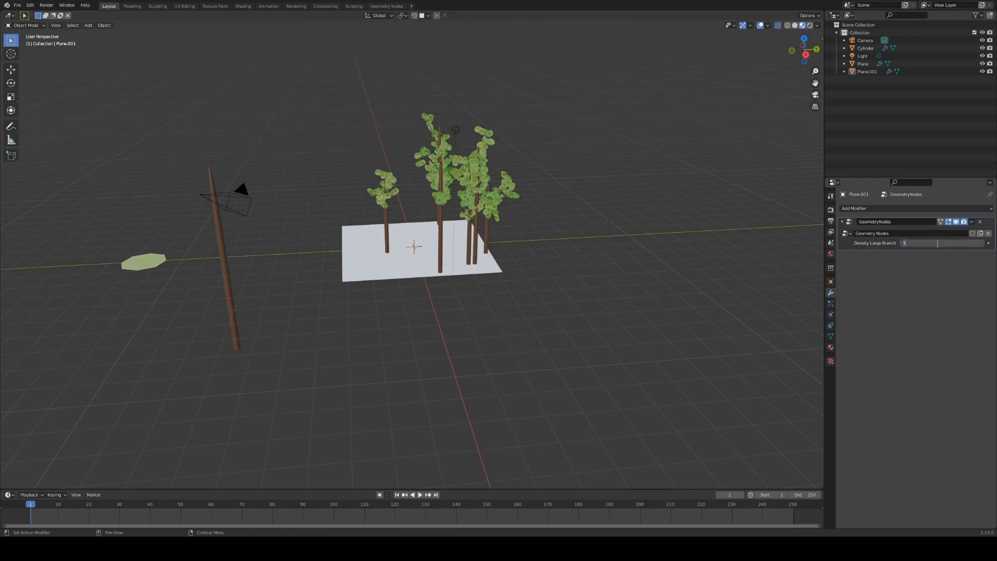
text(0)
key(Return)
middle_drag(674, 244, 701, 254)
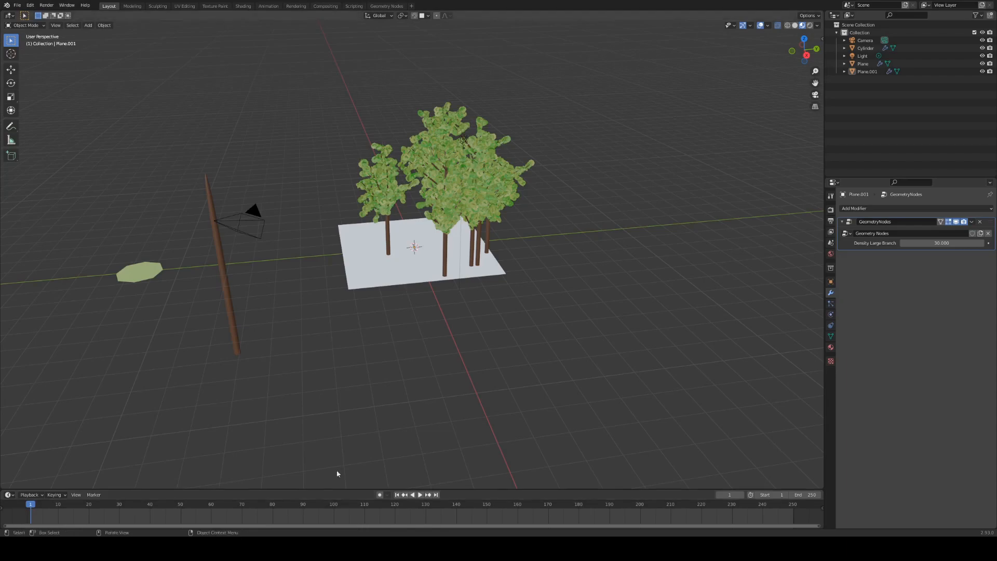
Return to the Geometry Nodes workspace, select the ground plane, and examine the node tree from Group Input through the leaf instancing chain
click(386, 6)
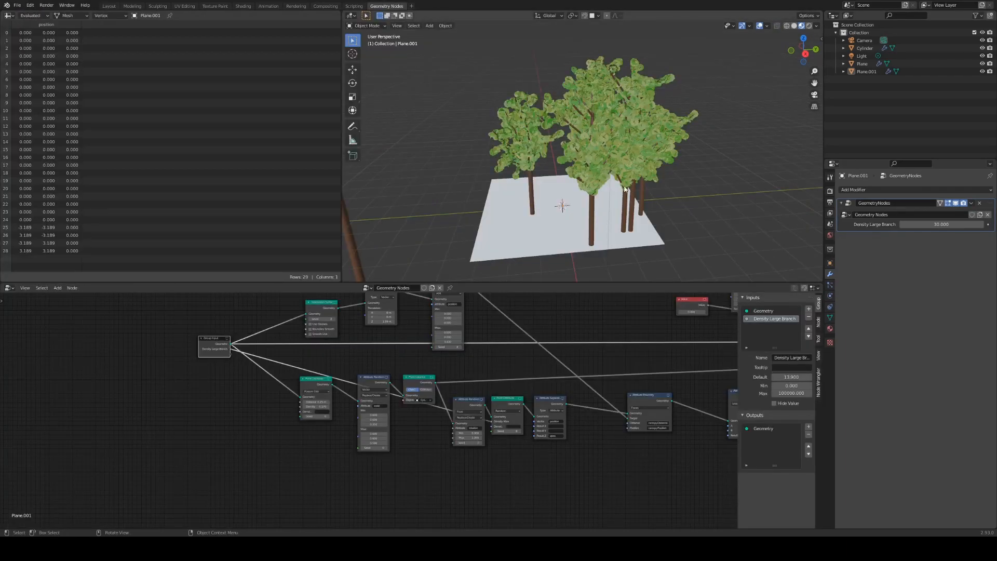
click(611, 203)
click(576, 225)
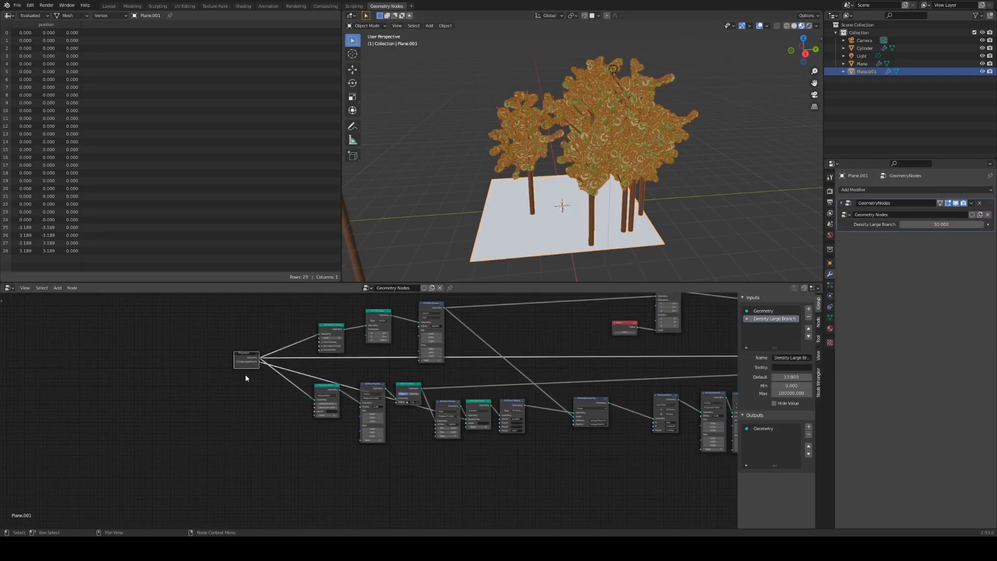
scroll(251, 363, up, 2)
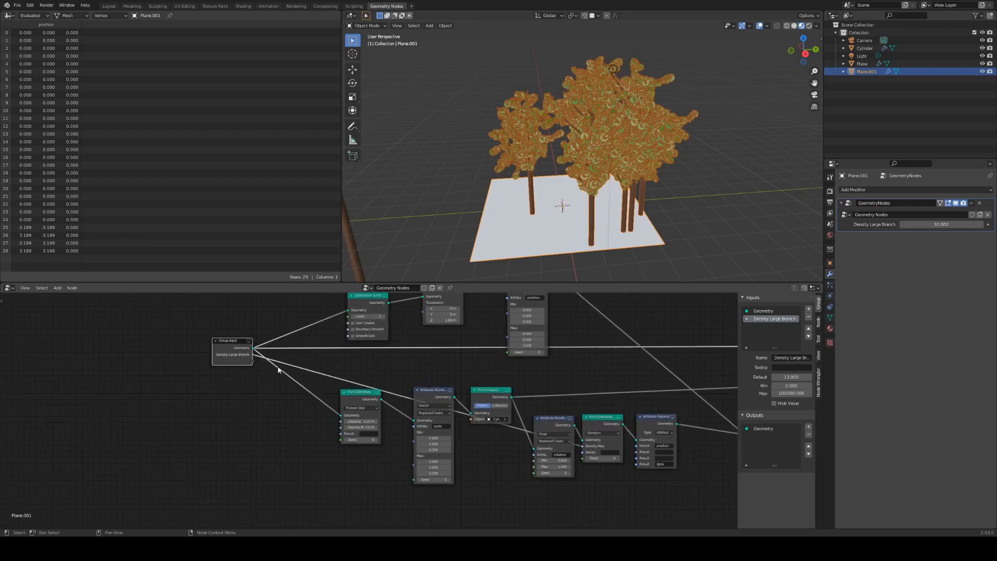
scroll(576, 366, down, 4)
middle_drag(623, 363, 426, 351)
middle_drag(578, 362, 498, 350)
middle_drag(551, 365, 439, 343)
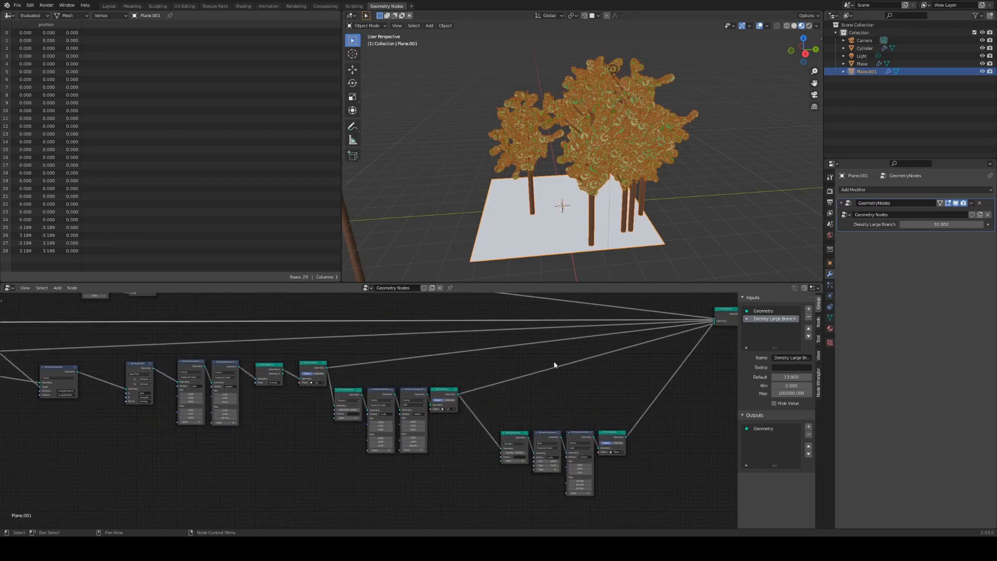
middle_drag(556, 377, 607, 407)
middle_drag(304, 326, 467, 378)
scroll(390, 382, up, 1)
middle_drag(312, 382, 459, 377)
middle_drag(351, 368, 421, 367)
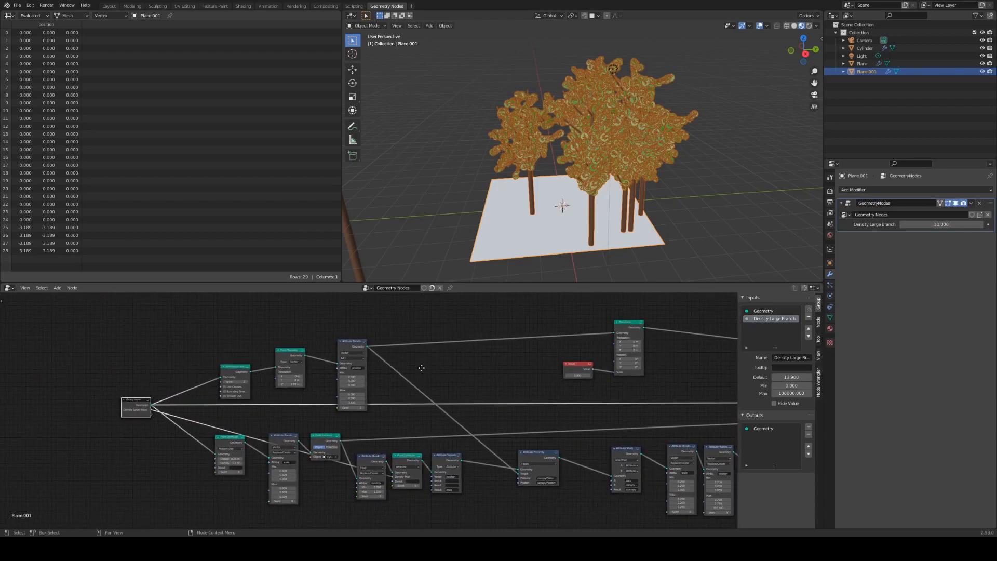
middle_drag(527, 383, 472, 381)
middle_drag(644, 384, 491, 367)
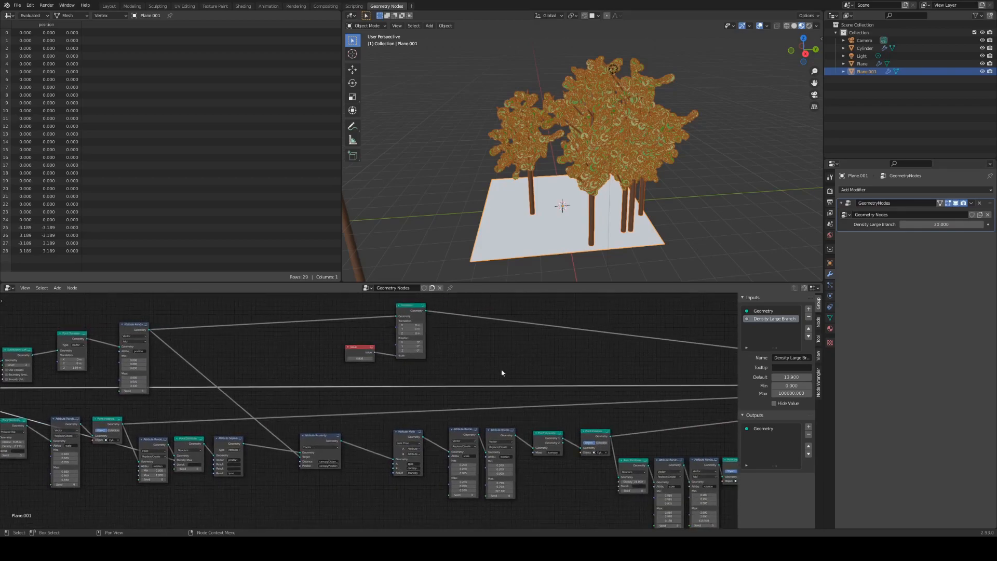
scroll(532, 388, down, 2)
middle_drag(595, 376, 567, 355)
Switch to the Layout workspace, set the viewport to rendered shading, deselect the ground plane, and inspect the trees from another angle
click(108, 6)
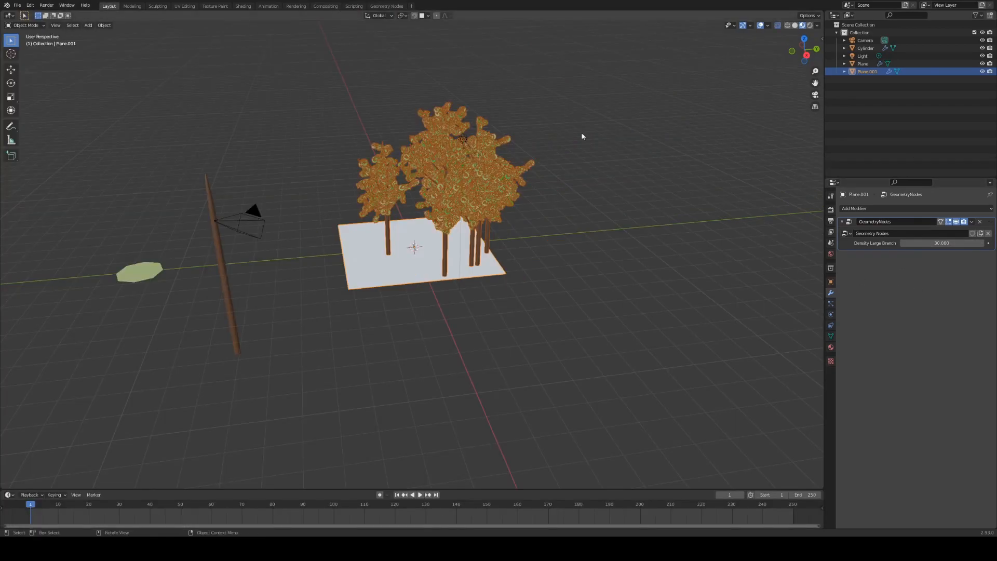
click(808, 25)
scroll(556, 223, up, 3)
click(645, 184)
scroll(634, 194, down, 1)
mouse_move(662, 162)
middle_down()
mouse_move(600, 173)
mouse_move(606, 211)
mouse_move(614, 212)
mouse_move(522, 210)
mouse_move(548, 229)
mouse_move(557, 204)
mouse_move(596, 218)
mouse_move(566, 209)
mouse_move(620, 211)
mouse_move(386, 225)
mouse_move(569, 219)
middle_up()
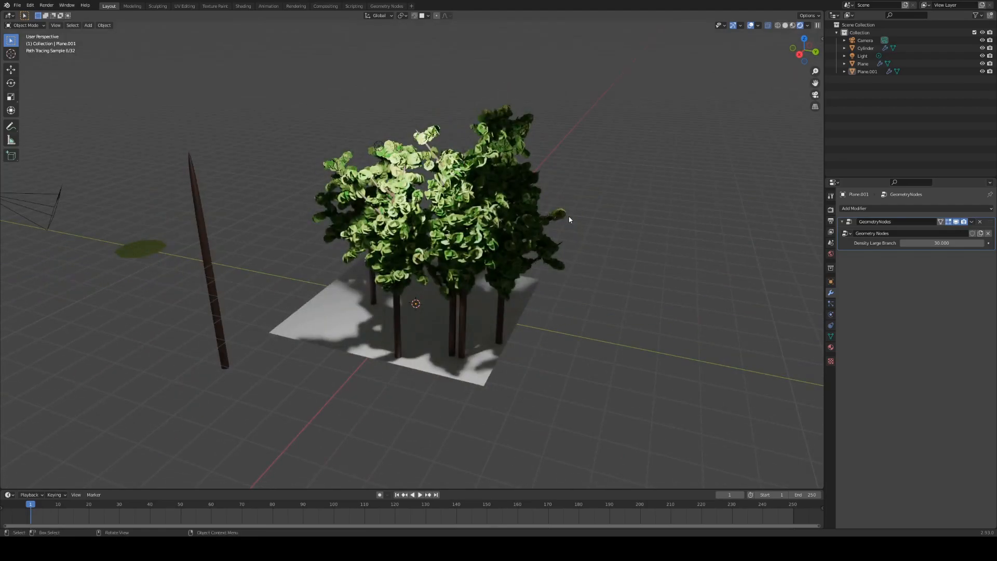